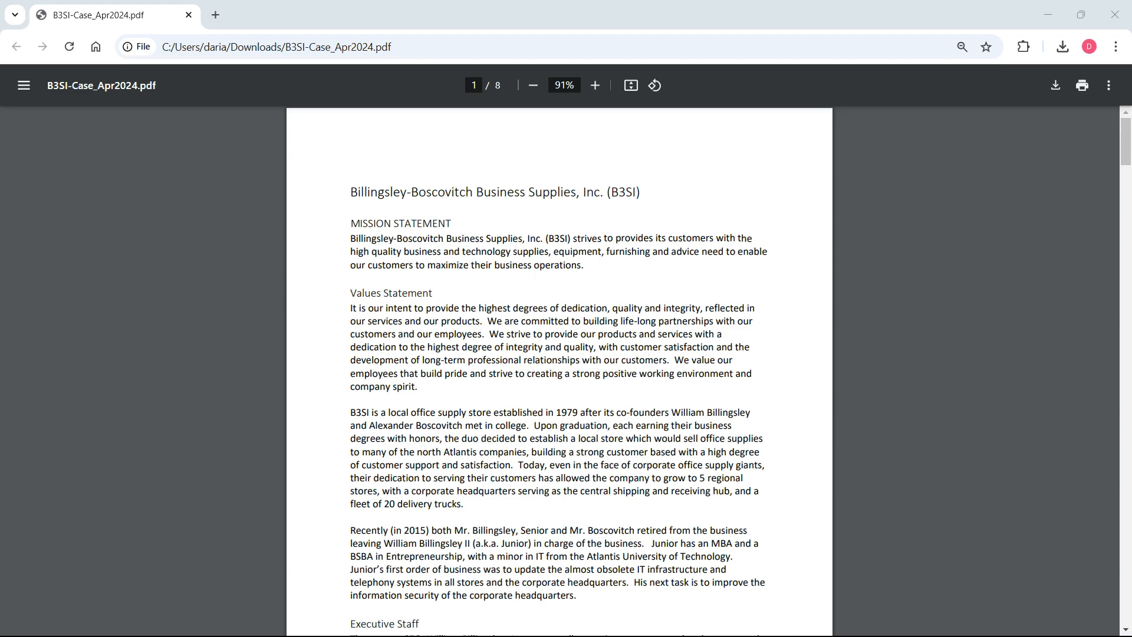
Read through the case PDF from the company background and executive staff to the organization charts and beyond.
{"action": "left_click_drag", "start_coordinate": [1131, 150], "coordinate": [1131, 170]}
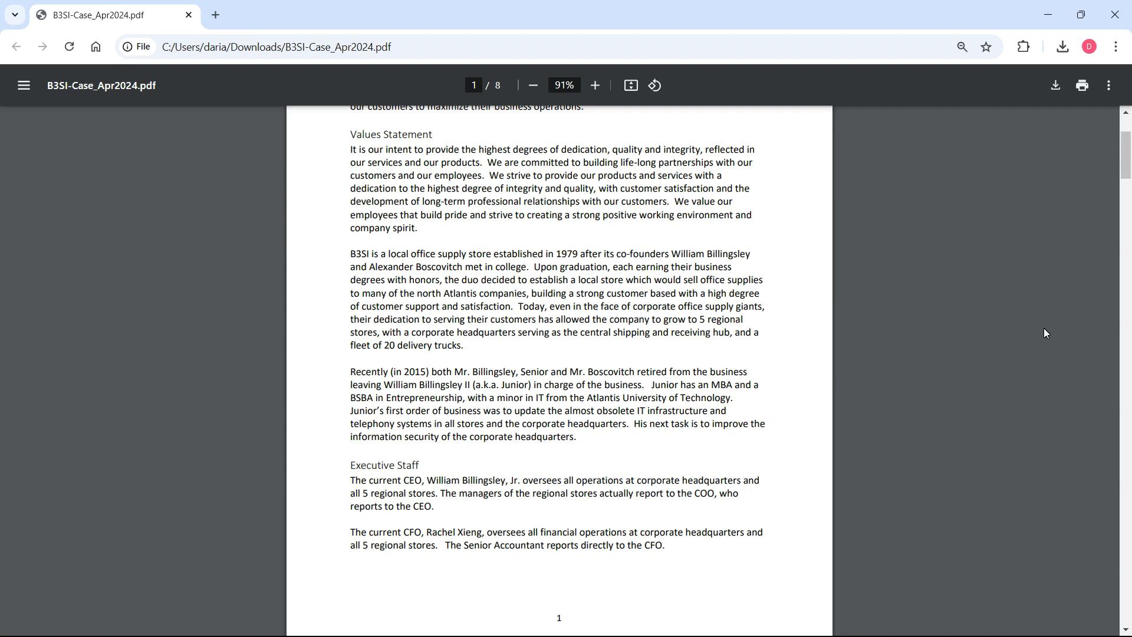
{"action": "scroll", "coordinate": [1128, 158], "scroll_direction": "down", "scroll_amount": 1}
{"action": "left_click_drag", "start_coordinate": [1129, 158], "coordinate": [1130, 183]}
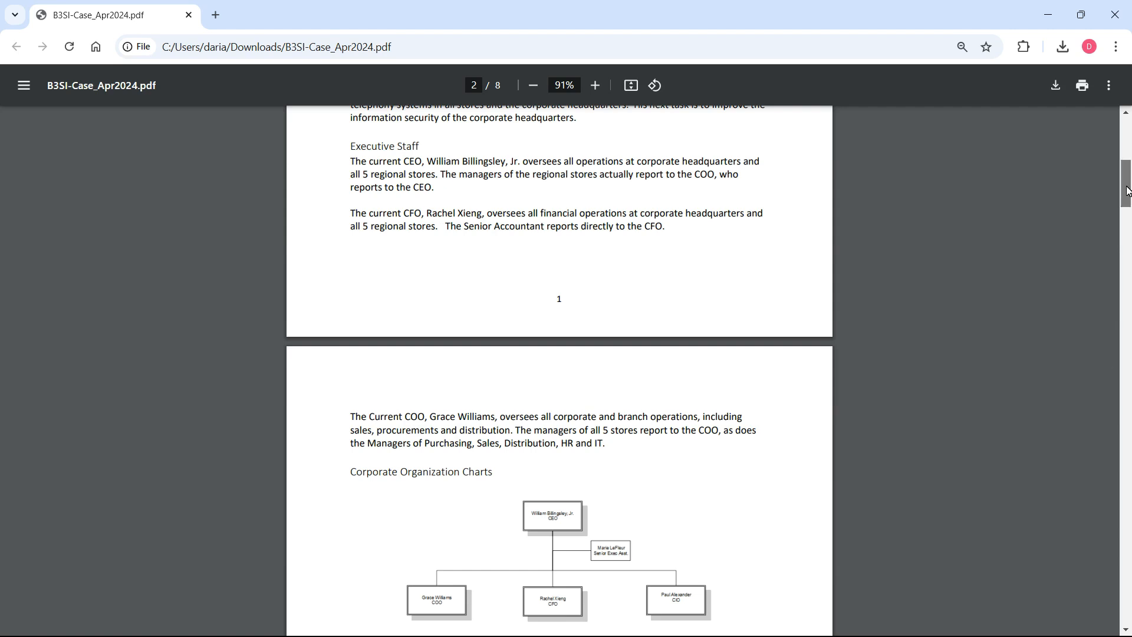
{"action": "scroll", "coordinate": [1129, 199], "scroll_direction": "down", "scroll_amount": 2}
{"action": "left_click_drag", "start_coordinate": [1129, 201], "coordinate": [1130, 322]}
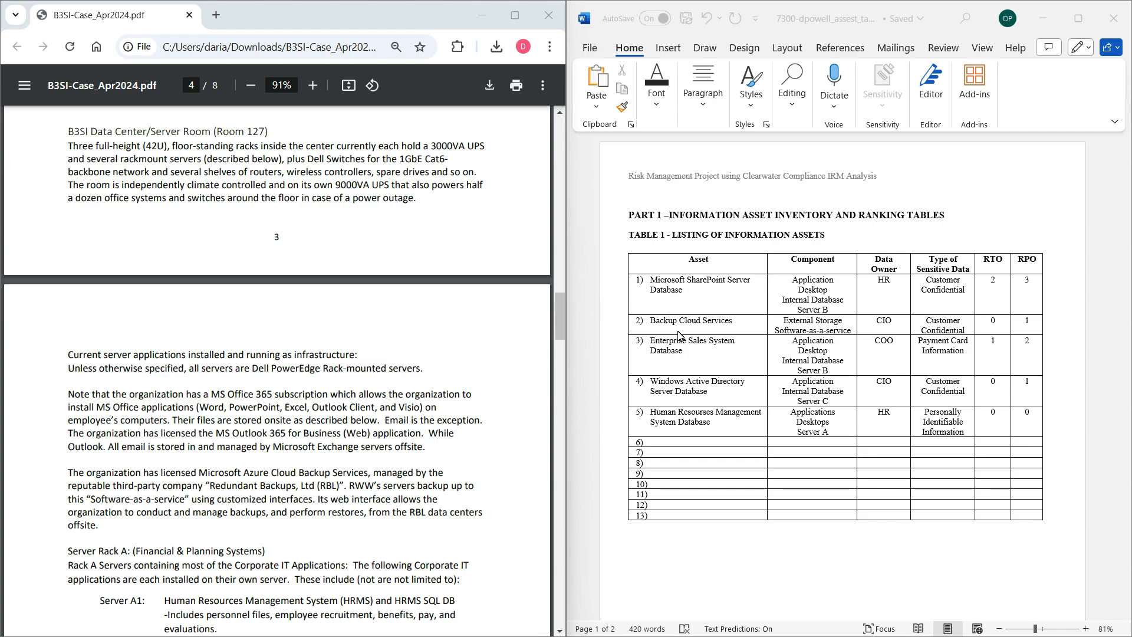
Specify Server B3 in the Microsoft SharePoint Server Database's component cell, based on the case's Server Rack B listing.
{"action": "left_click_drag", "start_coordinate": [554, 326], "coordinate": [578, 352]}
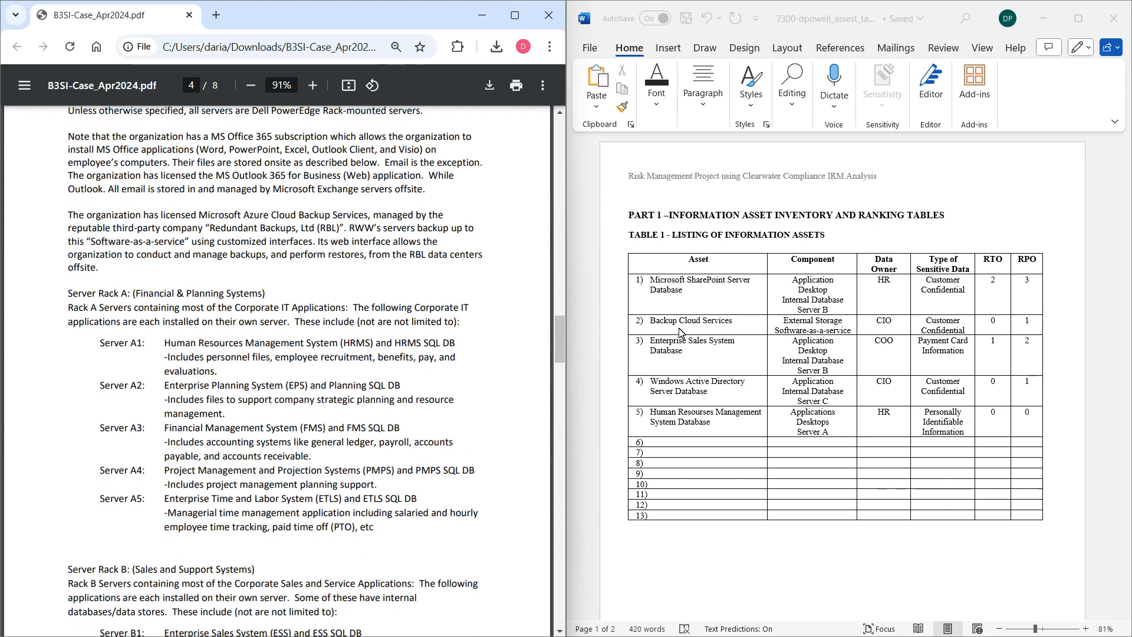
{"action": "left_click", "coordinate": [644, 284]}
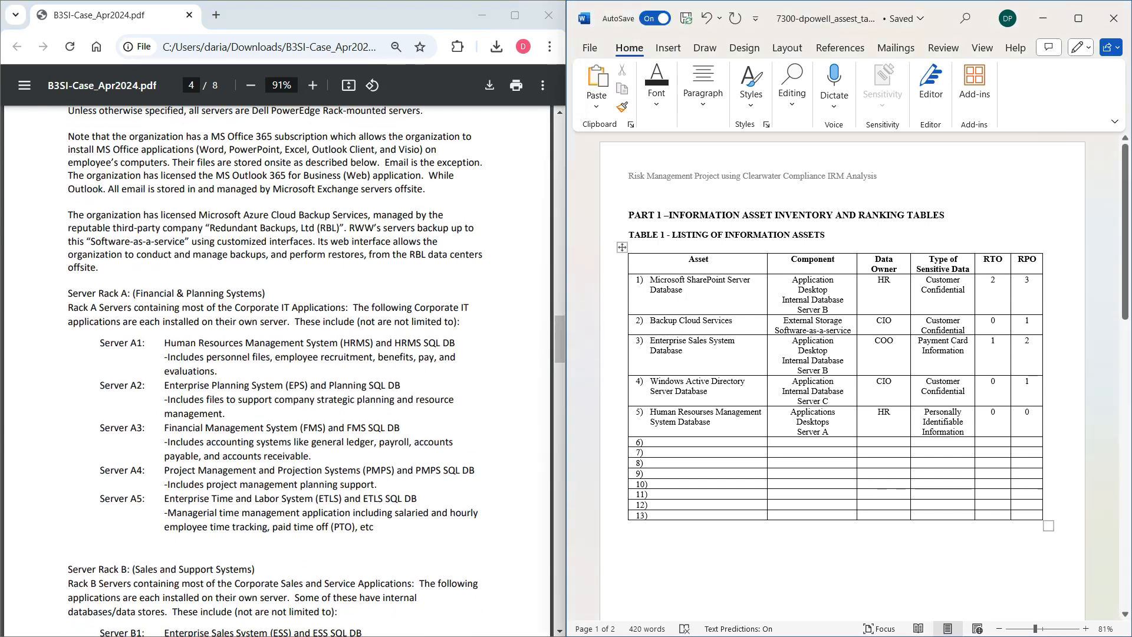
{"action": "triple_click", "coordinate": [644, 284]}
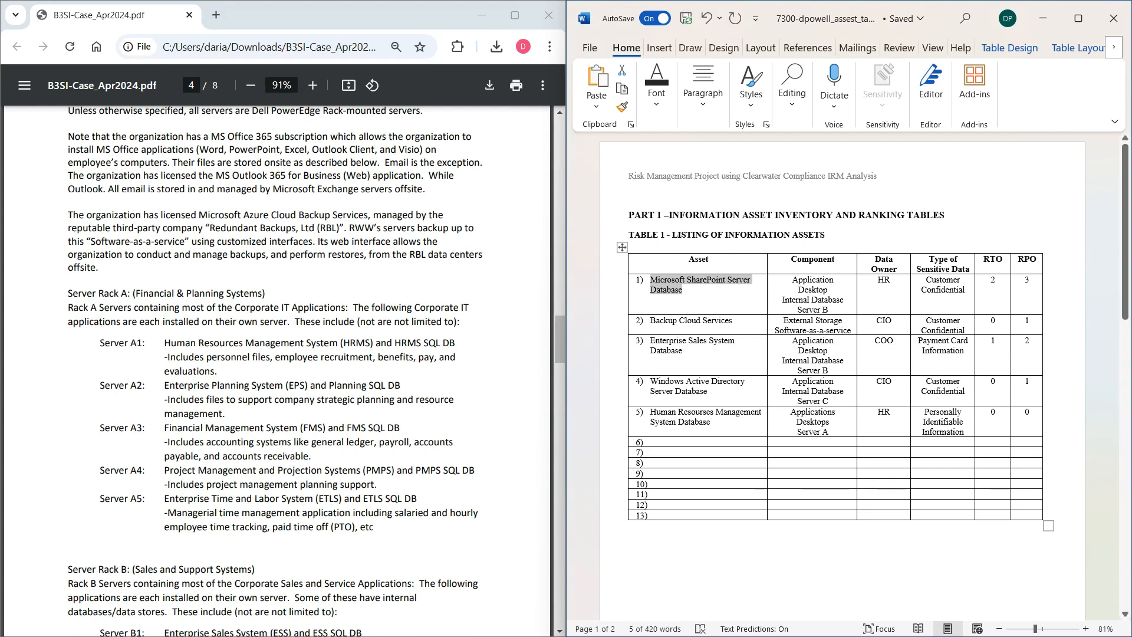
{"action": "left_click_drag", "start_coordinate": [561, 332], "coordinate": [570, 378]}
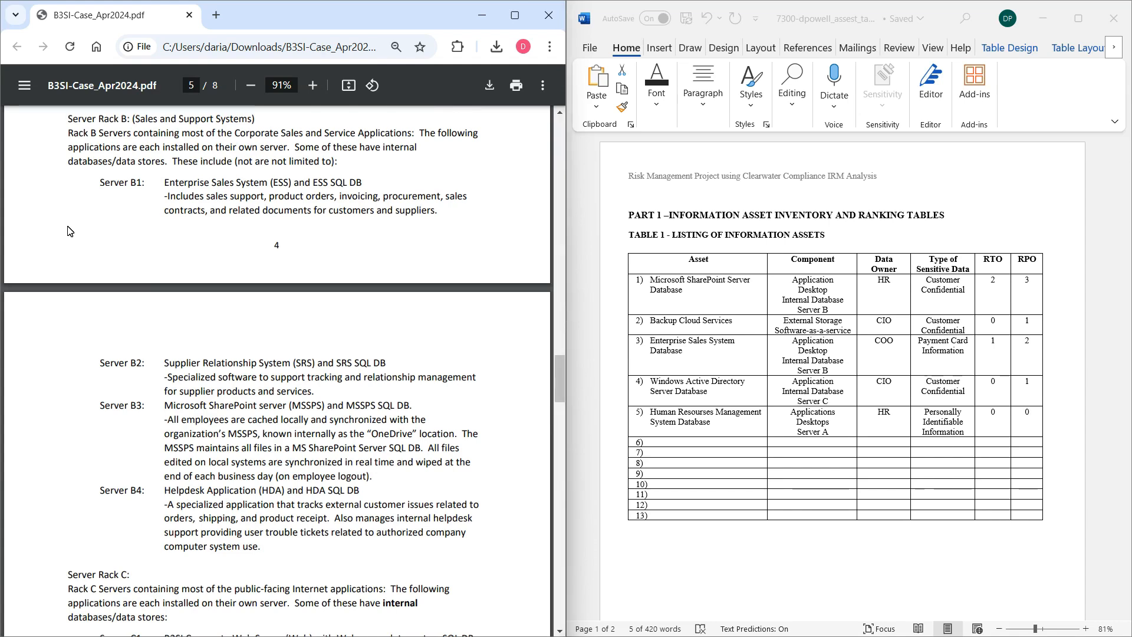
{"action": "left_click_drag", "start_coordinate": [70, 119], "coordinate": [255, 119]}
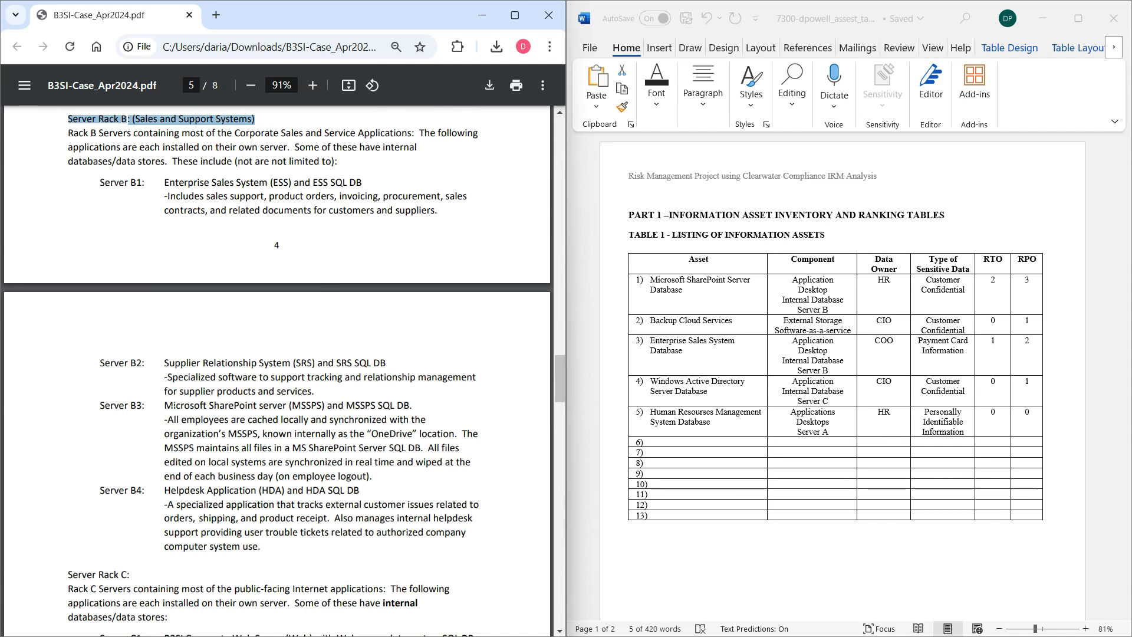
{"action": "left_click_drag", "start_coordinate": [164, 406], "coordinate": [422, 408]}
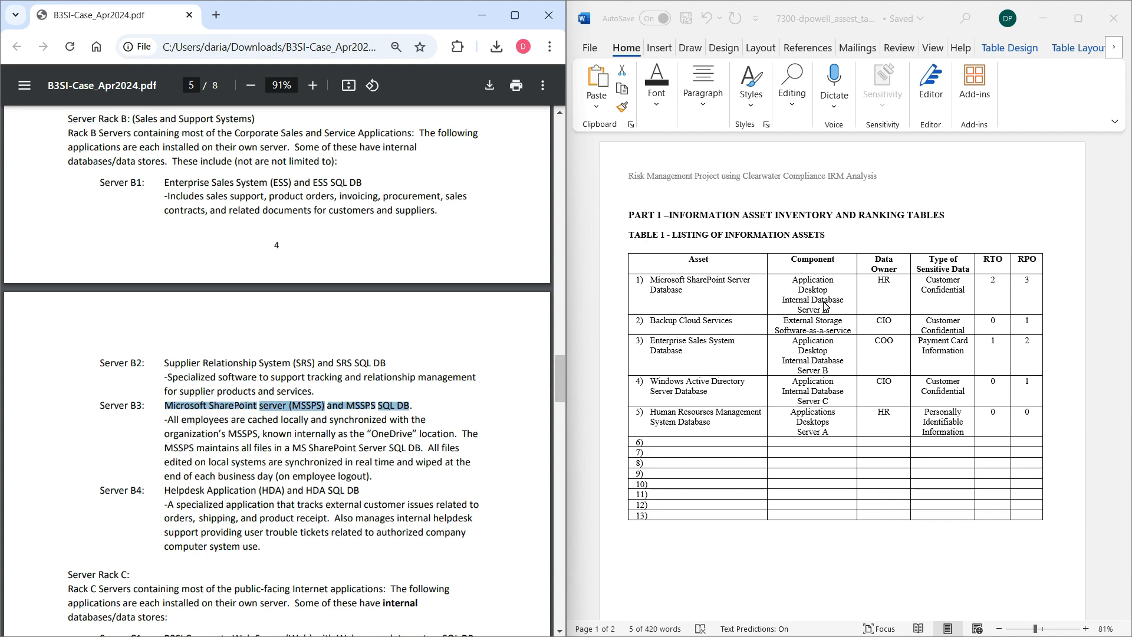
{"action": "type", "text": "B"}
{"action": "left_click", "coordinate": [833, 313]}
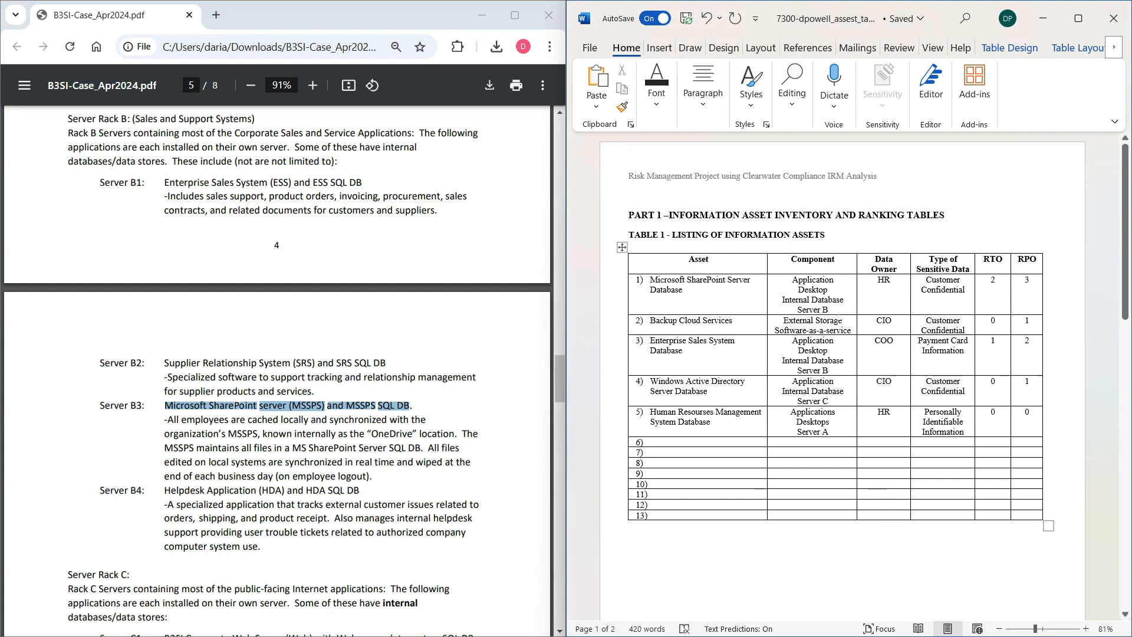
{"action": "type", "text": "3"}
{"action": "left_click_drag", "start_coordinate": [793, 280], "coordinate": [830, 310]}
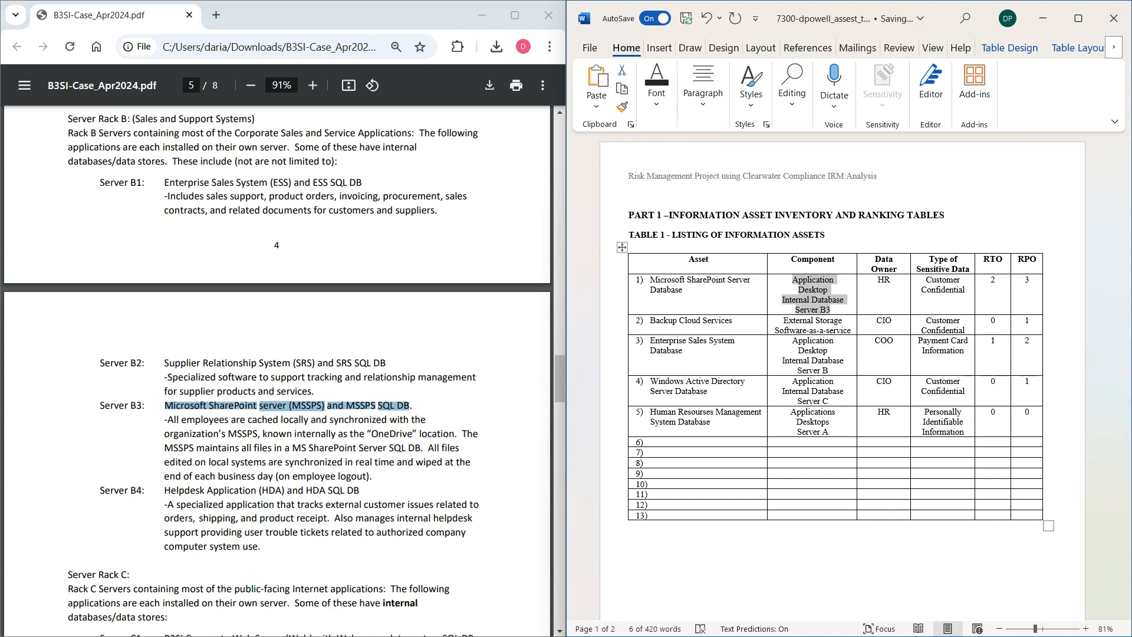
Check the Microsoft SharePoint server entry and the Server Rack B section in the case PDF.
{"action": "left_click", "coordinate": [81, 134]}
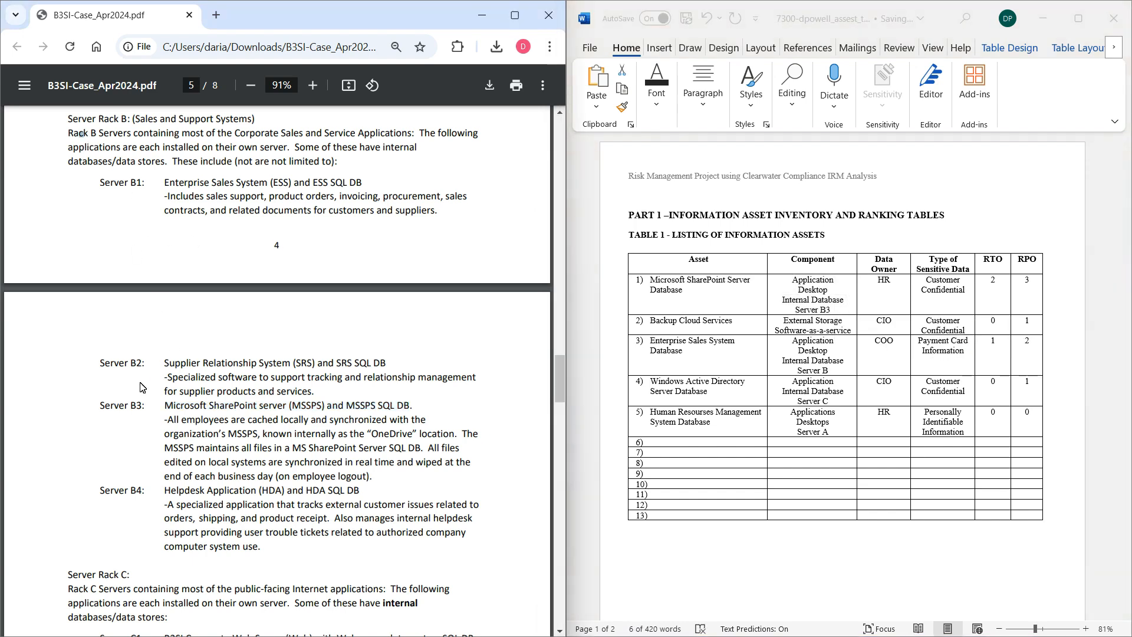
{"action": "left_click_drag", "start_coordinate": [165, 406], "coordinate": [286, 406]}
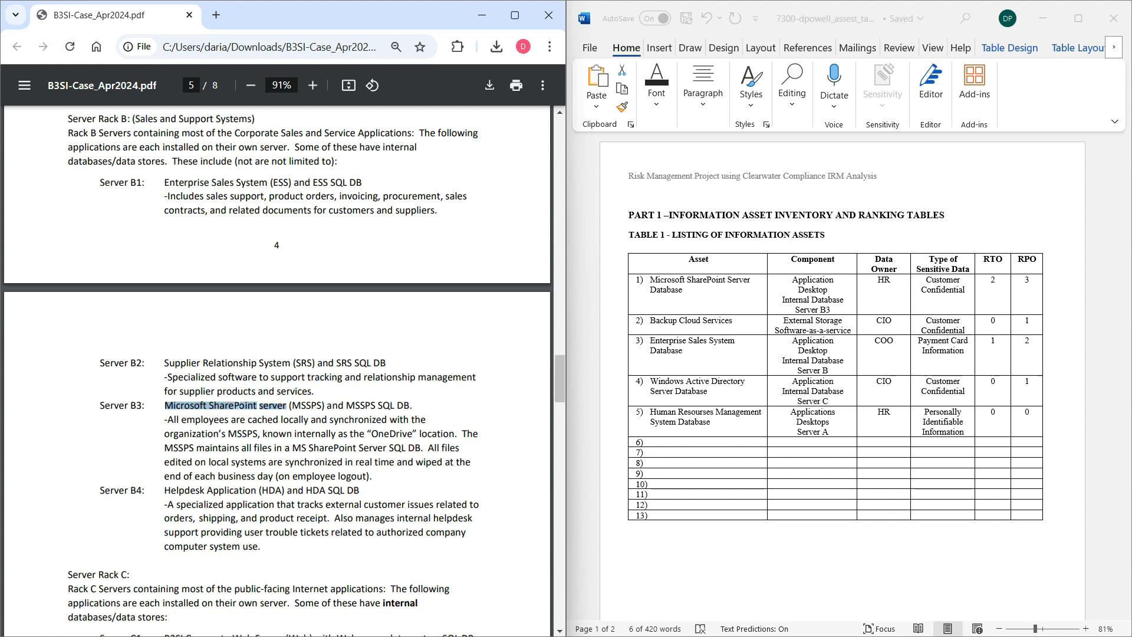
{"action": "left_click_drag", "start_coordinate": [72, 119], "coordinate": [129, 120]}
{"action": "left_click", "coordinate": [128, 119]}
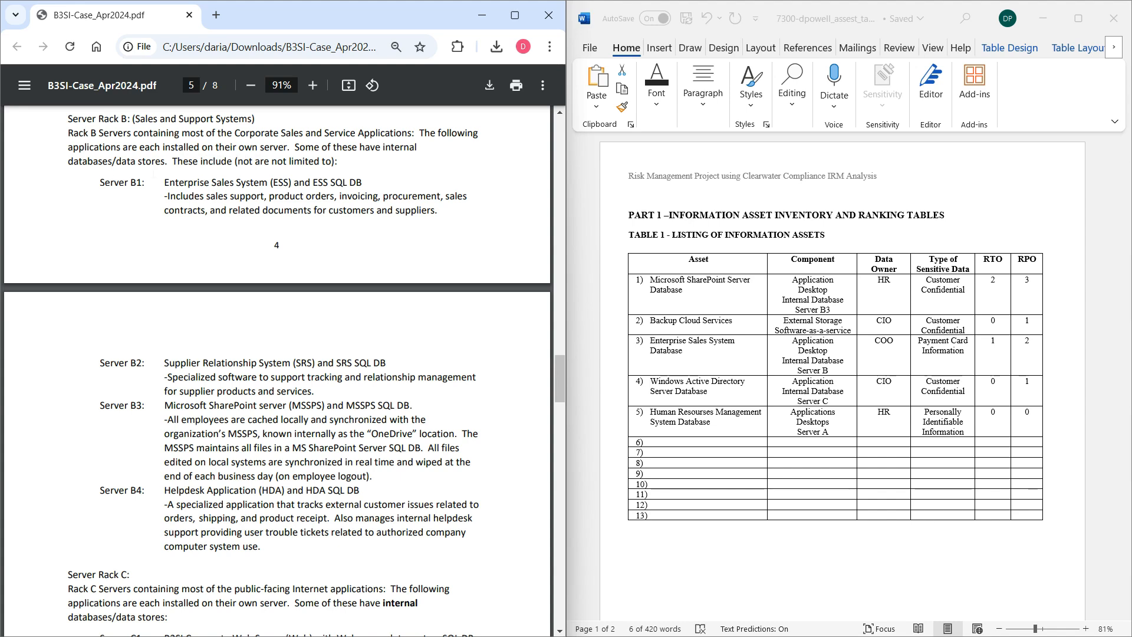
{"action": "left_click_drag", "start_coordinate": [239, 161], "coordinate": [242, 184]}
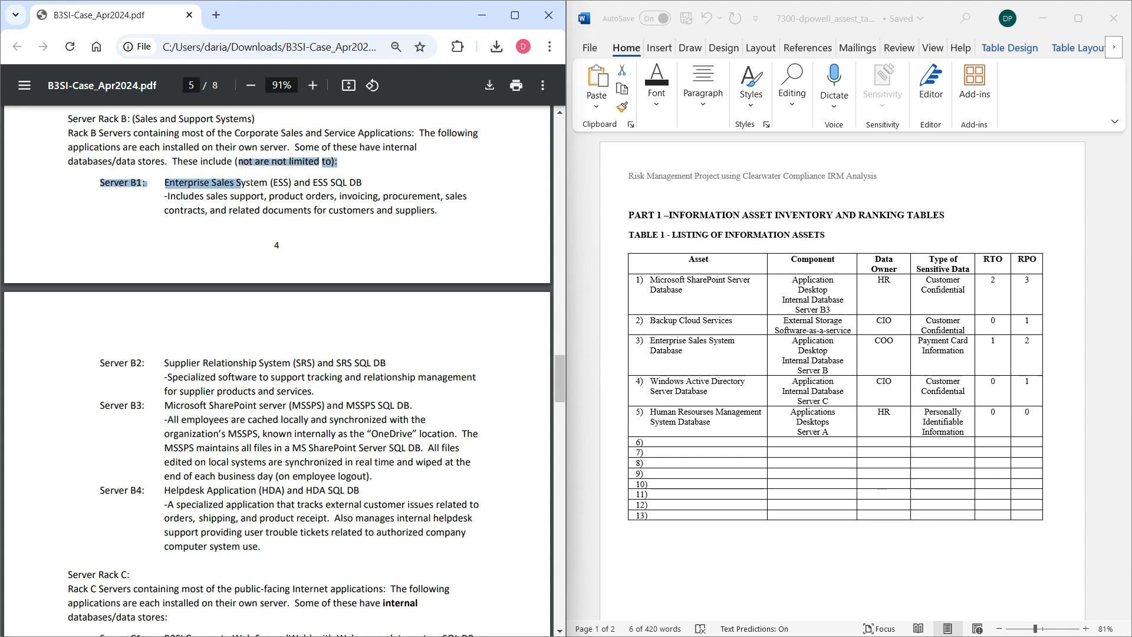
{"action": "left_click", "coordinate": [243, 195]}
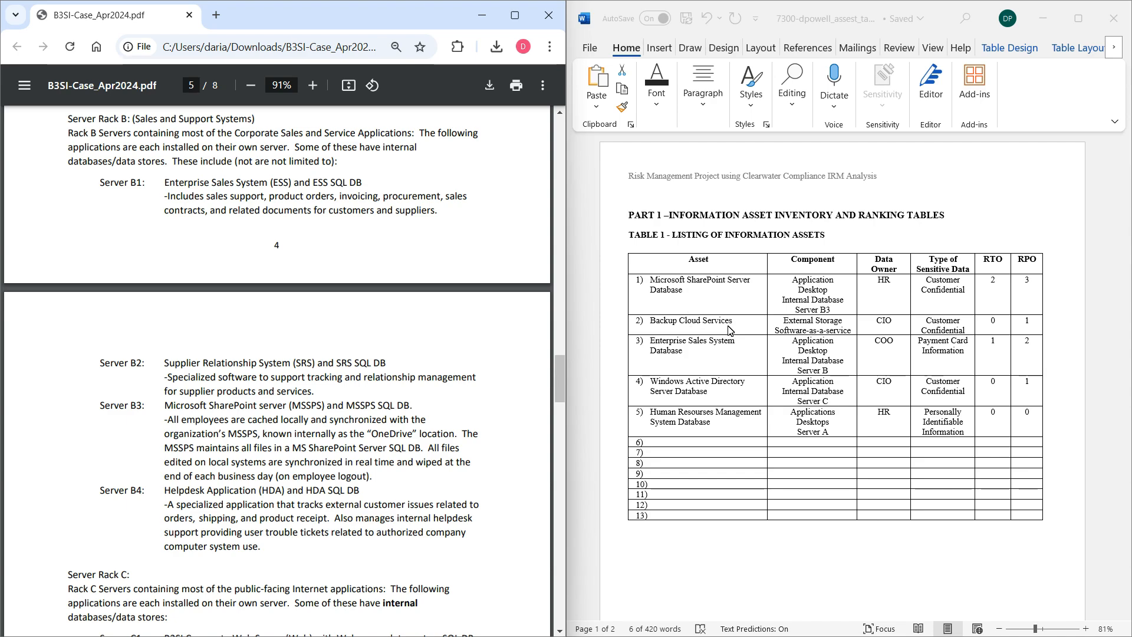
Compare the case's Cloud Backup Services and Software-as-a-service passage with the Backup Cloud Services row in the asset table.
{"action": "left_click_drag", "start_coordinate": [562, 374], "coordinate": [562, 344]}
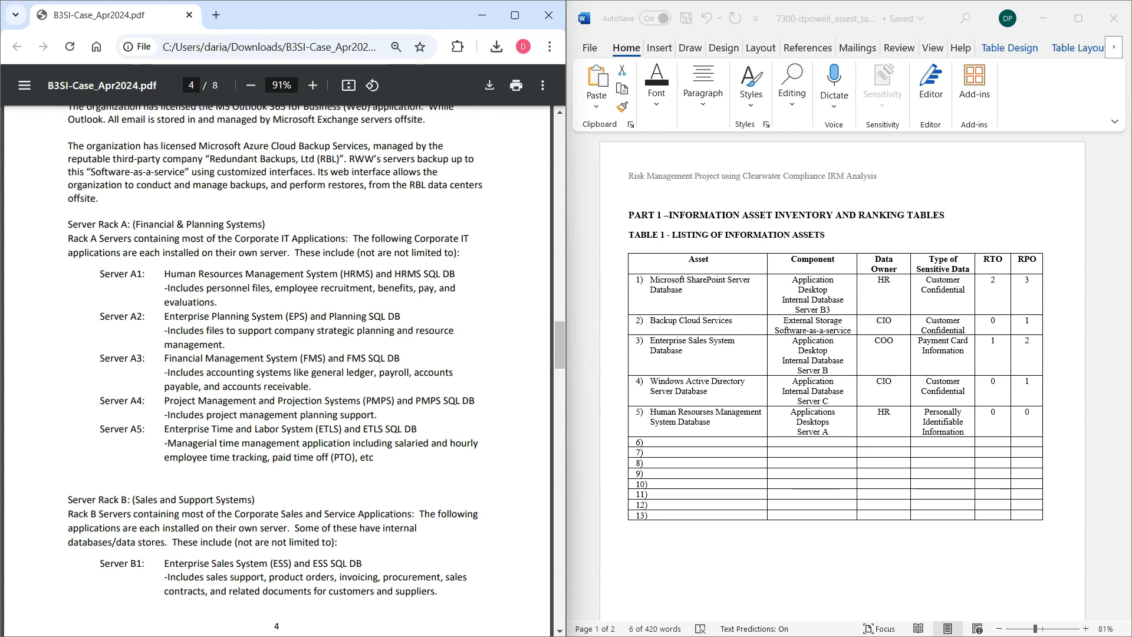
{"action": "left_click_drag", "start_coordinate": [275, 146], "coordinate": [205, 159]}
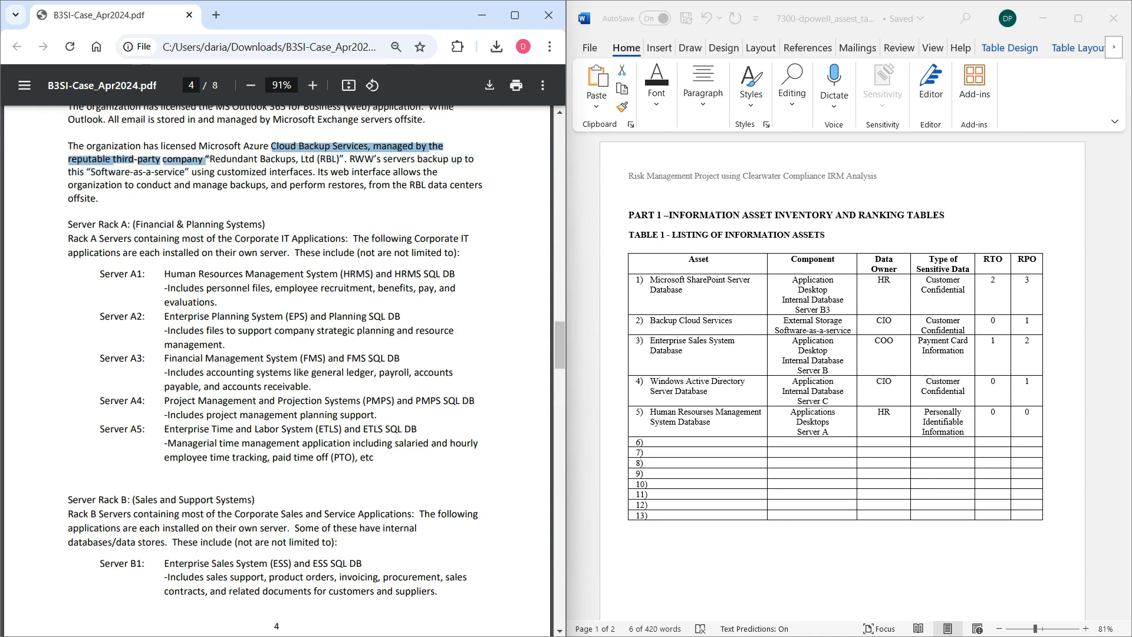
{"action": "left_click_drag", "start_coordinate": [377, 159], "coordinate": [190, 173]}
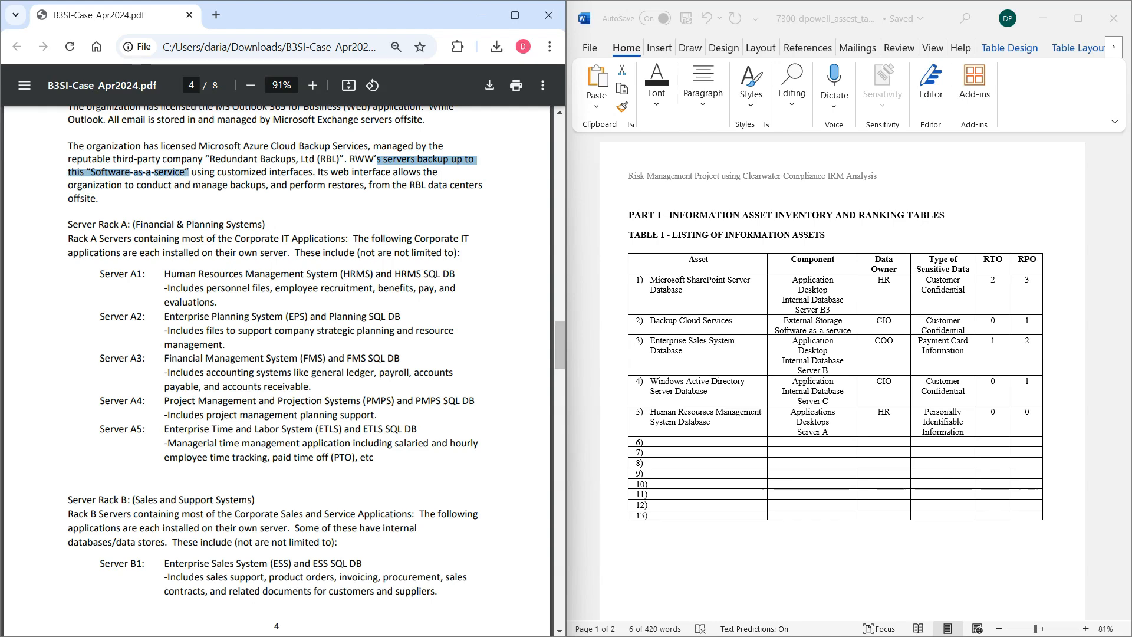
{"action": "left_click", "coordinate": [784, 323]}
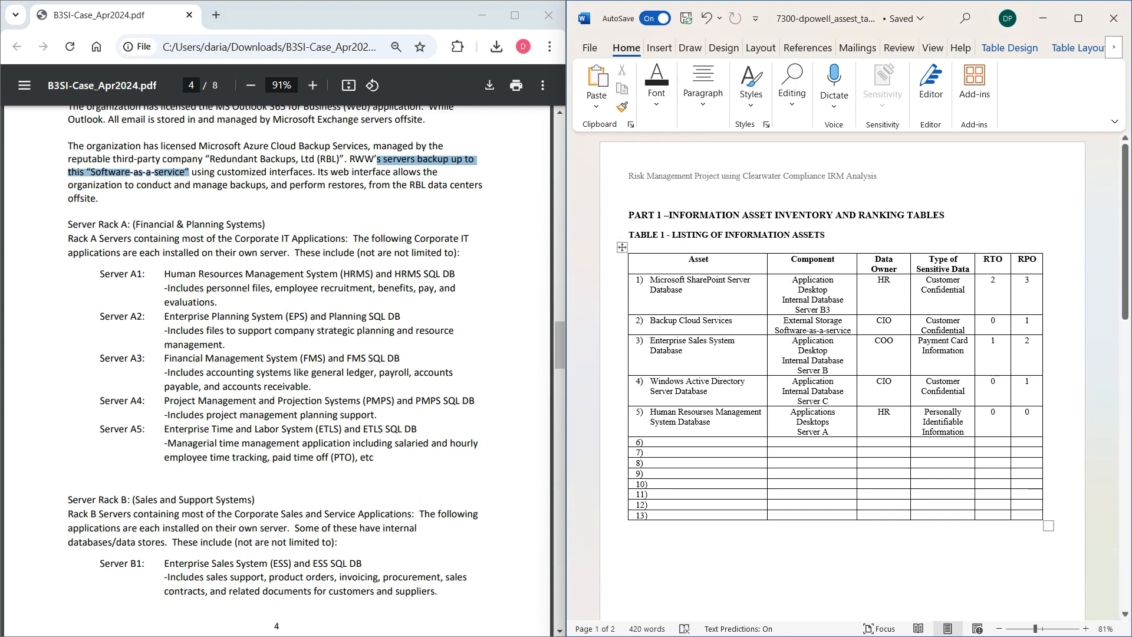
{"action": "left_click", "coordinate": [1088, 583]}
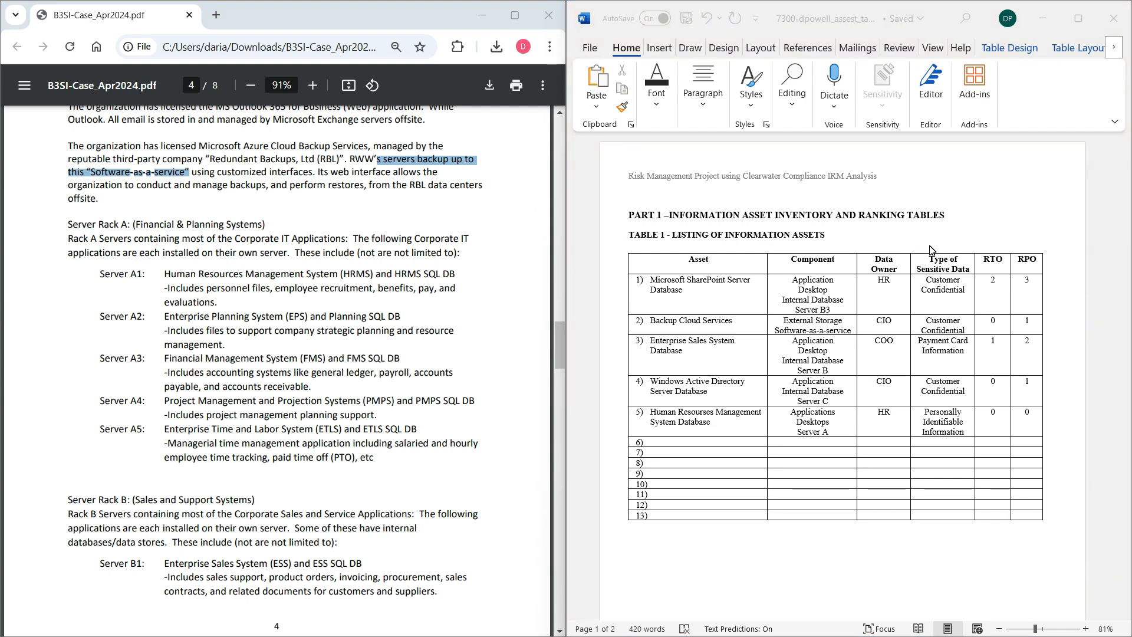
{"action": "left_click", "coordinate": [345, 318]}
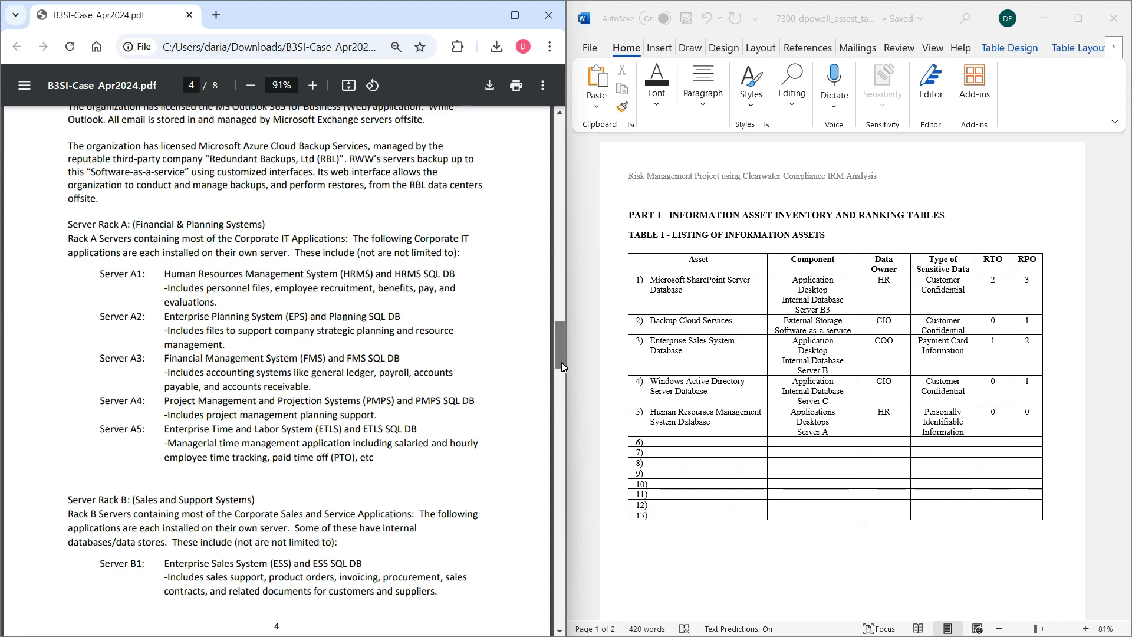
Review the Executive Staff section and organization chart against the data owner of the Microsoft SharePoint asset.
{"action": "left_click_drag", "start_coordinate": [561, 362], "coordinate": [571, 207]}
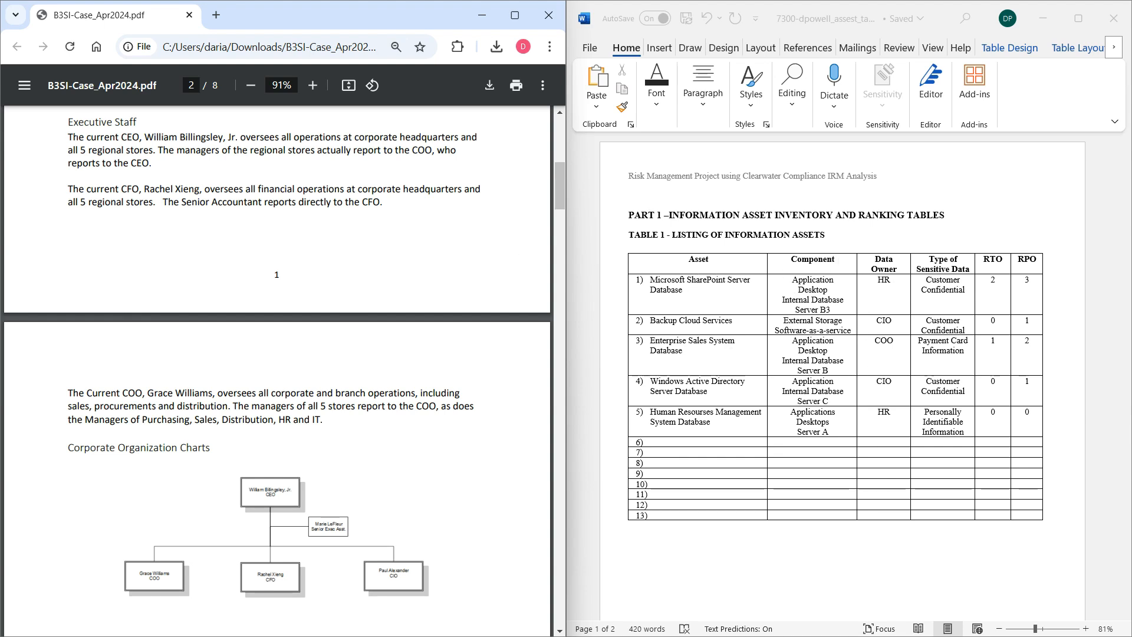
{"action": "left_click_drag", "start_coordinate": [68, 137], "coordinate": [140, 137]}
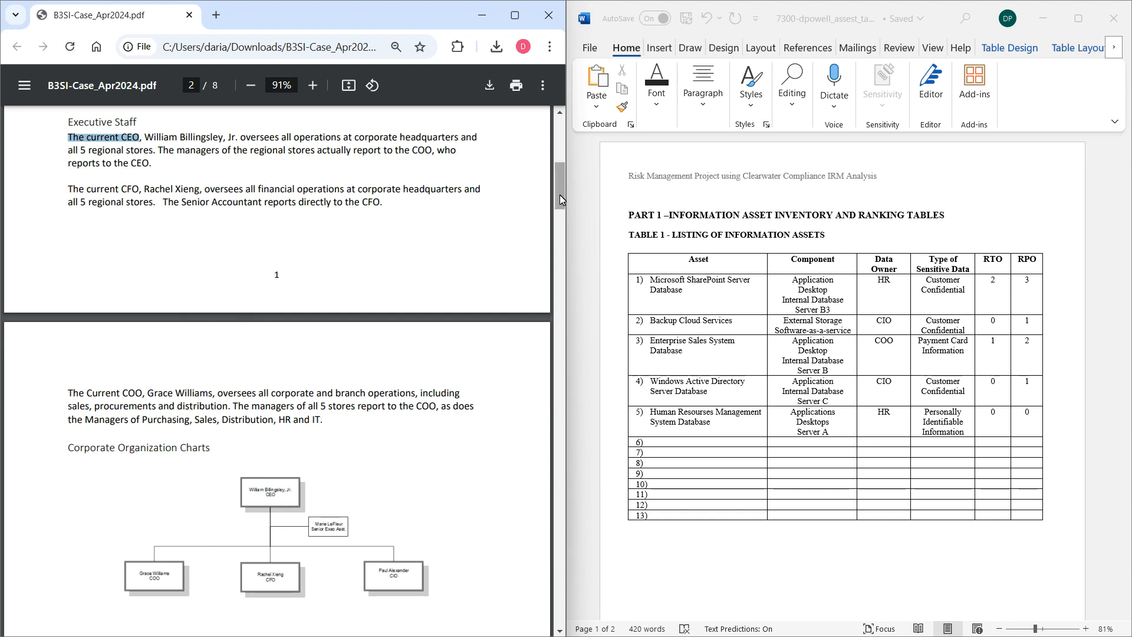
{"action": "left_click_drag", "start_coordinate": [559, 192], "coordinate": [559, 193]}
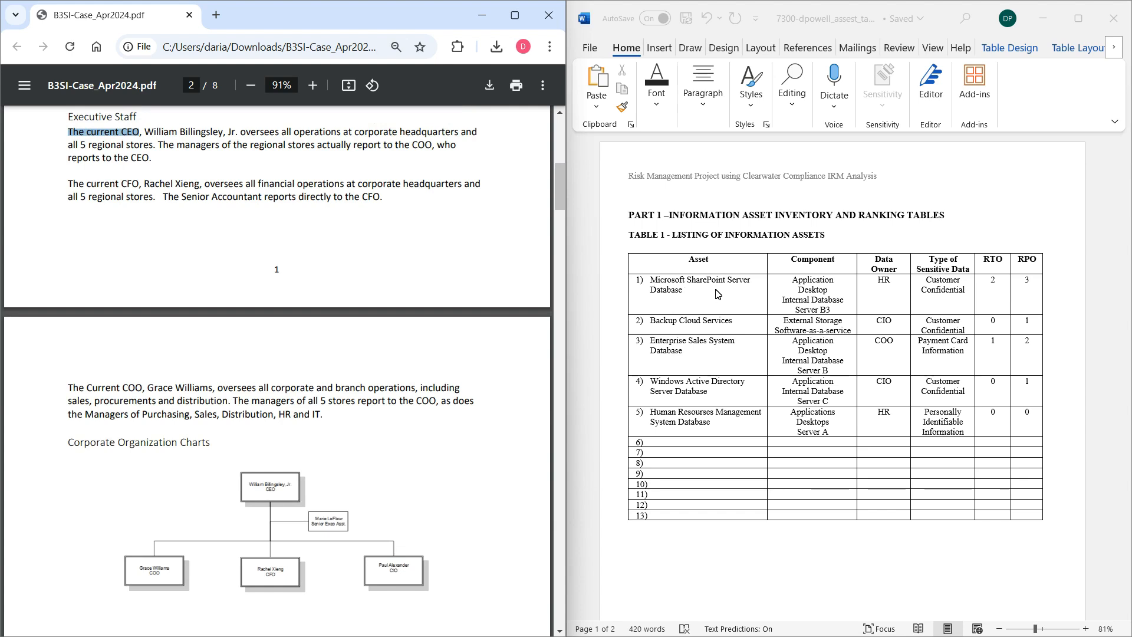
{"action": "left_click", "coordinate": [892, 293]}
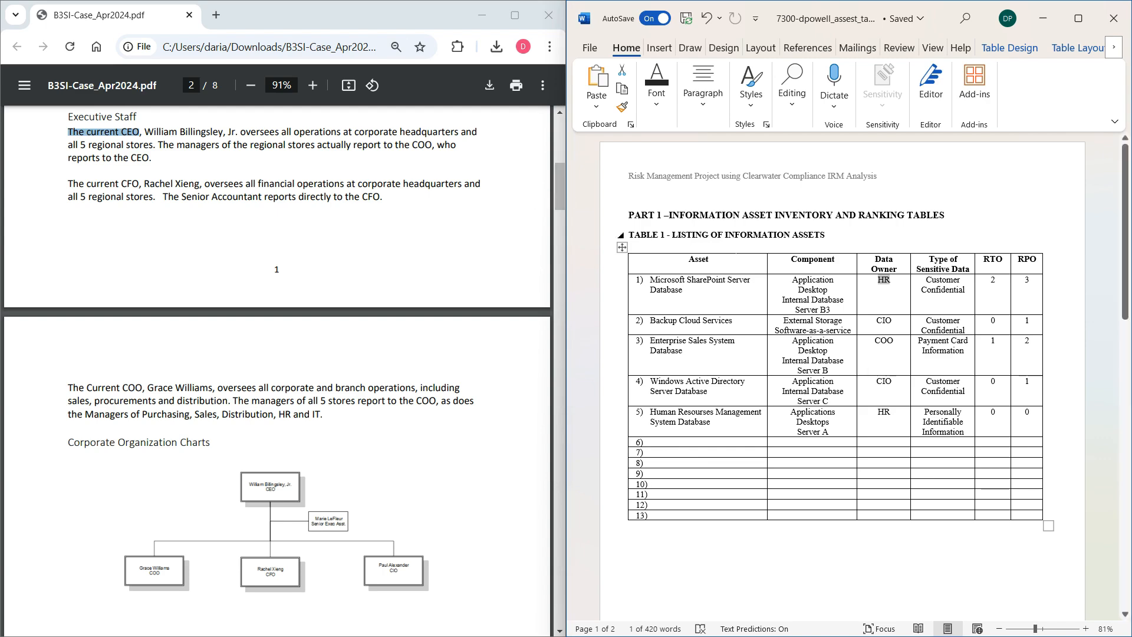
Examine the Server B3 description of employee data and file storage against the SharePoint asset's HR data owner.
{"action": "left_click_drag", "start_coordinate": [561, 202], "coordinate": [573, 405]}
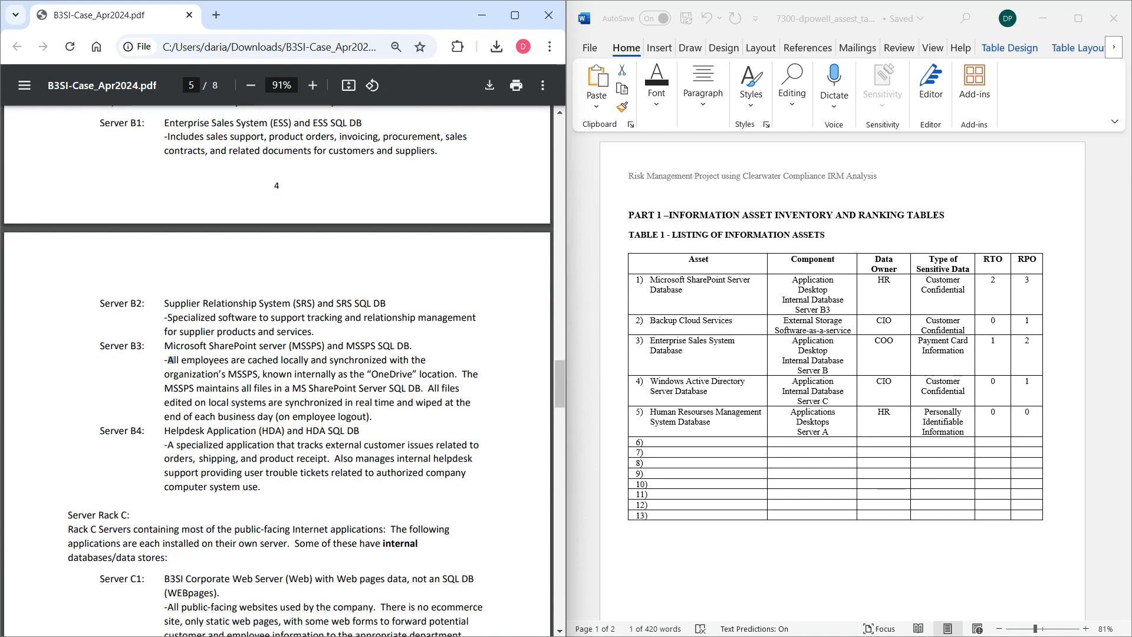
{"action": "left_click_drag", "start_coordinate": [170, 361], "coordinate": [389, 375]}
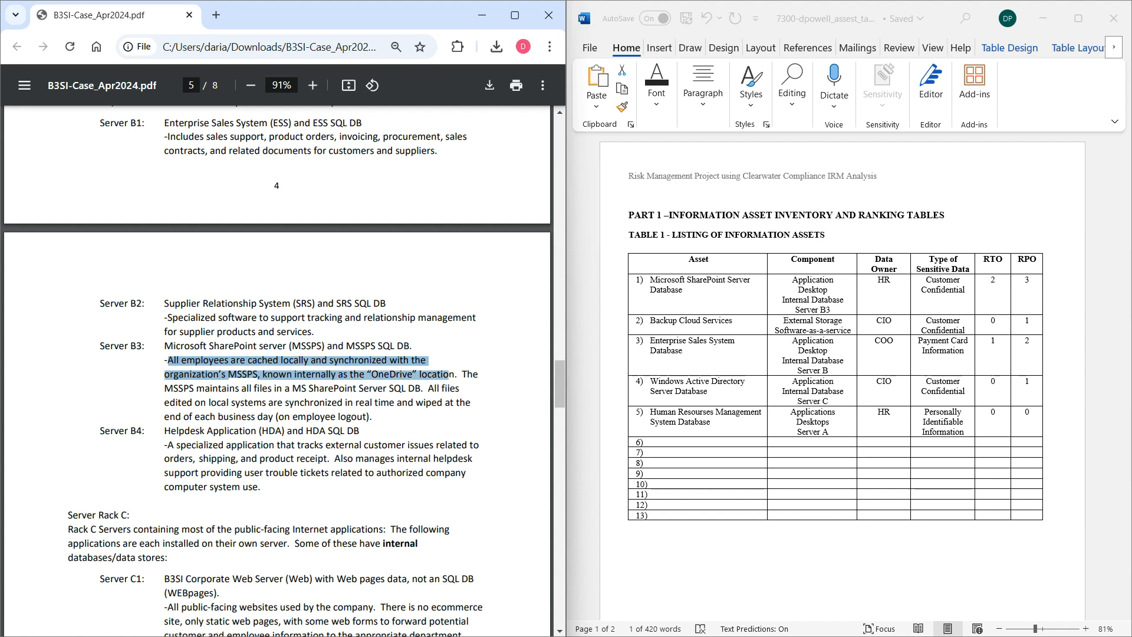
{"action": "left_click_drag", "start_coordinate": [448, 375], "coordinate": [467, 403]}
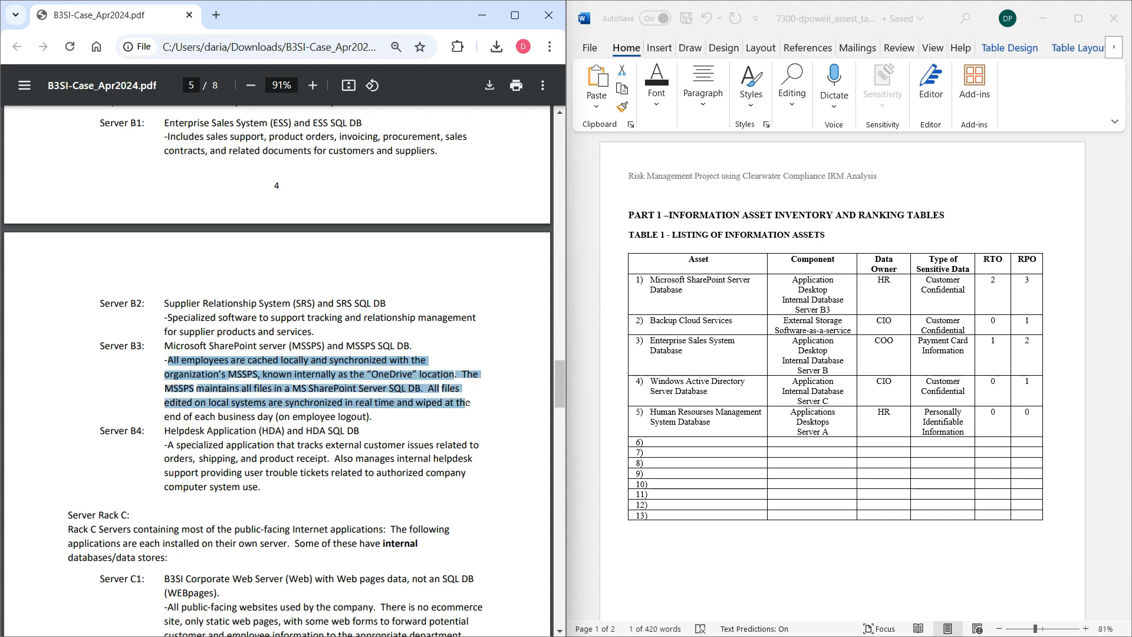
{"action": "left_click", "coordinate": [436, 431]}
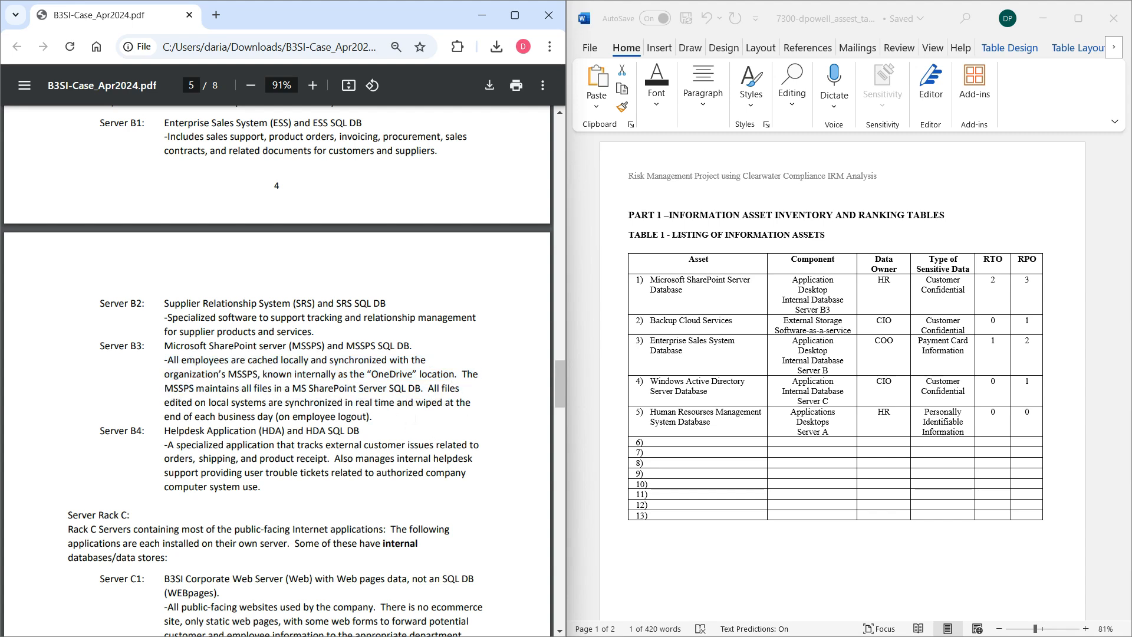
{"action": "double_click", "coordinate": [880, 283]}
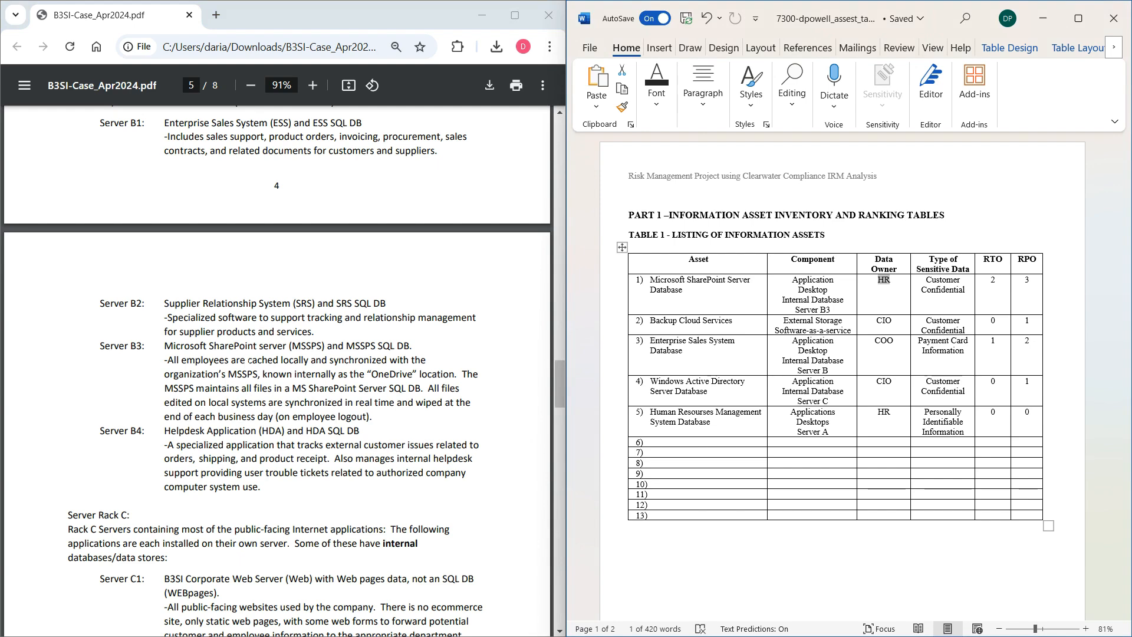
{"action": "left_click_drag", "start_coordinate": [168, 360], "coordinate": [243, 361]}
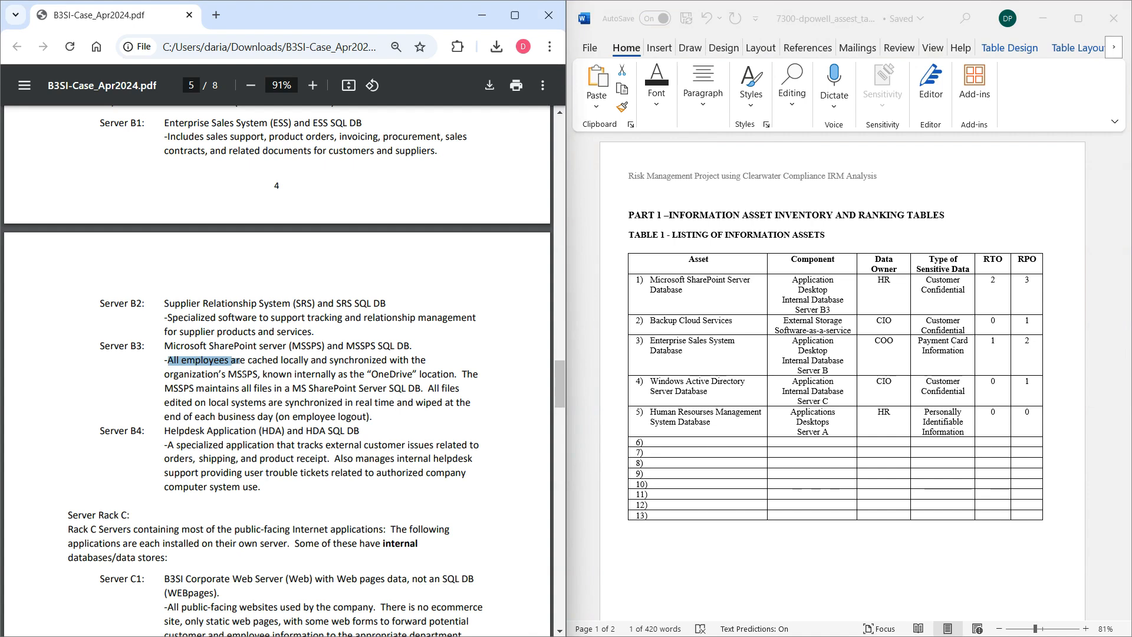
{"action": "left_click_drag", "start_coordinate": [271, 388], "coordinate": [370, 388]}
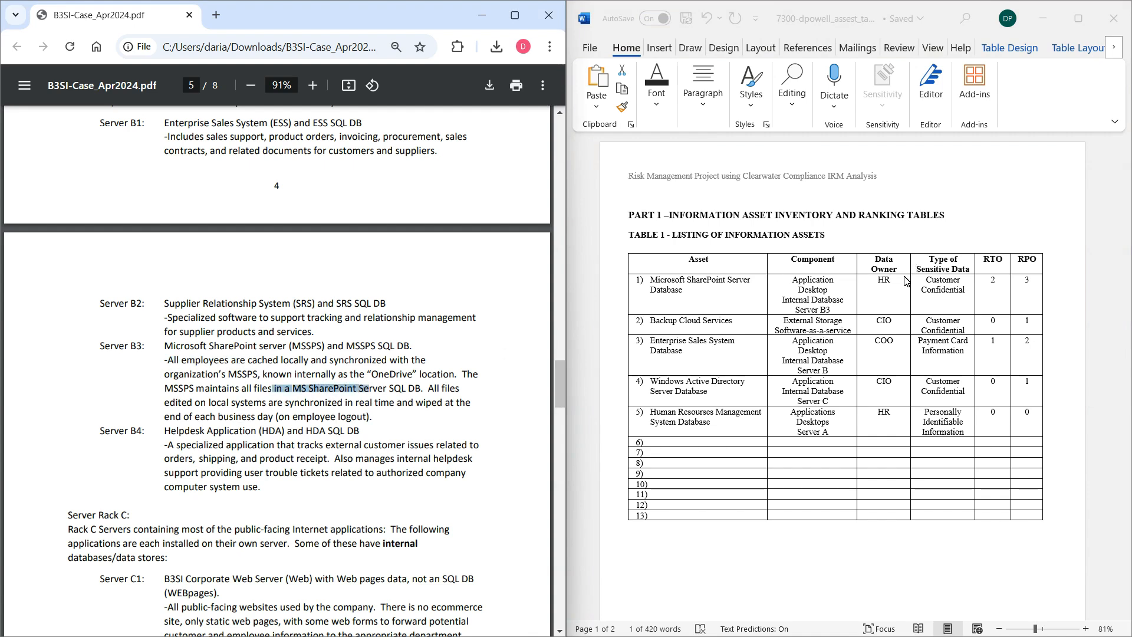
{"action": "left_click", "coordinate": [883, 284]}
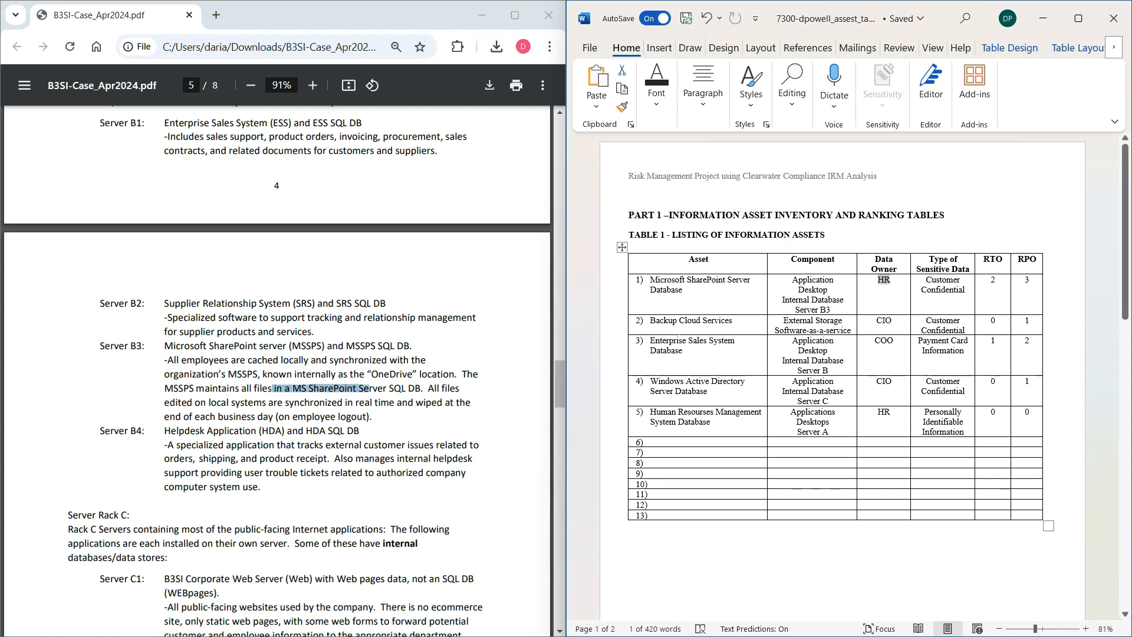
{"action": "left_click_drag", "start_coordinate": [551, 384], "coordinate": [519, 190]}
{"action": "right_click", "coordinate": [519, 190]}
{"action": "left_click", "coordinate": [411, 249]}
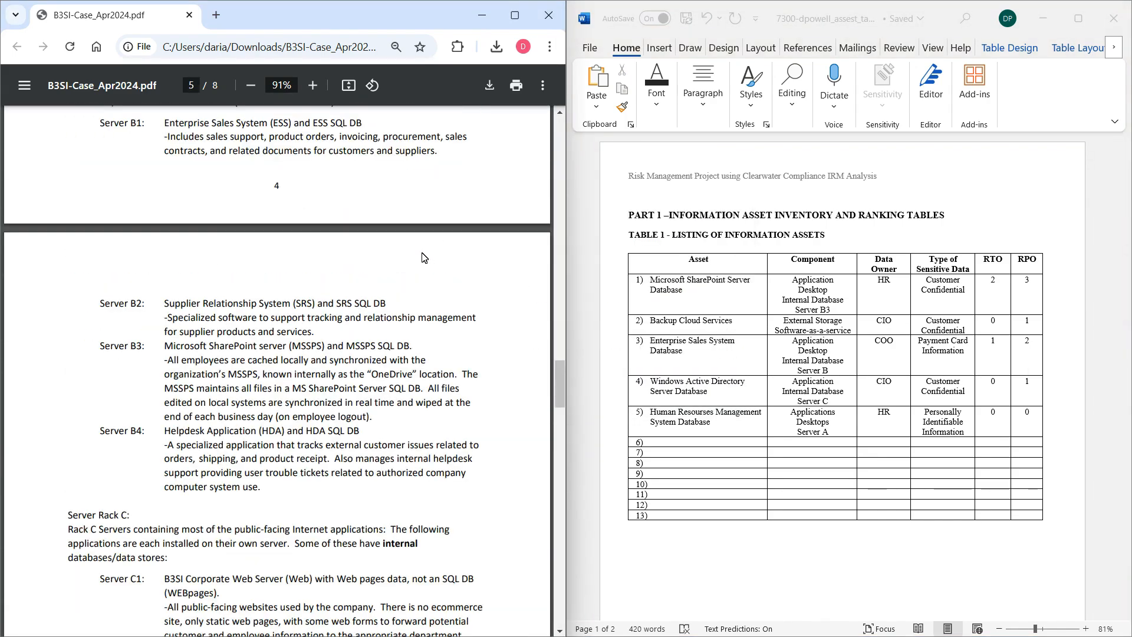
Look through the corporate organization charts and return to the Executive Staff section of the case PDF.
{"action": "scroll", "coordinate": [437, 255], "scroll_direction": "up", "scroll_amount": 1}
{"action": "scroll", "coordinate": [437, 260], "scroll_direction": "up", "scroll_amount": 20}
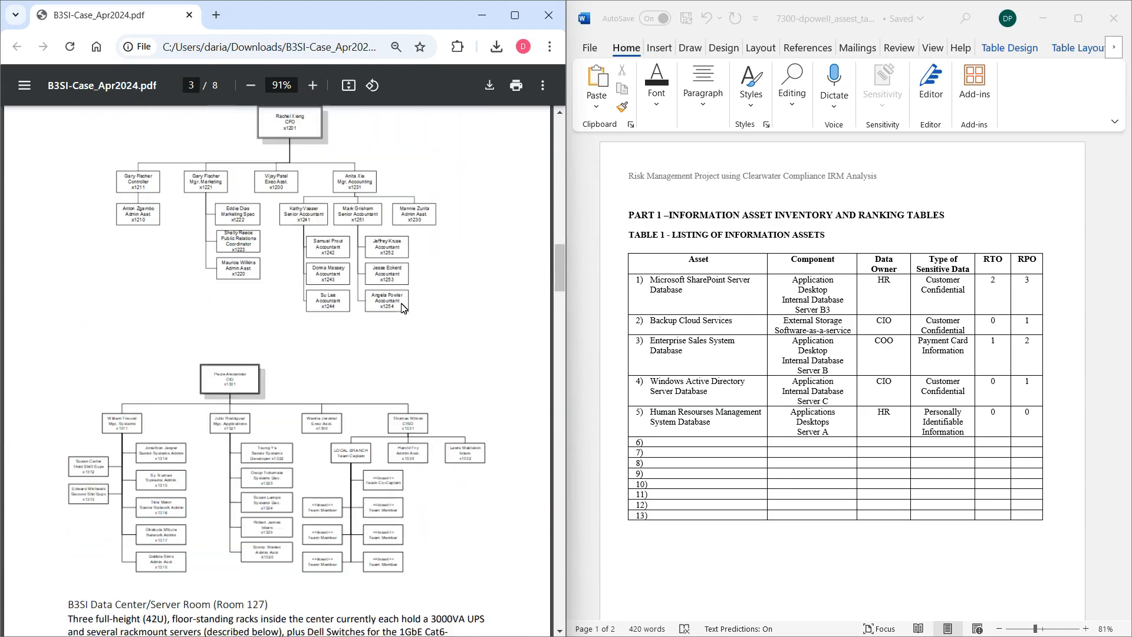
{"action": "scroll", "coordinate": [404, 312], "scroll_direction": "up", "scroll_amount": 10}
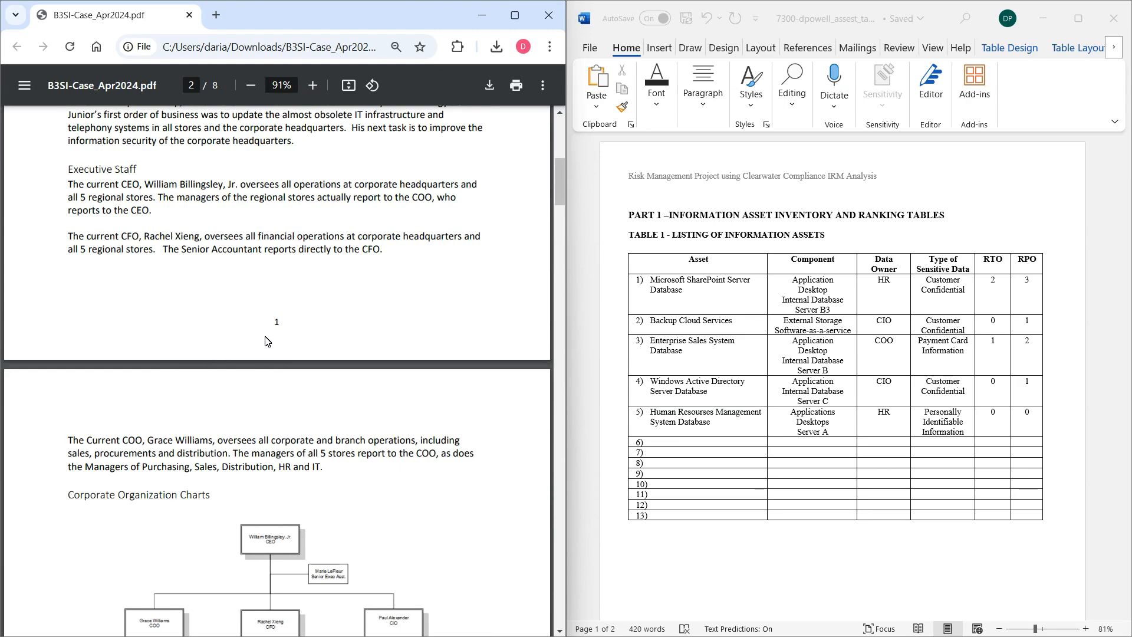
{"action": "scroll", "coordinate": [277, 339], "scroll_direction": "down", "scroll_amount": 1}
{"action": "scroll", "coordinate": [281, 341], "scroll_direction": "down", "scroll_amount": 8}
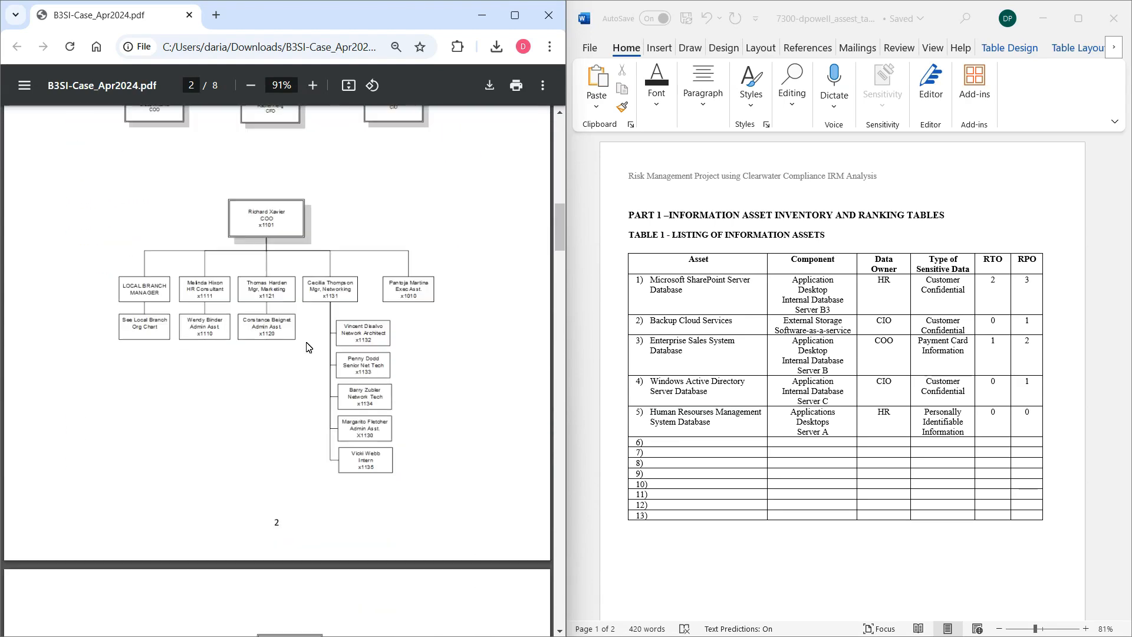
{"action": "scroll", "coordinate": [311, 348], "scroll_direction": "down", "scroll_amount": 4}
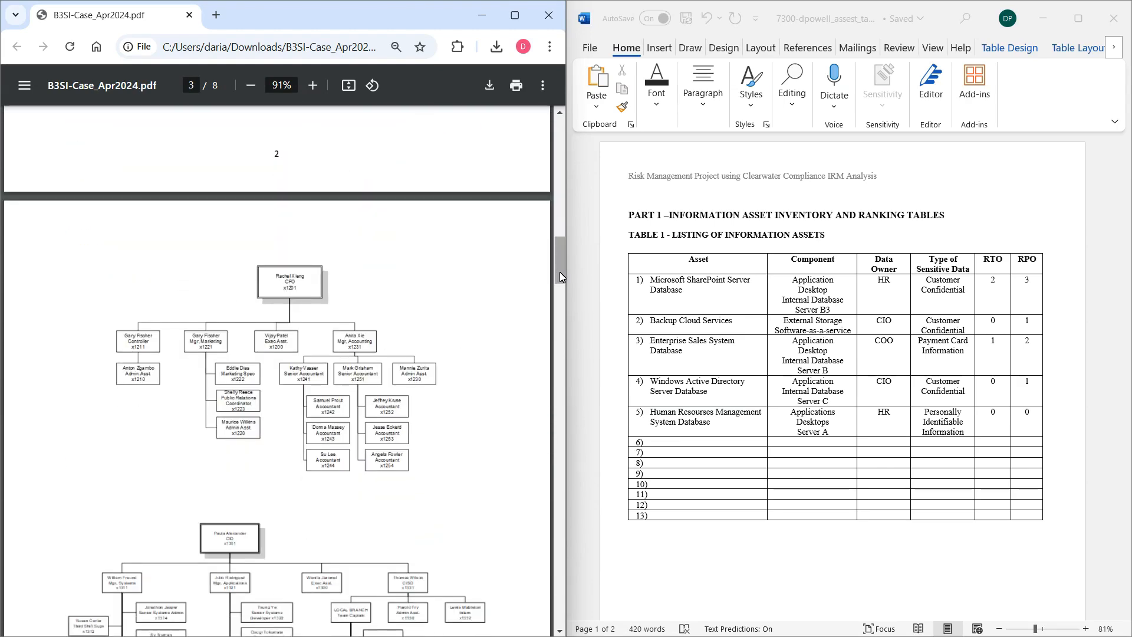
{"action": "scroll", "coordinate": [560, 271], "scroll_direction": "down", "scroll_amount": 1}
{"action": "scroll", "coordinate": [560, 273], "scroll_direction": "up", "scroll_amount": 10}
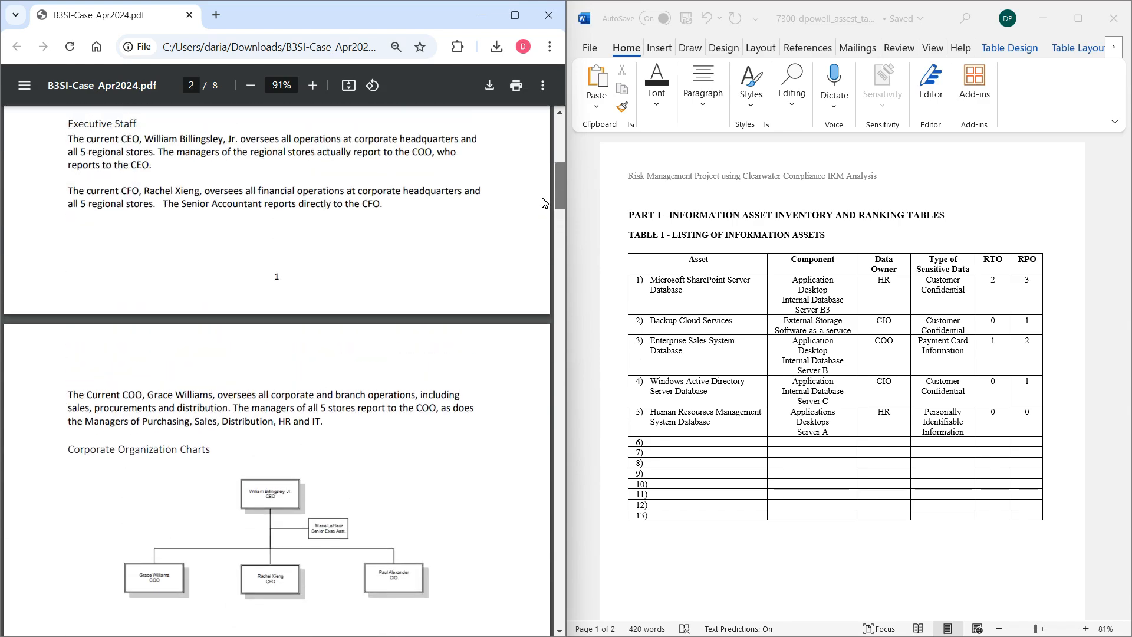
Highlight parts of the COO's responsibilities sentence, including corporate and branch operations, and clear the highlight.
{"action": "left_click_drag", "start_coordinate": [80, 396], "coordinate": [136, 395]}
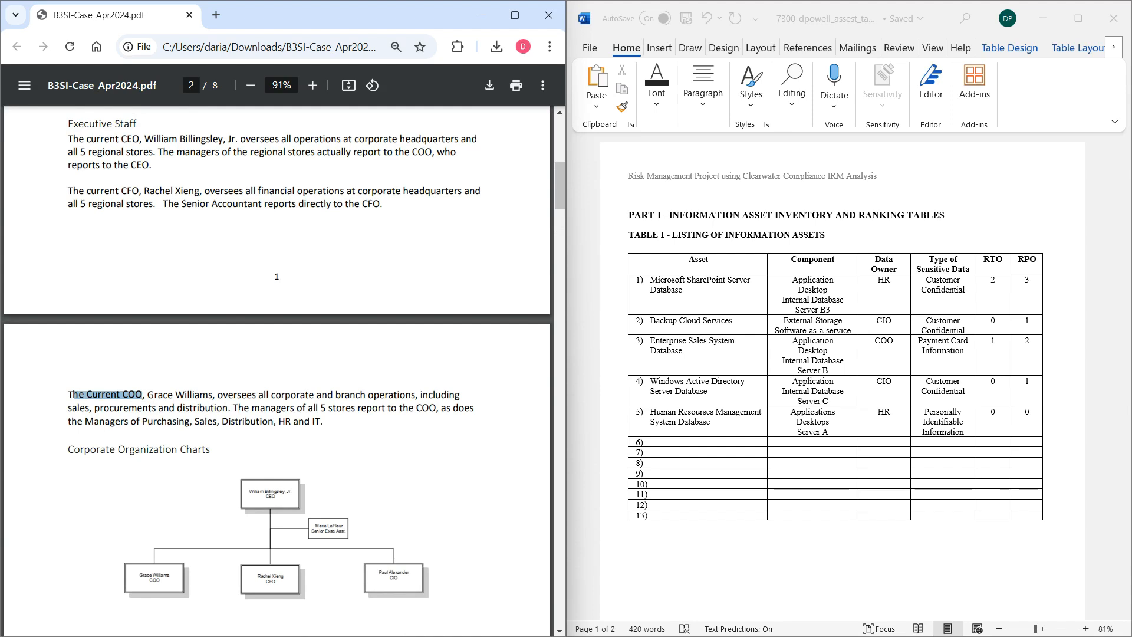
{"action": "left_click_drag", "start_coordinate": [237, 395], "coordinate": [356, 395]}
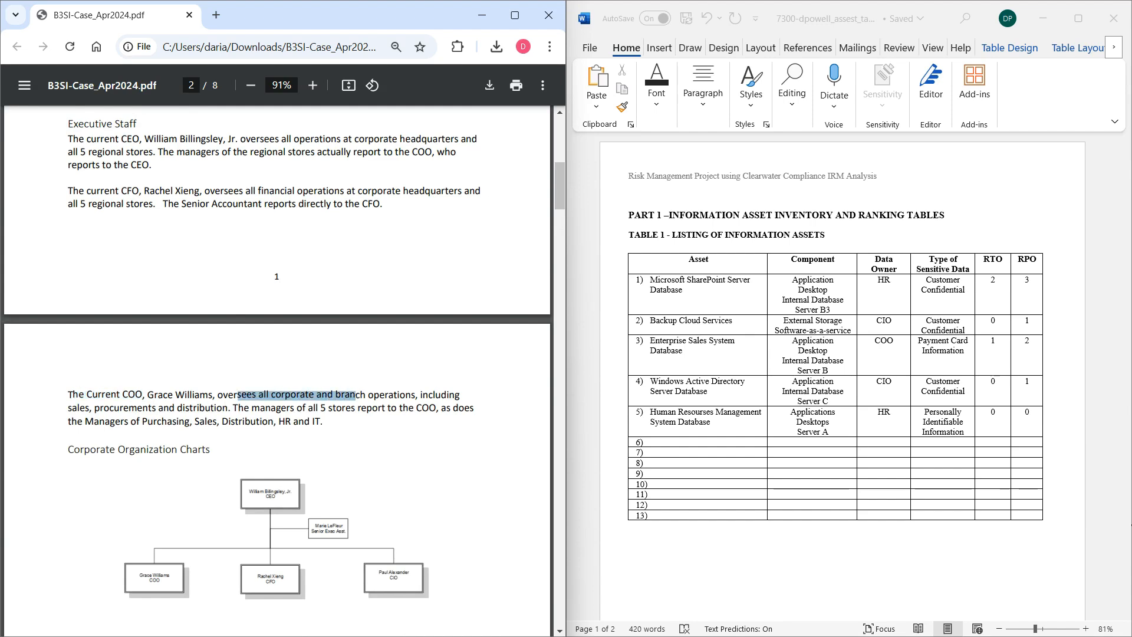
{"action": "left_click_drag", "start_coordinate": [86, 394], "coordinate": [162, 395]}
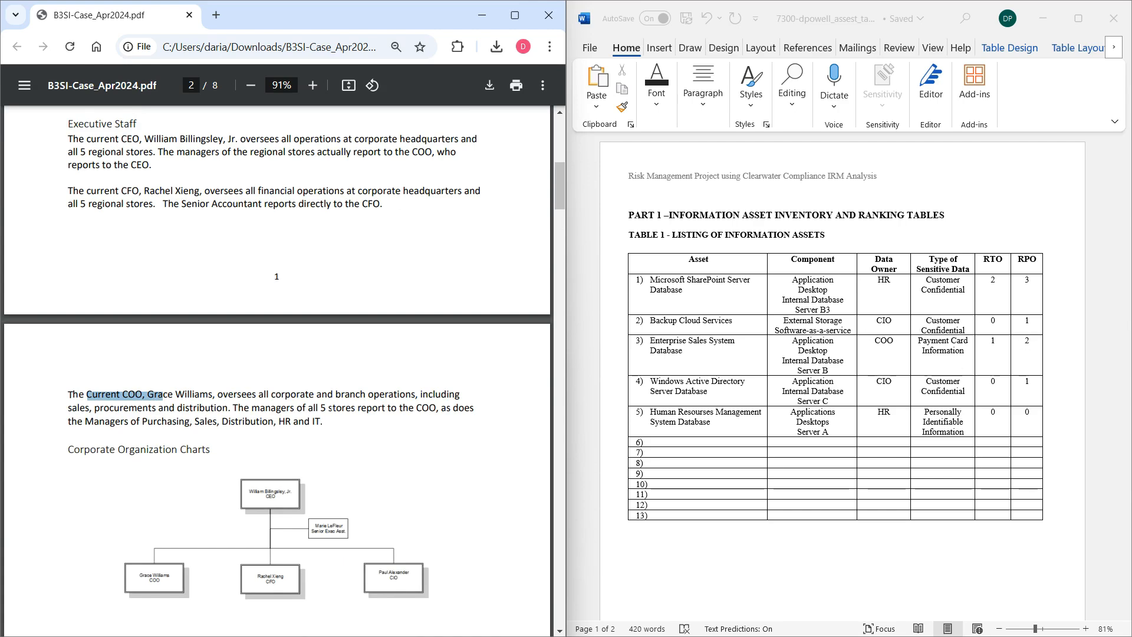
{"action": "left_click", "coordinate": [165, 396]}
Review the COO, CFO and CIO organization charts to see which roles can serve as data owners.
{"action": "scroll", "coordinate": [260, 397], "scroll_direction": "down", "scroll_amount": 10}
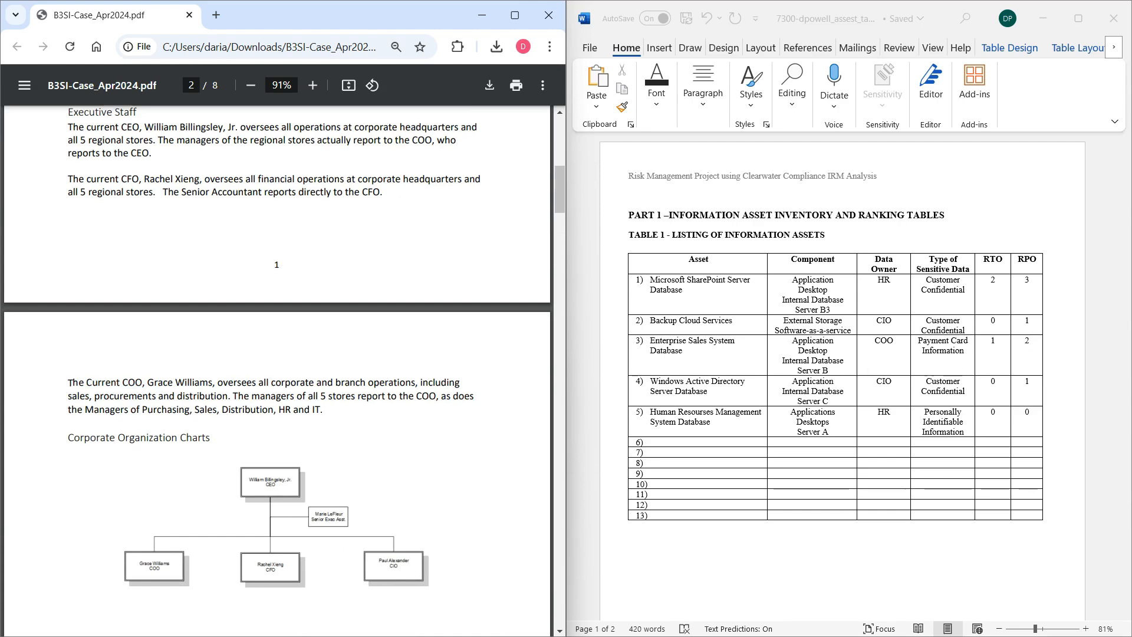
{"action": "scroll", "coordinate": [334, 400], "scroll_direction": "down", "scroll_amount": 5}
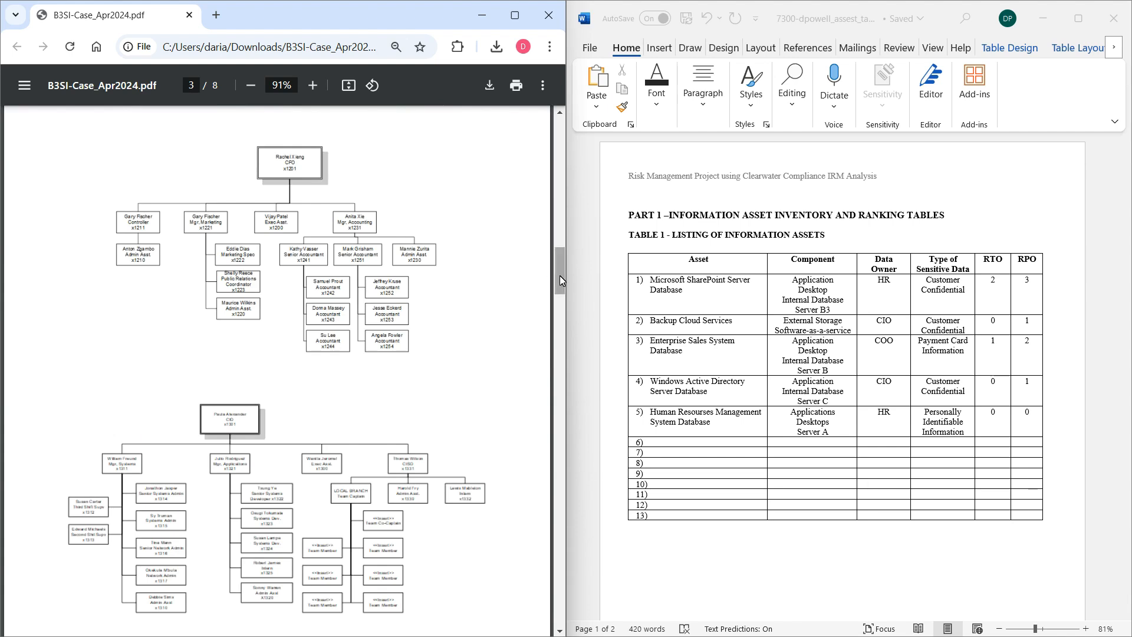
{"action": "left_click_drag", "start_coordinate": [560, 274], "coordinate": [561, 302]}
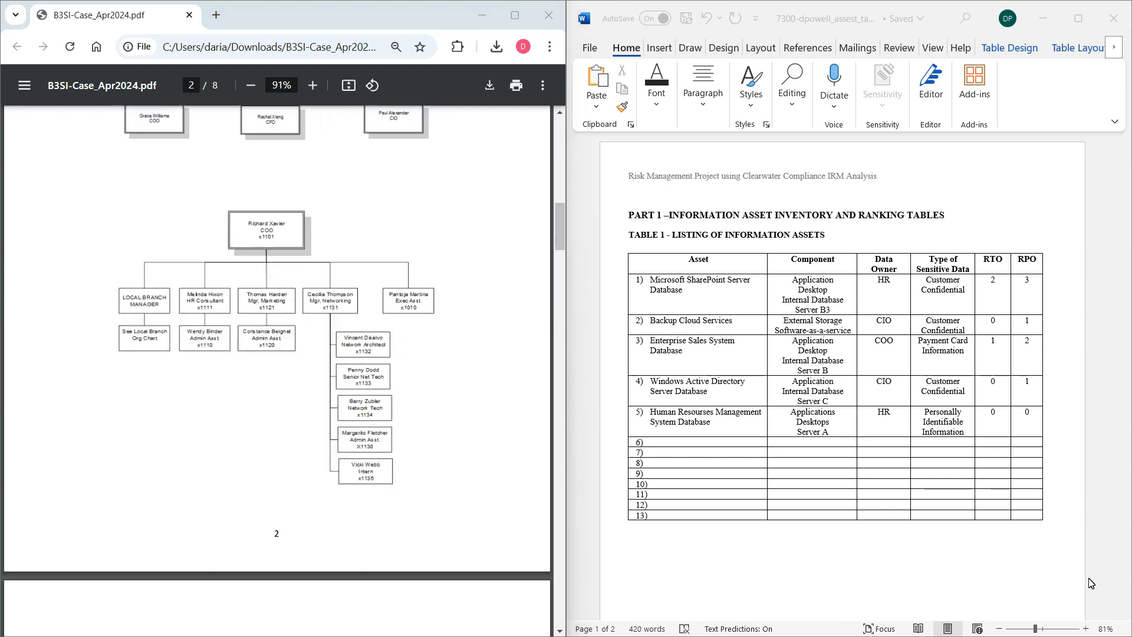
{"action": "key", "text": "Page_Up"}
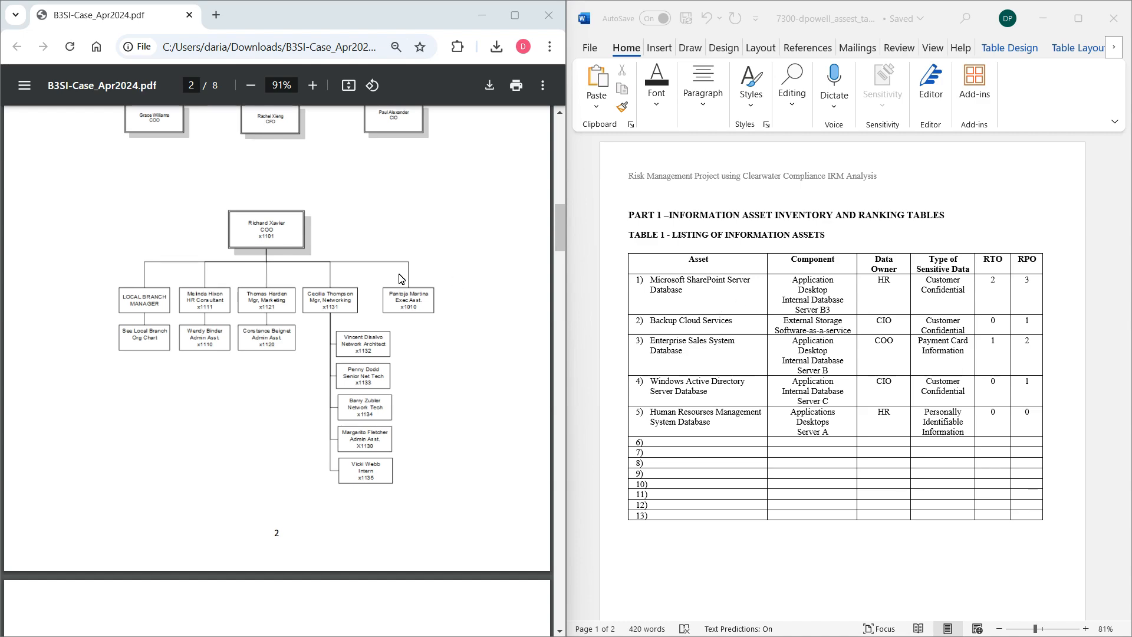
Highlight the full Server B3 Microsoft SharePoint description in the case PDF, then clear the highlight.
{"action": "scroll", "coordinate": [397, 283], "scroll_direction": "down", "scroll_amount": 20}
{"action": "scroll", "coordinate": [442, 326], "scroll_direction": "down", "scroll_amount": 6}
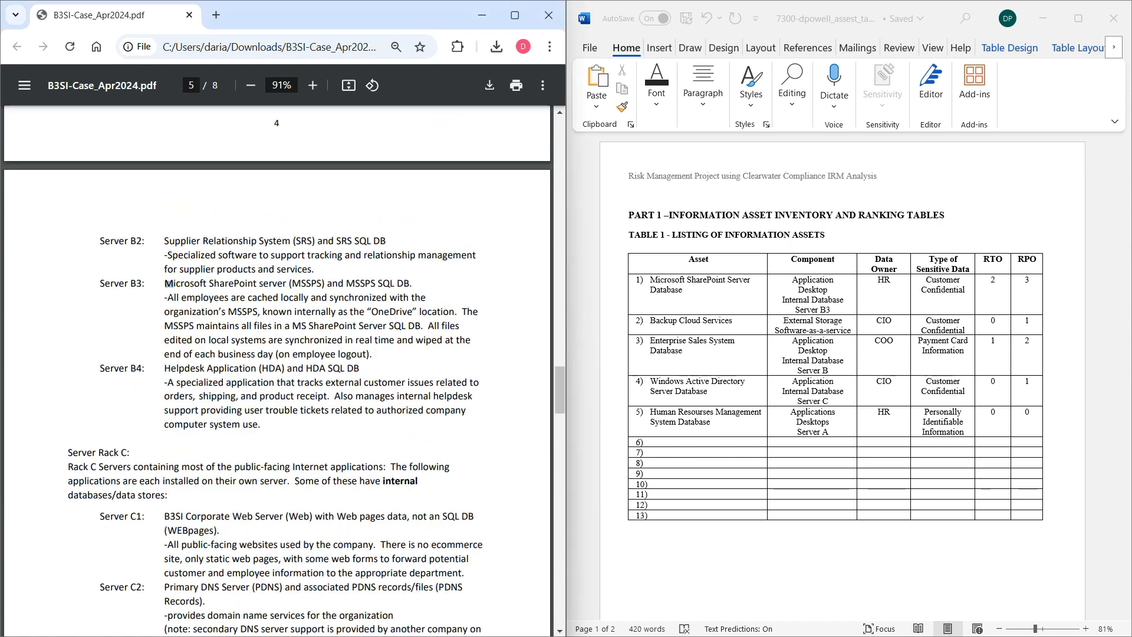
{"action": "left_click_drag", "start_coordinate": [165, 283], "coordinate": [374, 353]}
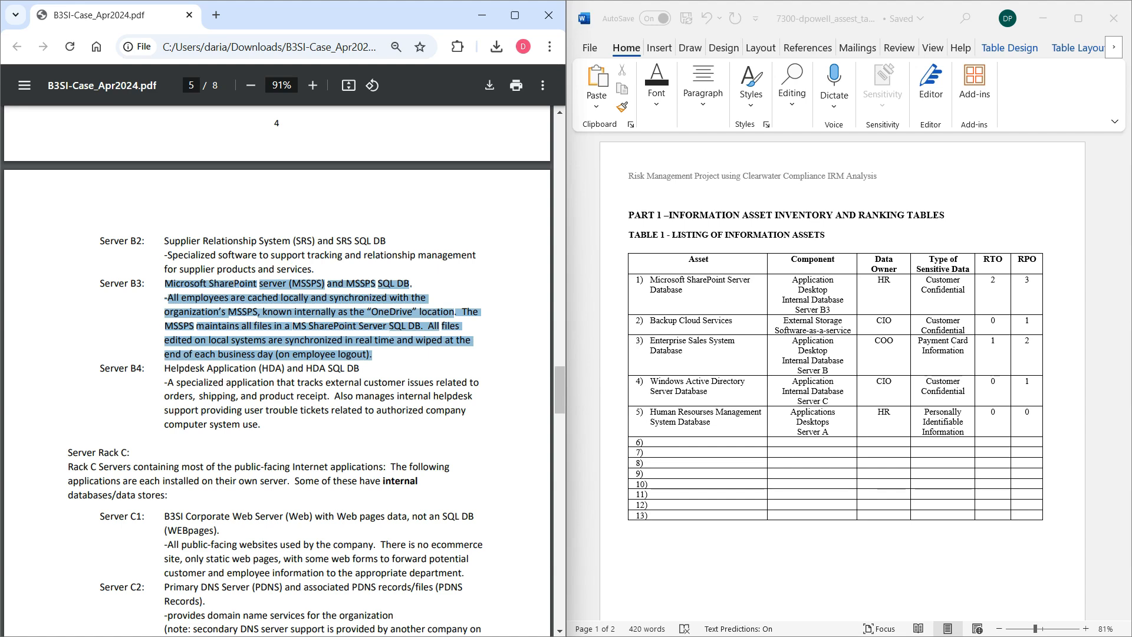
{"action": "left_click", "coordinate": [413, 340]}
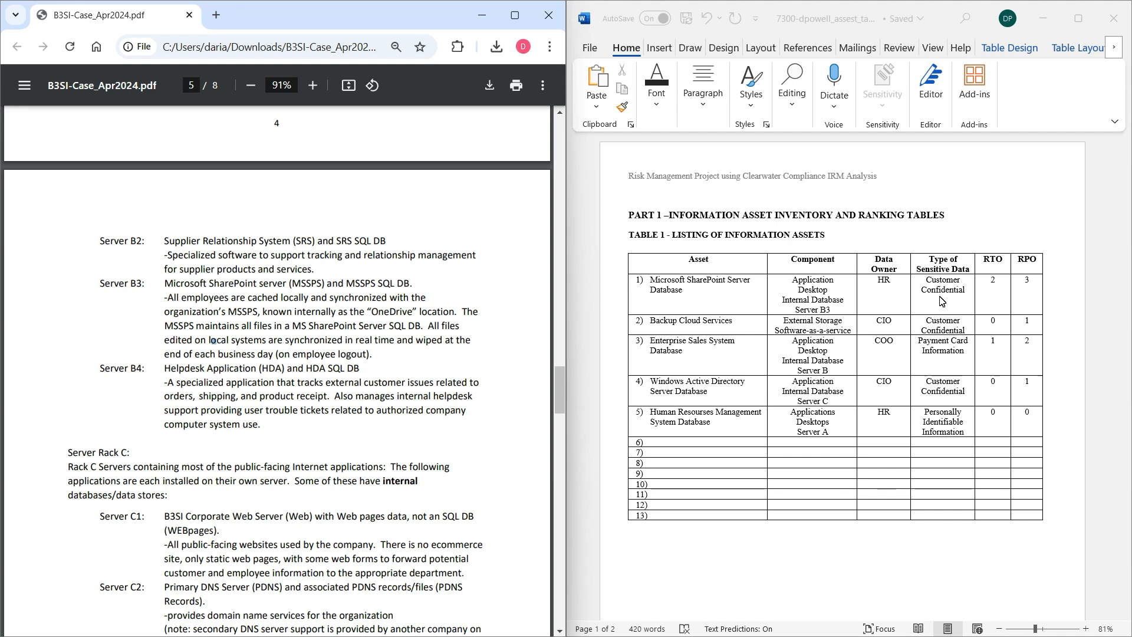
Highlight Payment Card Information as the sensitive data type of the Enterprise Sales System Database in Table 1.
{"action": "left_click", "coordinate": [964, 354]}
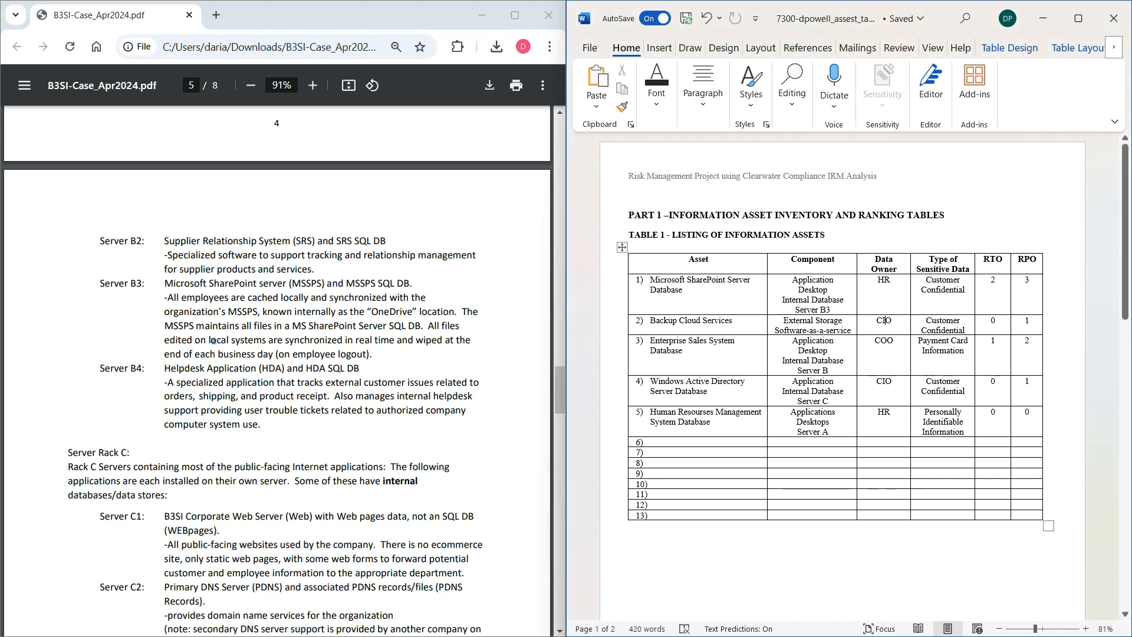
{"action": "left_click_drag", "start_coordinate": [919, 340], "coordinate": [965, 351]}
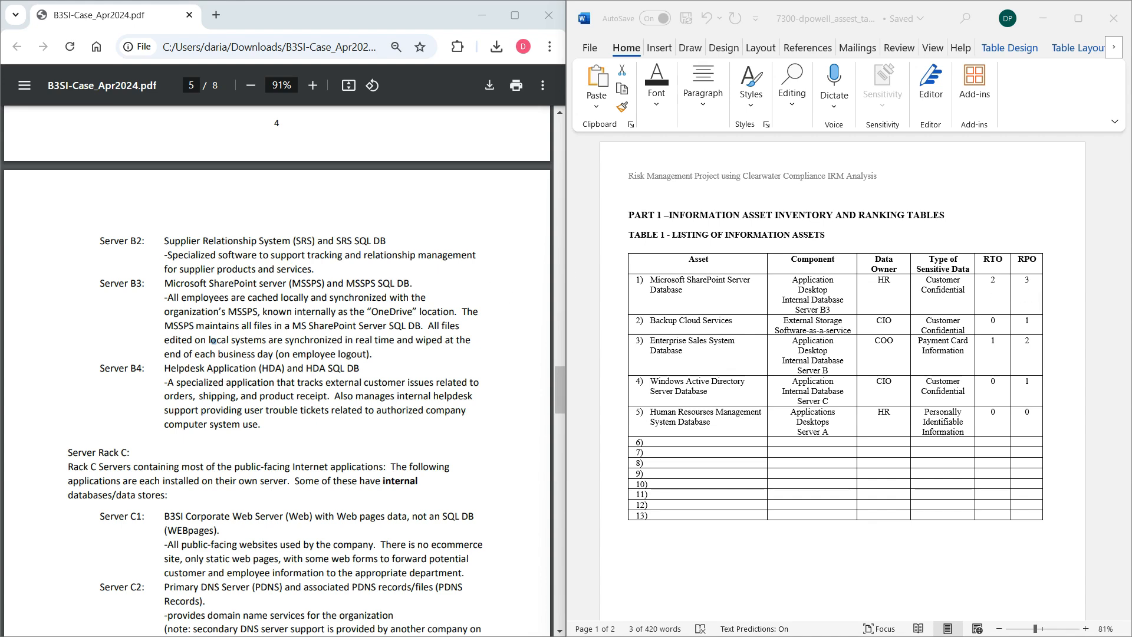
Compare the Server B3 real-time synchronization passage with the SharePoint asset's RPO and check the Backup Cloud Services row in Table 1.
{"action": "left_click_drag", "start_coordinate": [201, 341], "coordinate": [408, 342]}
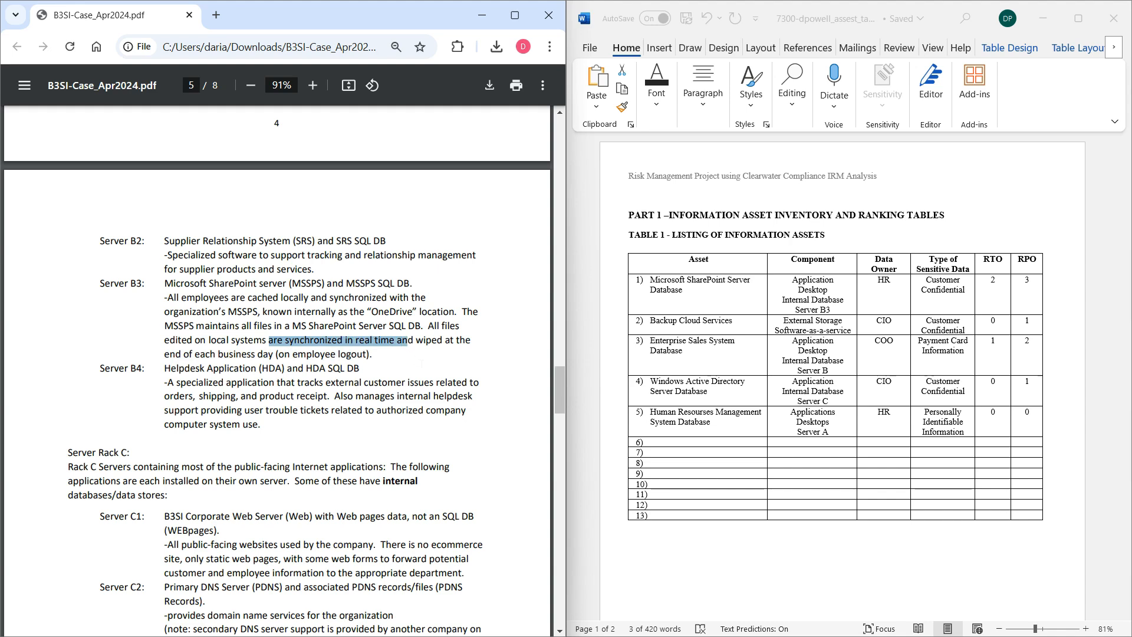
{"action": "left_click", "coordinate": [1035, 298]}
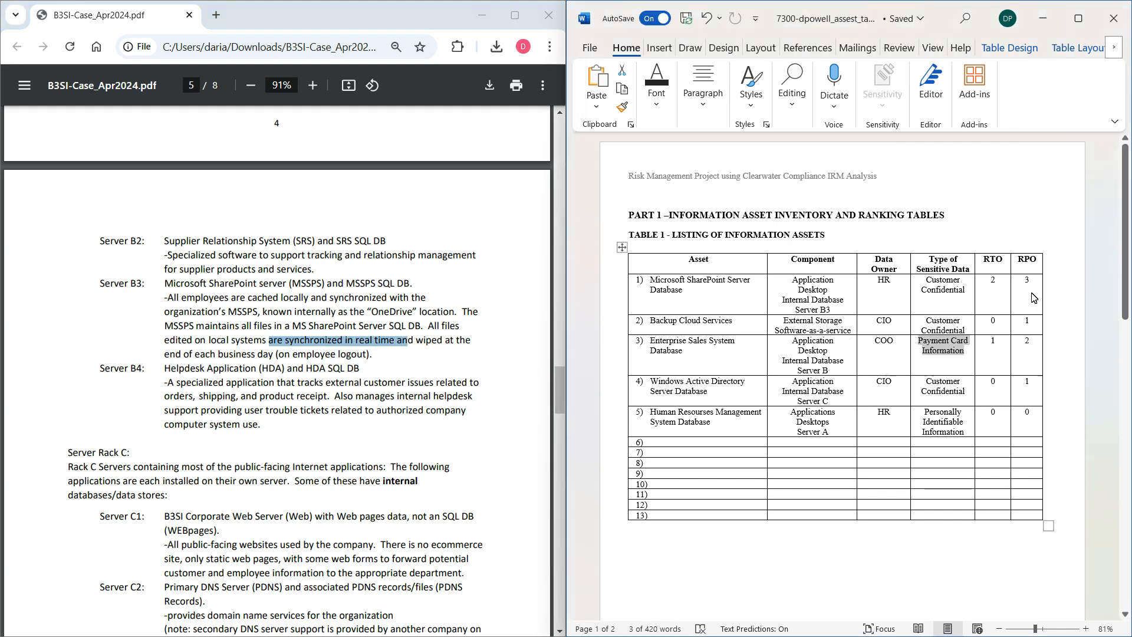
{"action": "left_click", "coordinate": [1034, 297]}
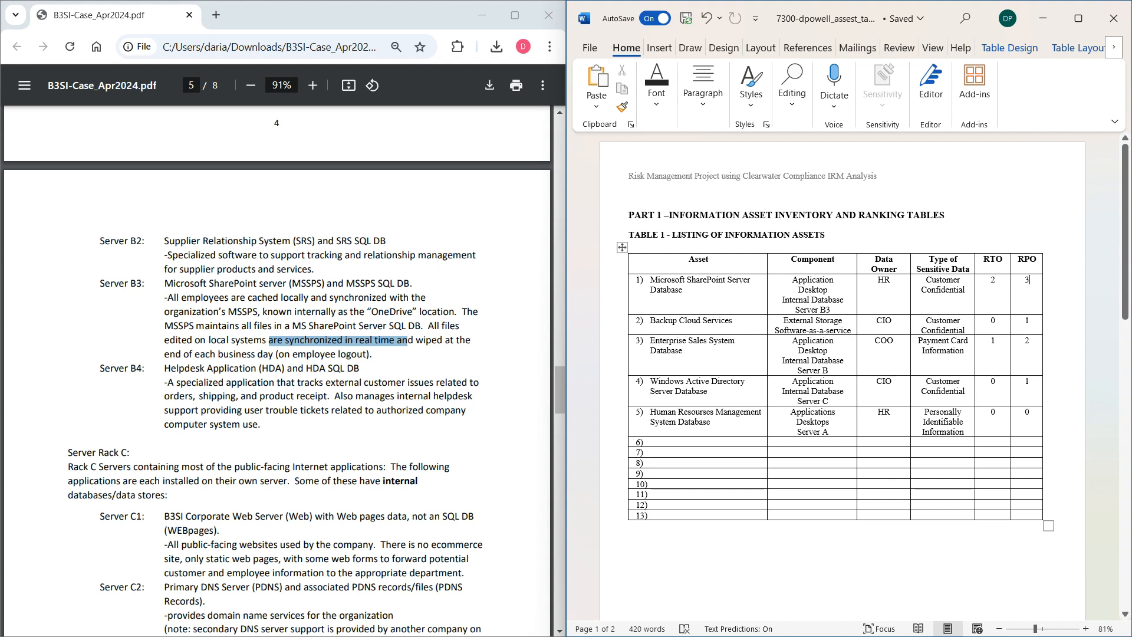
{"action": "left_click", "coordinate": [701, 321]}
{"action": "left_click", "coordinate": [1085, 581]}
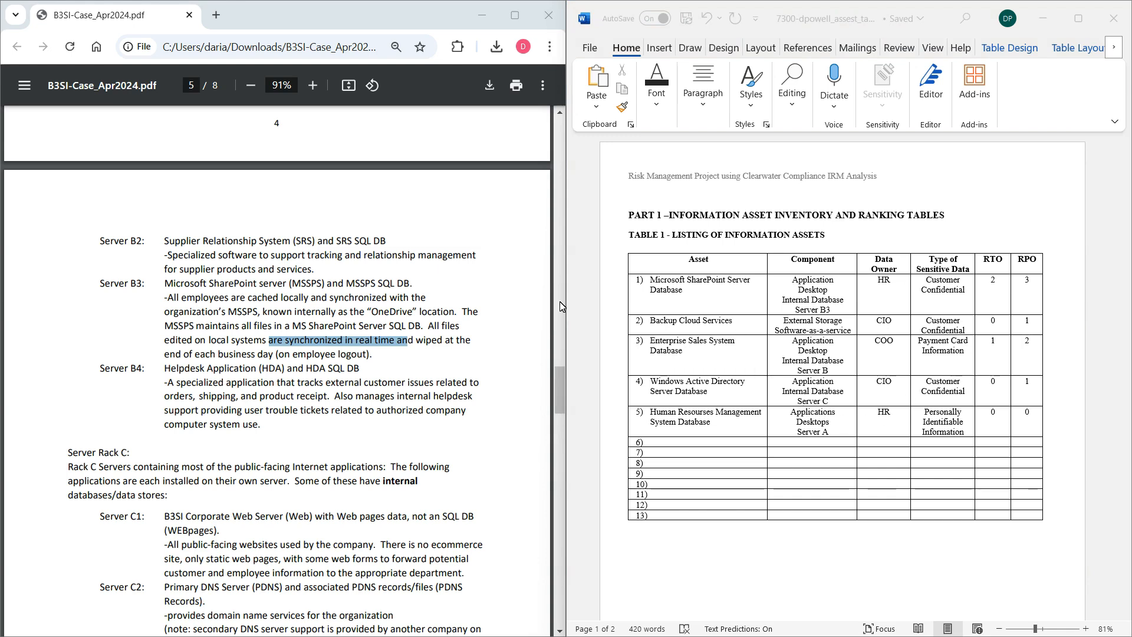
Compare the Server Rack A and B descriptions in the case PDF with the assets listed in Table 1.
{"action": "left_click", "coordinate": [523, 352]}
{"action": "scroll", "coordinate": [718, 372], "scroll_direction": "down", "scroll_amount": 3}
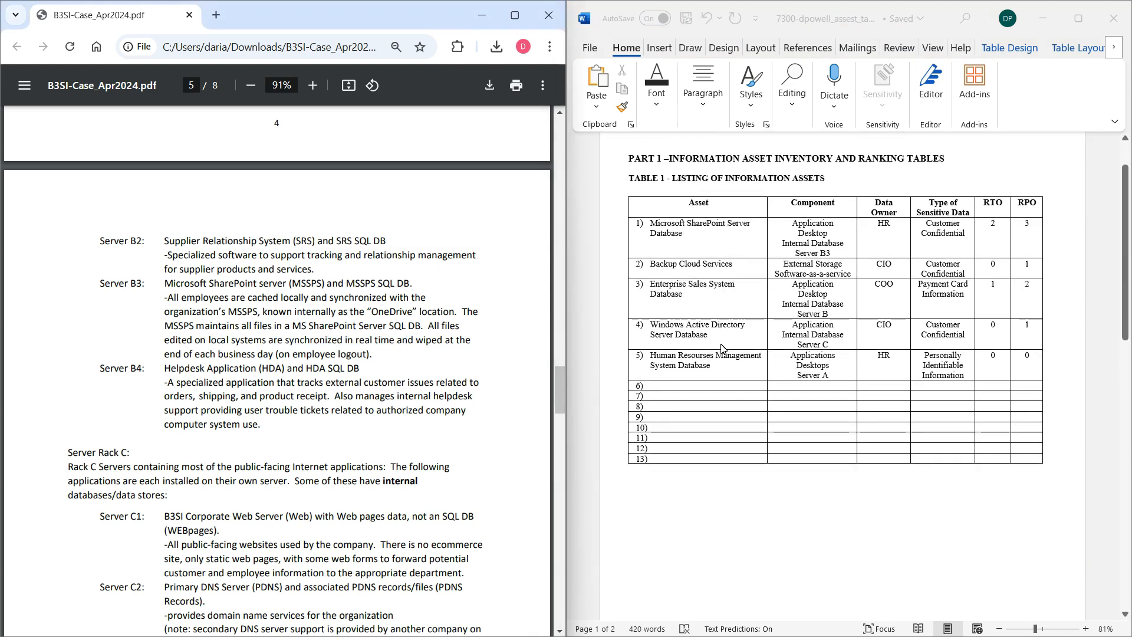
{"action": "scroll", "coordinate": [719, 373], "scroll_direction": "down", "scroll_amount": 1}
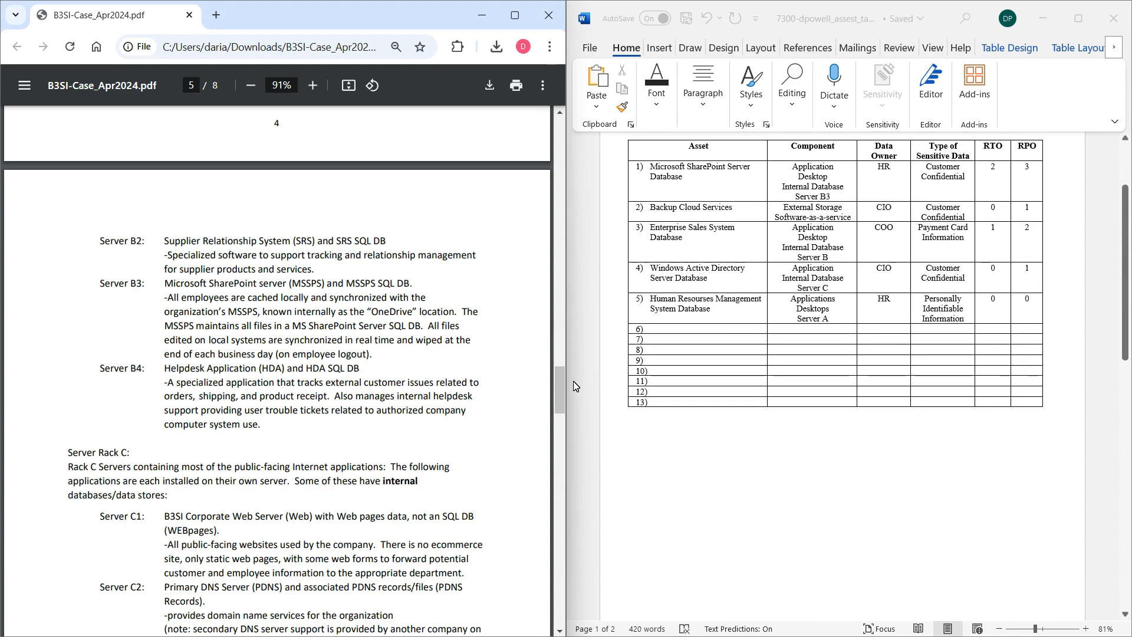
{"action": "mouse_move", "coordinate": [563, 378]}
{"action": "left_mouse_down"}
{"action": "mouse_move", "coordinate": [561, 470]}
{"action": "mouse_move", "coordinate": [557, 357]}
{"action": "left_mouse_up"}
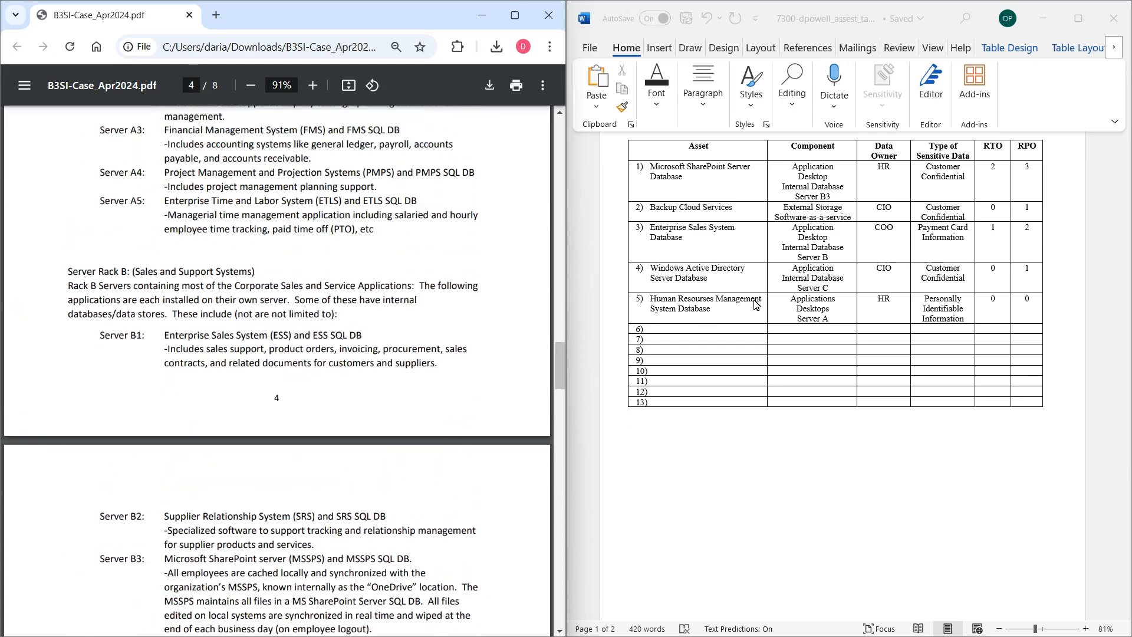
{"action": "scroll", "coordinate": [774, 298], "scroll_direction": "up", "scroll_amount": 1}
{"action": "scroll", "coordinate": [775, 298], "scroll_direction": "up", "scroll_amount": 1}
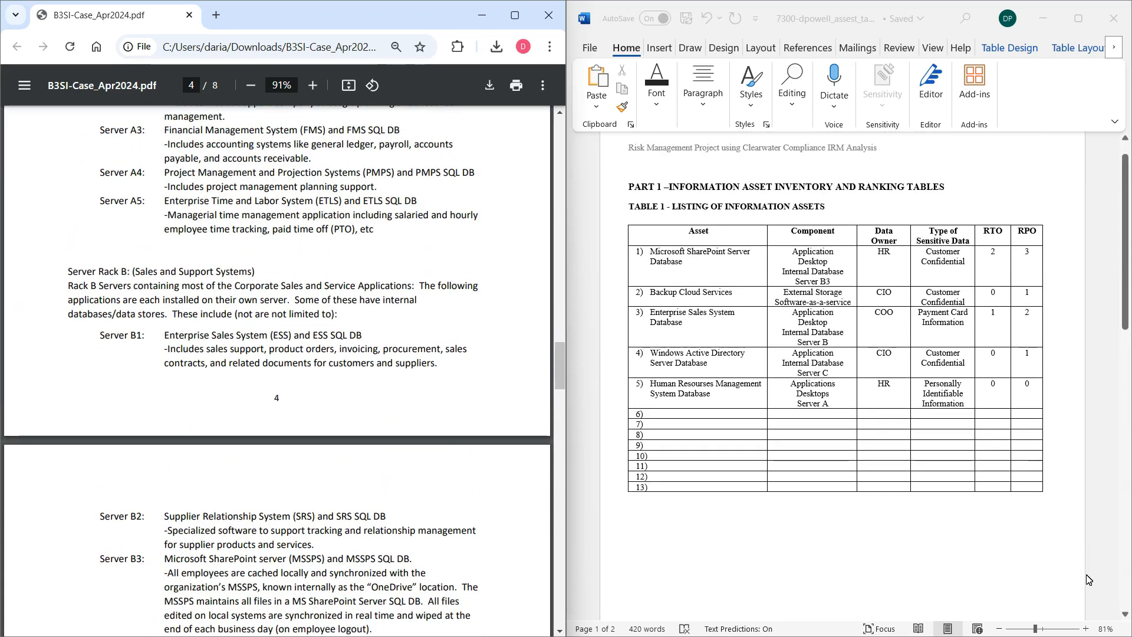
{"action": "key", "text": "ctrl+t"}
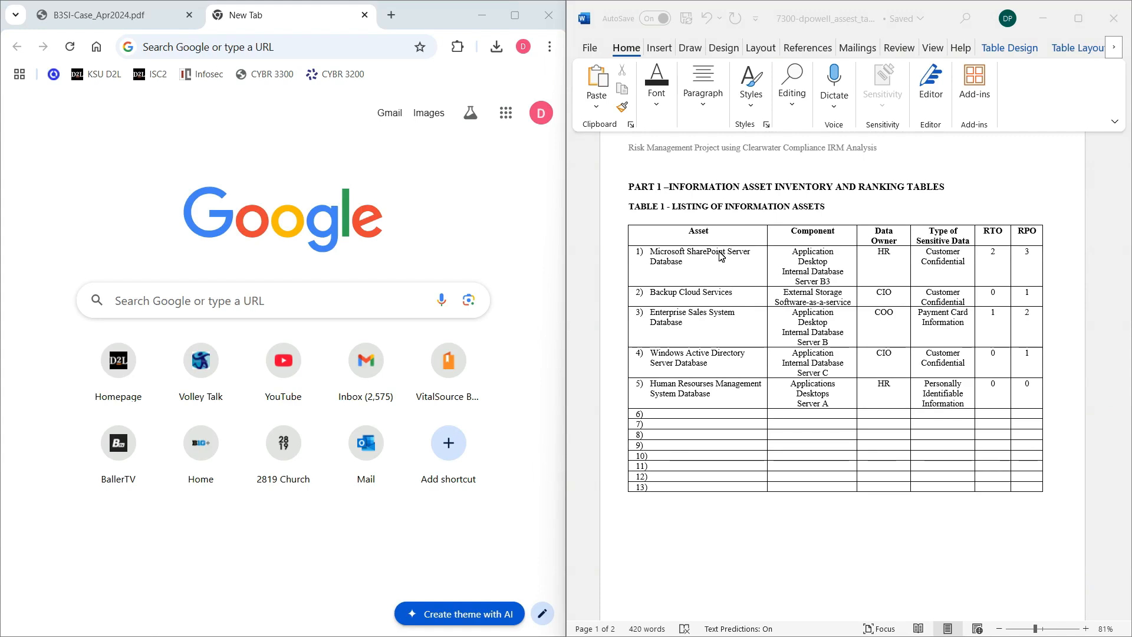
{"action": "left_click", "coordinate": [117, 13]}
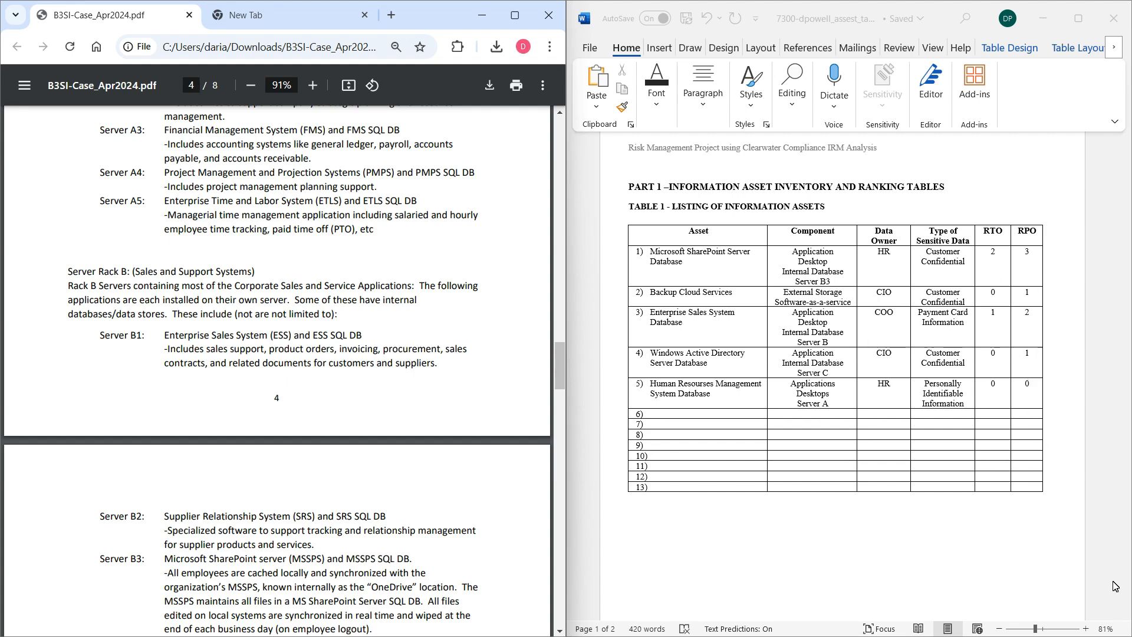
Maximize the Word document so Table 1 and Table 2 are shown side by side.
{"action": "key", "text": "super+Up"}
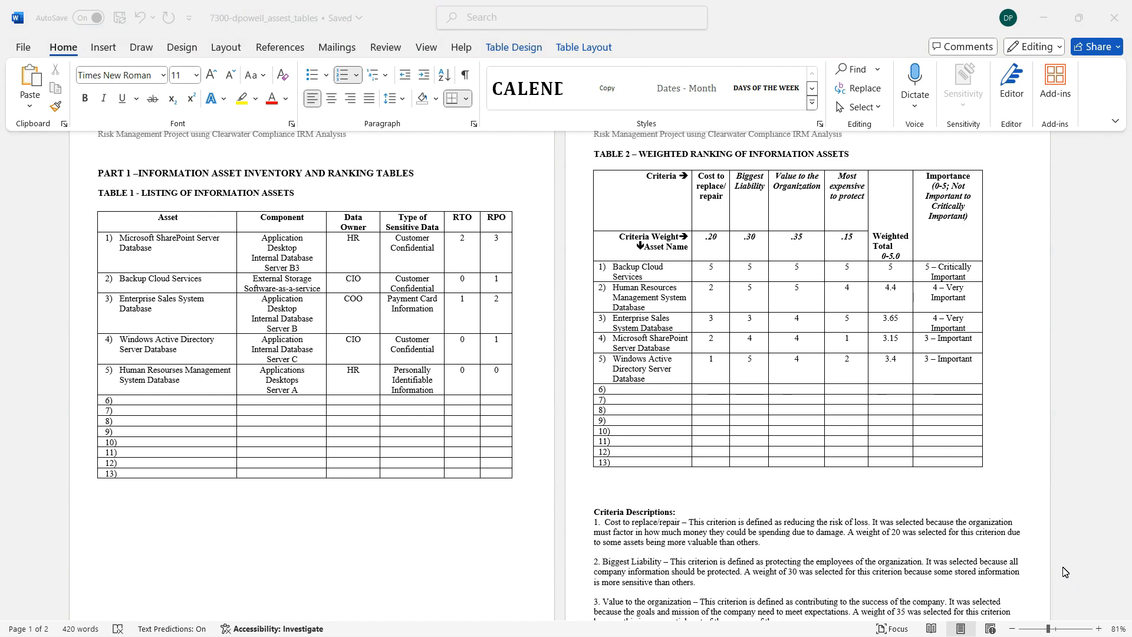
{"action": "scroll", "coordinate": [799, 296], "scroll_direction": "up", "scroll_amount": 1}
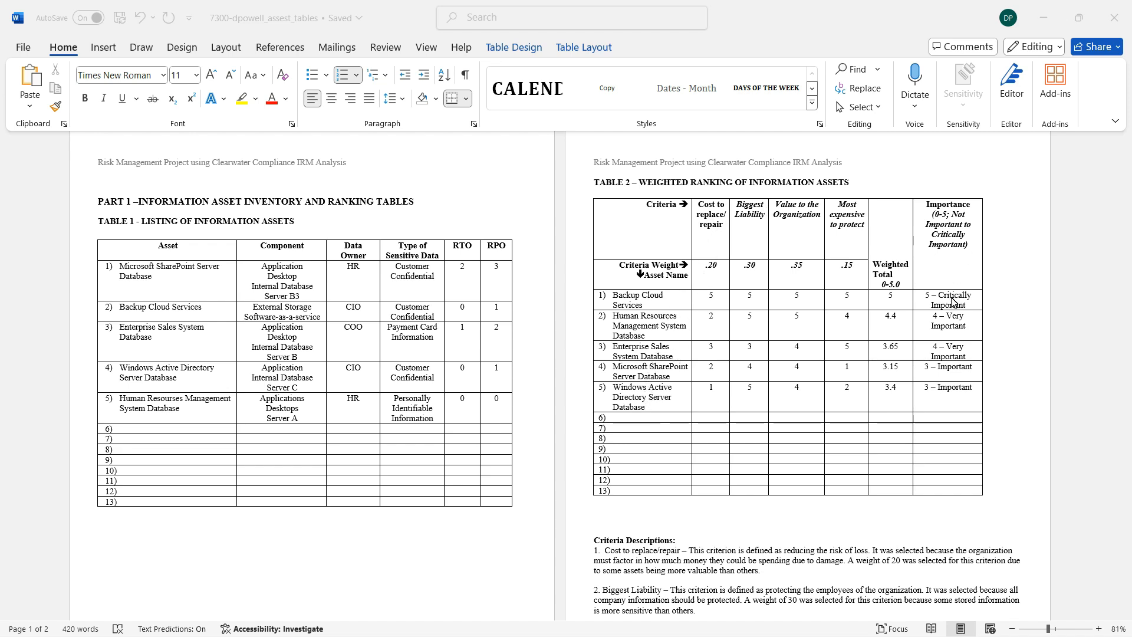
Highlight the "Cost to replace/repair" criterion in the Criteria Descriptions below Table 2, then clear the highlight.
{"action": "scroll", "coordinate": [953, 299], "scroll_direction": "down", "scroll_amount": 1}
{"action": "left_click_drag", "start_coordinate": [1124, 254], "coordinate": [1128, 270]}
{"action": "left_click_drag", "start_coordinate": [1129, 275], "coordinate": [1128, 275]}
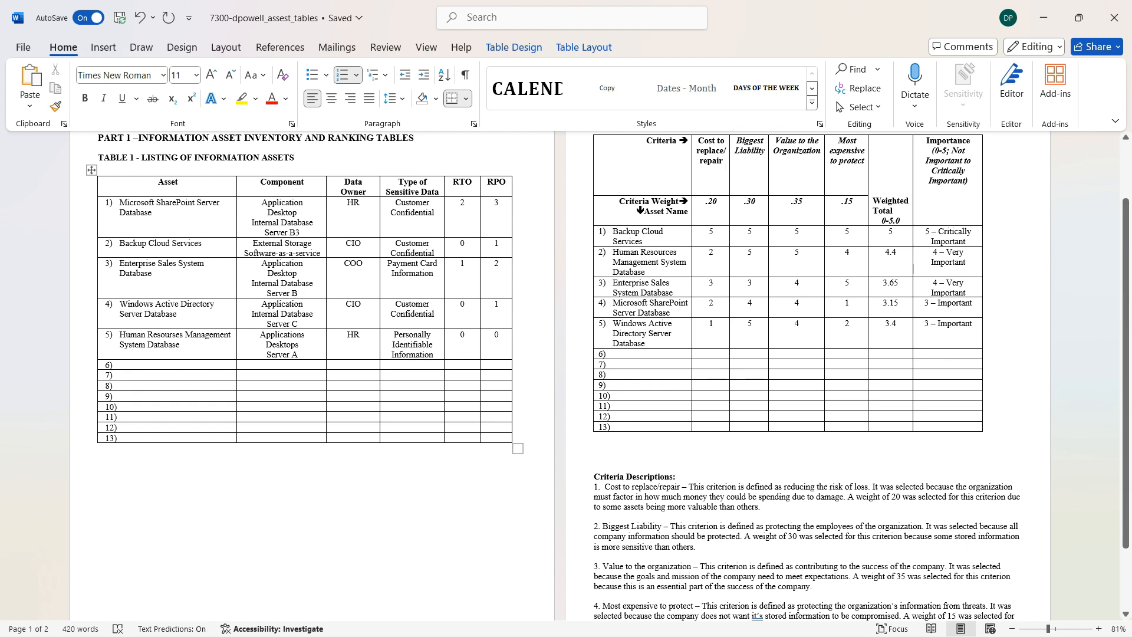
{"action": "left_click_drag", "start_coordinate": [605, 486], "coordinate": [681, 486]}
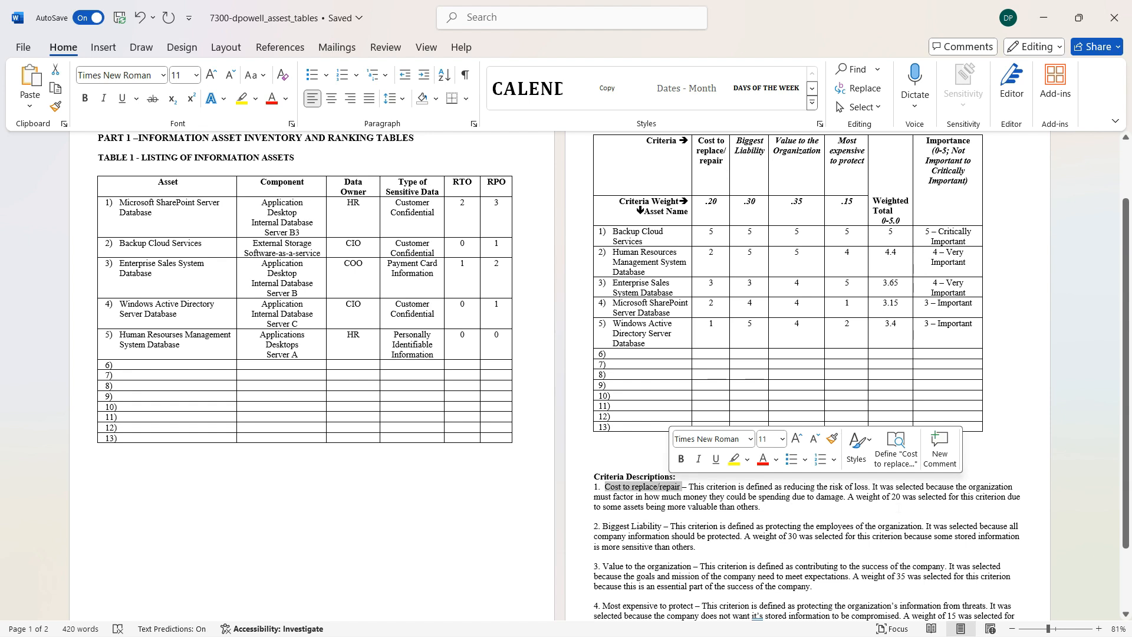
{"action": "left_click", "coordinate": [764, 507]}
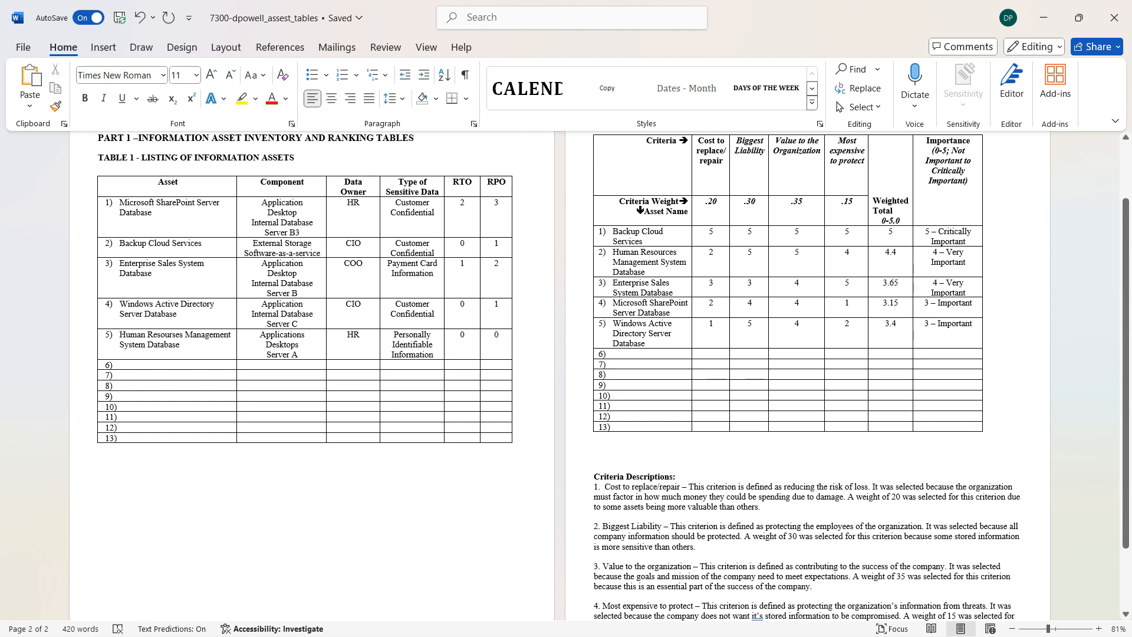
Highlight the four criteria weights, .20 through .15, in the Criteria Weight row of Table 2.
{"action": "scroll", "coordinate": [614, 377], "scroll_direction": "up", "scroll_amount": 2}
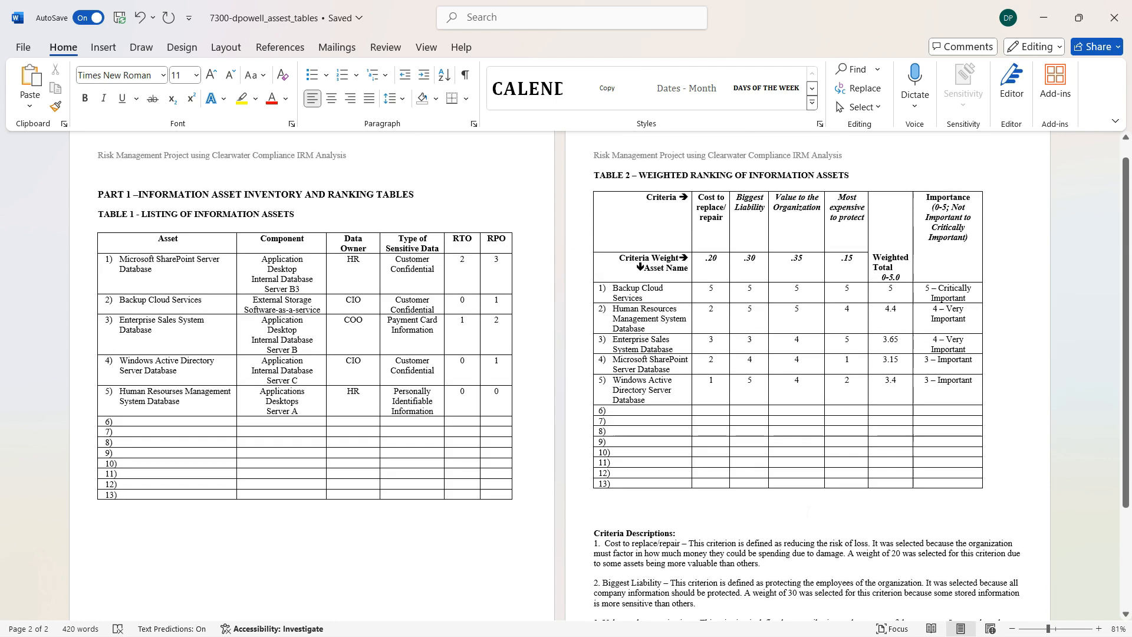
{"action": "scroll", "coordinate": [613, 377], "scroll_direction": "up", "scroll_amount": 1}
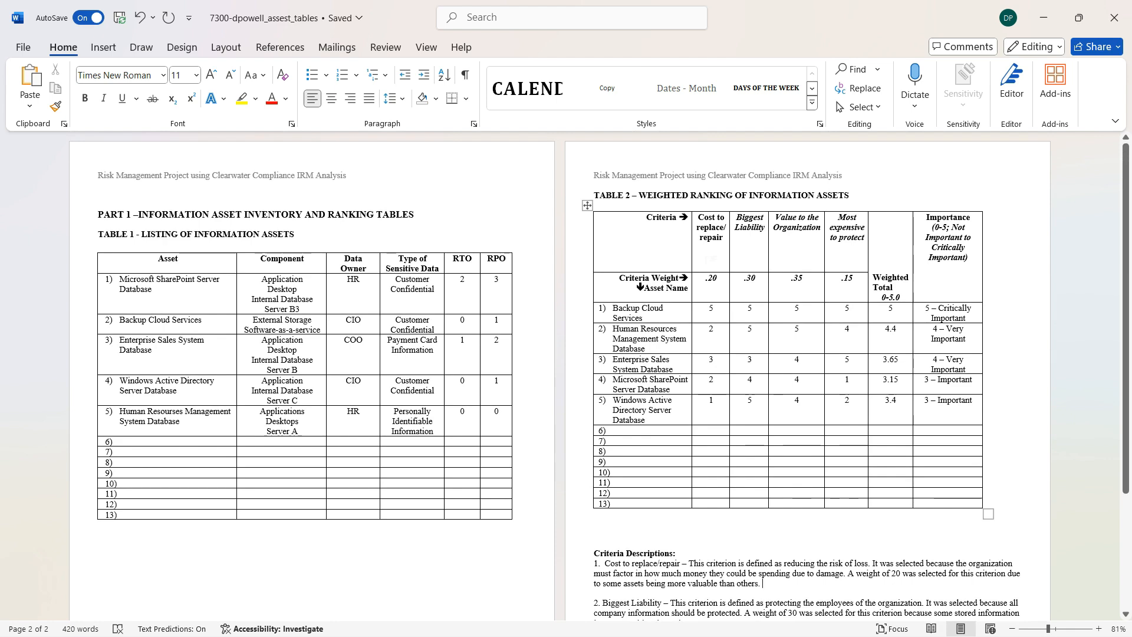
{"action": "mouse_move", "coordinate": [1131, 255]}
{"action": "left_mouse_down"}
{"action": "mouse_move", "coordinate": [1131, 319]}
{"action": "mouse_move", "coordinate": [1127, 244]}
{"action": "mouse_move", "coordinate": [1131, 361]}
{"action": "mouse_move", "coordinate": [1110, 249]}
{"action": "mouse_move", "coordinate": [1119, 348]}
{"action": "mouse_move", "coordinate": [1130, 261]}
{"action": "left_mouse_up"}
{"action": "left_click_drag", "start_coordinate": [705, 277], "coordinate": [850, 278]}
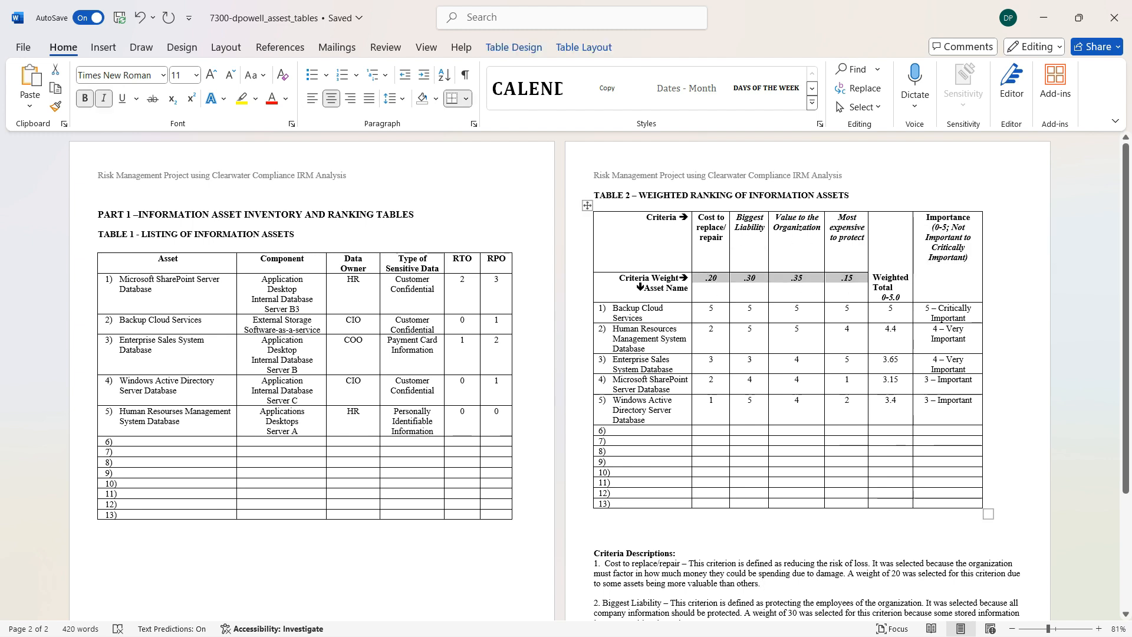
Highlight the .35 and .30 weights in turn in the Criteria Weight row of Table 2, then clear the selection.
{"action": "left_click", "coordinate": [707, 278]}
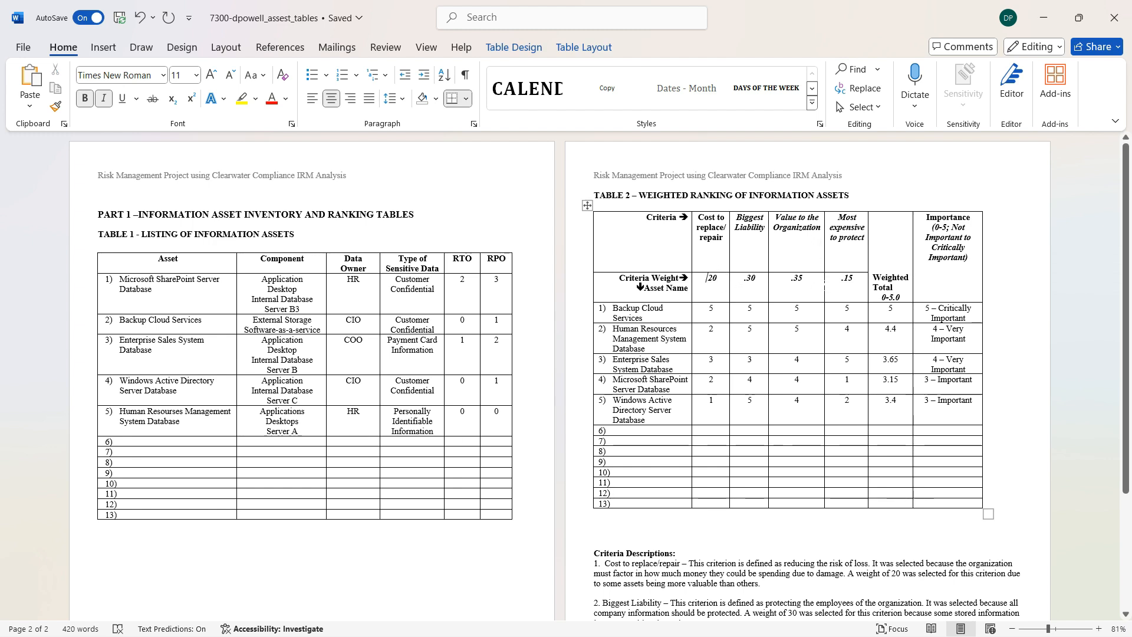
{"action": "left_click_drag", "start_coordinate": [803, 279], "coordinate": [794, 281]}
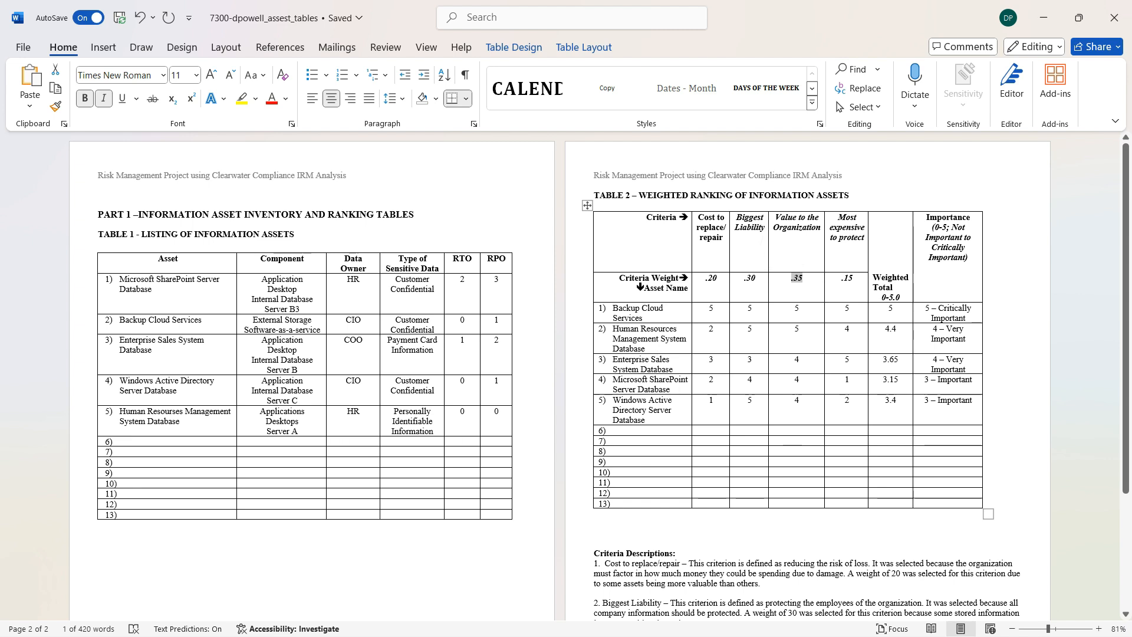
{"action": "left_click_drag", "start_coordinate": [756, 279], "coordinate": [746, 279]}
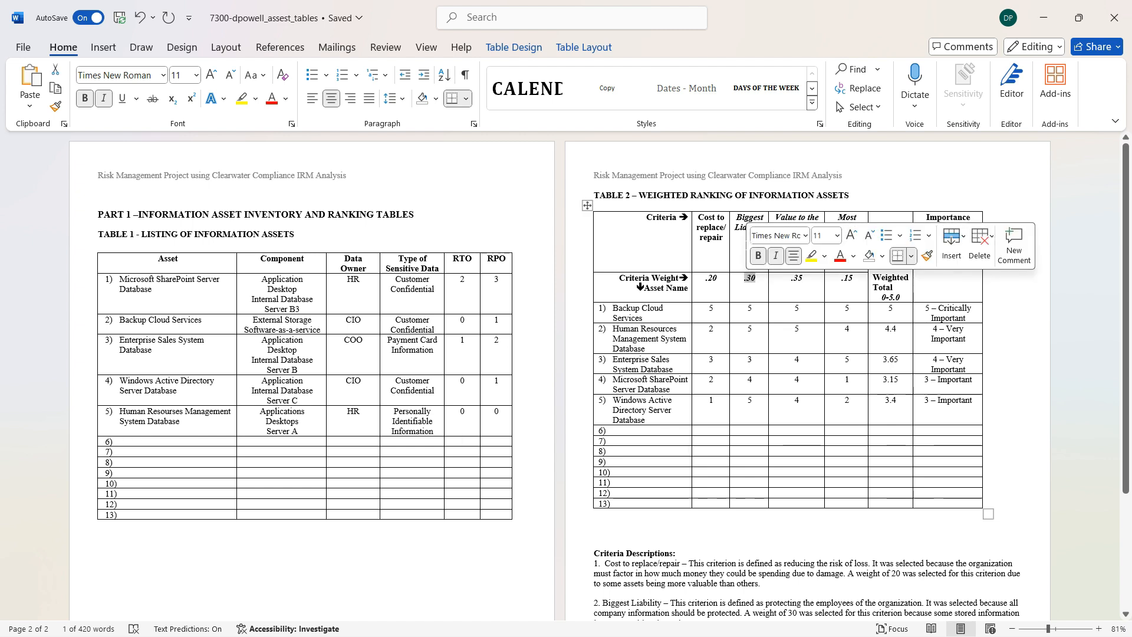
{"action": "left_click", "coordinate": [741, 227]}
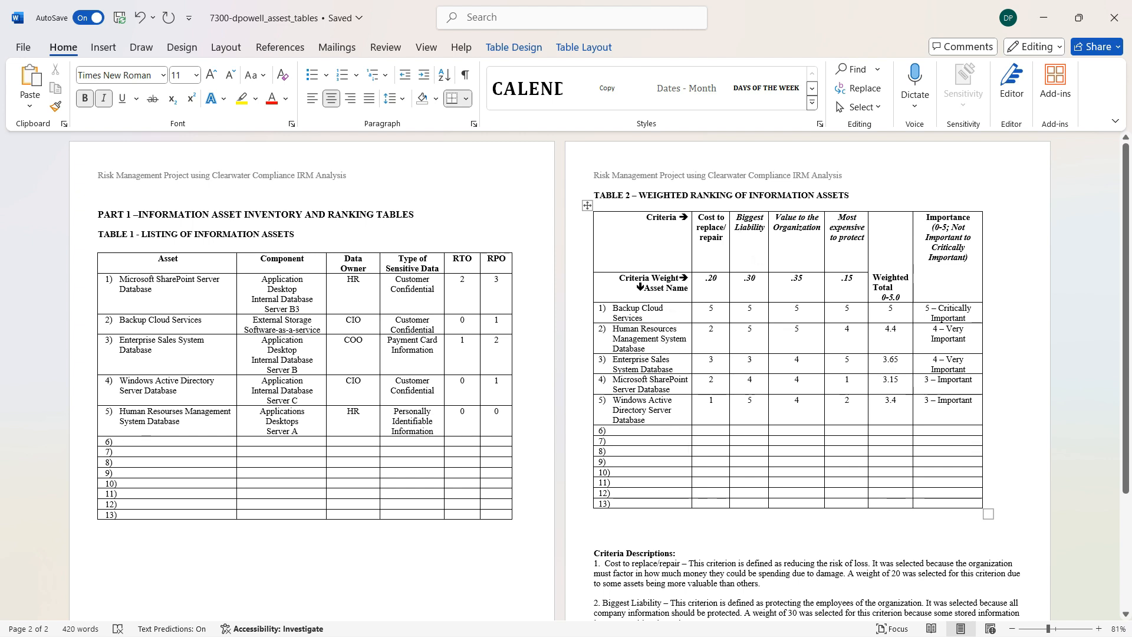
{"action": "double_click", "coordinate": [750, 278]}
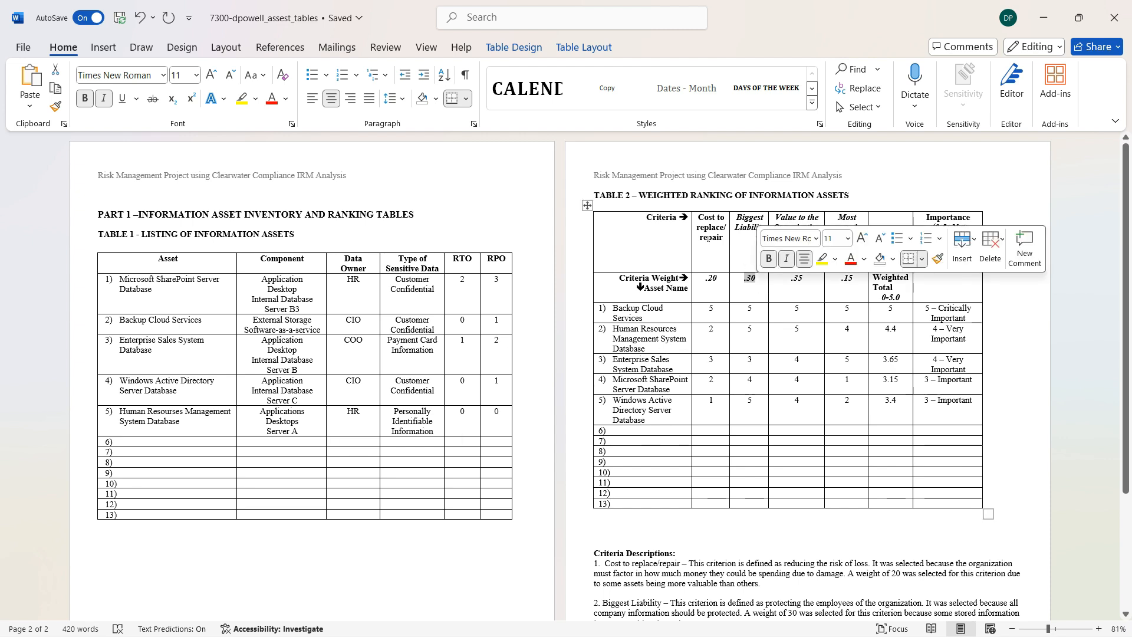
{"action": "left_click", "coordinate": [705, 237]}
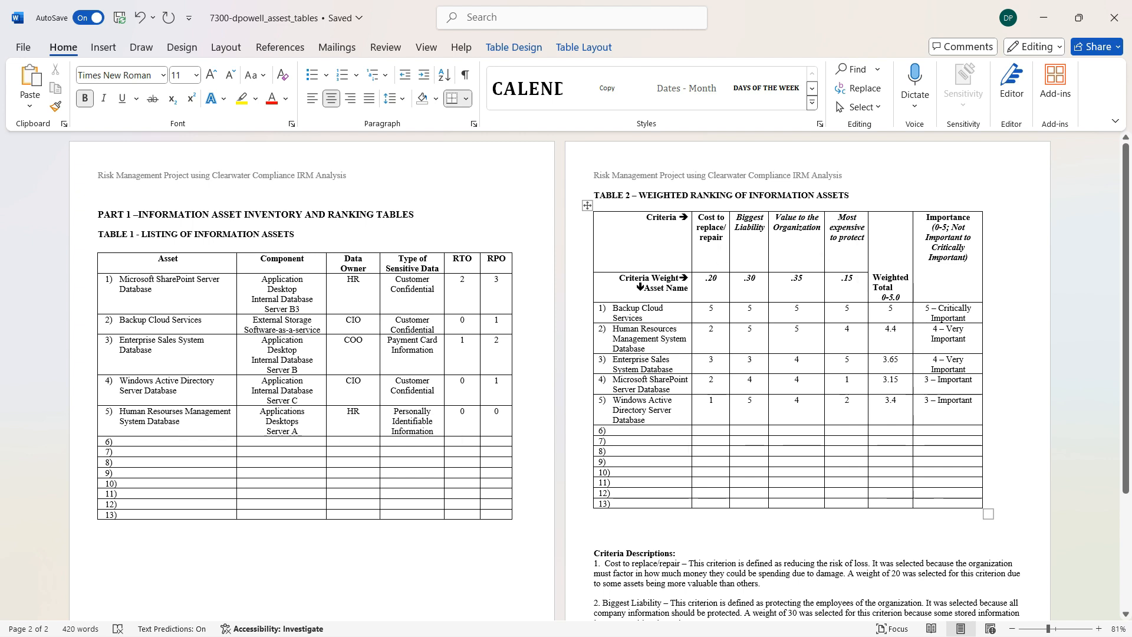
{"action": "left_click", "coordinate": [1089, 581]}
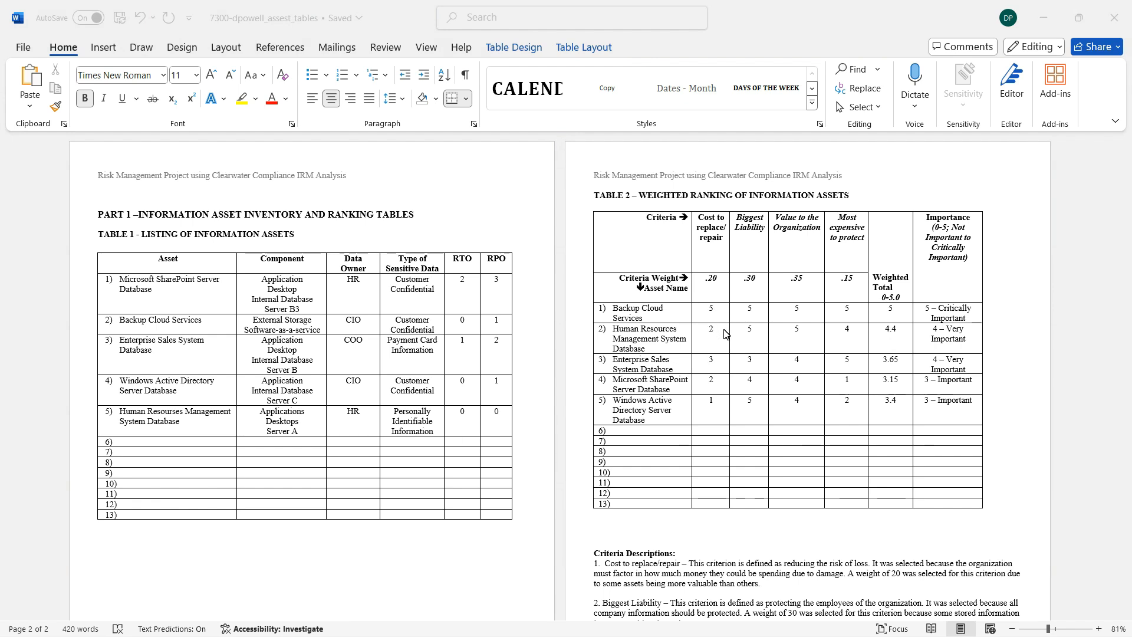
Highlight the Cost to replace/repair score of the Windows Active Directory Server Database in Table 2, then clear the highlight.
{"action": "double_click", "coordinate": [711, 401]}
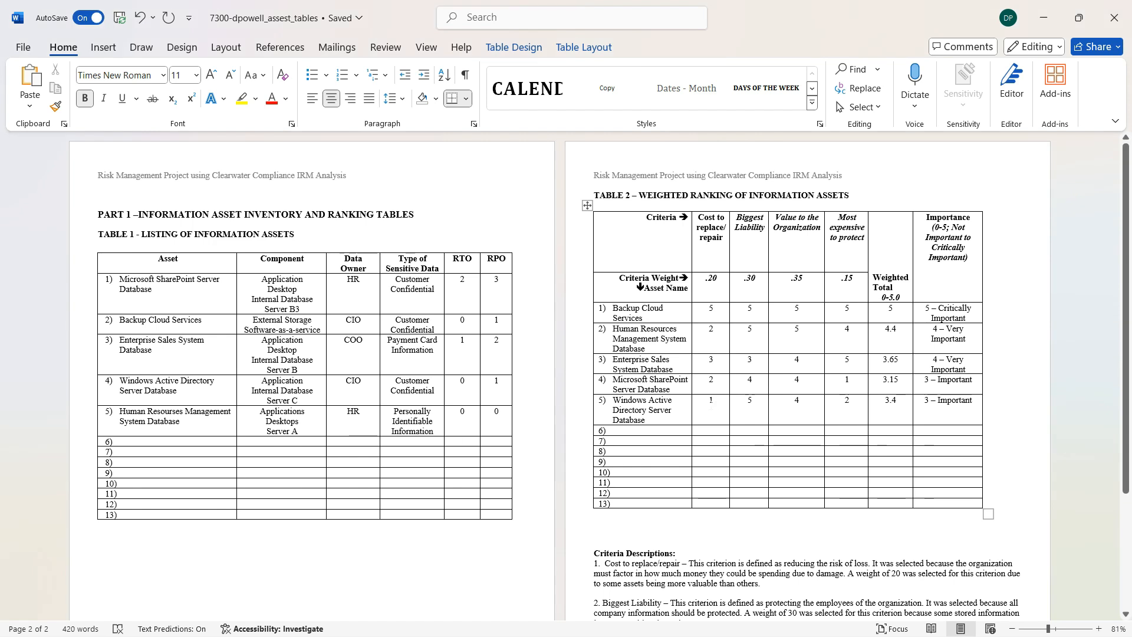
{"action": "right_click", "coordinate": [719, 405]}
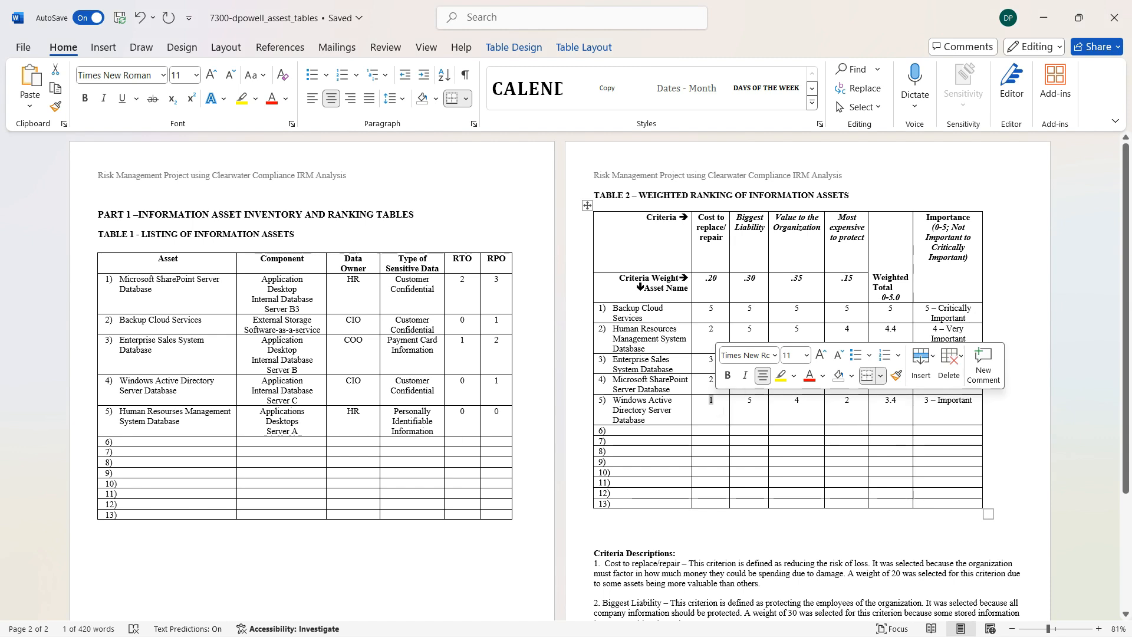
{"action": "left_click", "coordinate": [723, 410]}
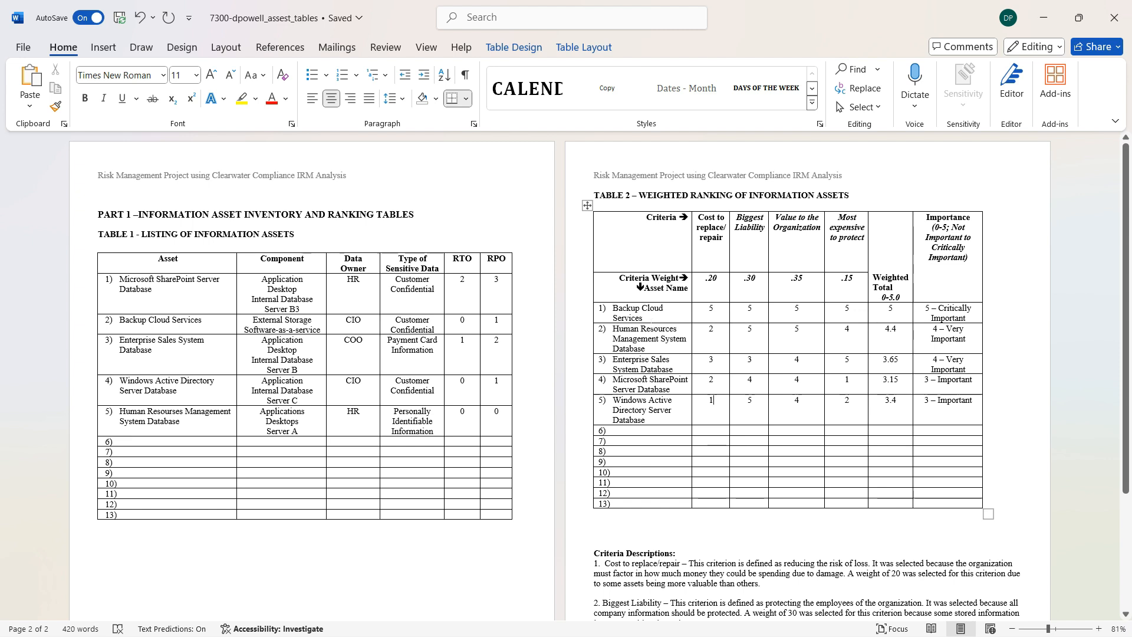
Highlight Backup Cloud Services in Table 2, followed by its individual criteria scores across the row.
{"action": "left_click_drag", "start_coordinate": [643, 318], "coordinate": [615, 311]}
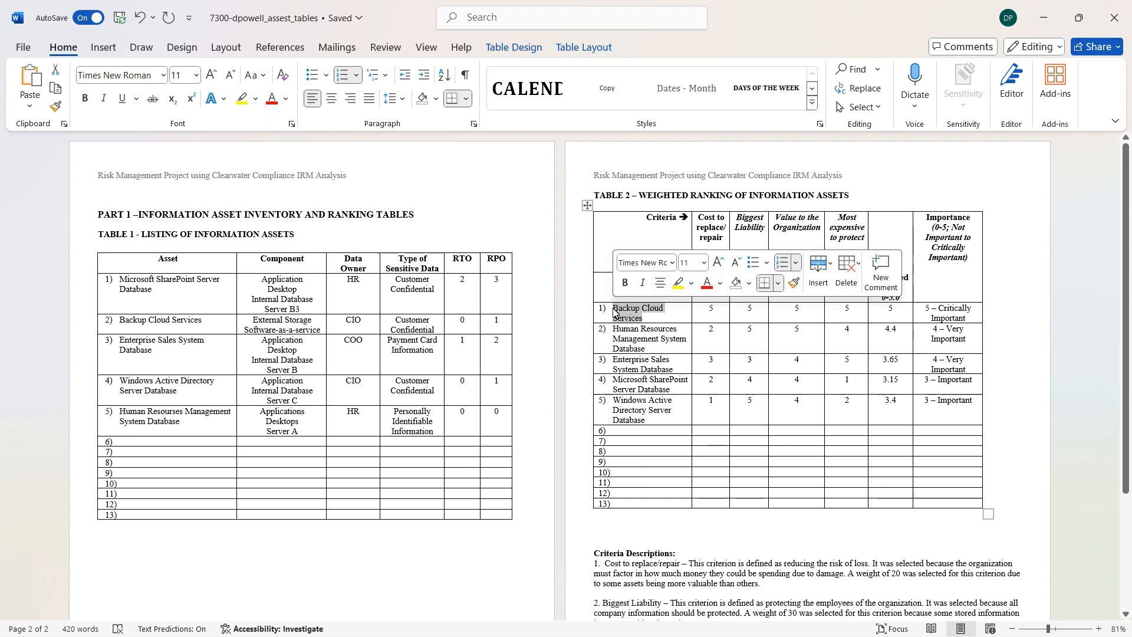
{"action": "left_click", "coordinate": [644, 318]}
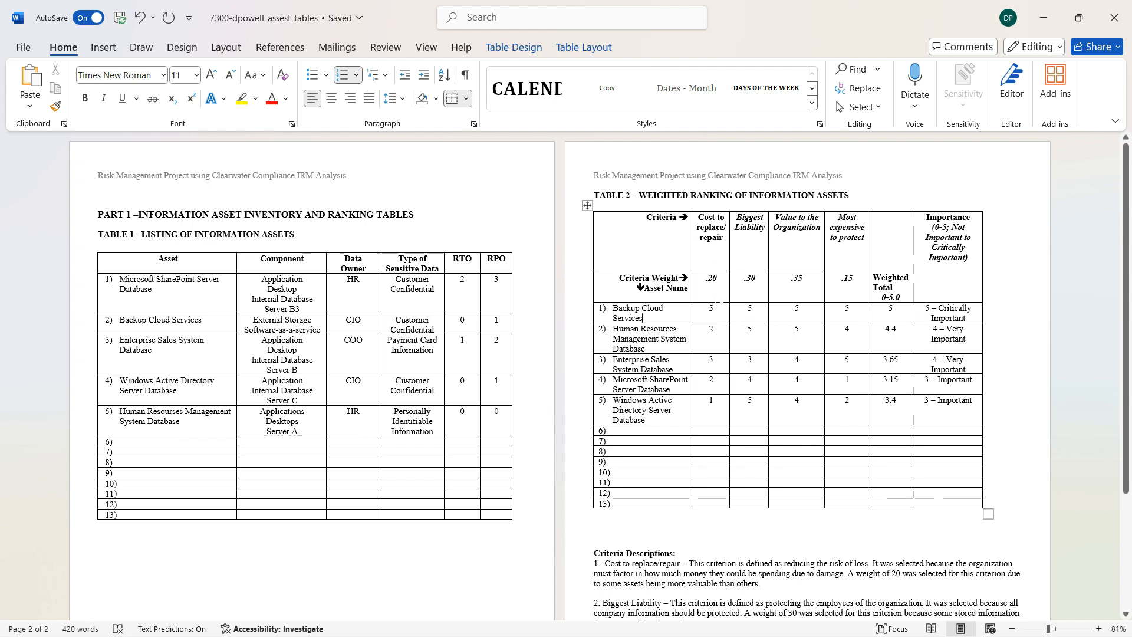
{"action": "left_click", "coordinate": [749, 308]}
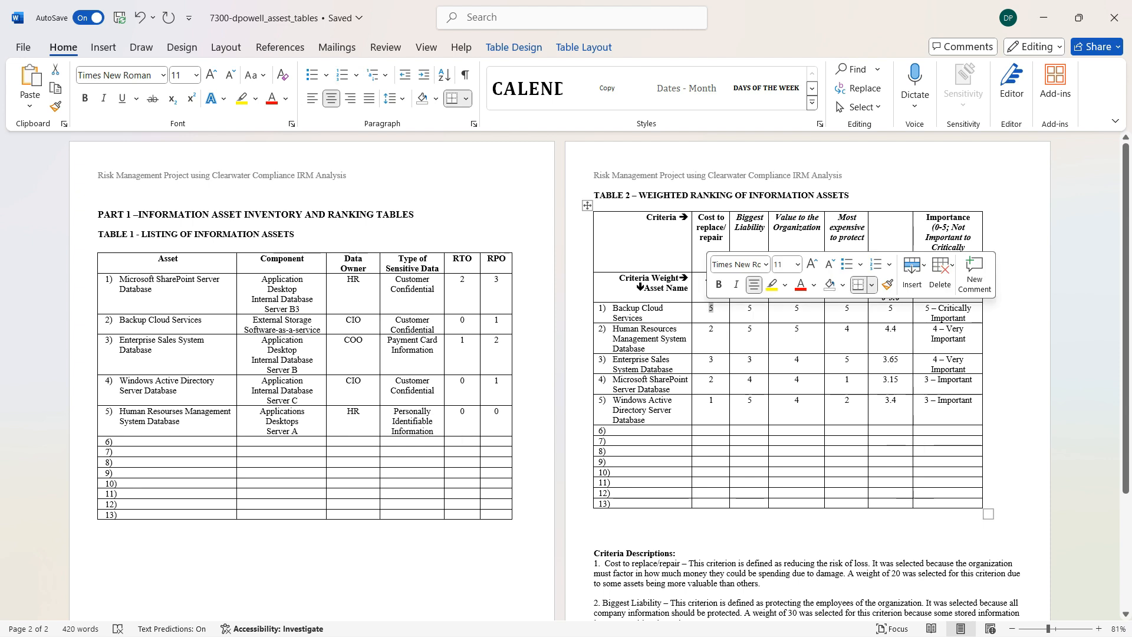
{"action": "double_click", "coordinate": [749, 308]}
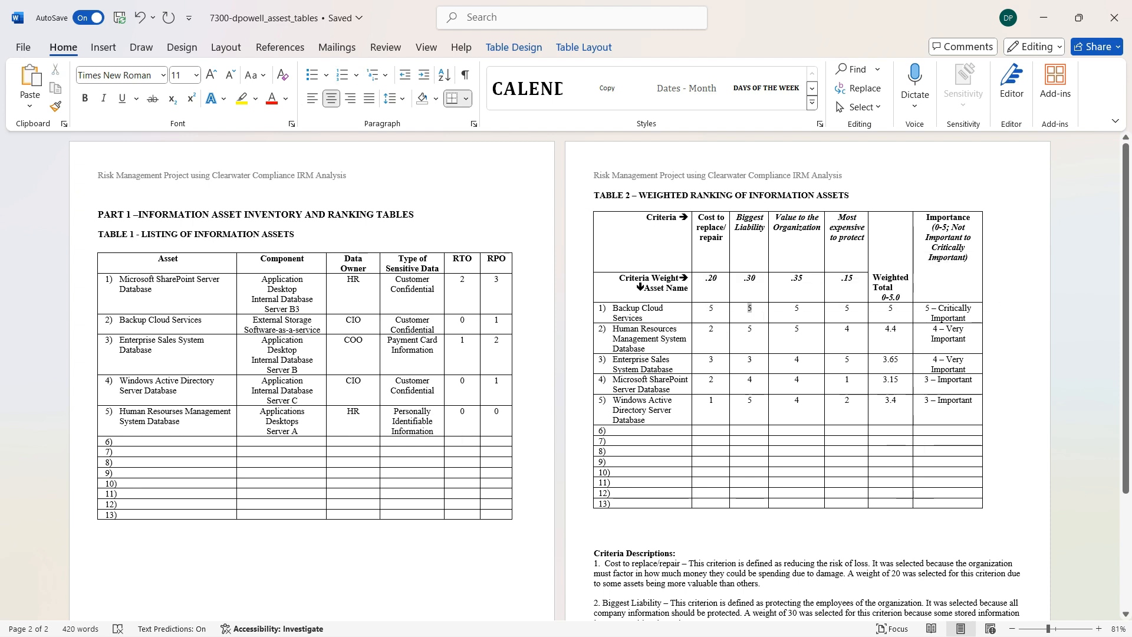
{"action": "left_click", "coordinate": [752, 308]}
{"action": "double_click", "coordinate": [797, 308]}
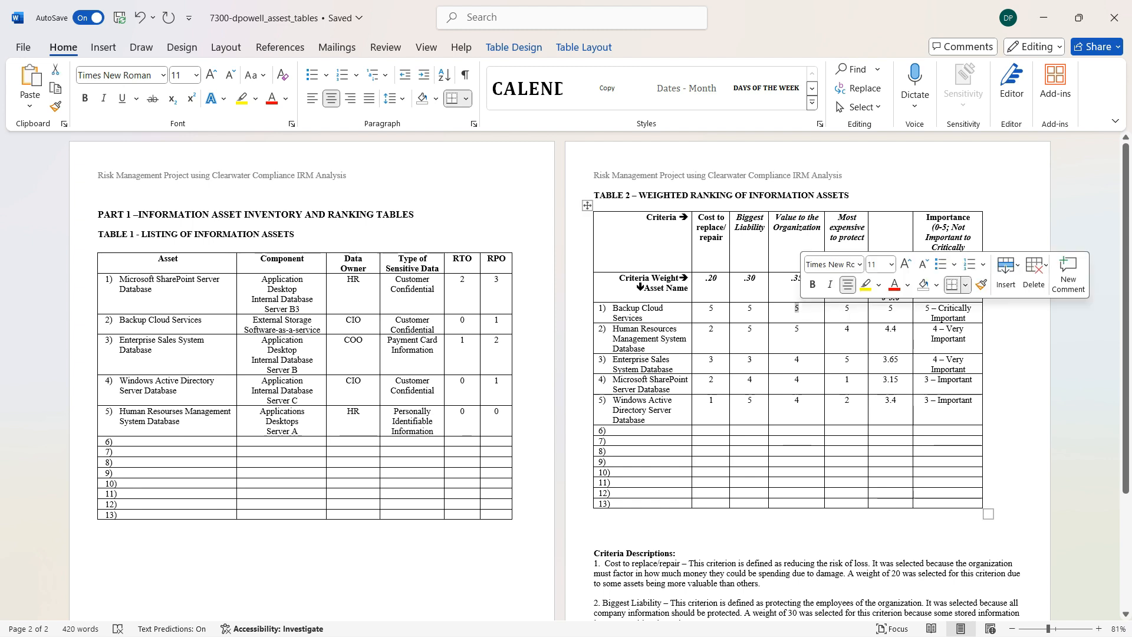
{"action": "left_click", "coordinate": [801, 308]}
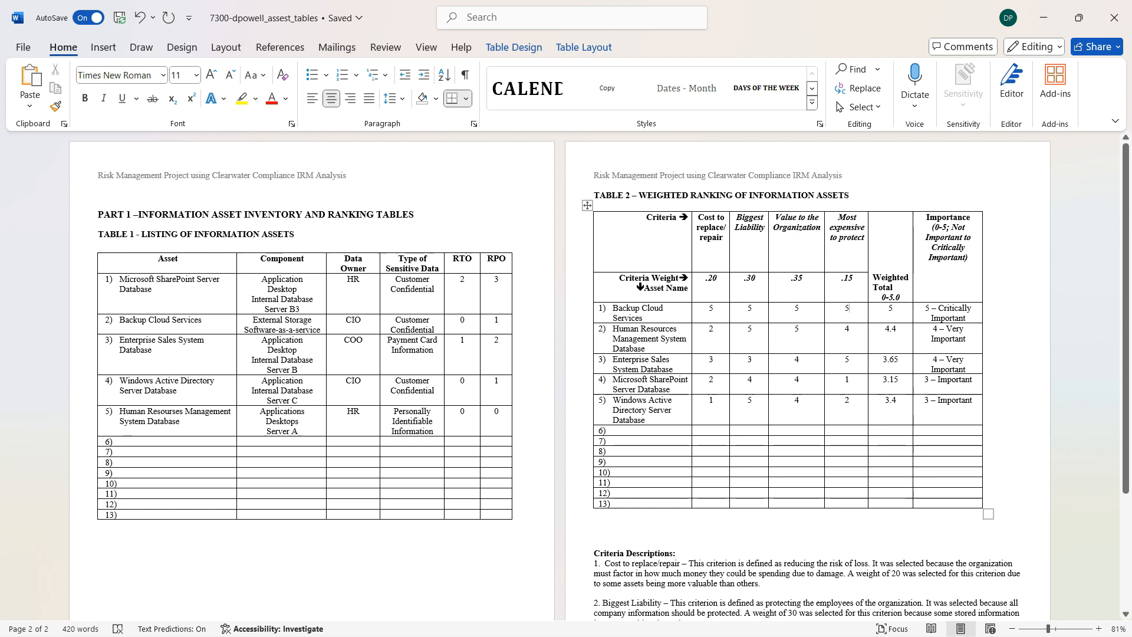
Highlight the Windows Active Directory Server Database name in Table 2 and go through its criteria scores across the row.
{"action": "mouse_move", "coordinate": [624, 410]}
{"action": "left_mouse_down"}
{"action": "mouse_move", "coordinate": [634, 418]}
{"action": "mouse_move", "coordinate": [612, 401]}
{"action": "left_mouse_up"}
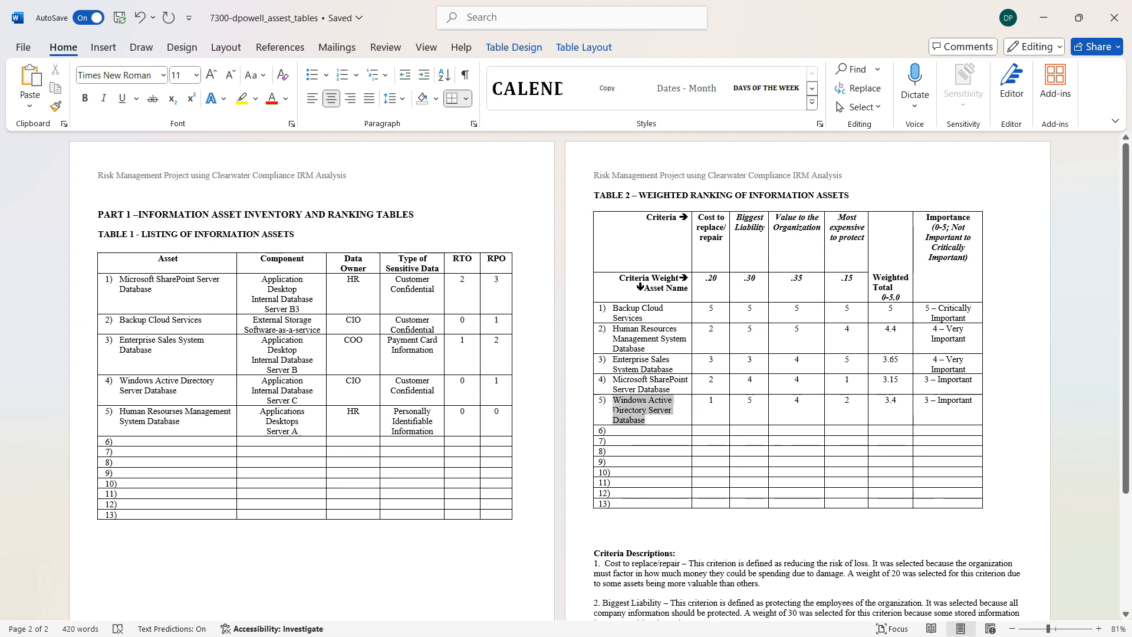
{"action": "left_click", "coordinate": [671, 412]}
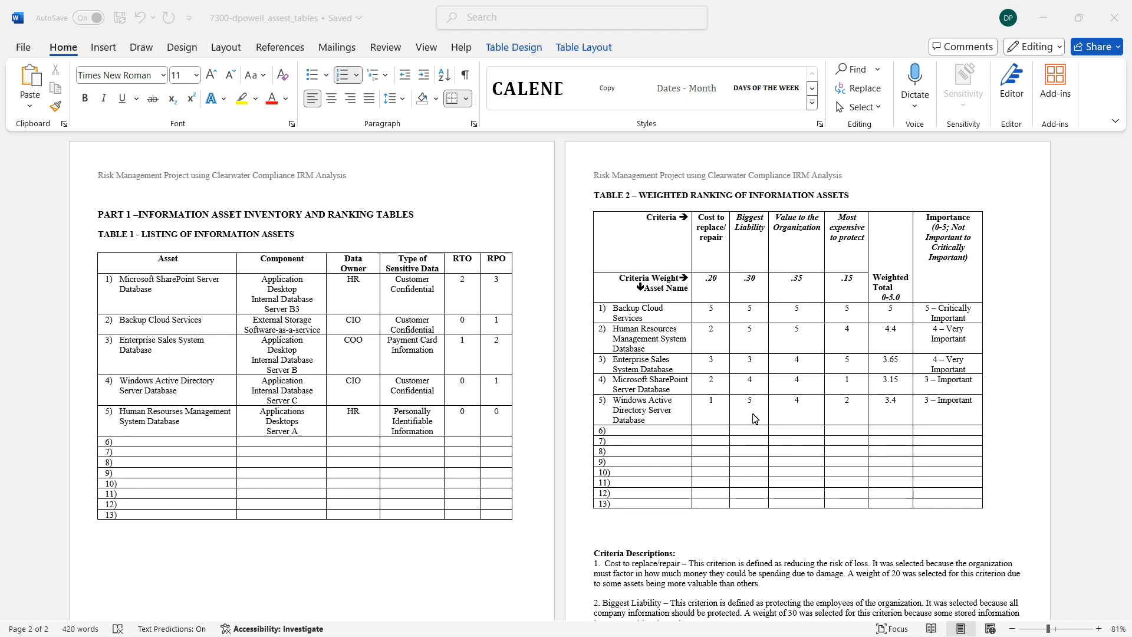
{"action": "left_click", "coordinate": [796, 404]}
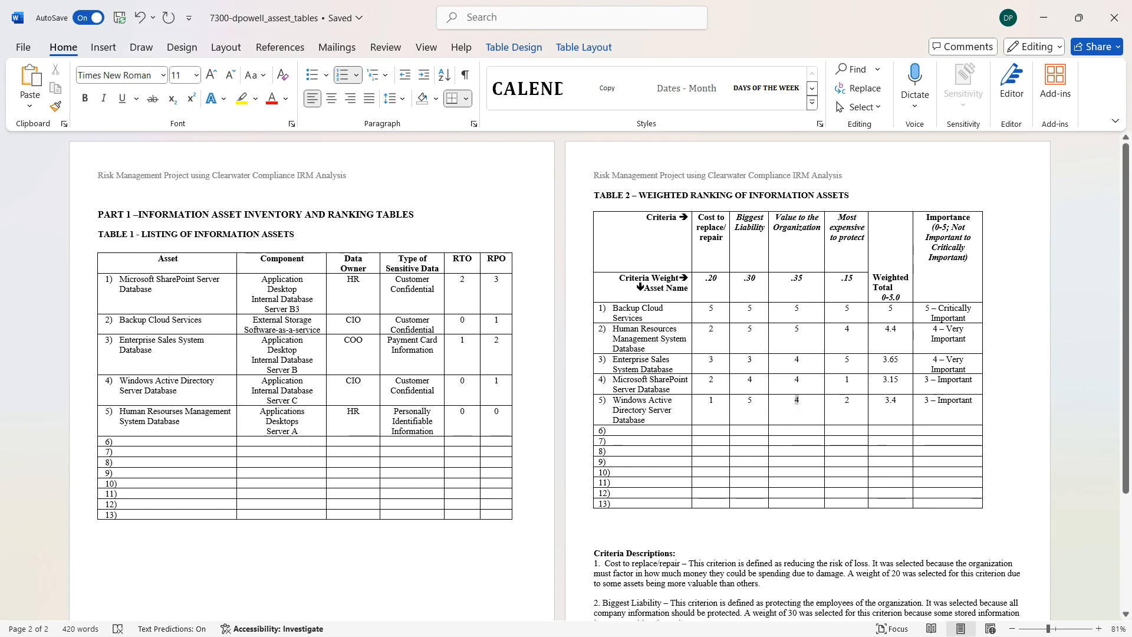
{"action": "left_click", "coordinate": [846, 401]}
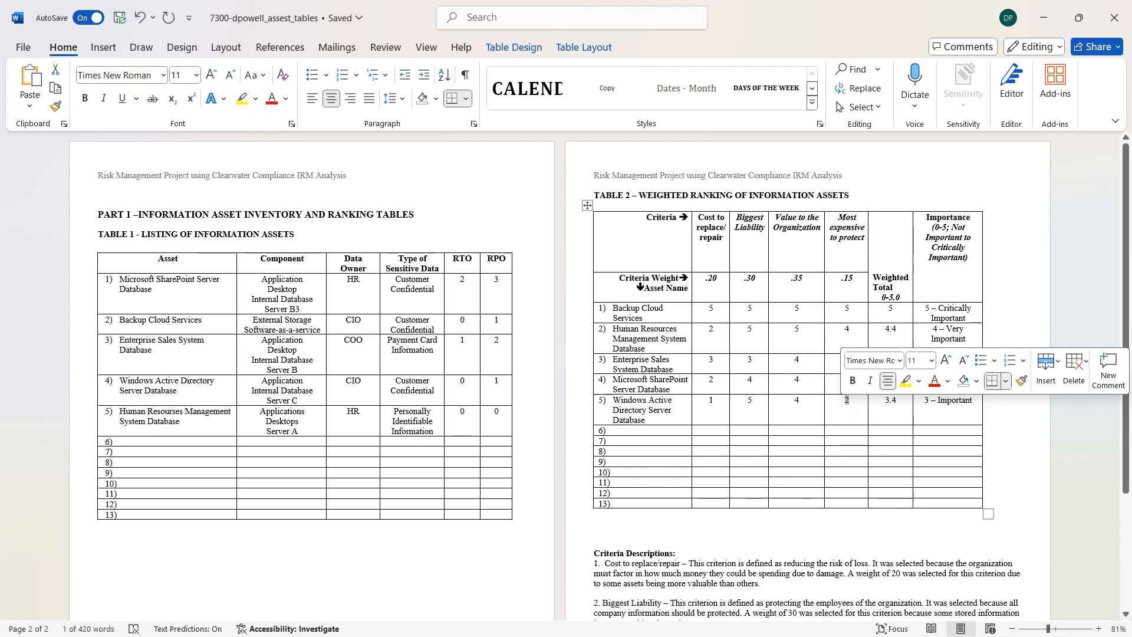
{"action": "left_click", "coordinate": [852, 413]}
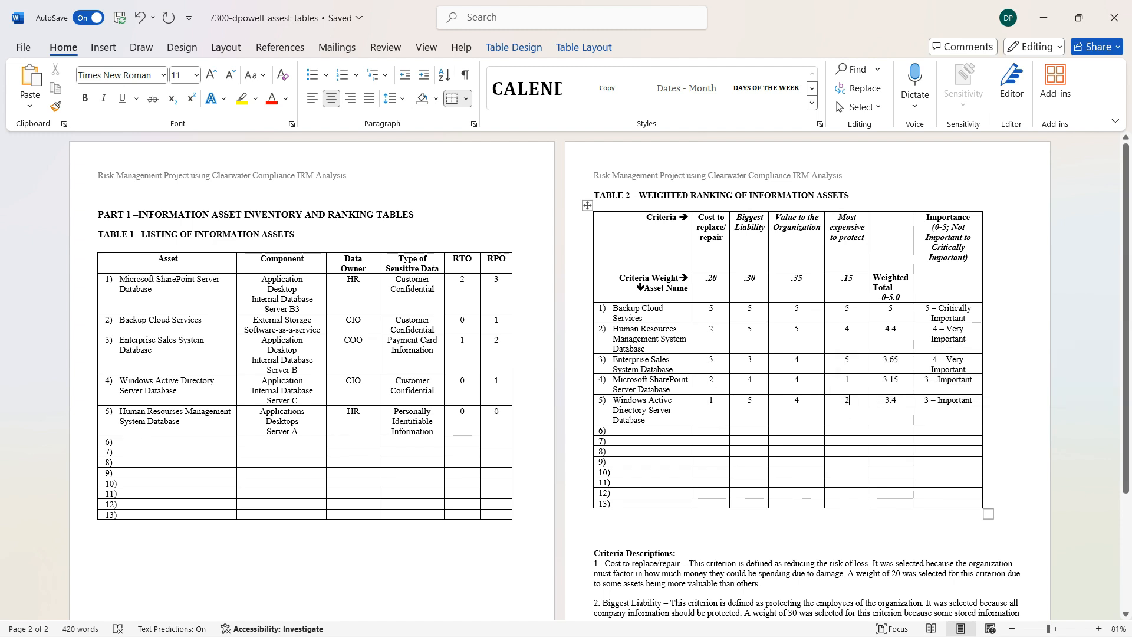
{"action": "left_click_drag", "start_coordinate": [613, 401], "coordinate": [956, 404]}
{"action": "left_click", "coordinate": [809, 396]}
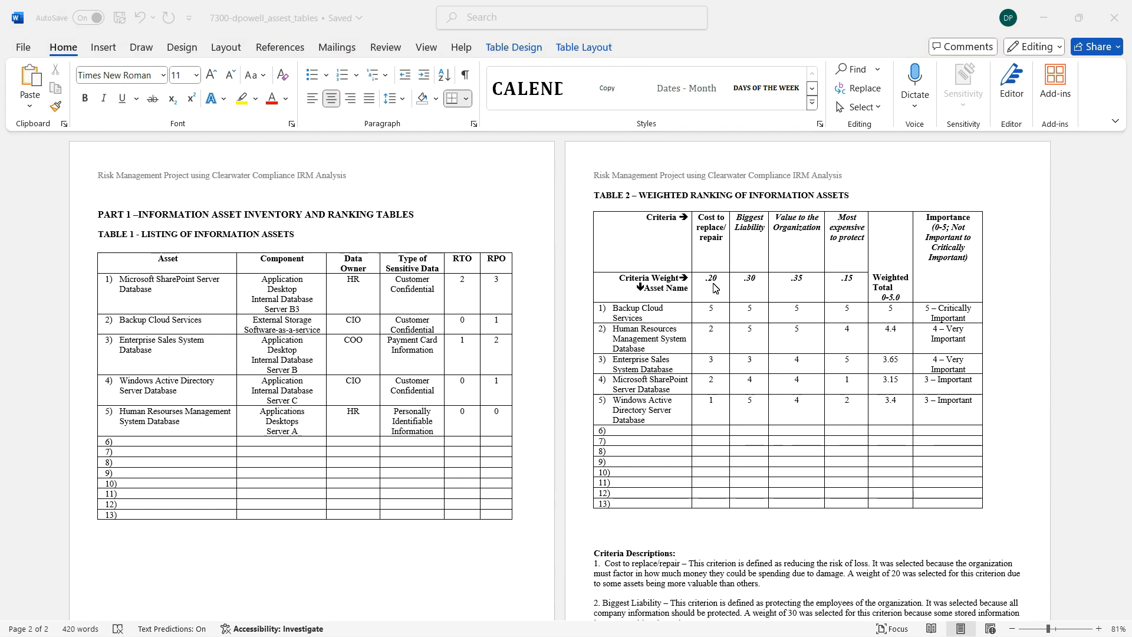
Trace the weighted total calculation in Table 2 using the first two assets' Cost to replace/repair scores and the .20 weight.
{"action": "left_click", "coordinate": [706, 313]}
{"action": "left_click_drag", "start_coordinate": [722, 317], "coordinate": [709, 310]}
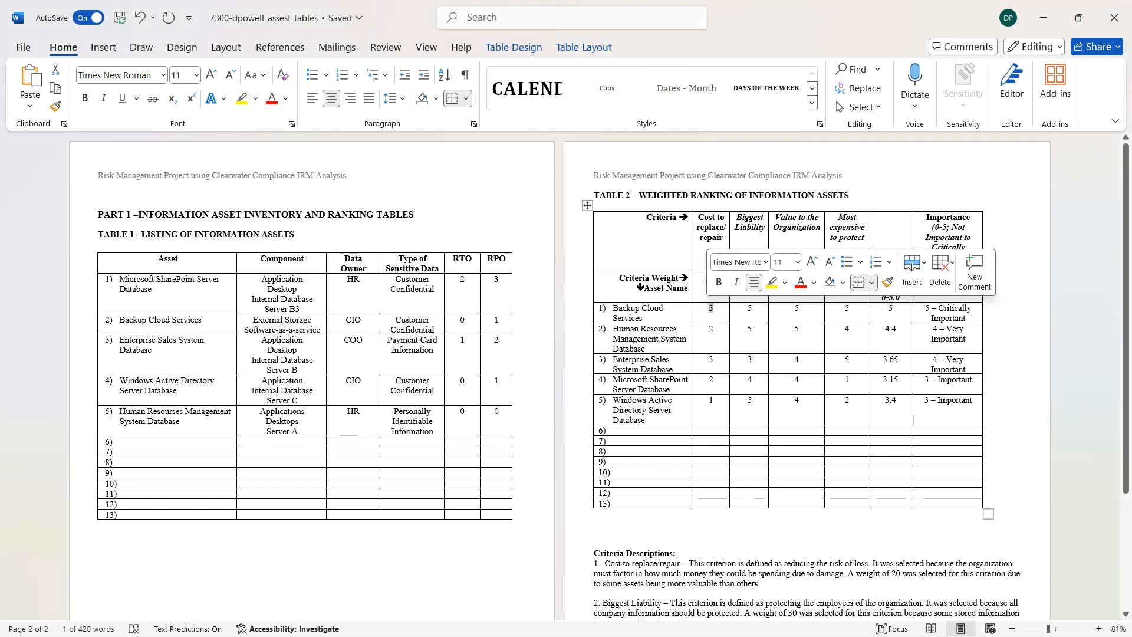
{"action": "left_click", "coordinate": [707, 278]}
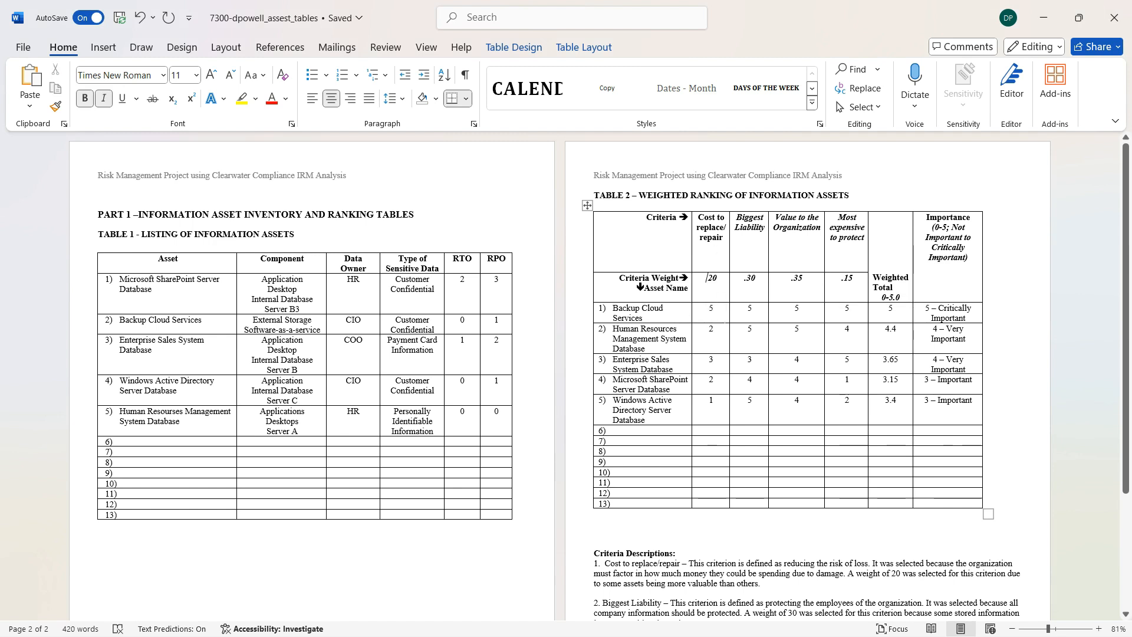
{"action": "left_click", "coordinate": [713, 307]}
{"action": "left_click", "coordinate": [707, 278]}
{"action": "left_click", "coordinate": [889, 308]}
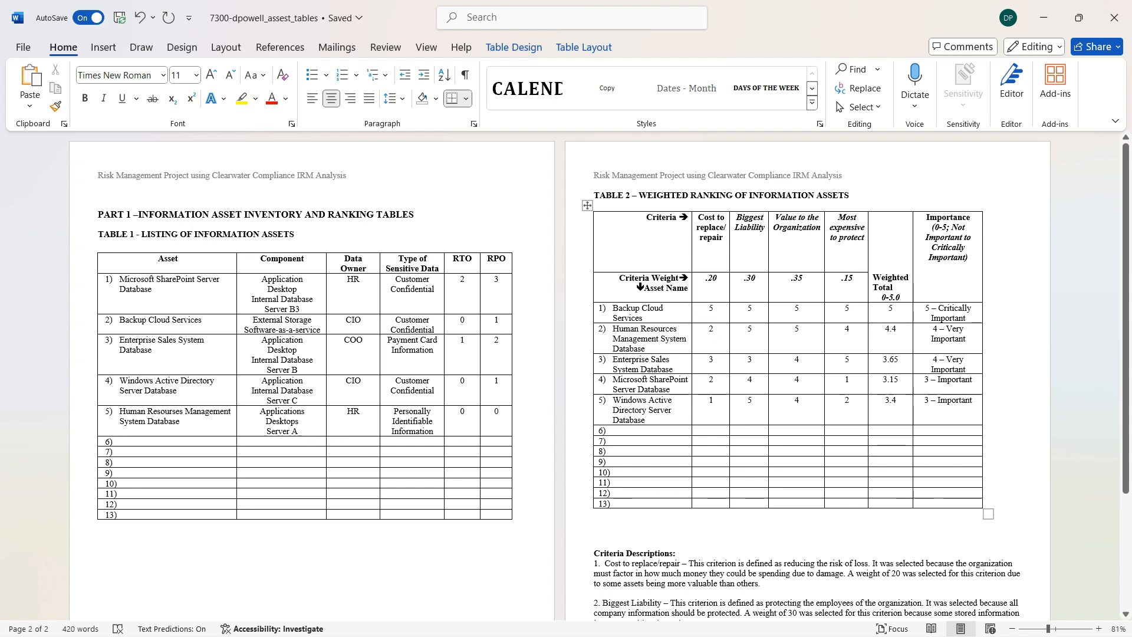
{"action": "left_click_drag", "start_coordinate": [708, 329], "coordinate": [714, 329]}
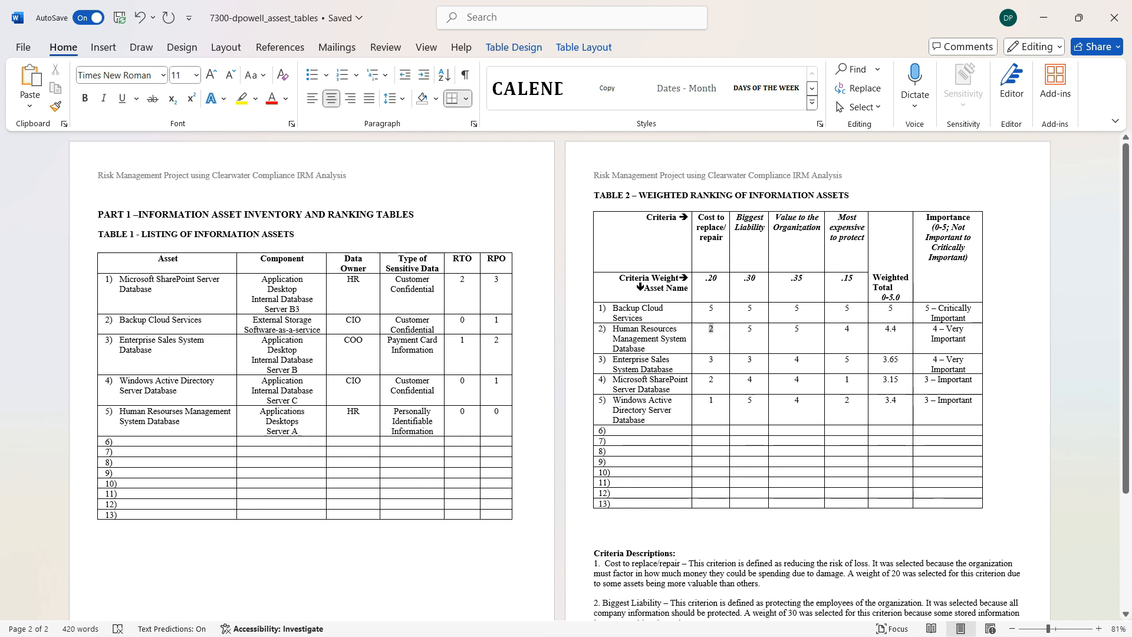
{"action": "left_click", "coordinate": [707, 277]}
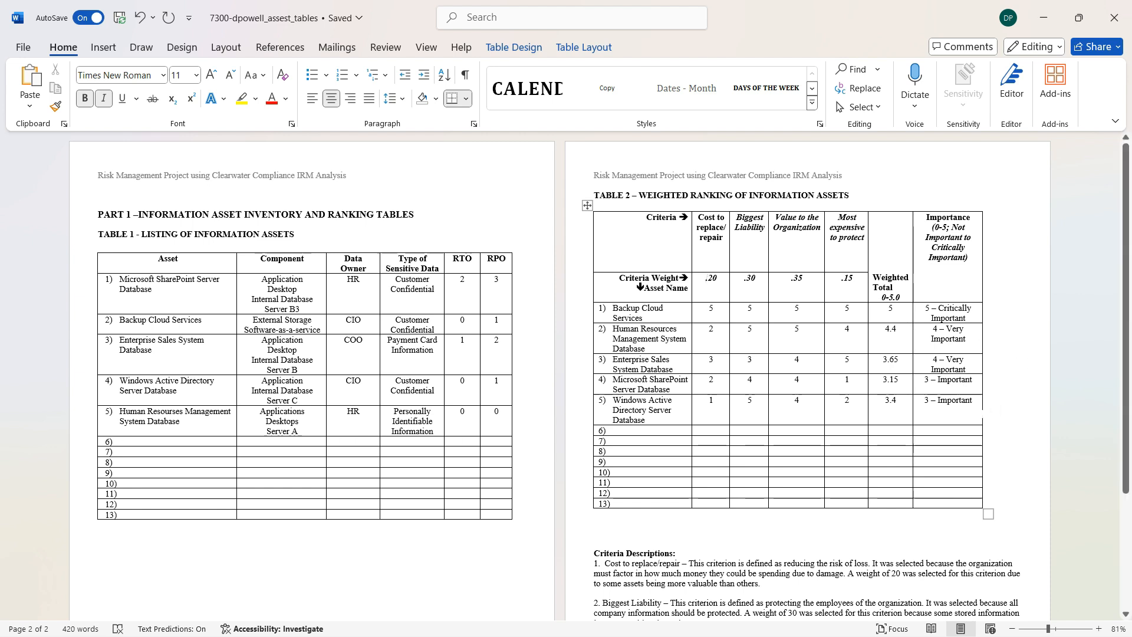
Highlight the Importance ratings of all five assets in Table 2, then clear the highlight.
{"action": "left_click_drag", "start_coordinate": [948, 406], "coordinate": [935, 321]}
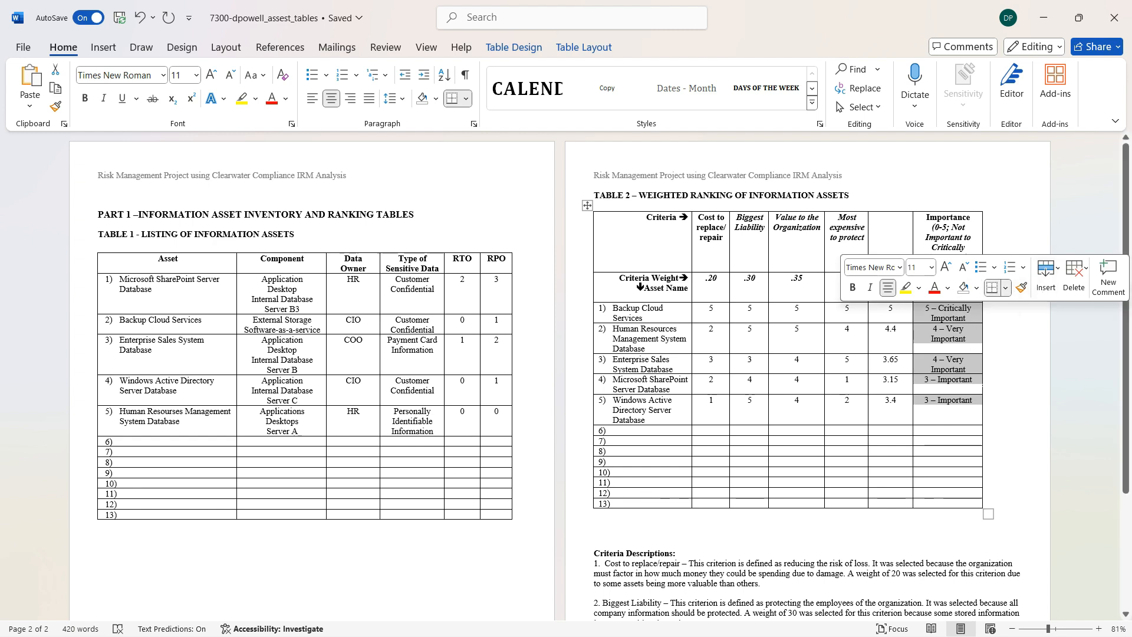
{"action": "left_click", "coordinate": [955, 319]}
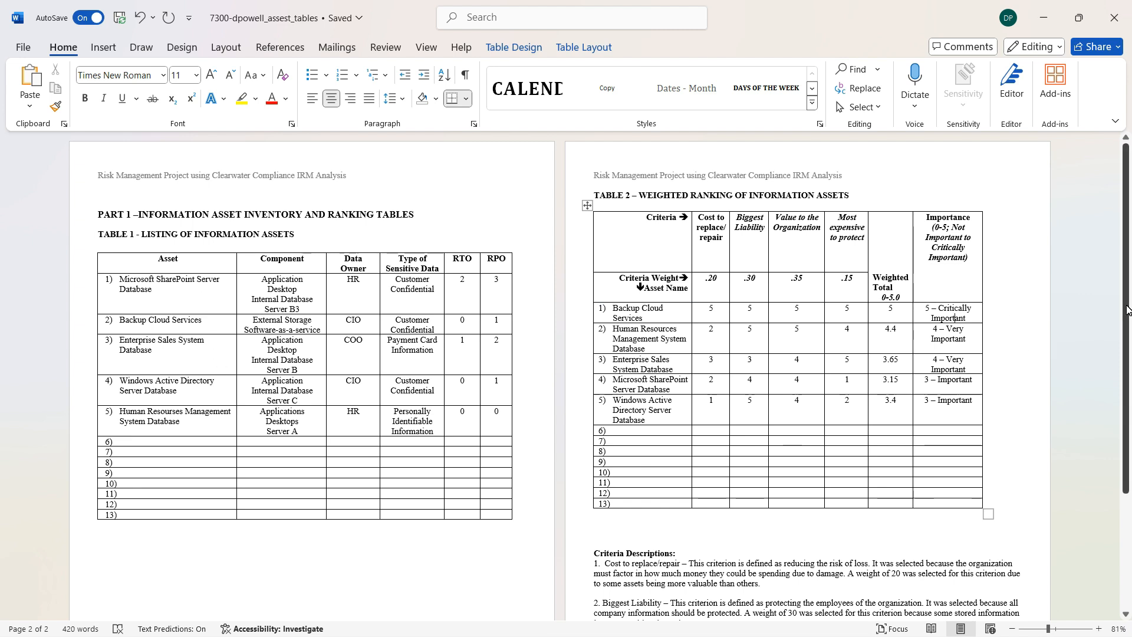
{"action": "left_click_drag", "start_coordinate": [1129, 243], "coordinate": [1101, 225]}
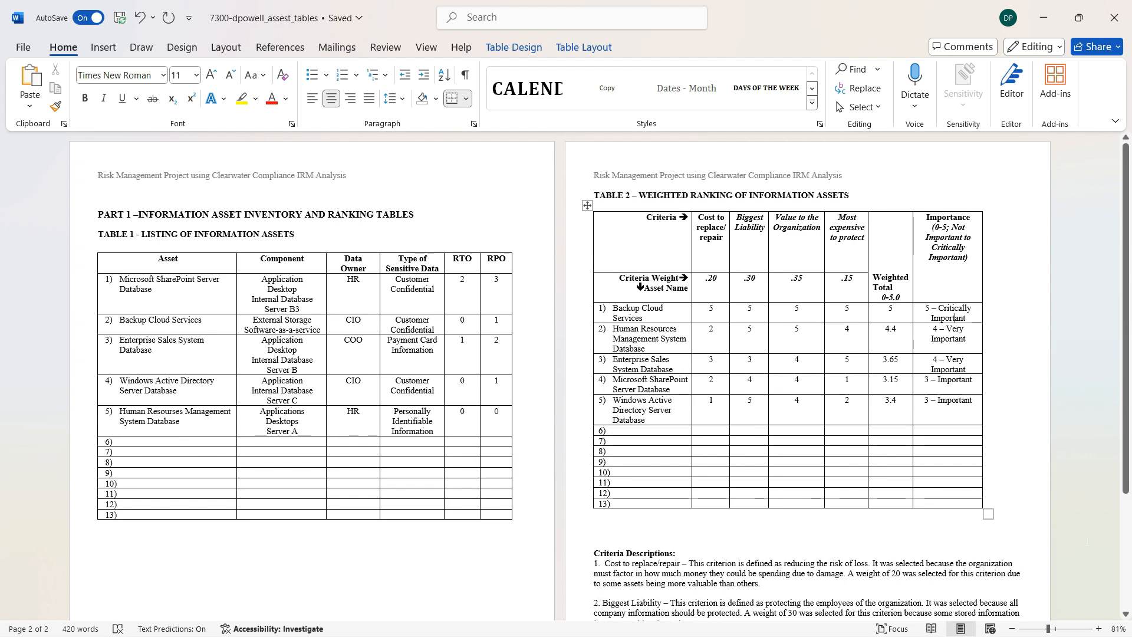
Switch to the IRM|Pro Asset Inventory List in the browser and arrange it side by side with the Word document showing Table 1.
{"action": "left_click", "coordinate": [1092, 585]}
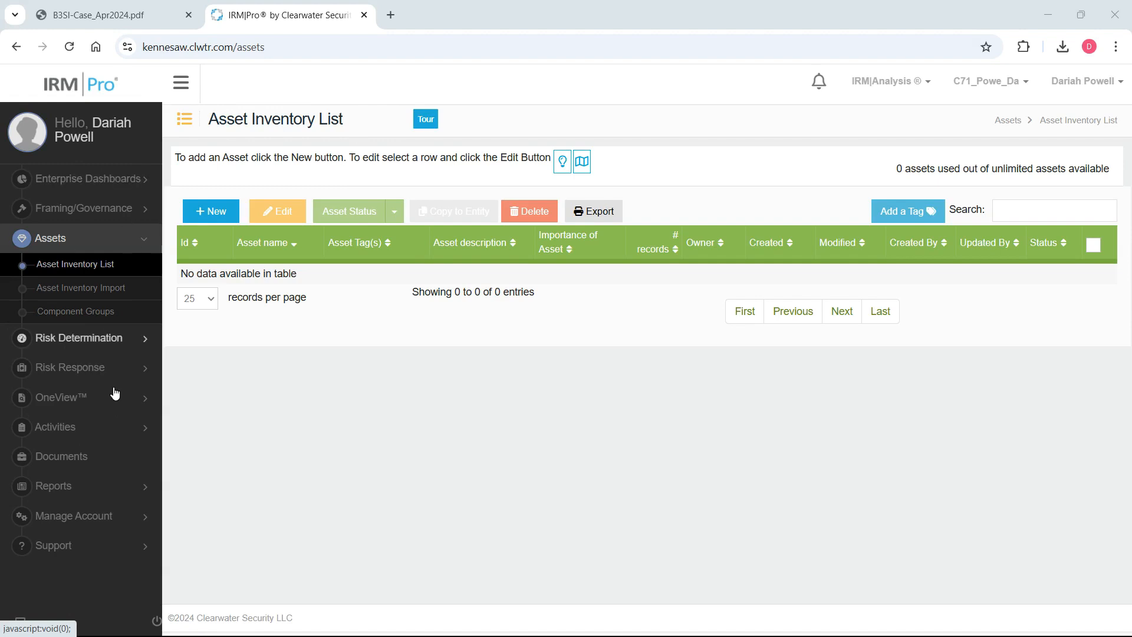
{"action": "left_click", "coordinate": [144, 243]}
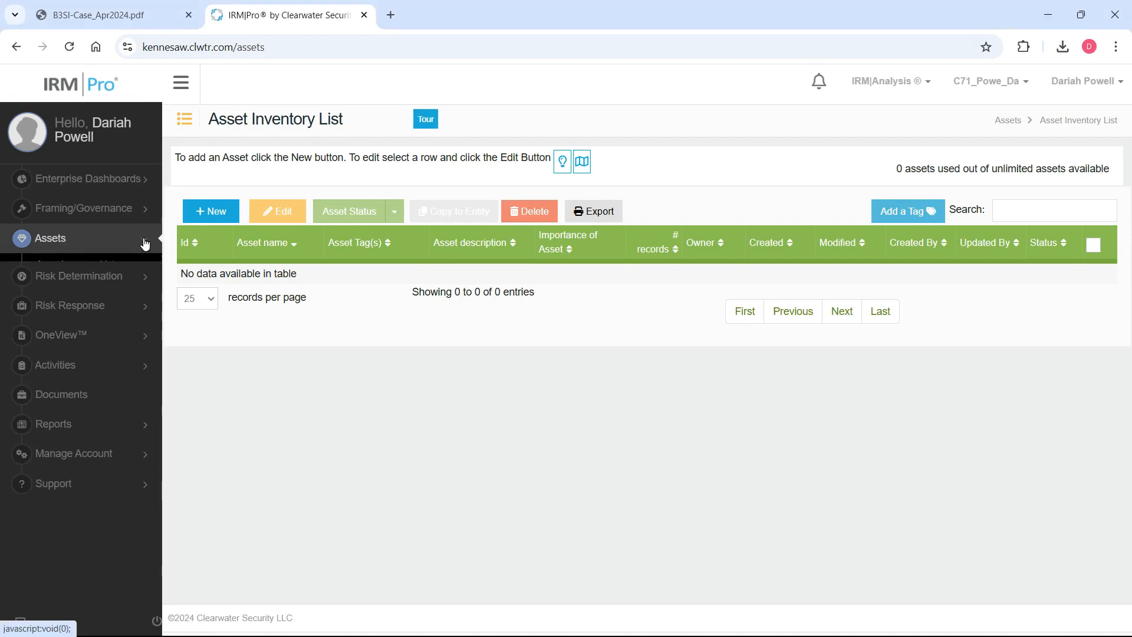
{"action": "left_click", "coordinate": [152, 243]}
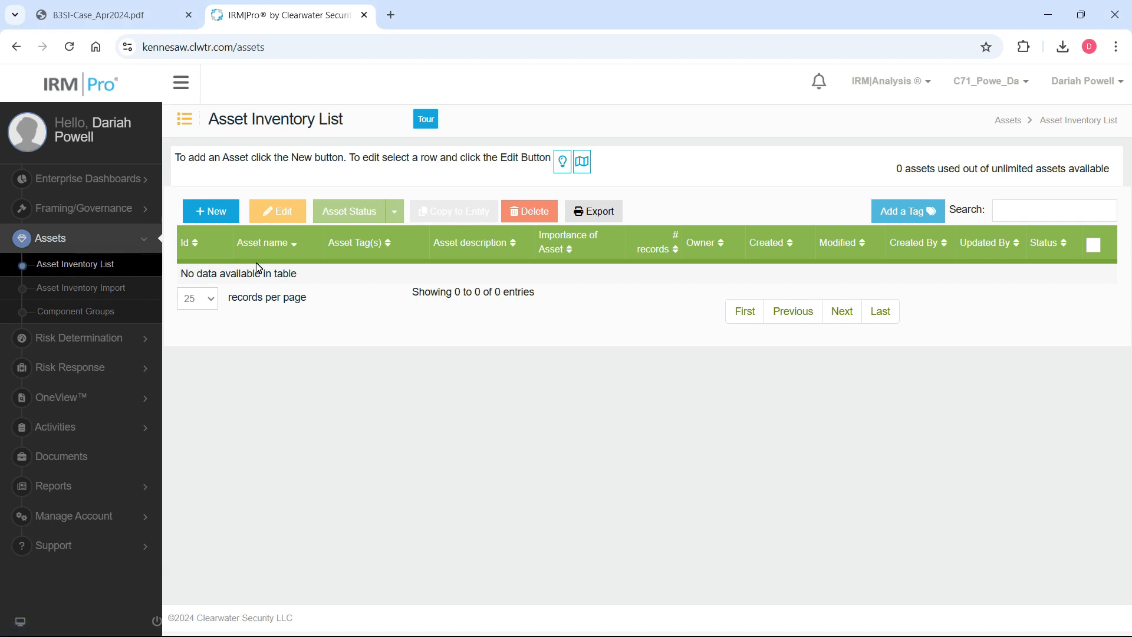
{"action": "left_click_drag", "start_coordinate": [503, 9], "coordinate": [1131, 77]}
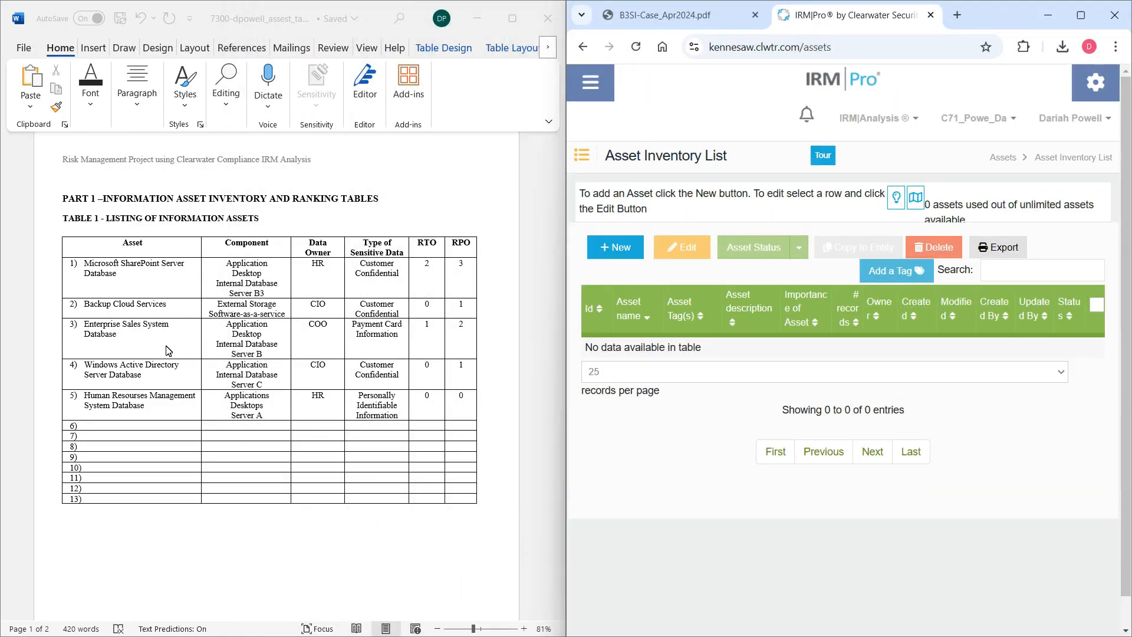
{"action": "left_click_drag", "start_coordinate": [560, 238], "coordinate": [577, 292]}
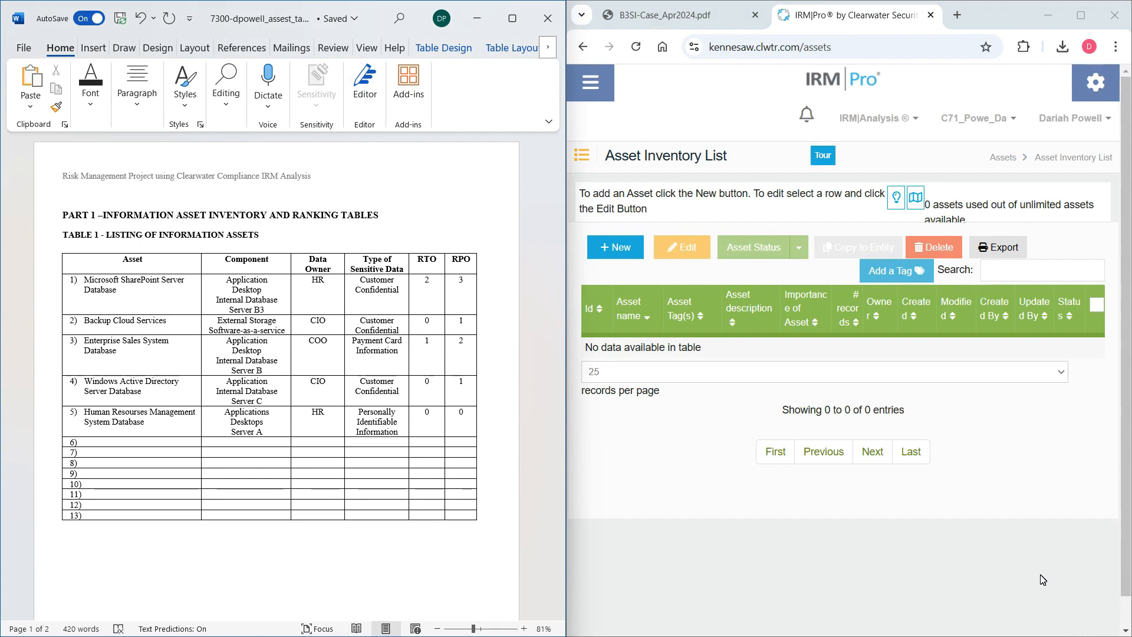
Create a new asset in the inventory and name it Backup Cloud Services, as listed in Table 1.
{"action": "left_click", "coordinate": [1090, 620]}
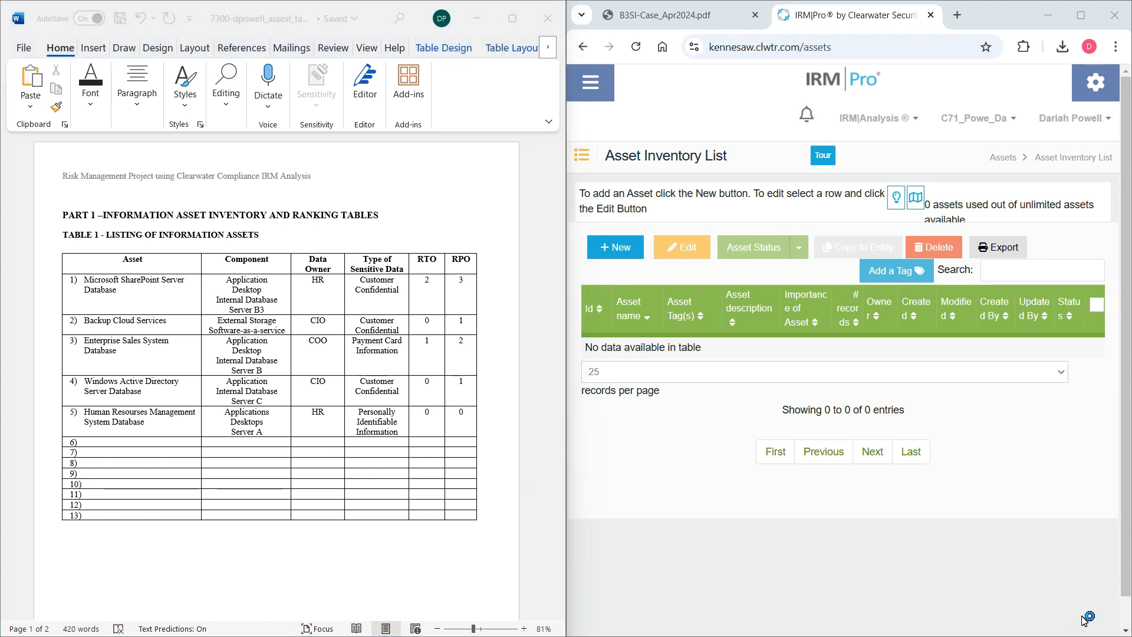
{"action": "left_click", "coordinate": [629, 253]}
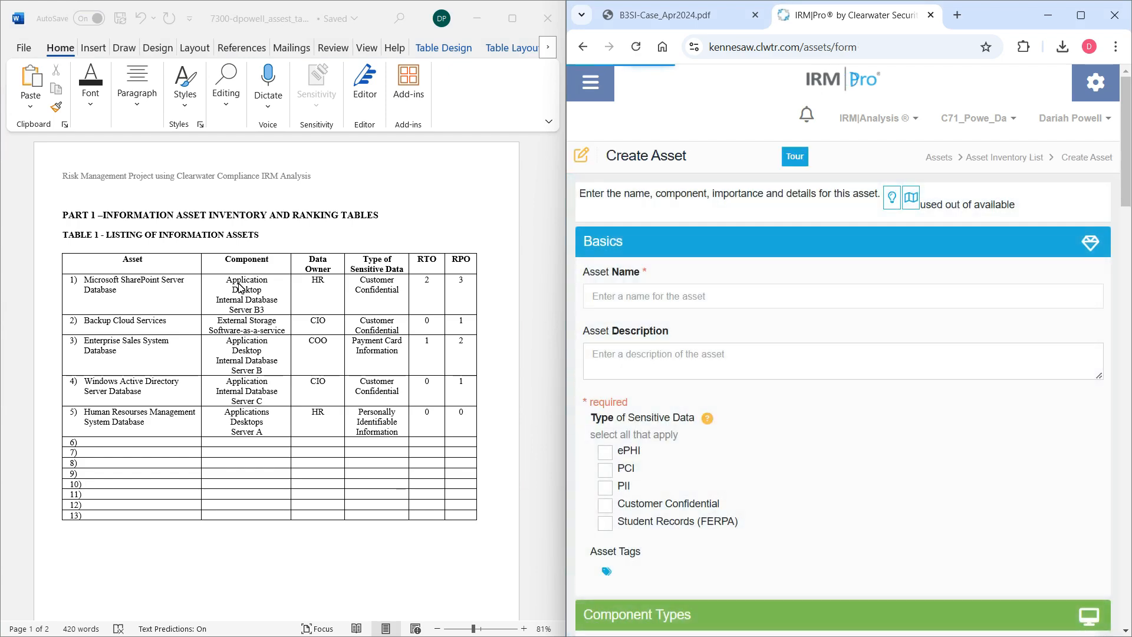
{"action": "scroll", "coordinate": [501, 294], "scroll_direction": "down", "scroll_amount": 5}
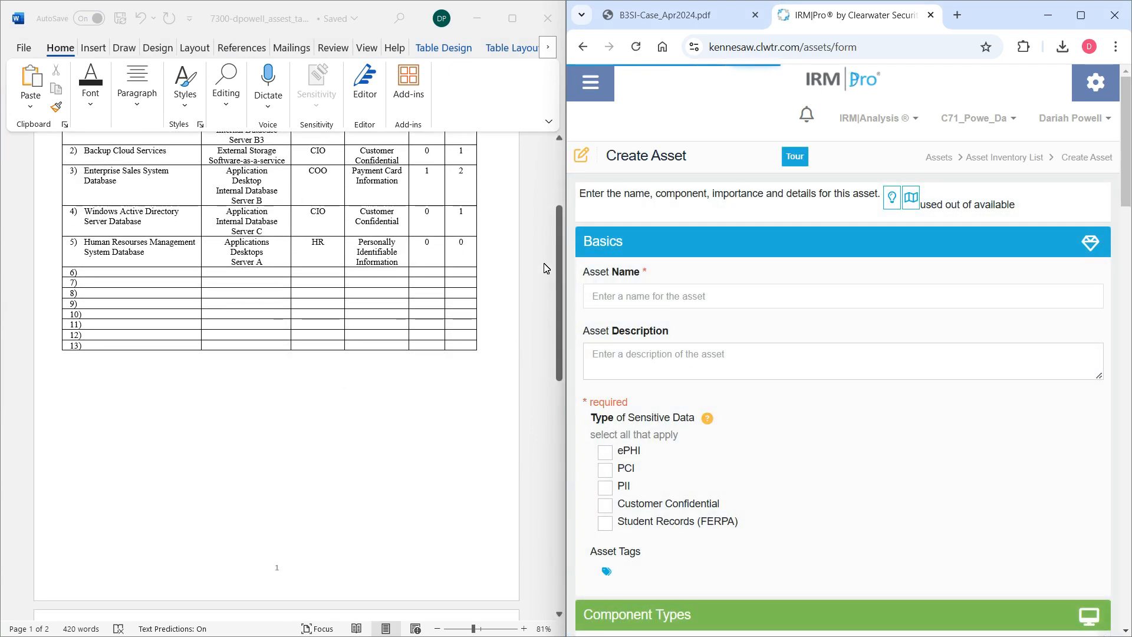
{"action": "left_click_drag", "start_coordinate": [558, 271], "coordinate": [554, 205]}
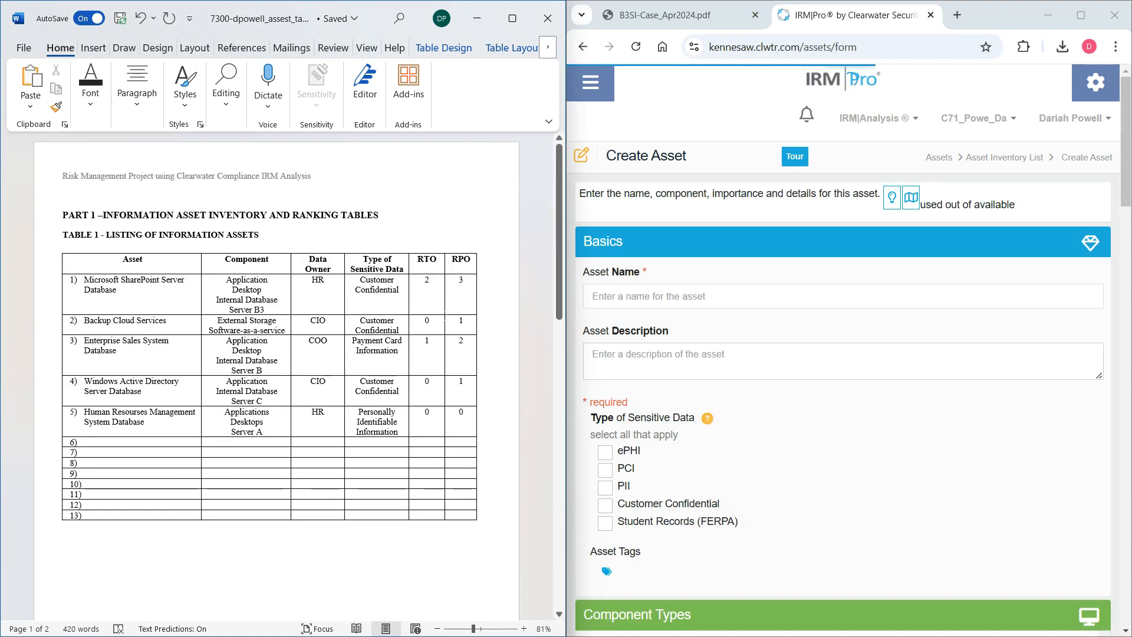
{"action": "left_click", "coordinate": [730, 297]}
{"action": "type", "text": "Backup"}
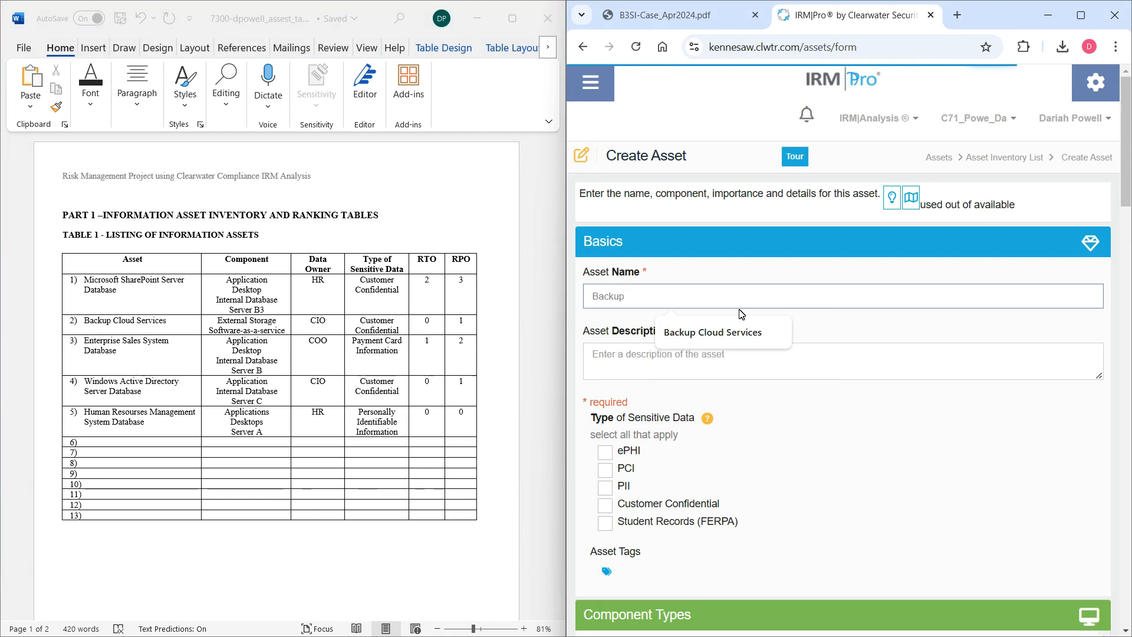
{"action": "key", "text": "Down"}
{"action": "left_click", "coordinate": [737, 331]}
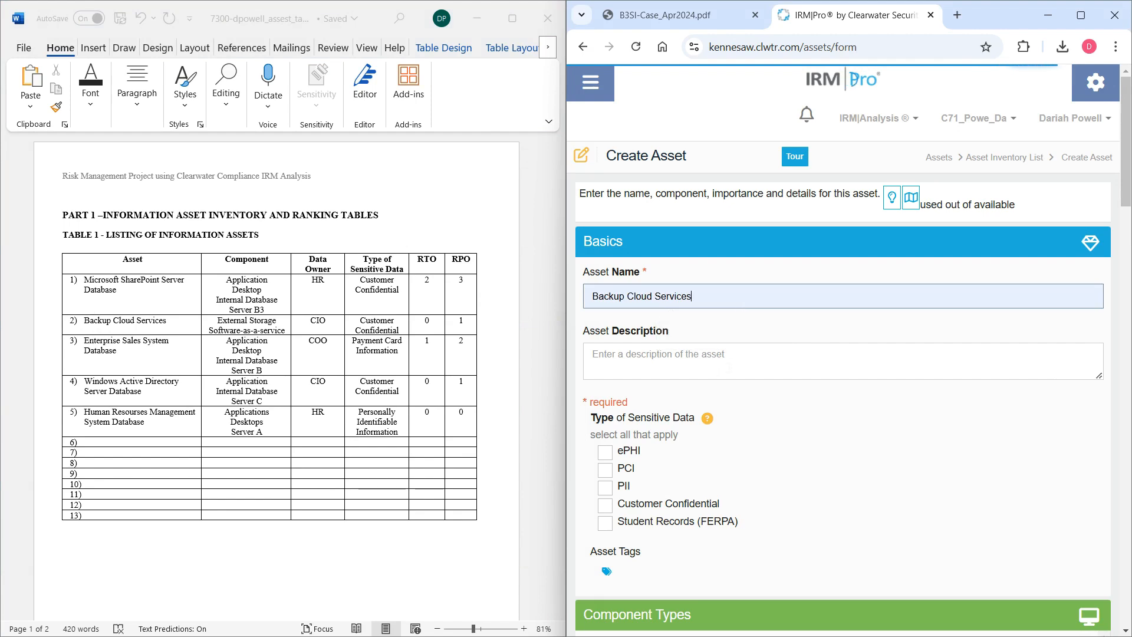
Enter the asset description "Allows the organization to conduct and manage backups and perform restores. This occurs in the data center.".
{"action": "left_click", "coordinate": [691, 361]}
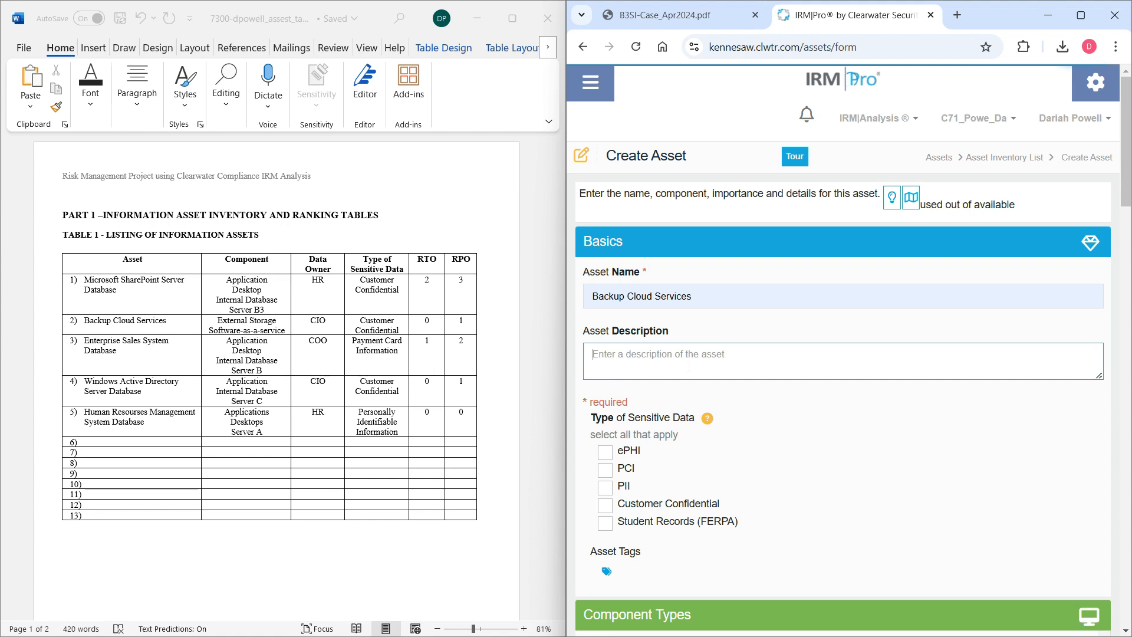
{"action": "type", "text": "Al"}
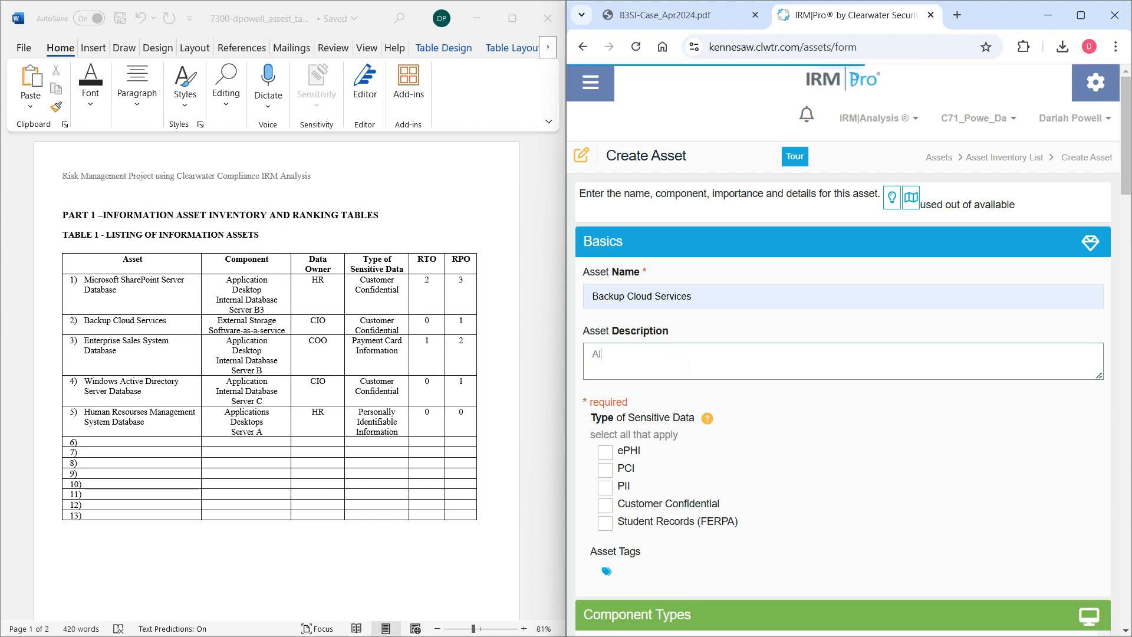
{"action": "type", "text": "lows the "}
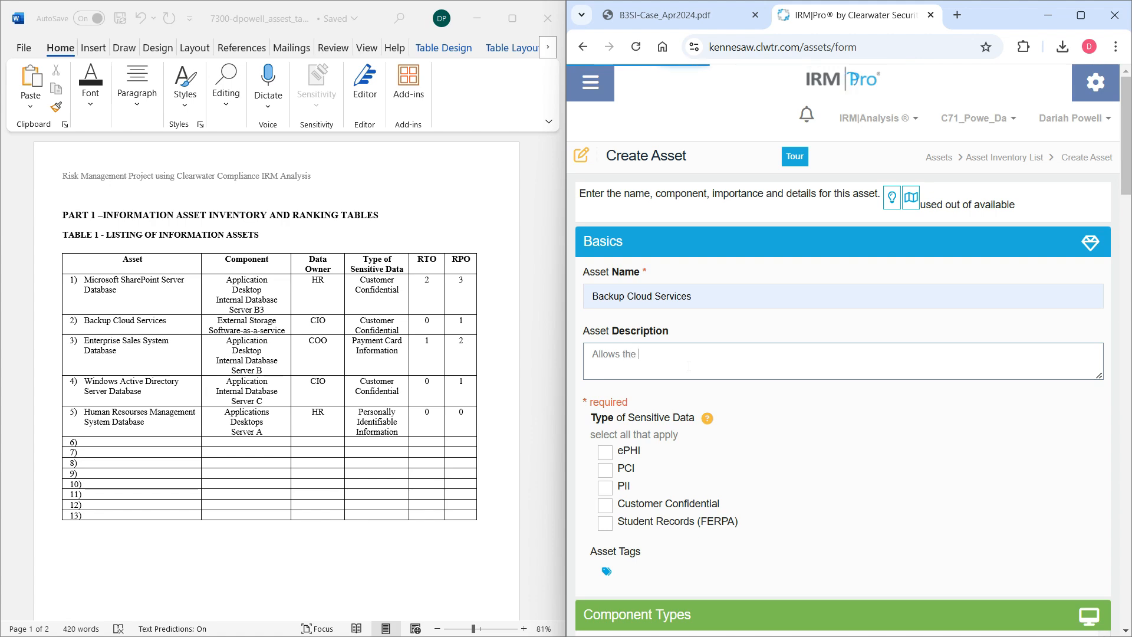
{"action": "type", "text": "of"}
{"action": "type", "text": "ganization"}
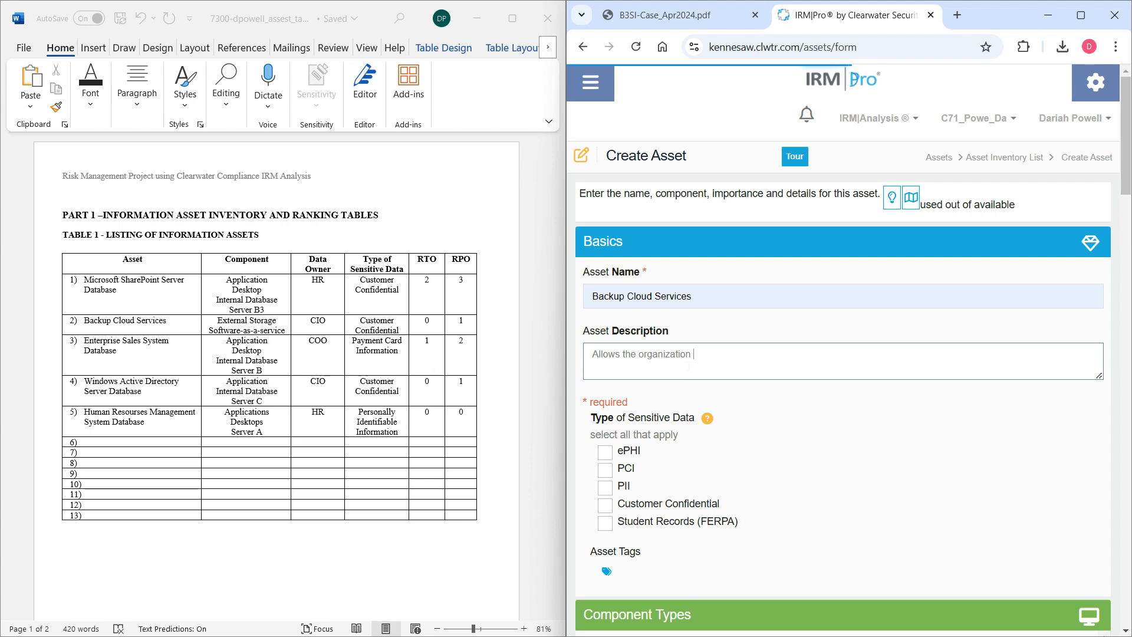
{"action": "type", "text": " to conduct an"}
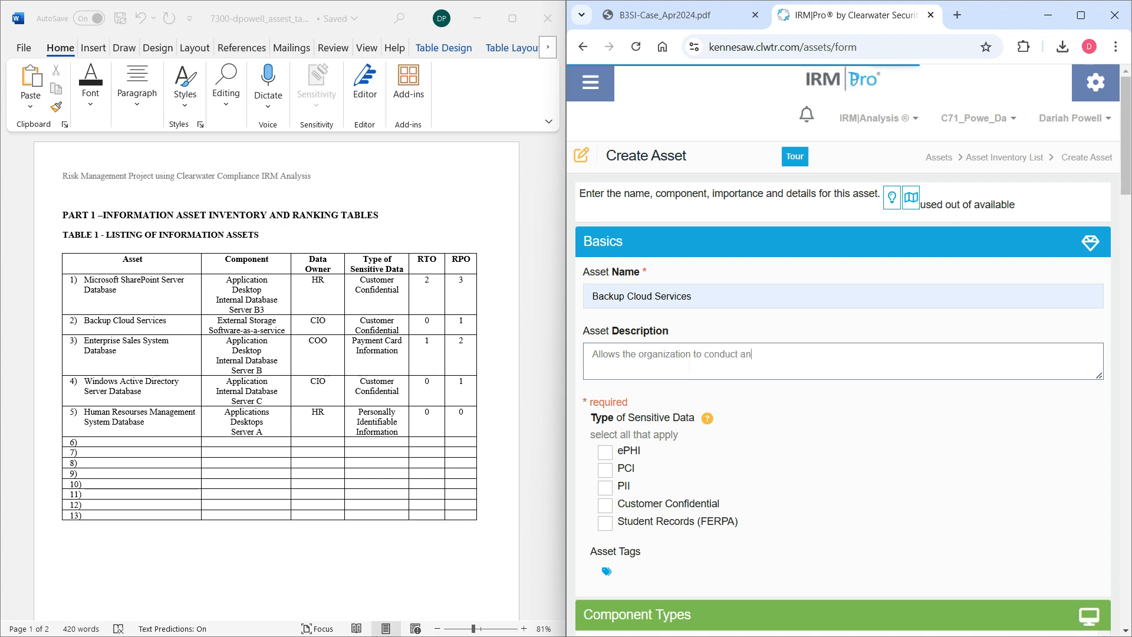
{"action": "type", "text": "d manage "}
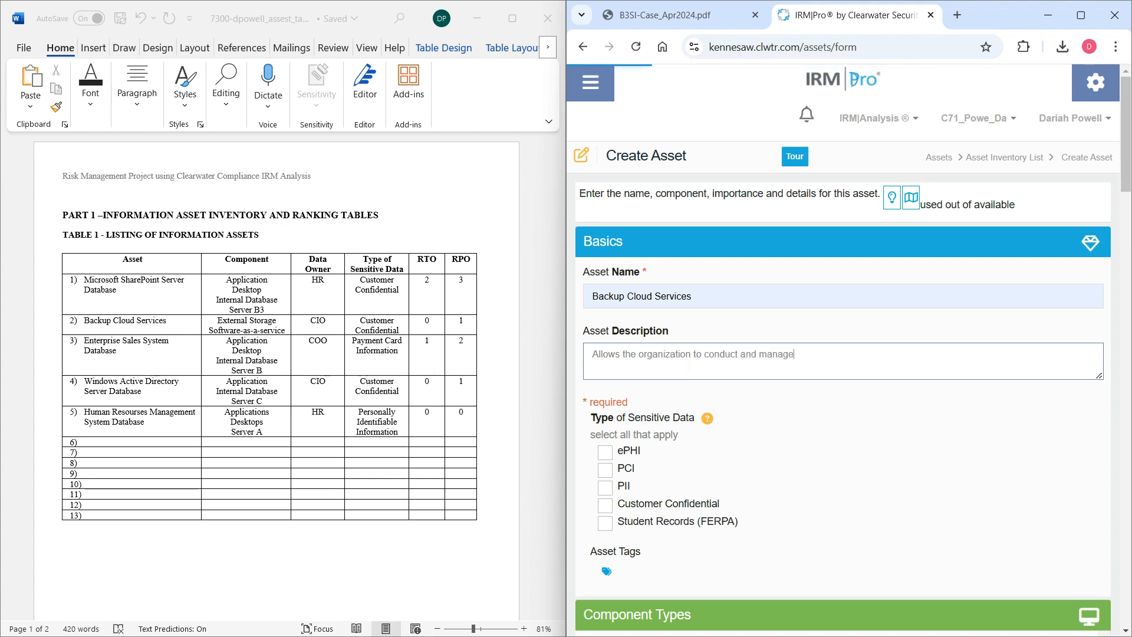
{"action": "type", "text": "backuos"}
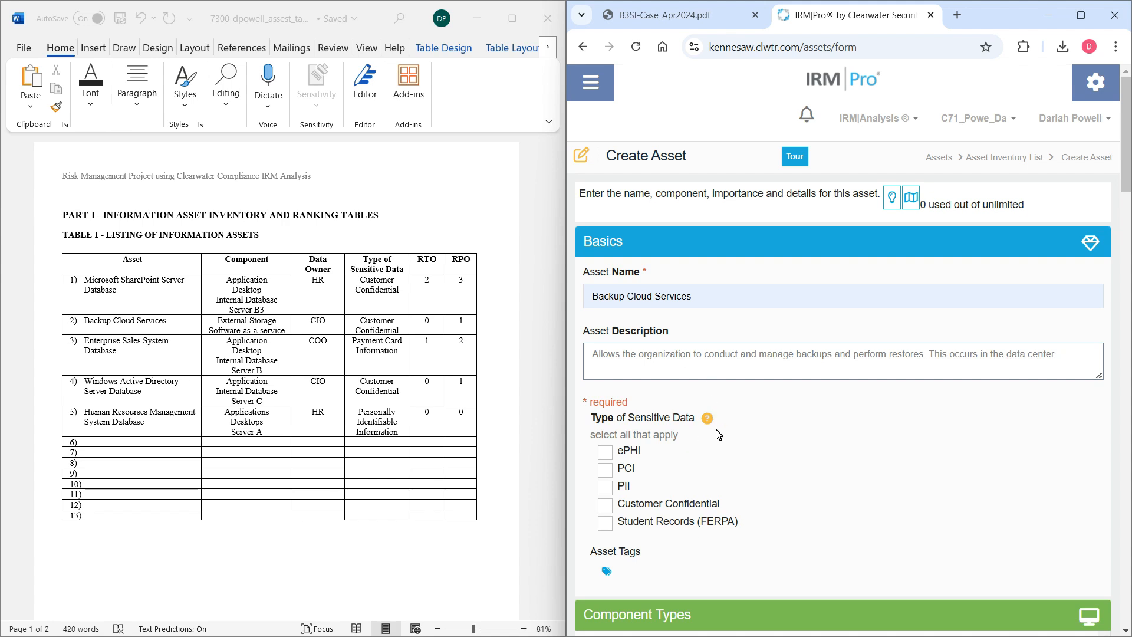
Check the Backup Cloud Services row in Table 1 and mark the asset's sensitive data type as Customer Confidential.
{"action": "left_click", "coordinate": [491, 234]}
{"action": "left_click_drag", "start_coordinate": [561, 206], "coordinate": [530, 194]}
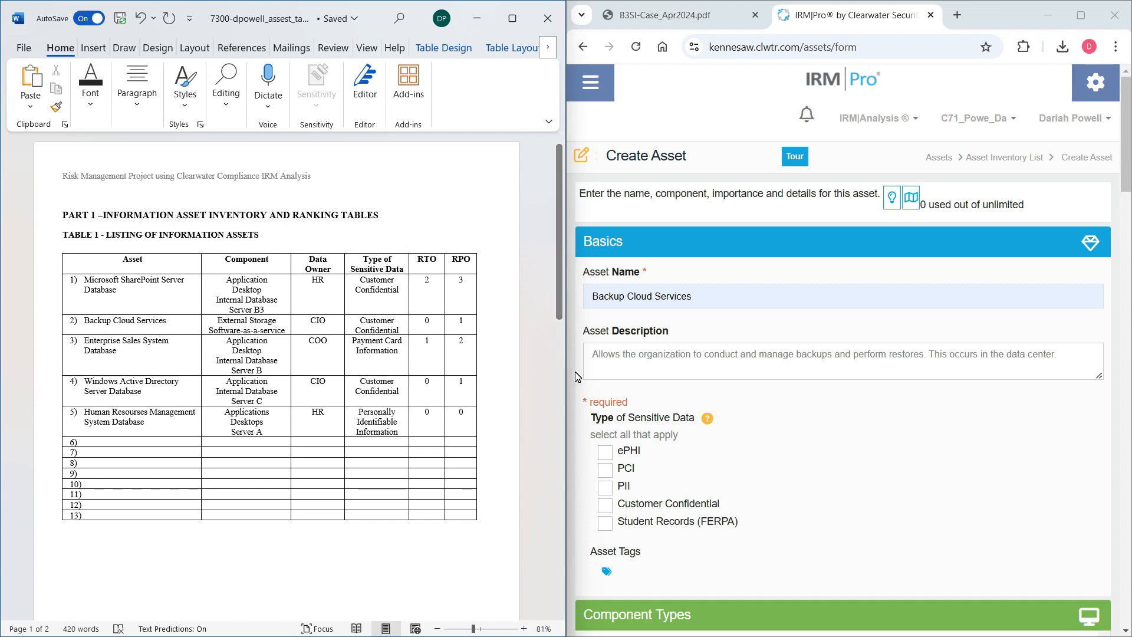
{"action": "left_click", "coordinate": [868, 355]}
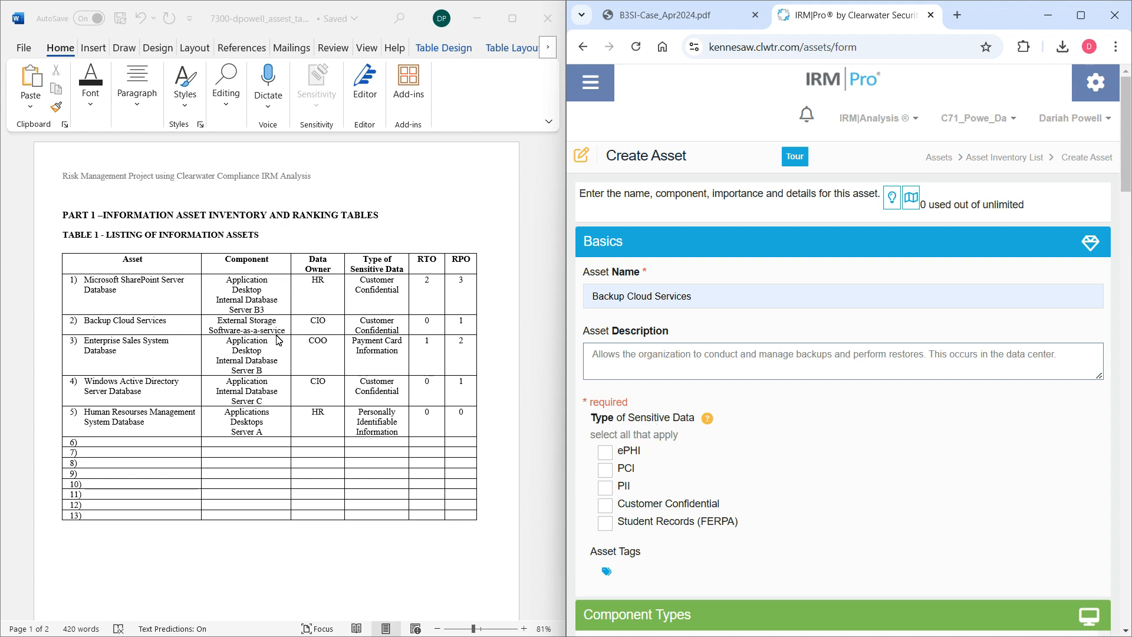
{"action": "left_click", "coordinate": [605, 505]}
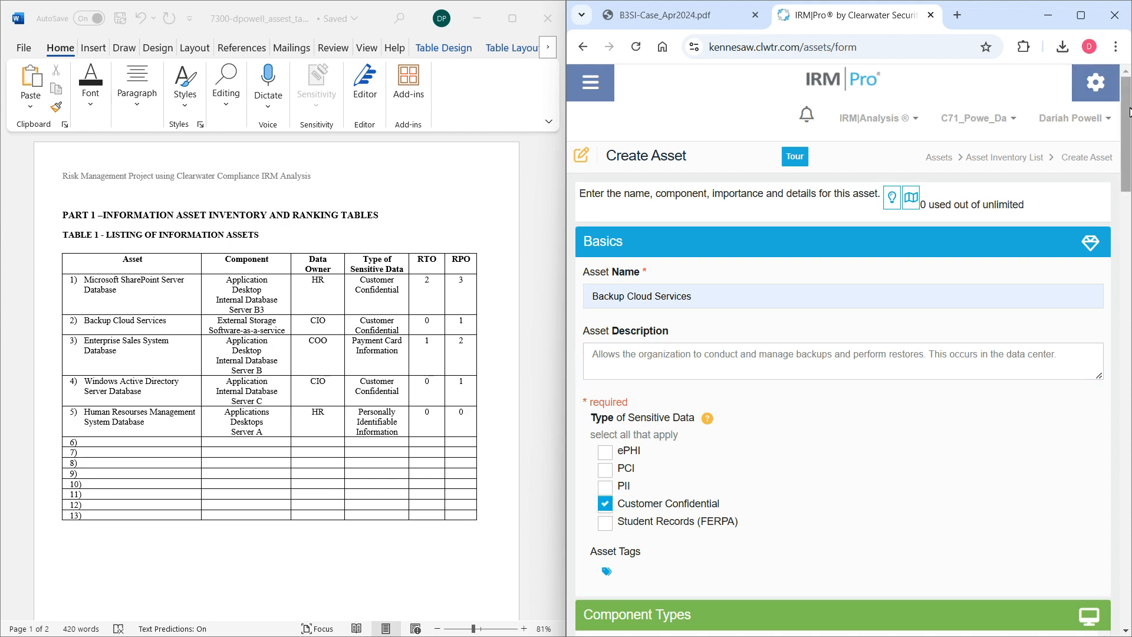
Select Backup Media under Backup and Server under Infrastructure as the asset's component types.
{"action": "left_click_drag", "start_coordinate": [1124, 93], "coordinate": [1130, 200]}
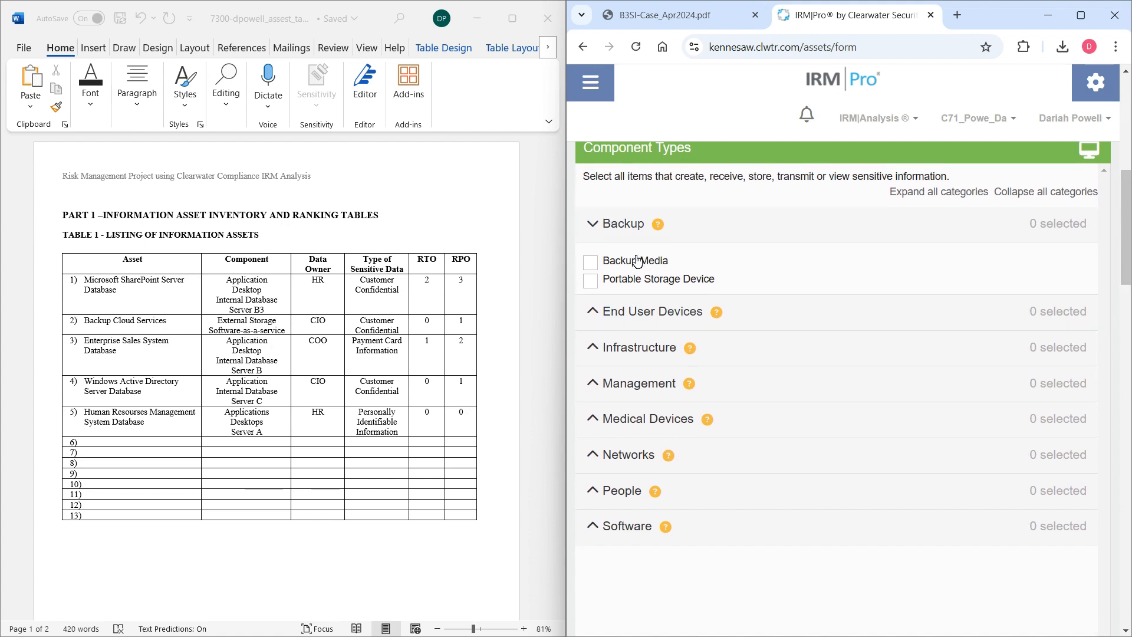
{"action": "left_click", "coordinate": [597, 265]}
{"action": "left_click", "coordinate": [594, 313]}
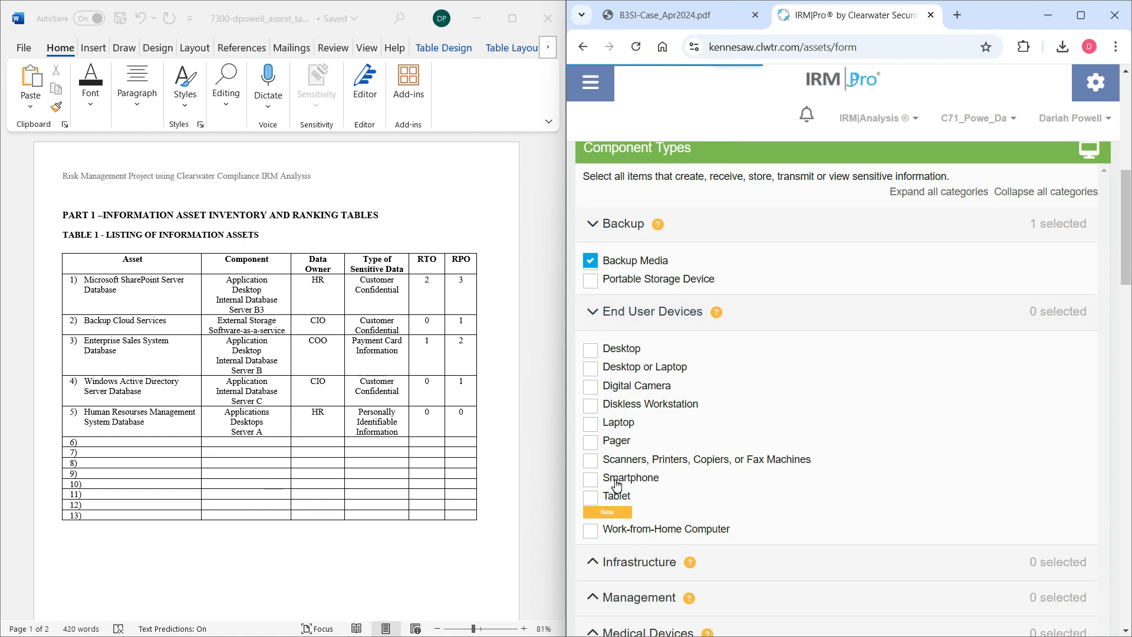
{"action": "left_click", "coordinate": [606, 320]}
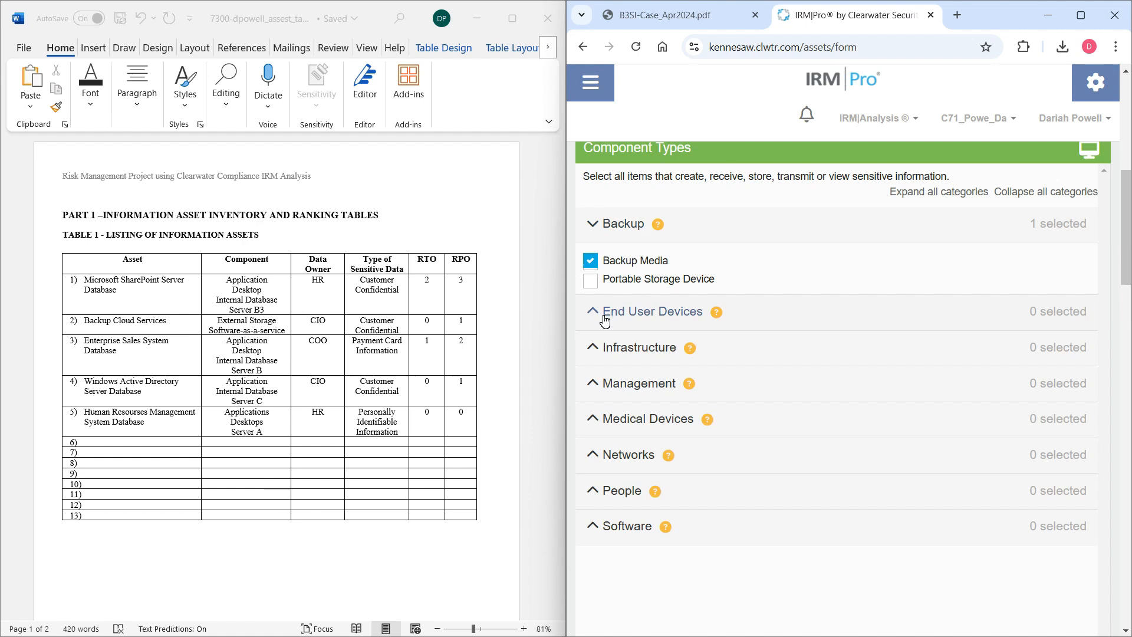
{"action": "left_click", "coordinate": [606, 360]}
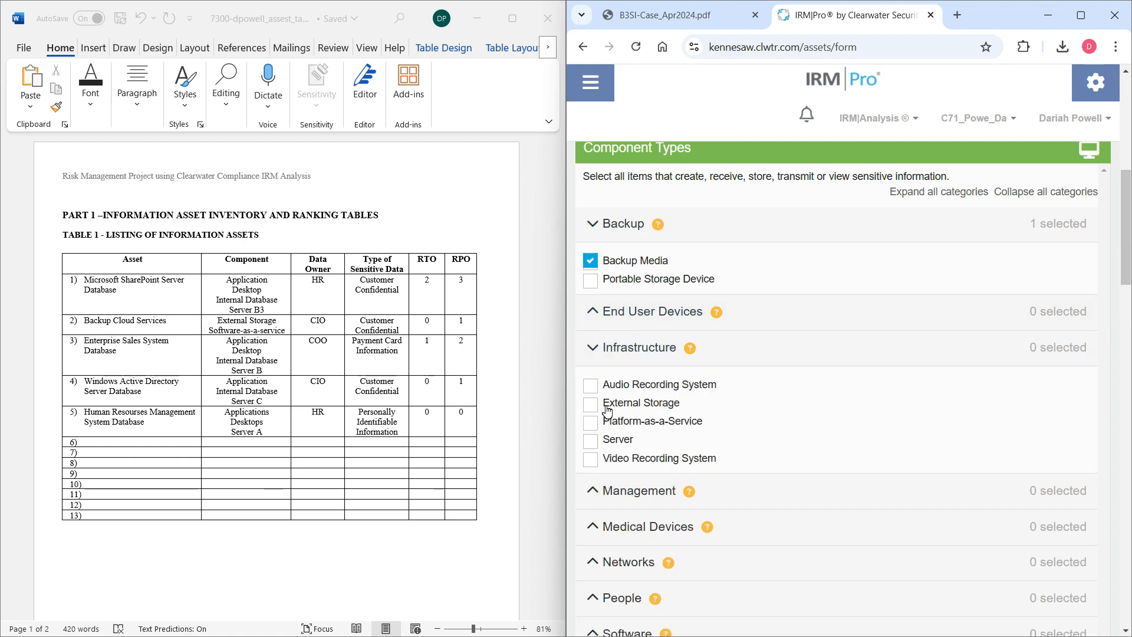
{"action": "left_click", "coordinate": [592, 441]}
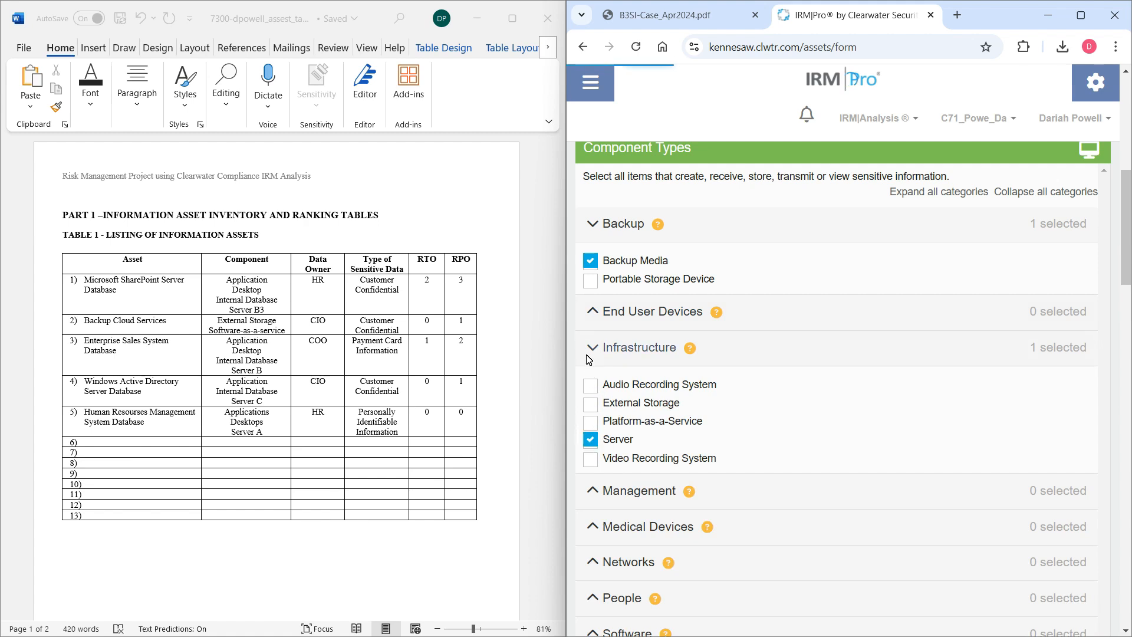
Check the Management and Medical Devices component categories, and select one internal network component under Networks.
{"action": "scroll", "coordinate": [618, 359], "scroll_direction": "down", "scroll_amount": 2}
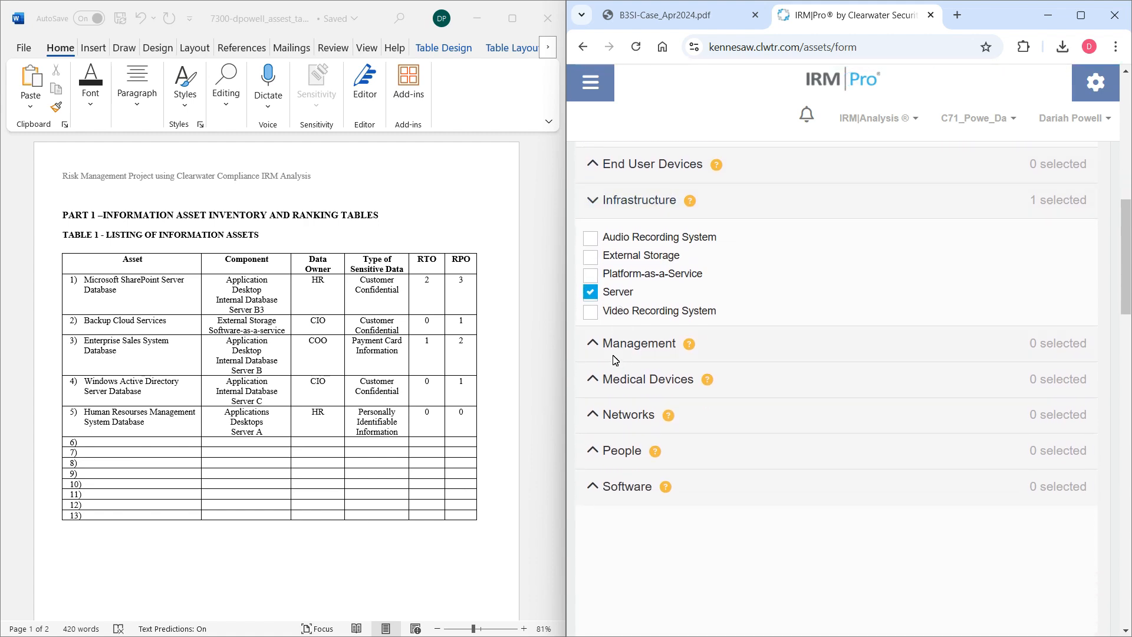
{"action": "left_click", "coordinate": [598, 355]}
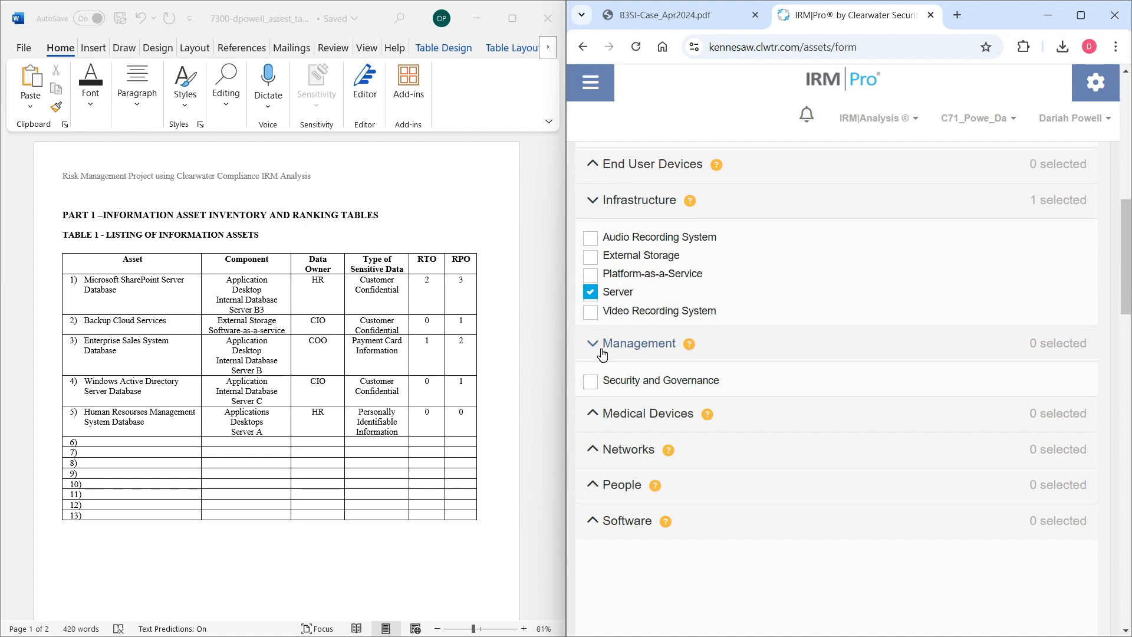
{"action": "left_click", "coordinate": [602, 354]}
{"action": "left_click", "coordinate": [600, 382]}
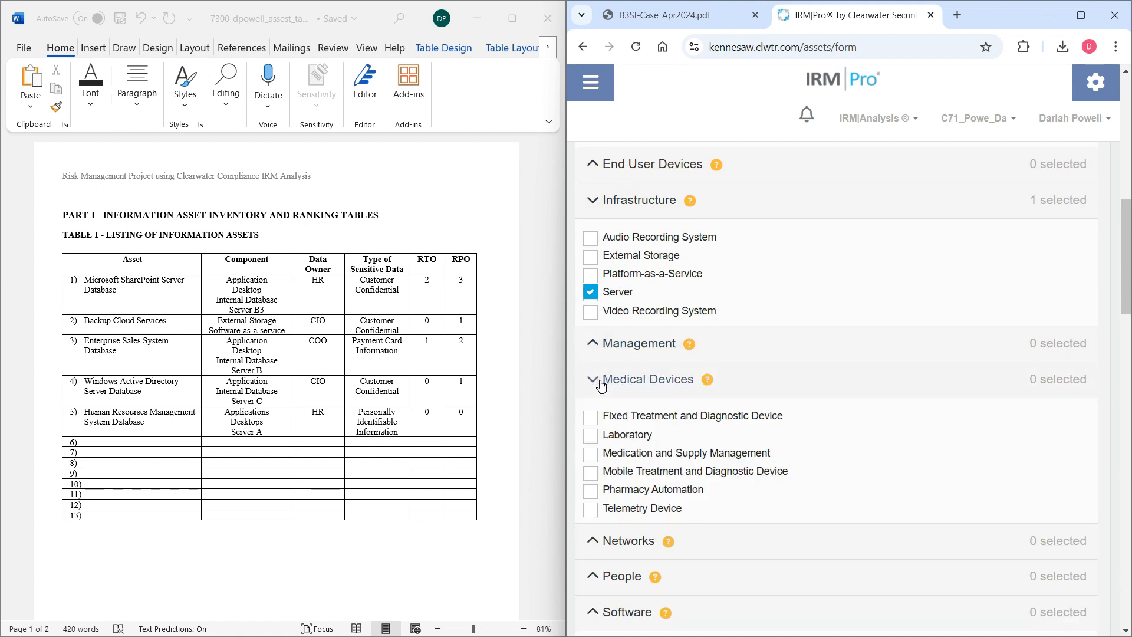
{"action": "left_click", "coordinate": [601, 382]}
{"action": "left_click", "coordinate": [601, 415]}
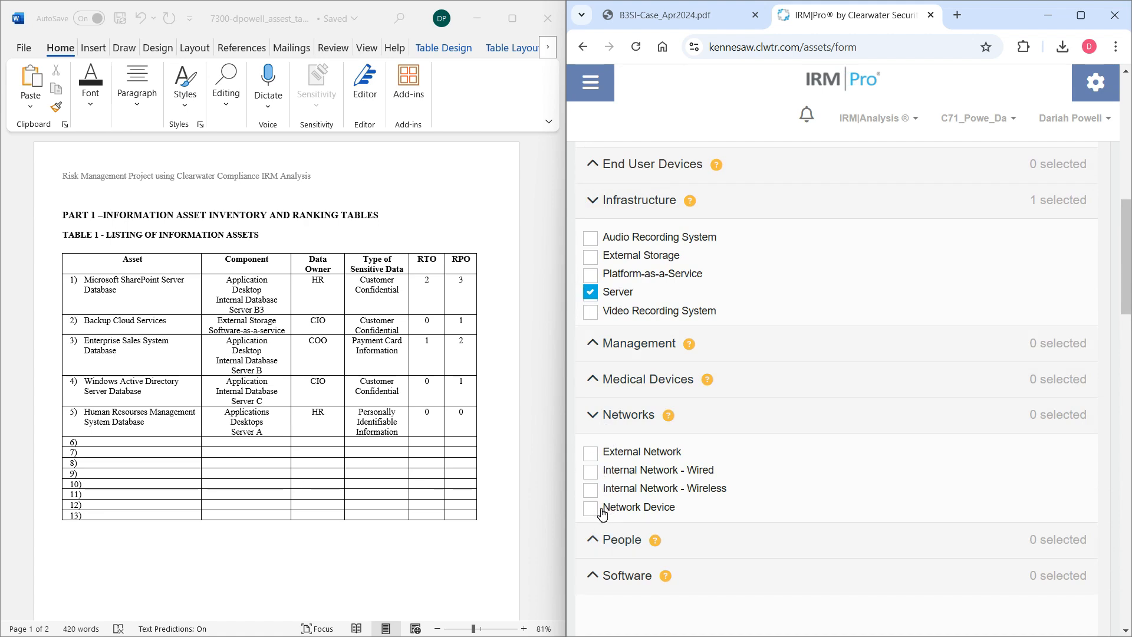
{"action": "left_click", "coordinate": [601, 478]}
{"action": "left_click", "coordinate": [597, 473]}
{"action": "left_click", "coordinate": [596, 489]}
{"action": "left_click", "coordinate": [600, 422]}
Check the People component category and select Software-as-a-Service under Software.
{"action": "left_click", "coordinate": [604, 453]}
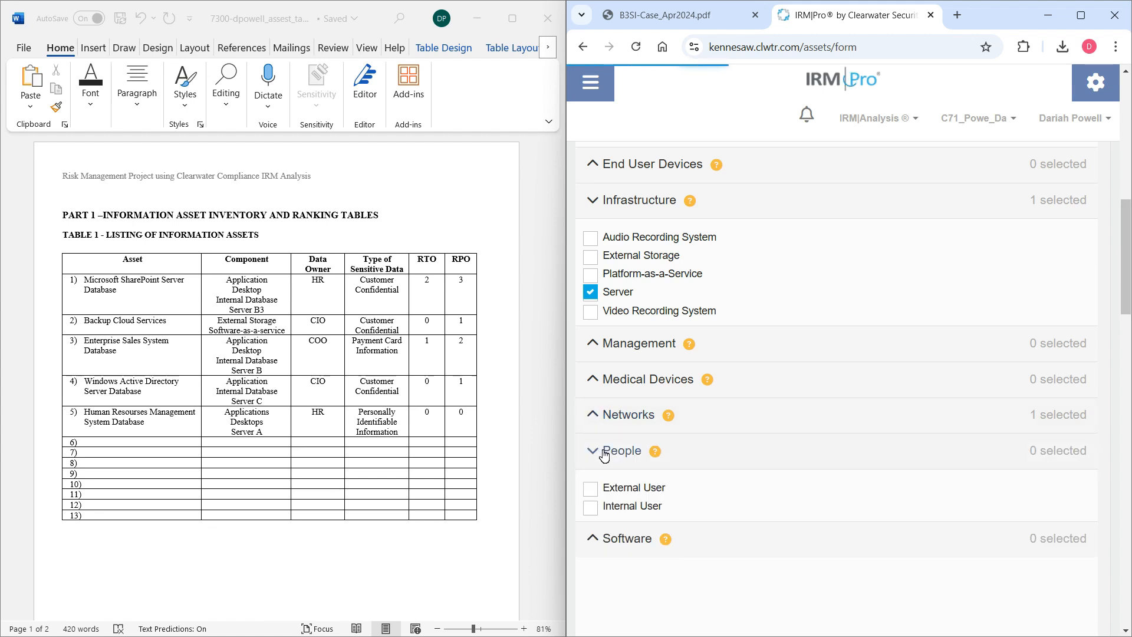
{"action": "left_click", "coordinate": [604, 455]}
{"action": "left_click", "coordinate": [607, 487]}
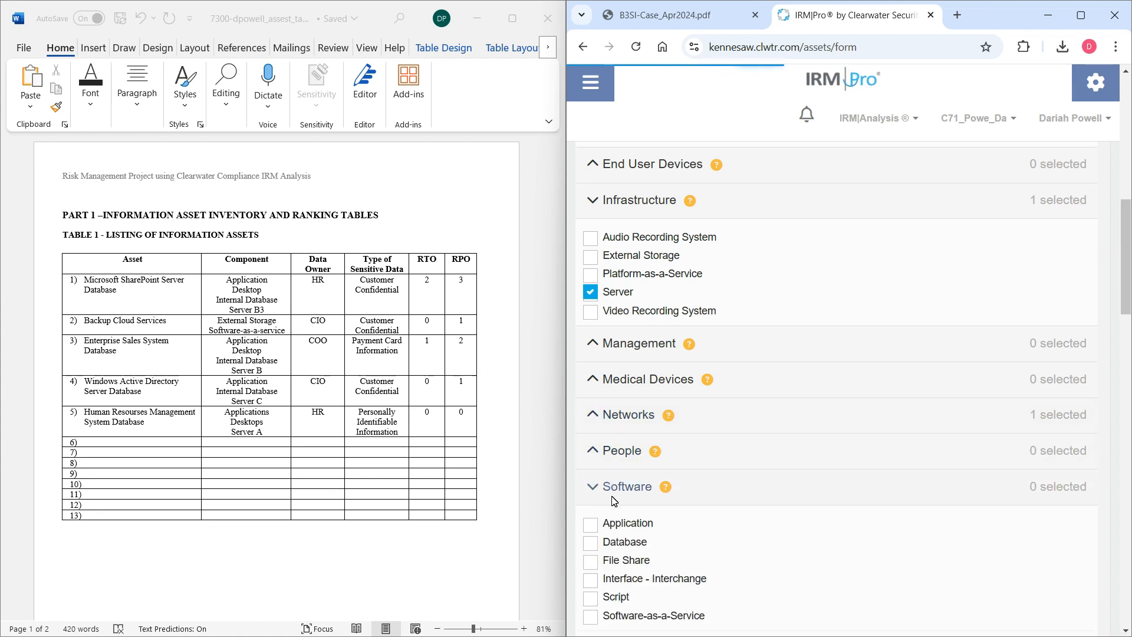
{"action": "scroll", "coordinate": [614, 520], "scroll_direction": "down", "scroll_amount": 1}
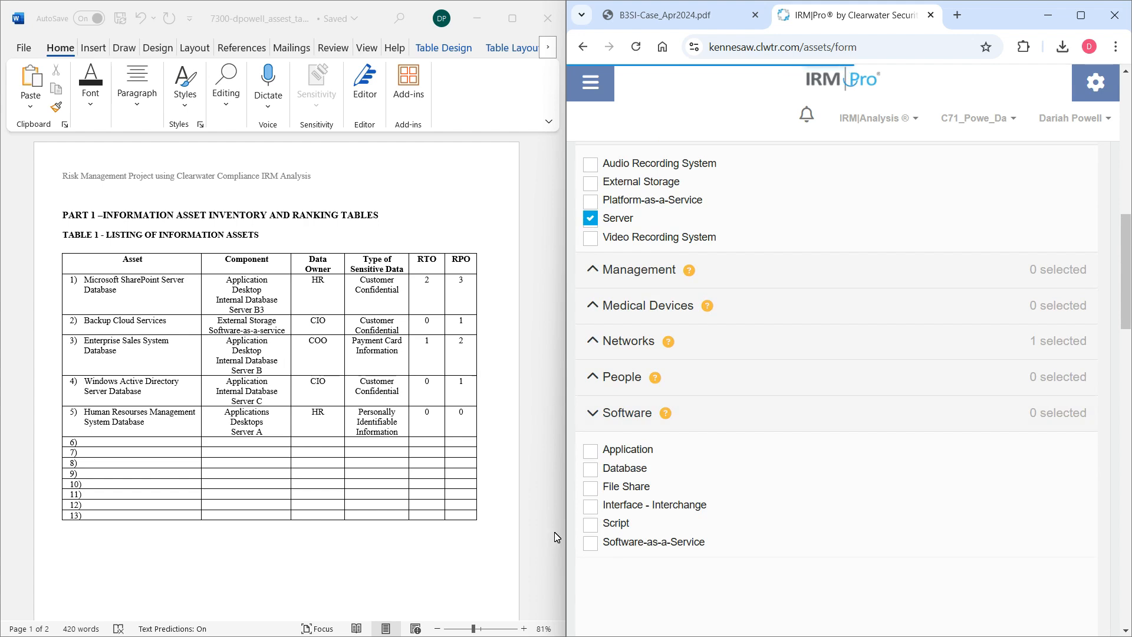
{"action": "left_click", "coordinate": [590, 542]}
Look up the Backup Cloud Services ranking in Table 2 and set the asset's importance to 5 - Critically important.
{"action": "scroll", "coordinate": [767, 448], "scroll_direction": "down", "scroll_amount": 4}
{"action": "scroll", "coordinate": [755, 438], "scroll_direction": "down", "scroll_amount": 3}
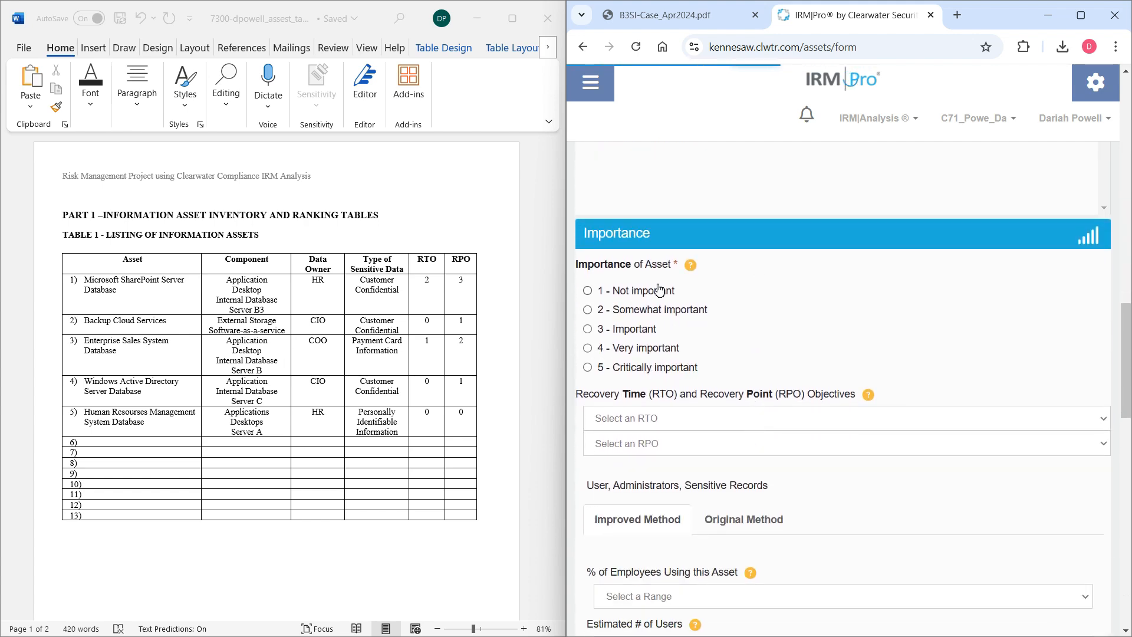
{"action": "scroll", "coordinate": [489, 343], "scroll_direction": "down", "scroll_amount": 5}
{"action": "scroll", "coordinate": [488, 340], "scroll_direction": "down", "scroll_amount": 5}
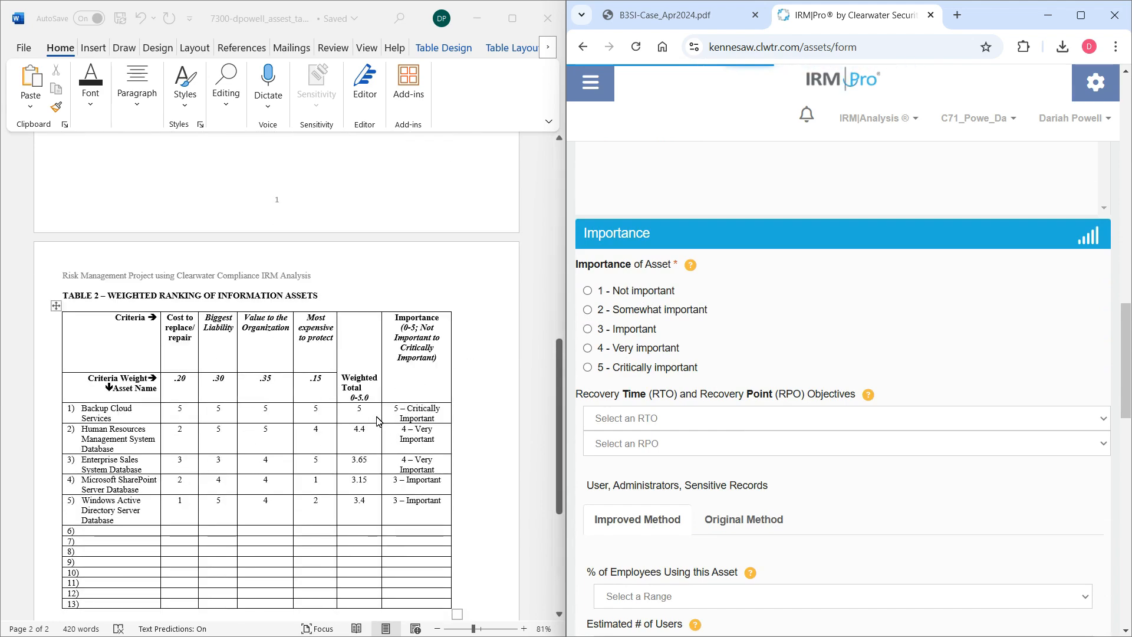
{"action": "left_click", "coordinate": [588, 368]}
Following Table 1, set the asset's RTO to Tier 0 - 30 minutes and its RPO to Tier 1 - 4 hour data loss.
{"action": "scroll", "coordinate": [375, 401], "scroll_direction": "up", "scroll_amount": 3}
{"action": "scroll", "coordinate": [380, 398], "scroll_direction": "up", "scroll_amount": 5}
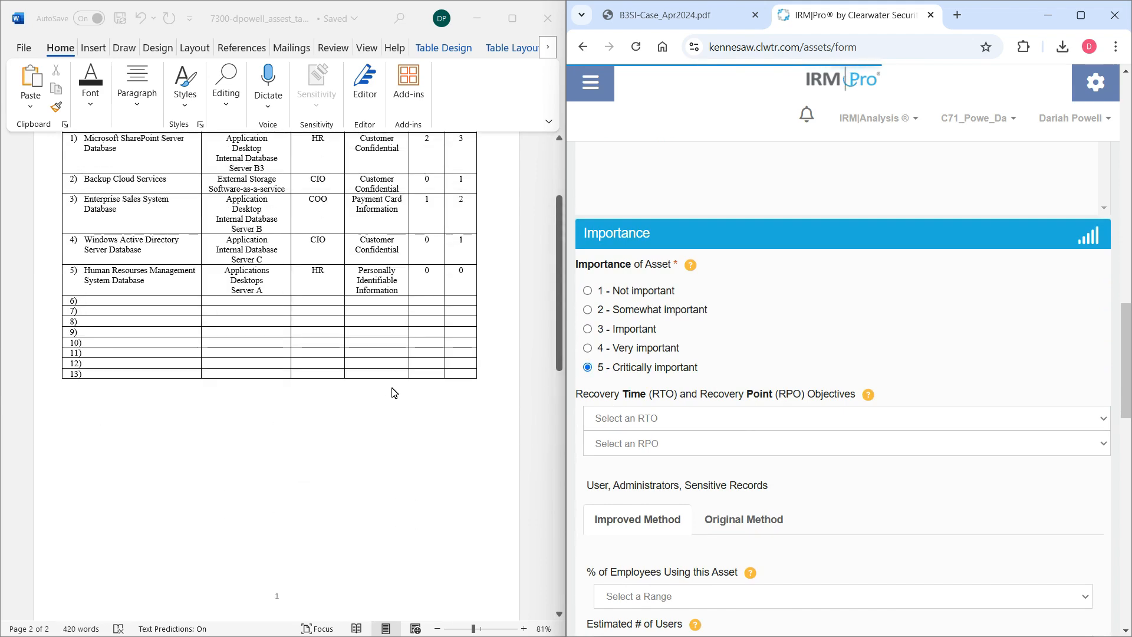
{"action": "left_click", "coordinate": [629, 421]}
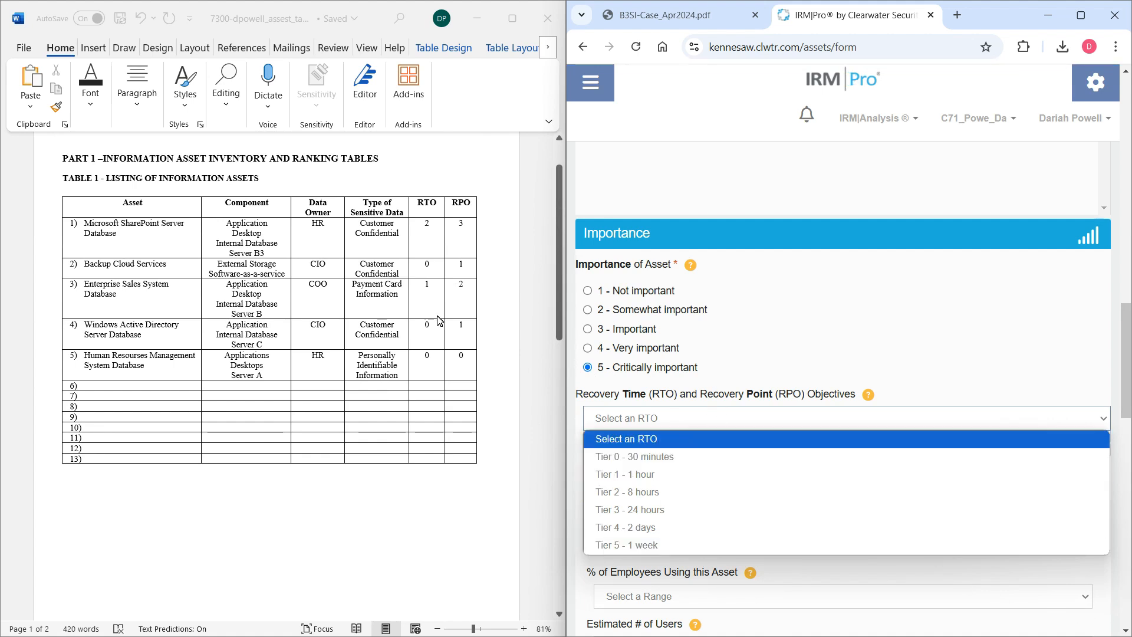
{"action": "left_click", "coordinate": [637, 465]}
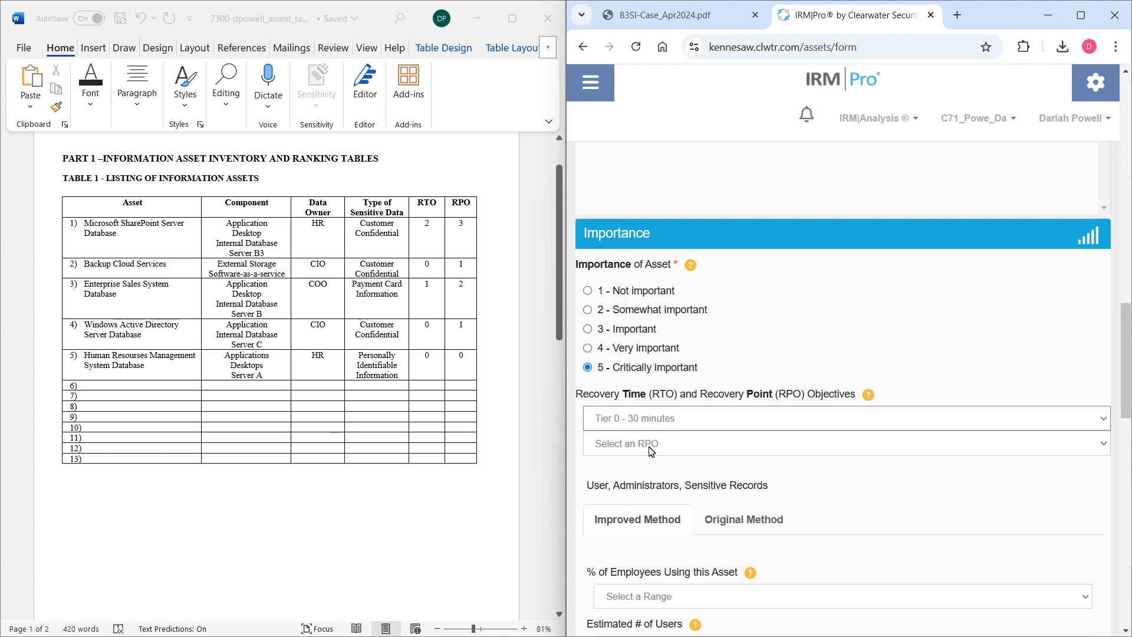
{"action": "left_click", "coordinate": [651, 452]}
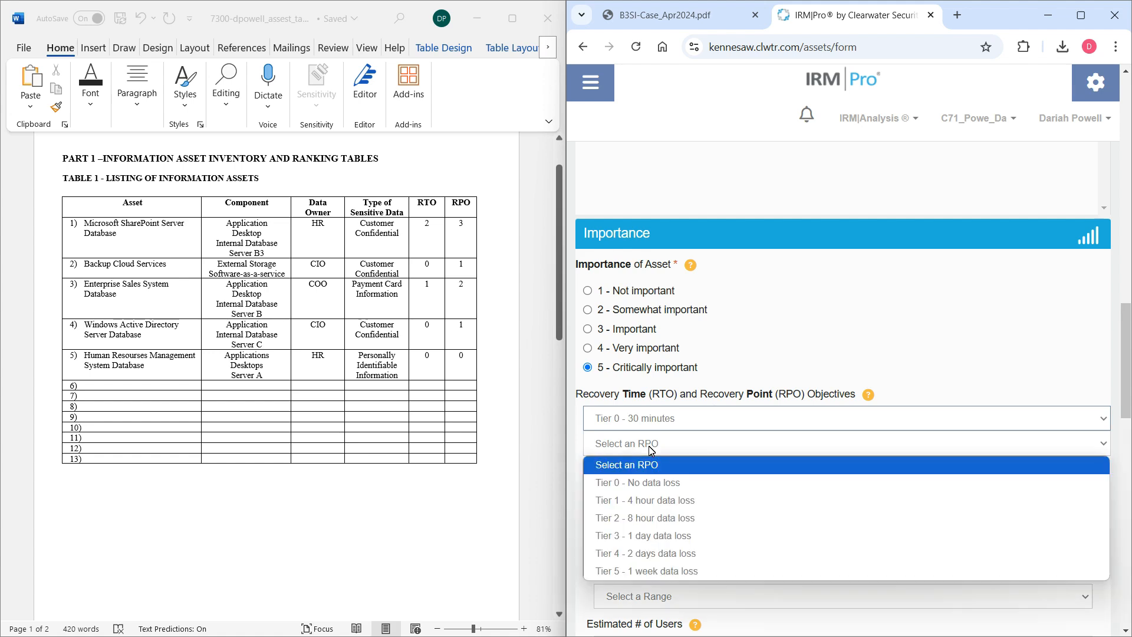
{"action": "left_click", "coordinate": [661, 501]}
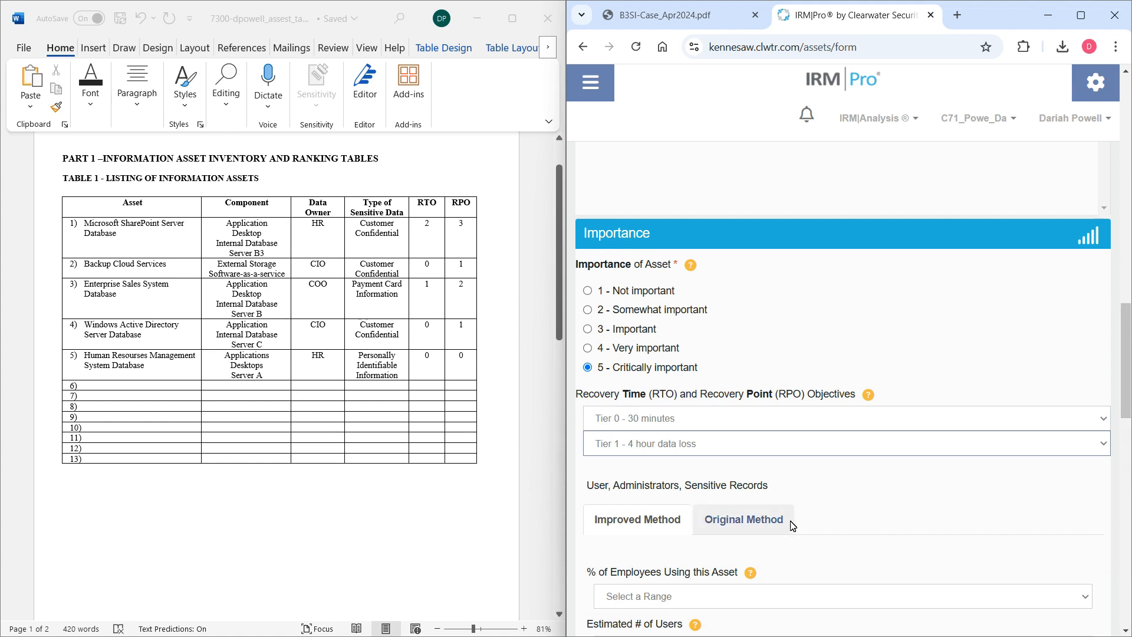
Set the percentage of employees using the Backup Cloud Services asset to 71-80% under the Improved Method.
{"action": "left_click", "coordinate": [873, 501]}
{"action": "scroll", "coordinate": [878, 500], "scroll_direction": "down", "scroll_amount": 5}
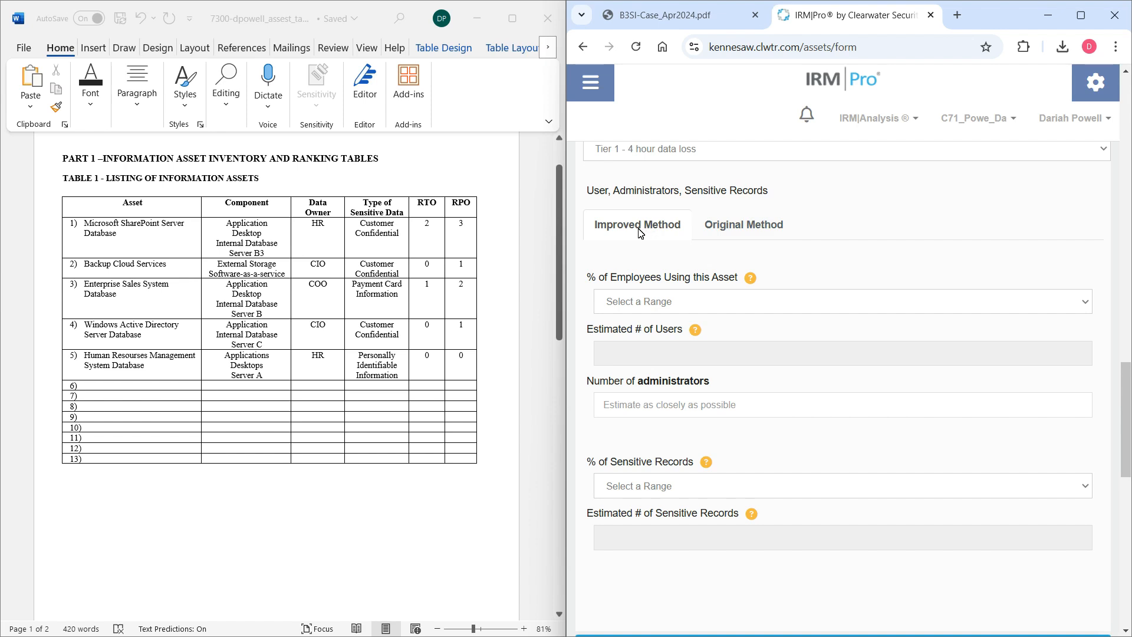
{"action": "left_click", "coordinate": [677, 301]}
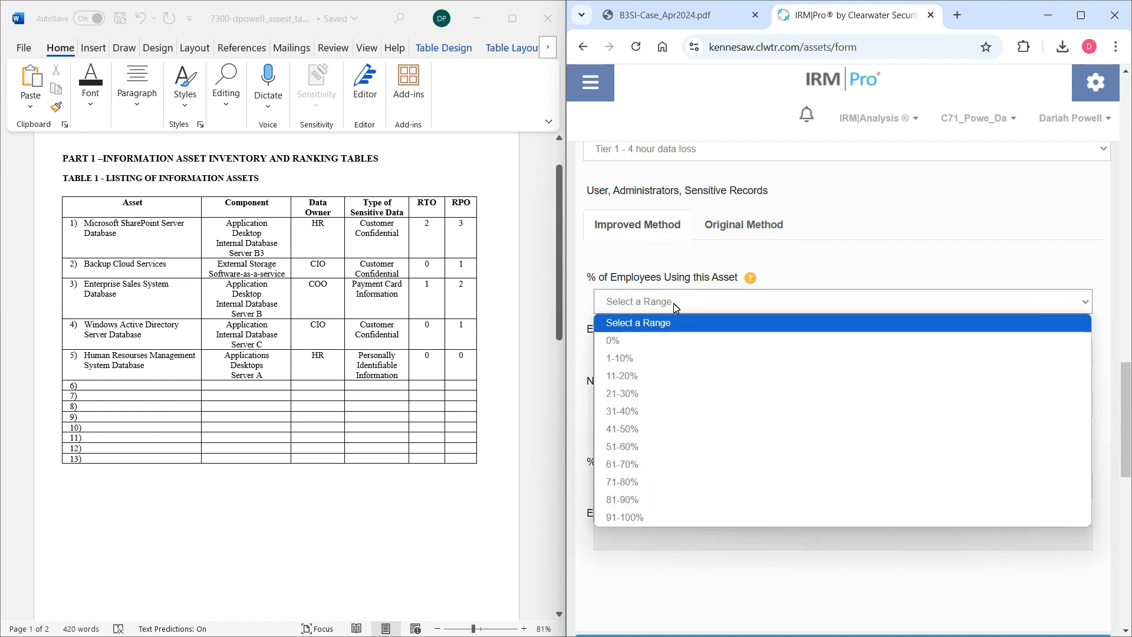
{"action": "left_click", "coordinate": [620, 277]}
{"action": "left_click_drag", "start_coordinate": [587, 277], "coordinate": [741, 277]}
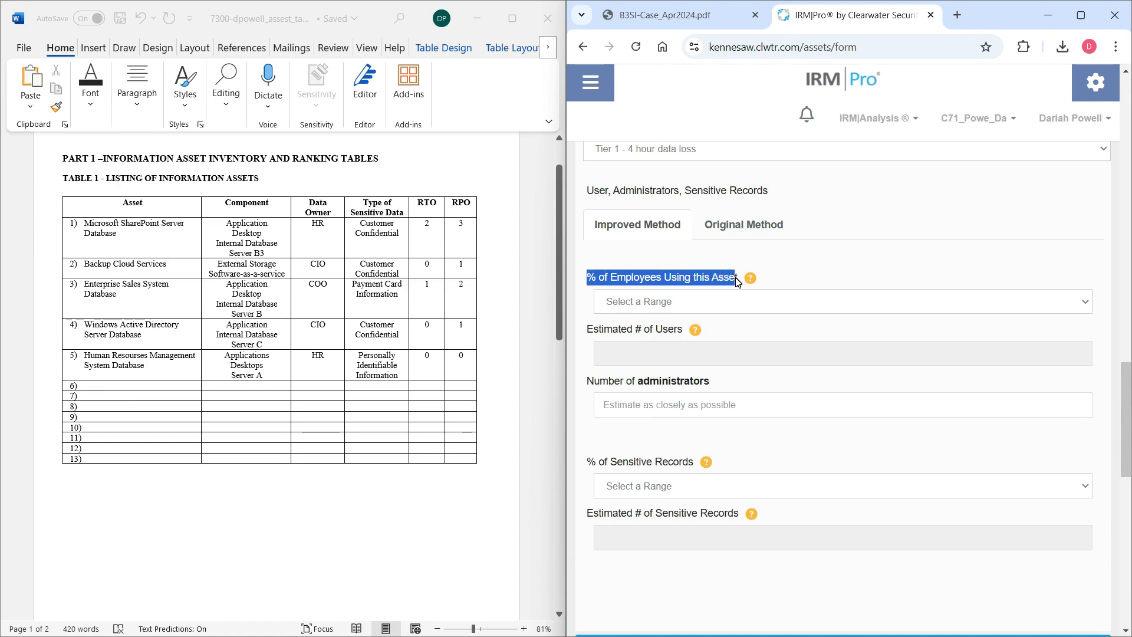
{"action": "left_click", "coordinate": [832, 284]}
{"action": "mouse_move", "coordinate": [1127, 417]}
{"action": "left_mouse_down"}
{"action": "mouse_move", "coordinate": [1130, 131]}
{"action": "mouse_move", "coordinate": [1130, 442]}
{"action": "mouse_move", "coordinate": [1130, 412]}
{"action": "left_mouse_up"}
{"action": "left_click", "coordinate": [712, 372]}
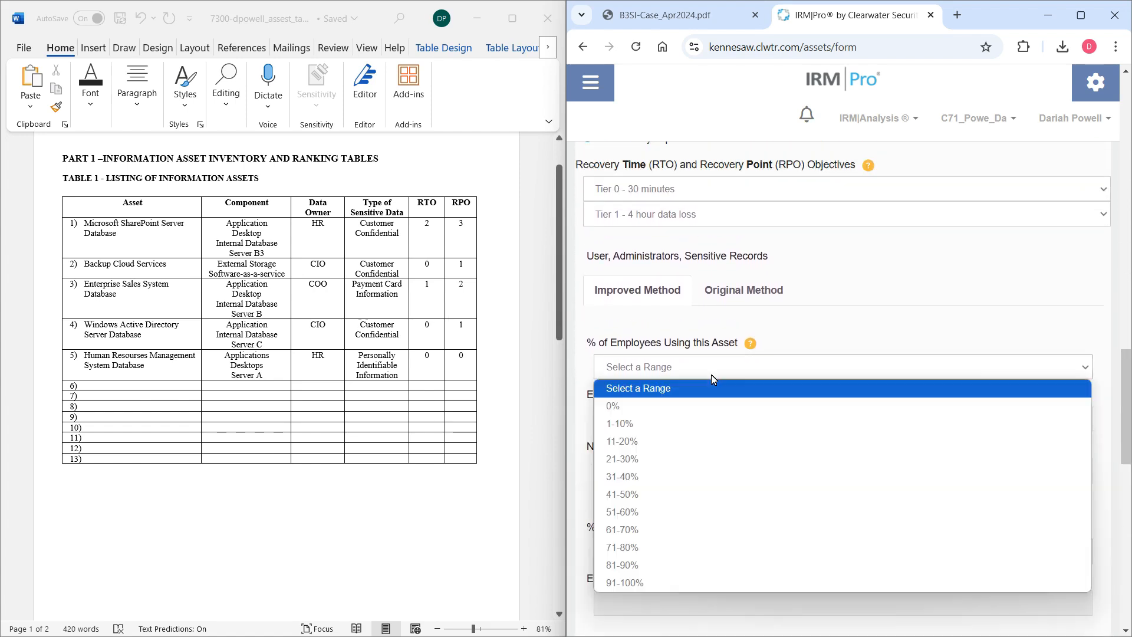
{"action": "left_click", "coordinate": [683, 550]}
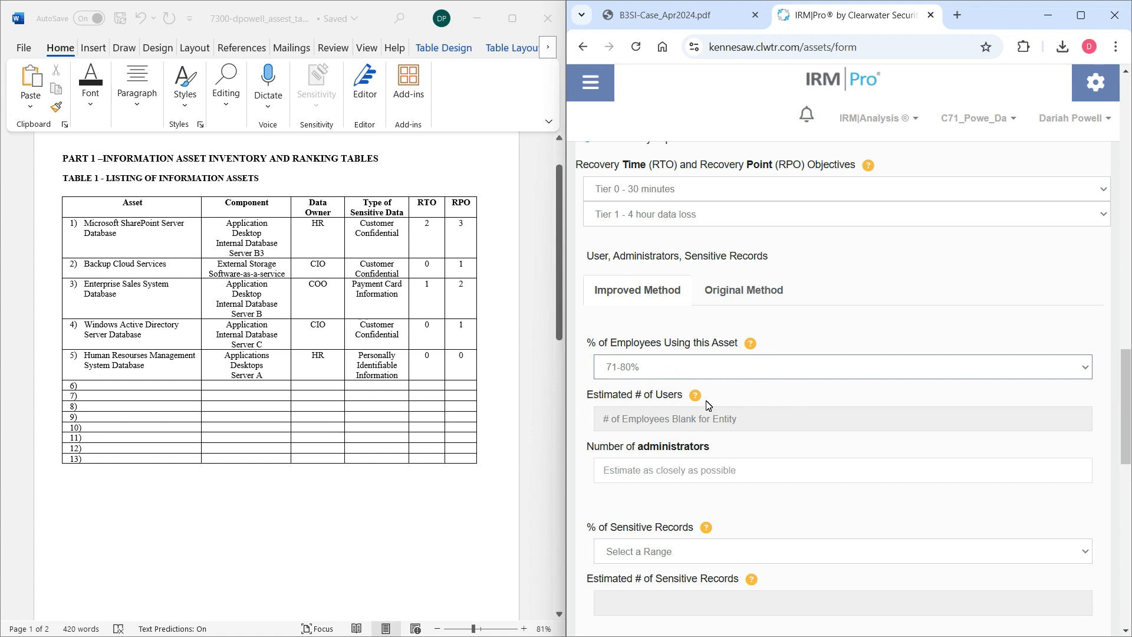
Enter 3 as the number of administrators and set the percentage of sensitive records to 51-60%.
{"action": "scroll", "coordinate": [701, 449], "scroll_direction": "down", "scroll_amount": 1}
{"action": "left_click", "coordinate": [684, 397]}
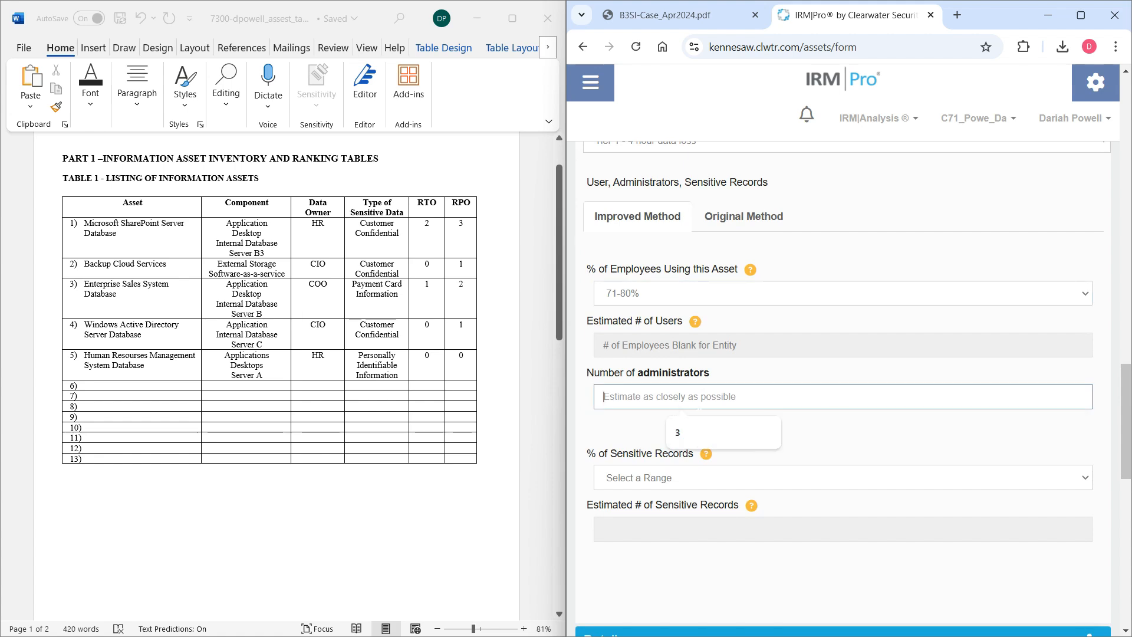
{"action": "type", "text": "3"}
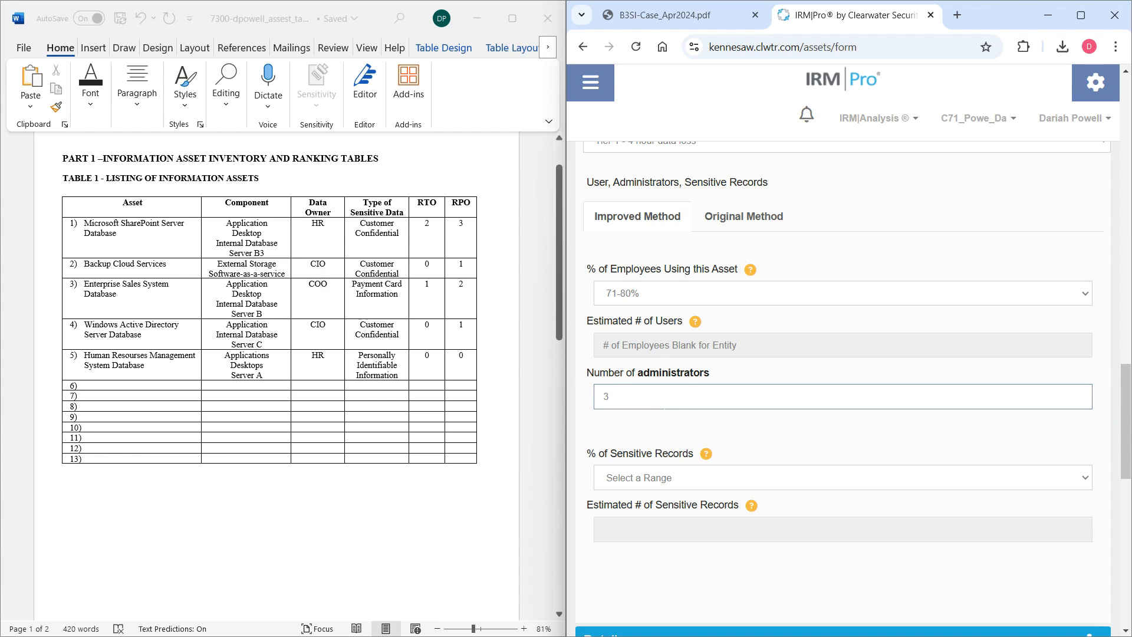
{"action": "scroll", "coordinate": [668, 401], "scroll_direction": "down", "scroll_amount": 1}
{"action": "left_click", "coordinate": [665, 407]}
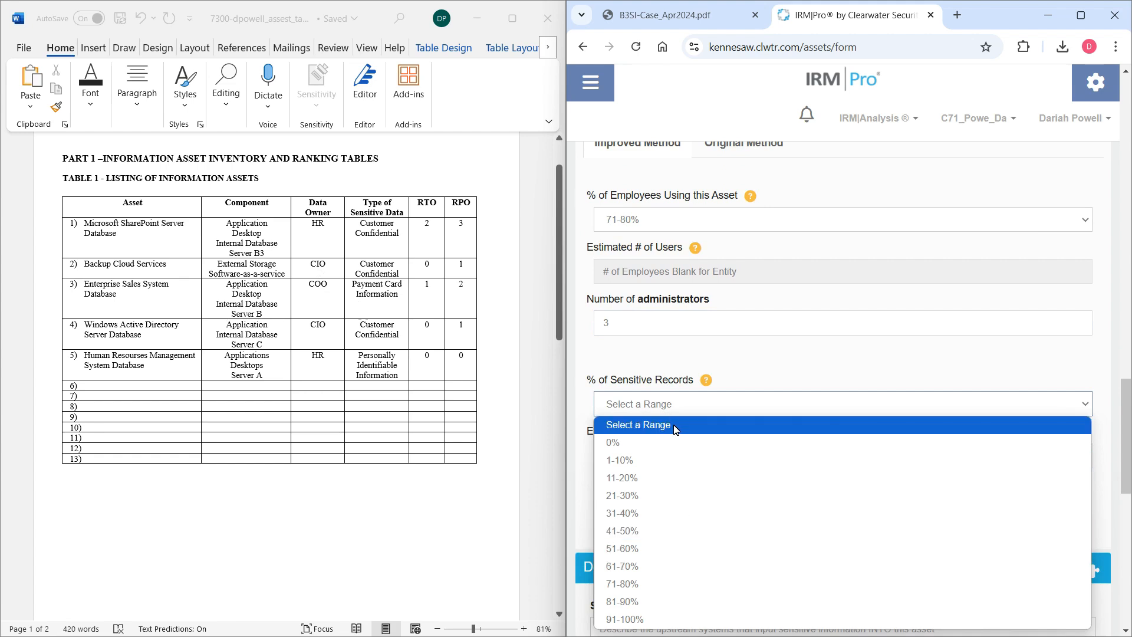
{"action": "left_click", "coordinate": [684, 550]}
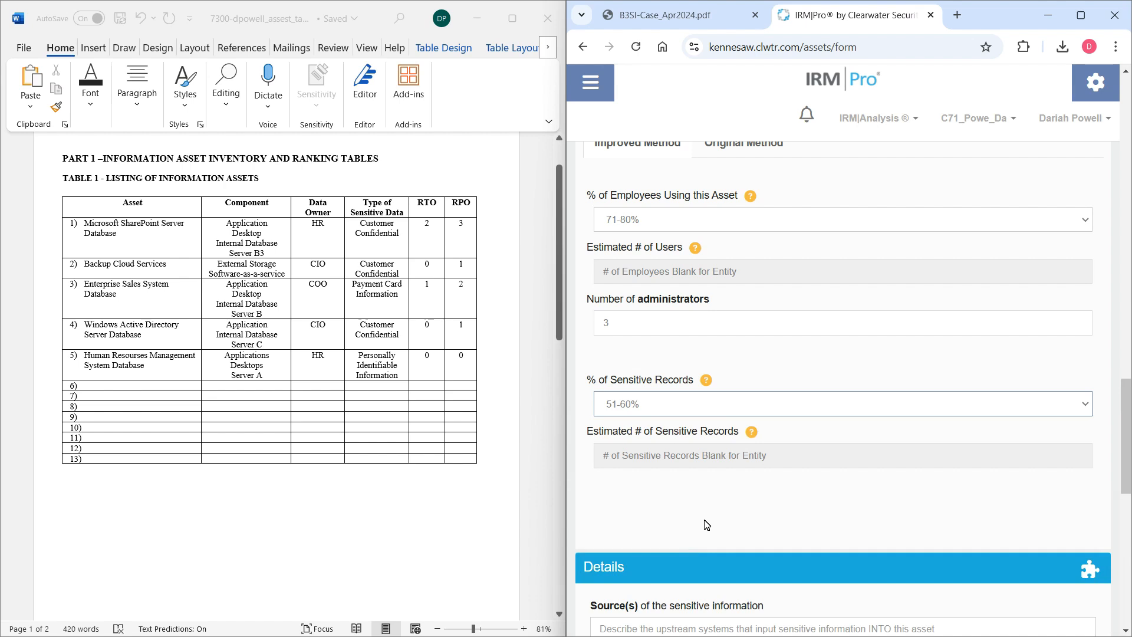
Review the asset's Details fields and the Component Groups section below them.
{"action": "scroll", "coordinate": [973, 581], "scroll_direction": "down", "scroll_amount": 4}
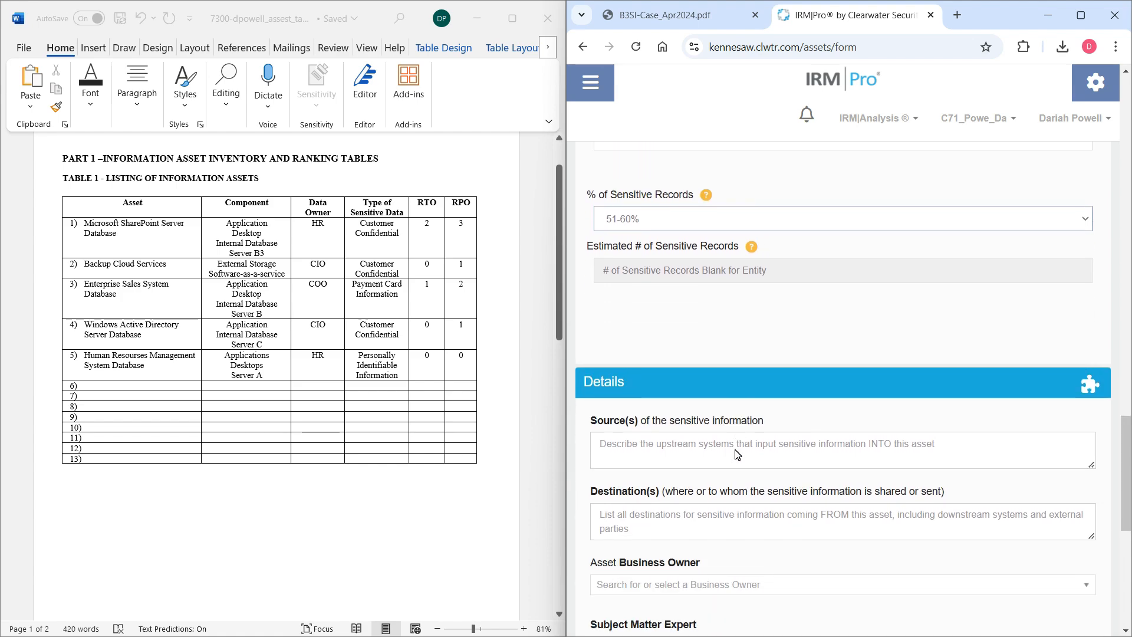
{"action": "scroll", "coordinate": [944, 561], "scroll_direction": "down", "scroll_amount": 1}
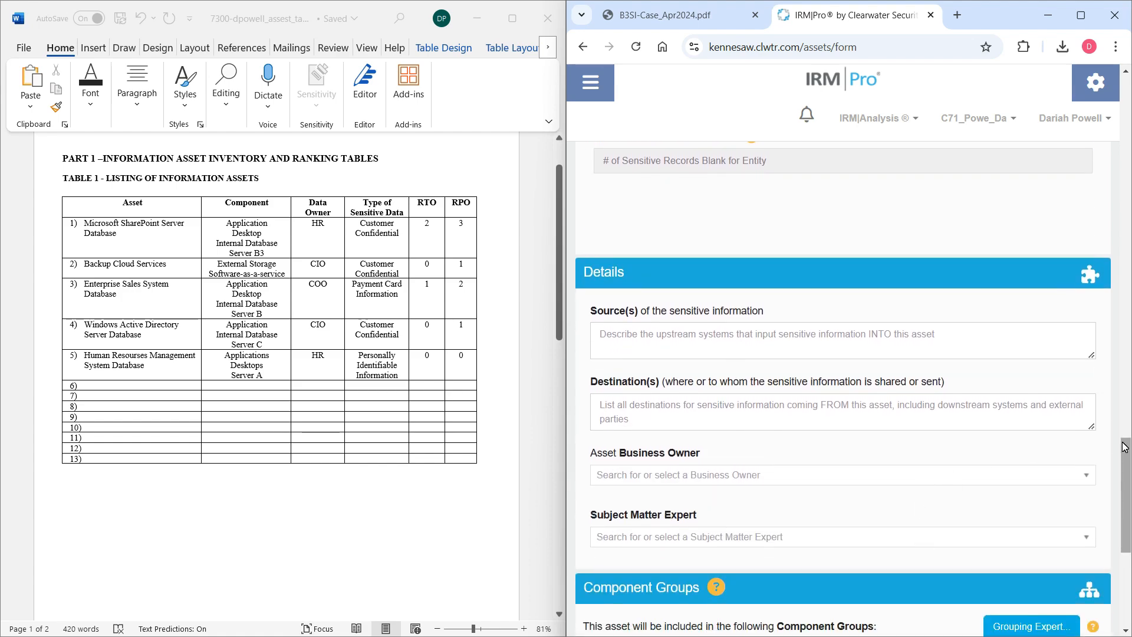
{"action": "scroll", "coordinate": [1127, 457], "scroll_direction": "down", "scroll_amount": 1}
{"action": "mouse_move", "coordinate": [1126, 453]}
{"action": "left_mouse_down"}
{"action": "mouse_move", "coordinate": [1125, 140]}
{"action": "mouse_move", "coordinate": [1123, 524]}
{"action": "mouse_move", "coordinate": [1124, 376]}
{"action": "mouse_move", "coordinate": [1124, 456]}
{"action": "left_mouse_up"}
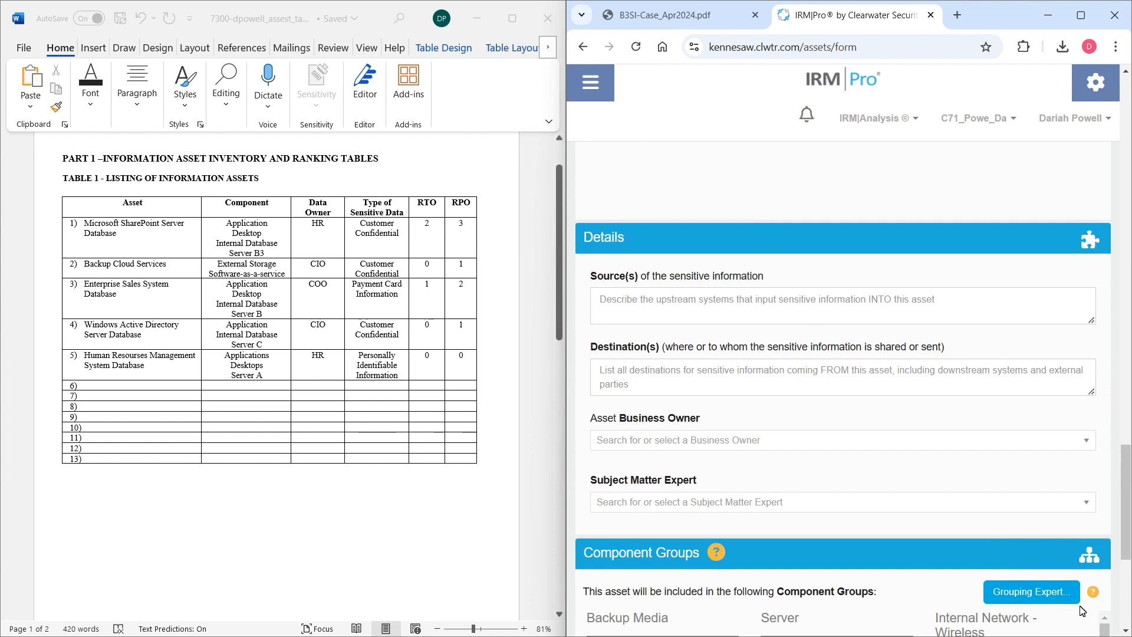
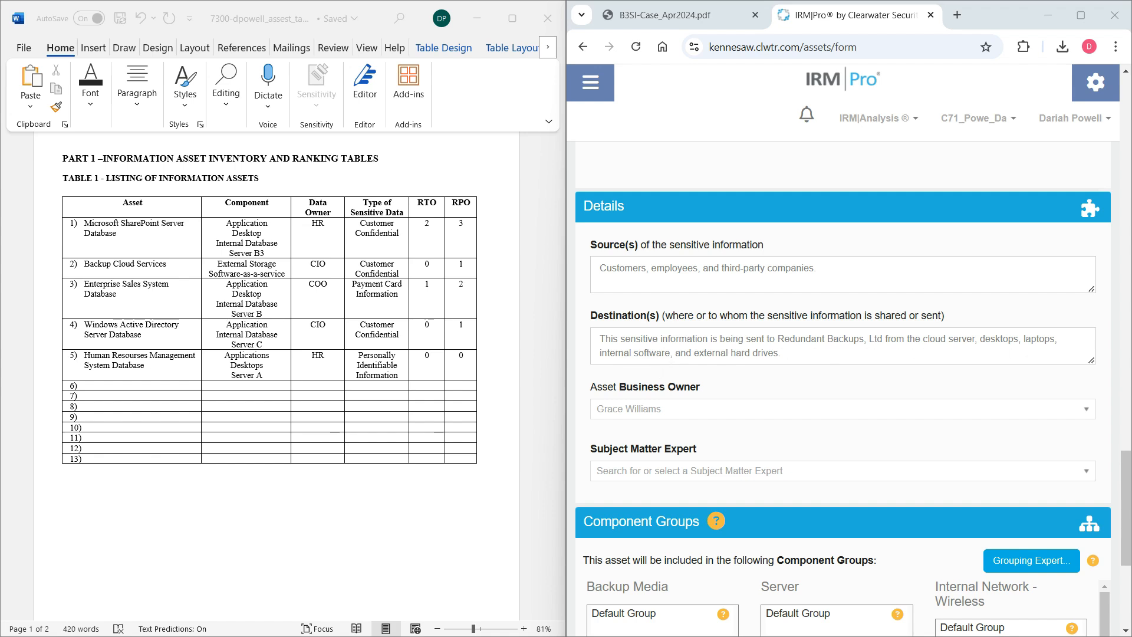
Complete the Destination(s) description so it ends with "from B3SI", checking the cloud backup details in the B3SI case PDF.
{"action": "left_click", "coordinate": [869, 357]}
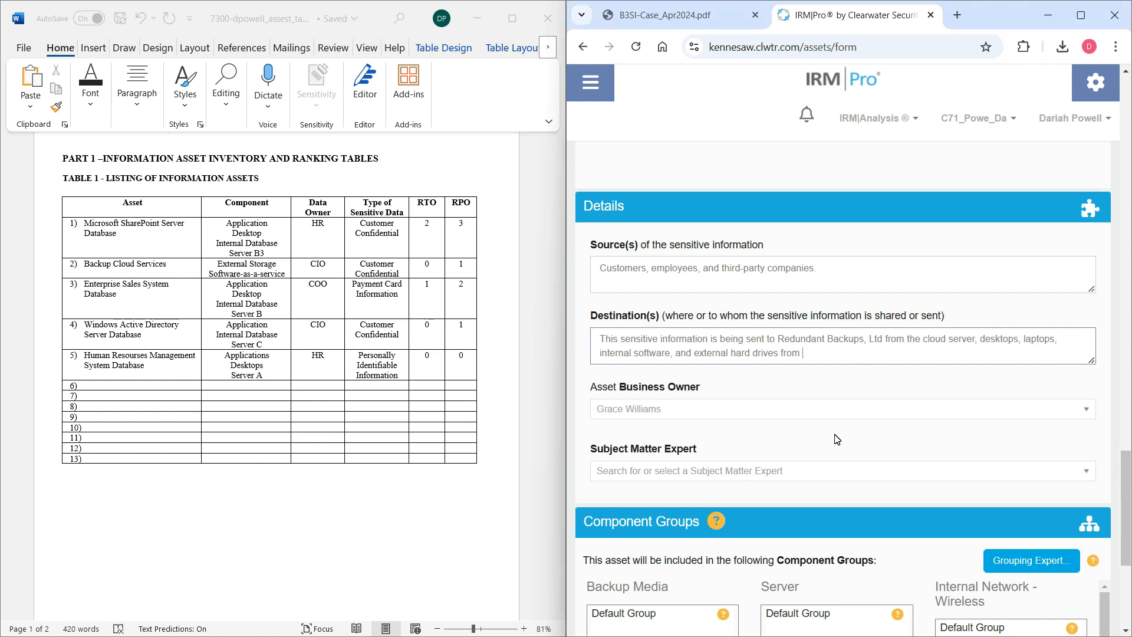
{"action": "type", "text": "SI."}
{"action": "left_click", "coordinate": [659, 21]}
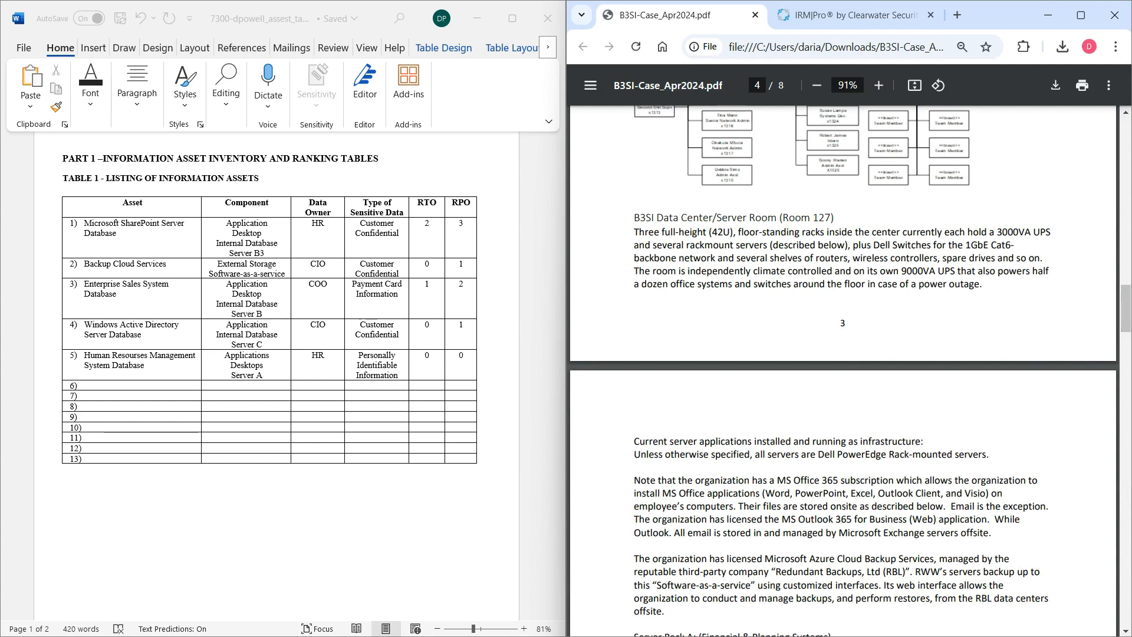
{"action": "left_click_drag", "start_coordinate": [857, 559], "coordinate": [970, 572]}
{"action": "left_click", "coordinate": [855, 15]}
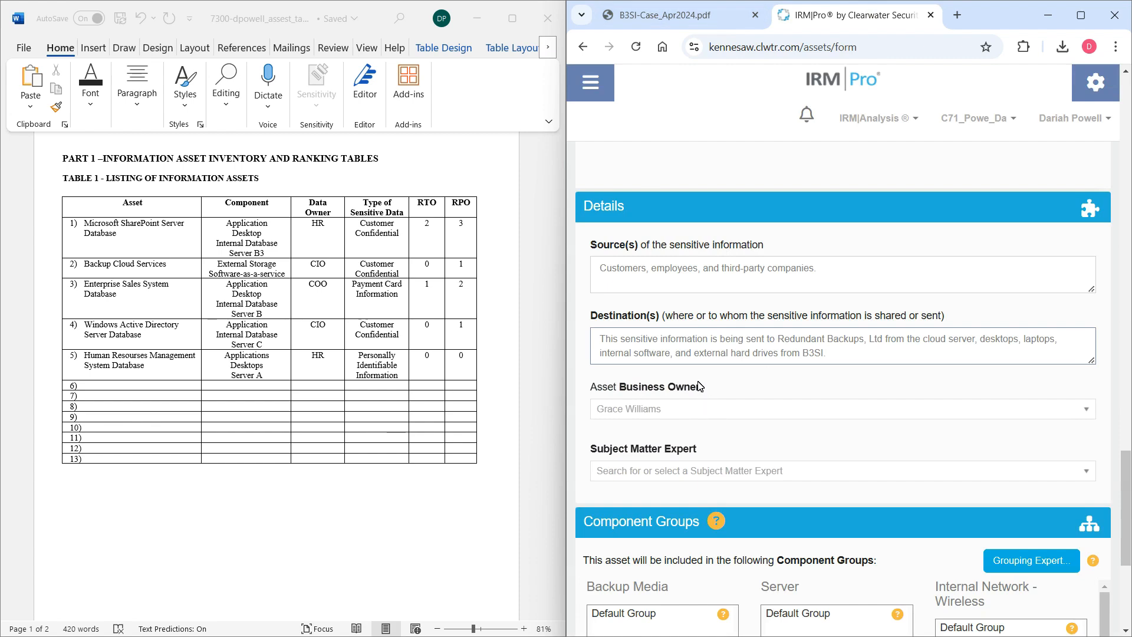
Check the asset's selected business owner against the executive staff and organization chart in the B3SI case PDF.
{"action": "left_click", "coordinate": [739, 418]}
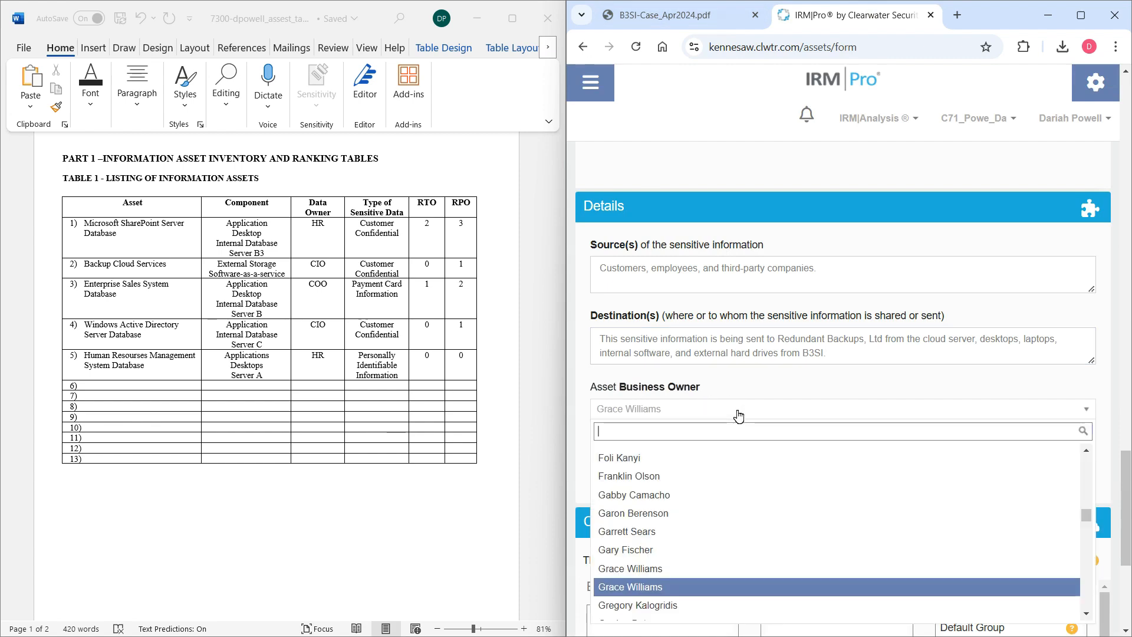
{"action": "left_click", "coordinate": [734, 384]}
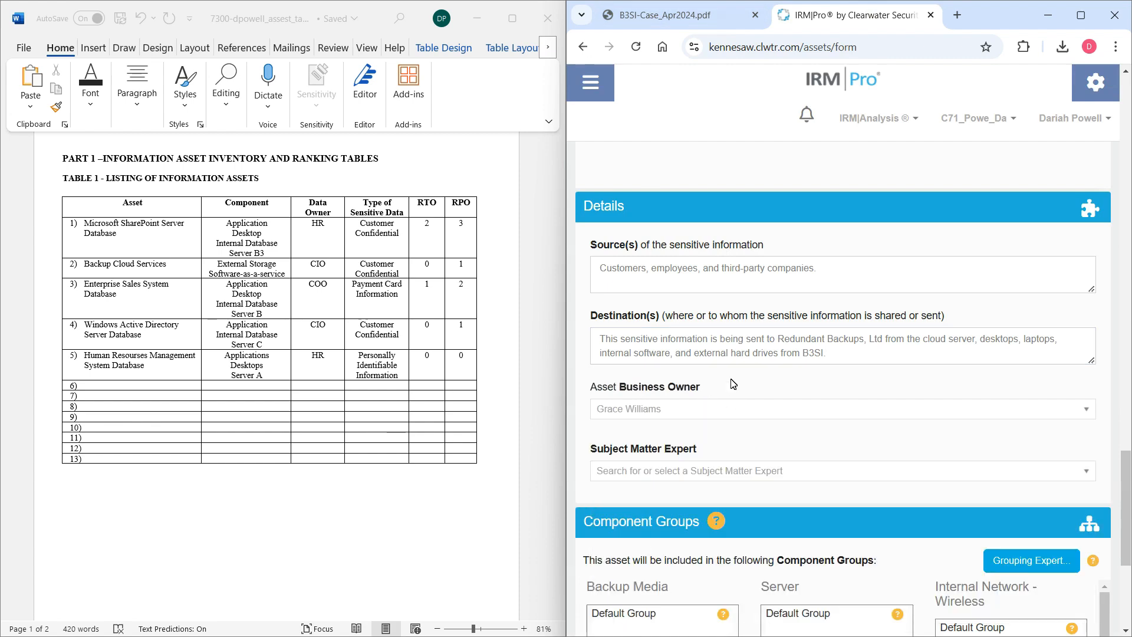
{"action": "left_click", "coordinate": [648, 10]}
{"action": "left_click_drag", "start_coordinate": [1123, 307], "coordinate": [1120, 163]}
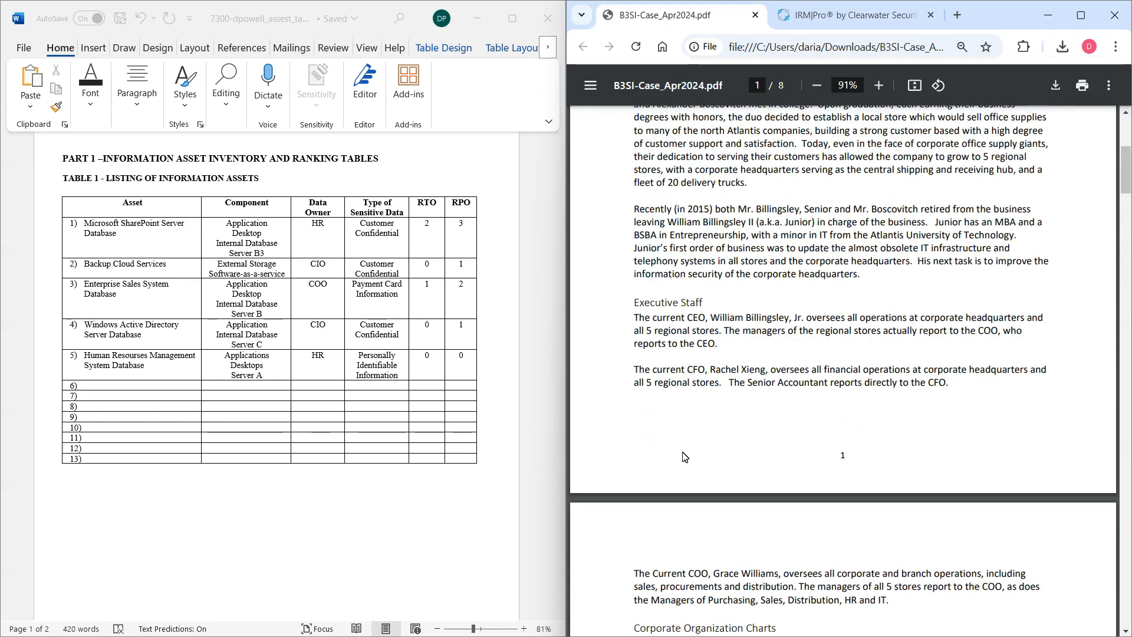
{"action": "scroll", "coordinate": [666, 469], "scroll_direction": "down", "scroll_amount": 1}
{"action": "scroll", "coordinate": [666, 469], "scroll_direction": "down", "scroll_amount": 2}
{"action": "left_click_drag", "start_coordinate": [639, 439], "coordinate": [648, 440]}
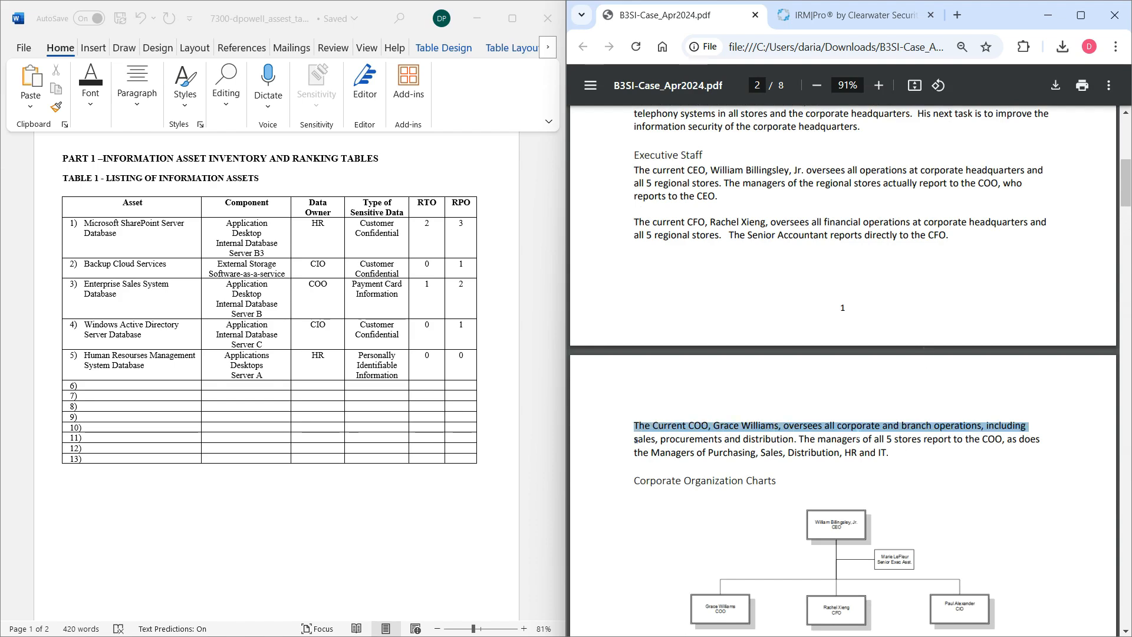
{"action": "left_click", "coordinate": [831, 23]}
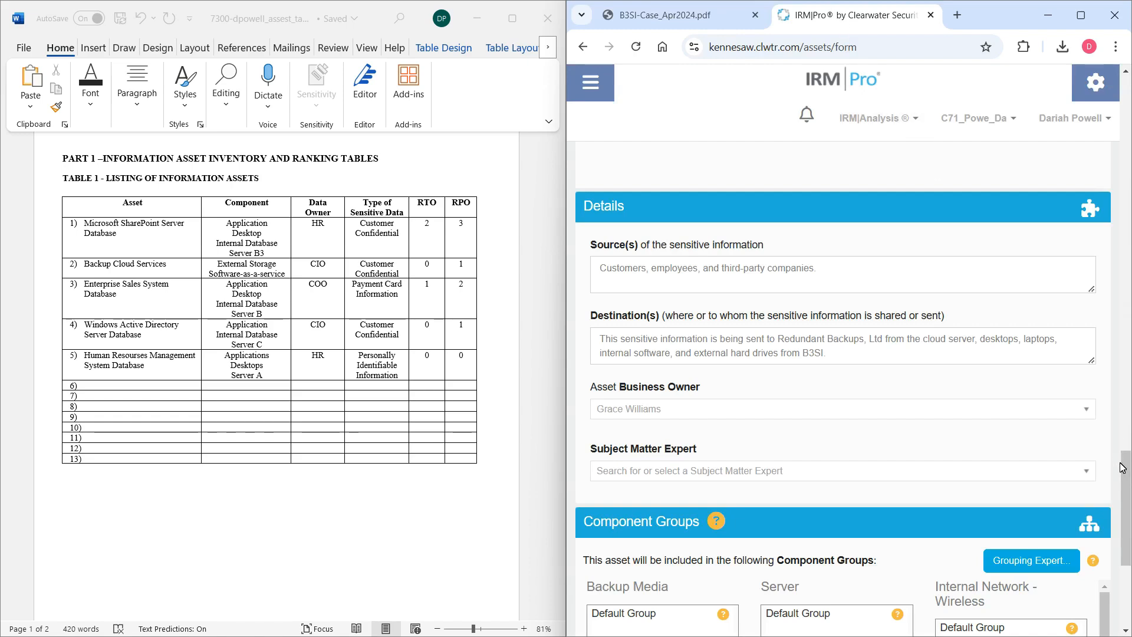
Set the asset's save status to Enabled and save it, with adding another asset after saving left on.
{"action": "left_click_drag", "start_coordinate": [1122, 468], "coordinate": [1131, 535]}
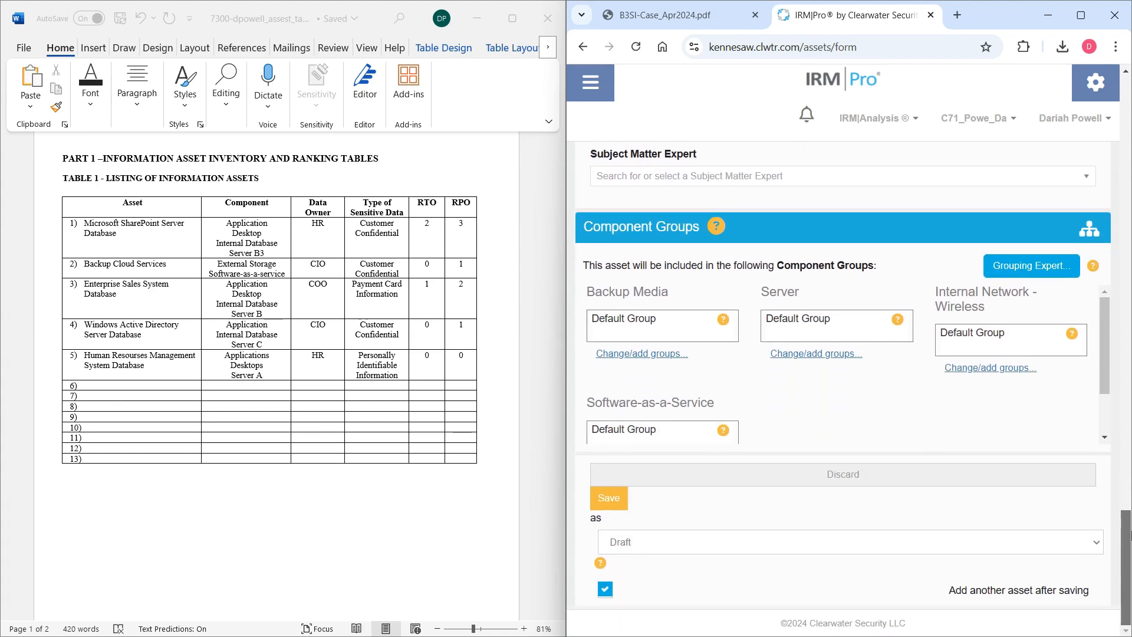
{"action": "left_click", "coordinate": [849, 548]}
{"action": "left_click", "coordinate": [634, 473]}
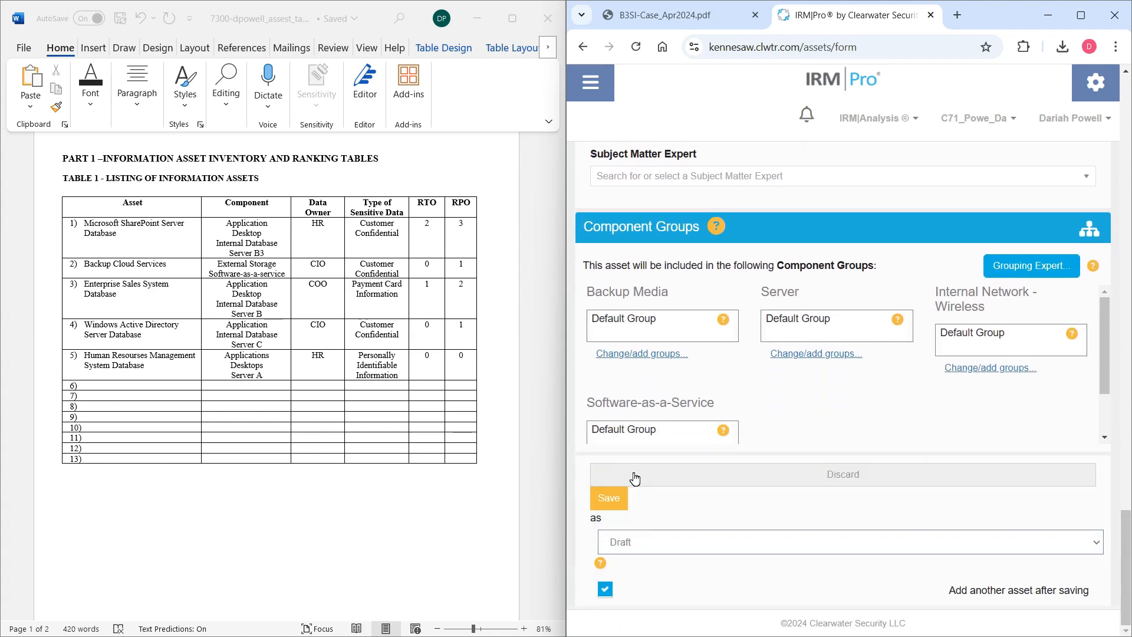
{"action": "scroll", "coordinate": [656, 415], "scroll_direction": "down", "scroll_amount": 2}
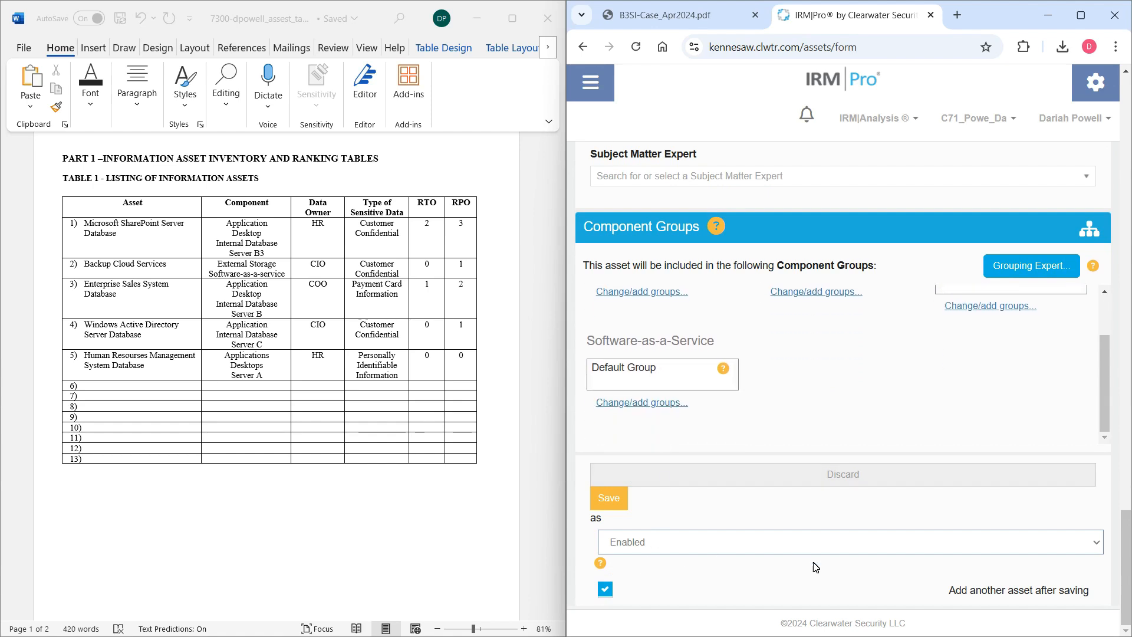
{"action": "left_click", "coordinate": [626, 511]}
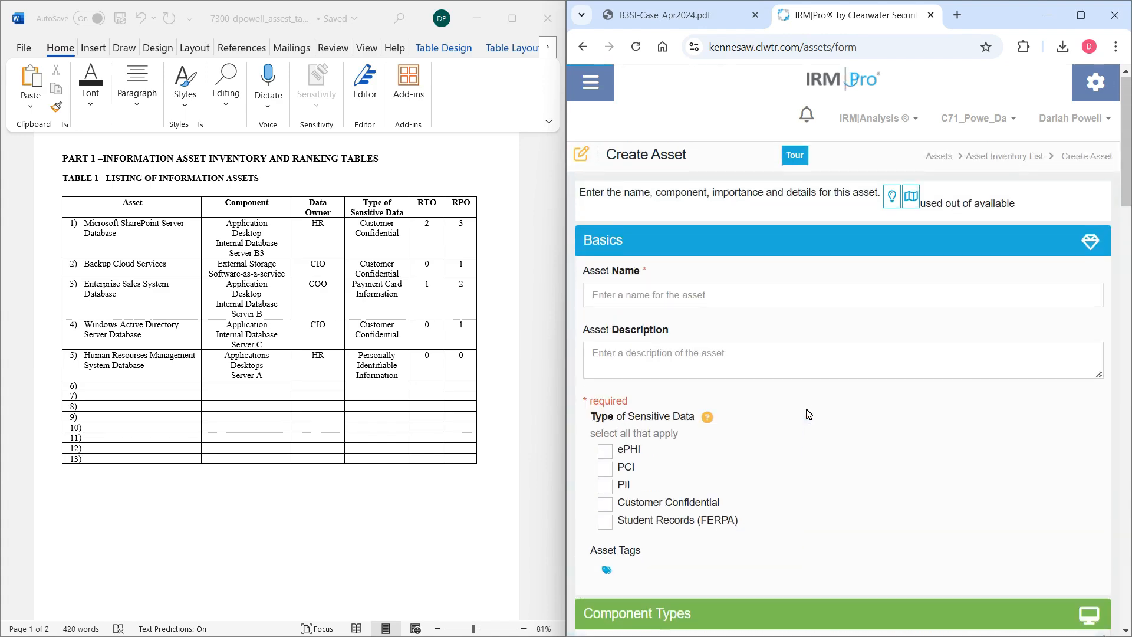
Open the Asset Inventory List and check the saved backup asset's entry.
{"action": "left_click", "coordinate": [590, 82]}
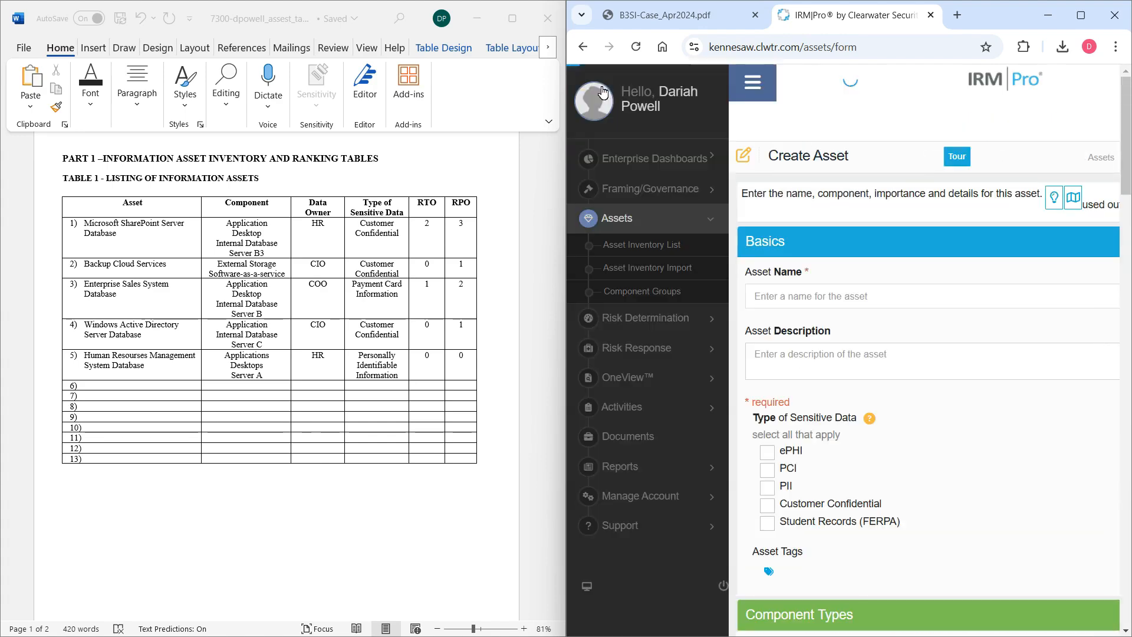
{"action": "left_click", "coordinate": [708, 270]}
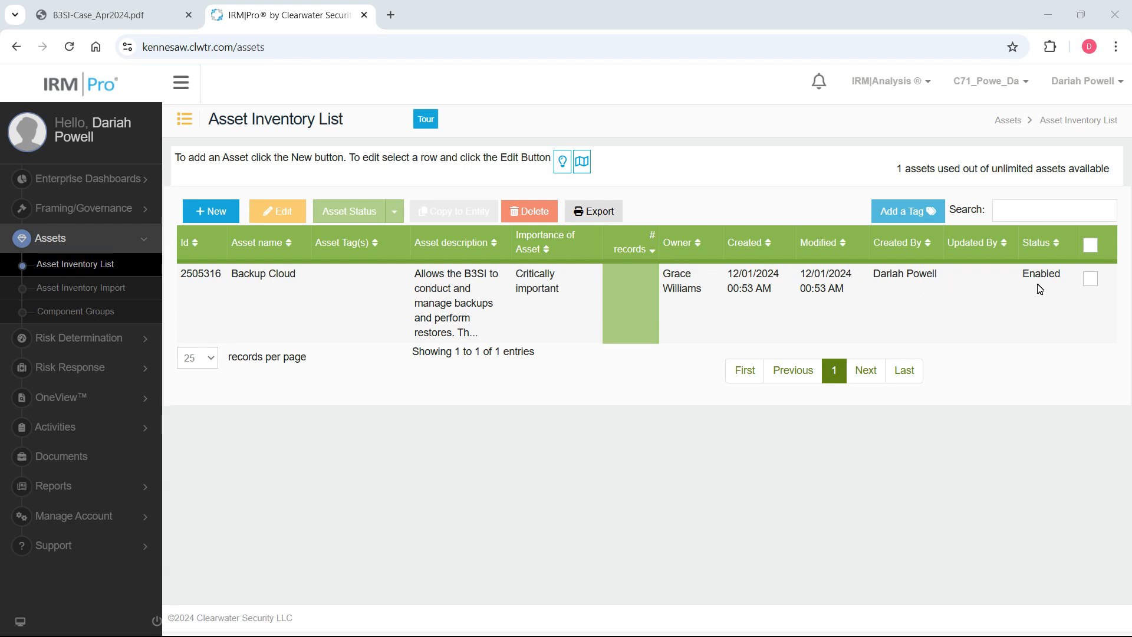
{"action": "mouse_move", "coordinate": [397, 294]}
{"action": "left_click", "coordinate": [216, 217]}
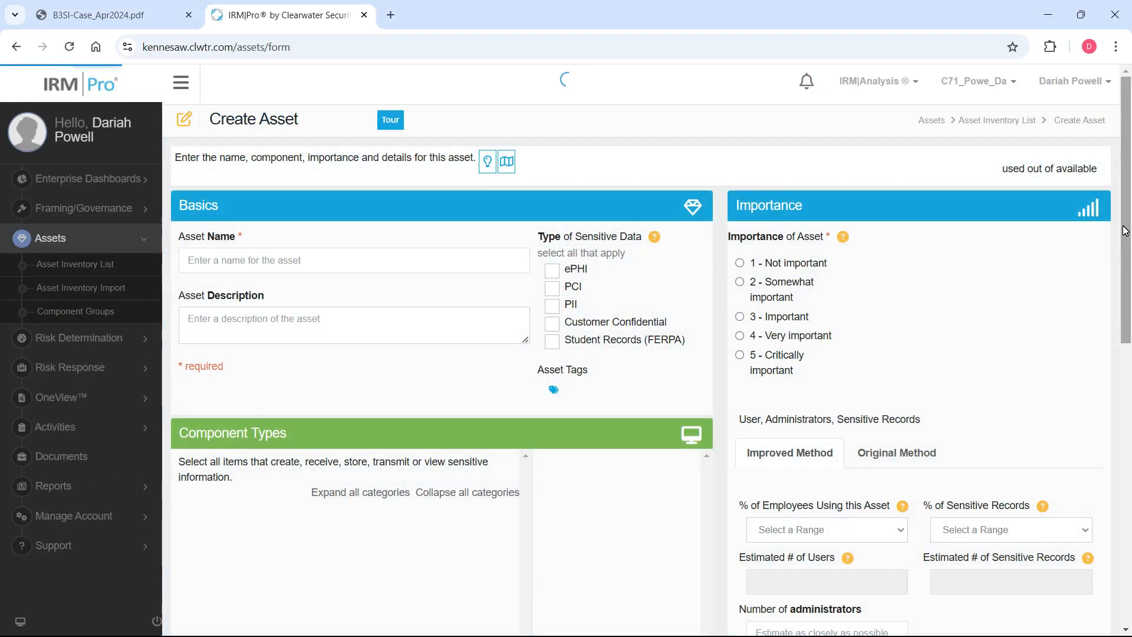
{"action": "mouse_move", "coordinate": [1125, 231]}
{"action": "left_mouse_down"}
{"action": "mouse_move", "coordinate": [1127, 386]}
{"action": "mouse_move", "coordinate": [1123, 209]}
{"action": "left_mouse_up"}
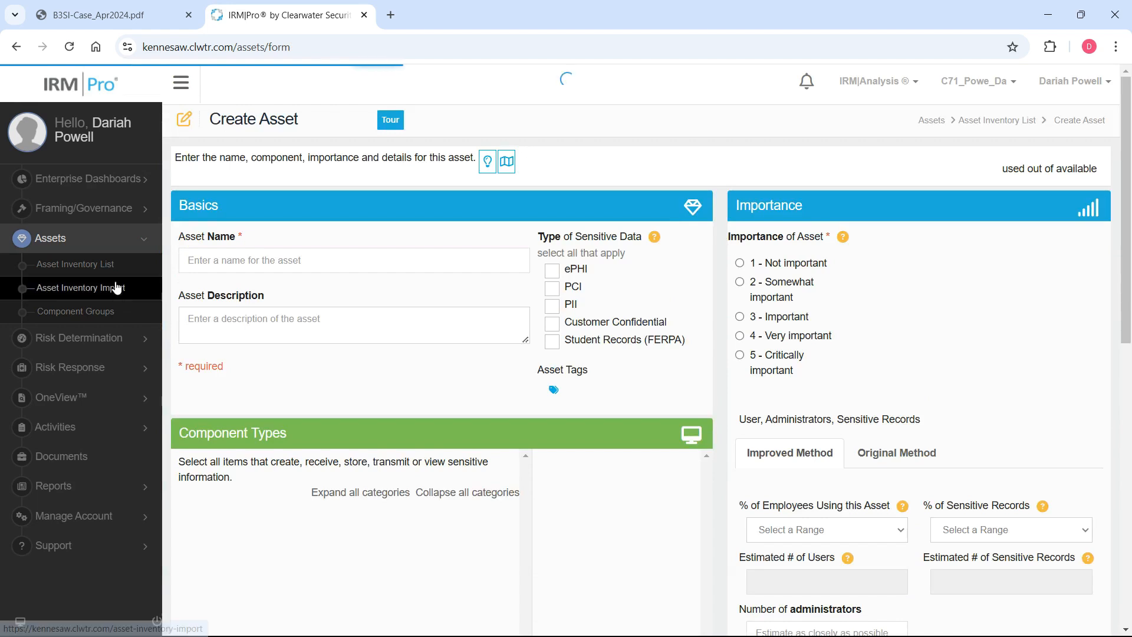
{"action": "left_click", "coordinate": [101, 265]}
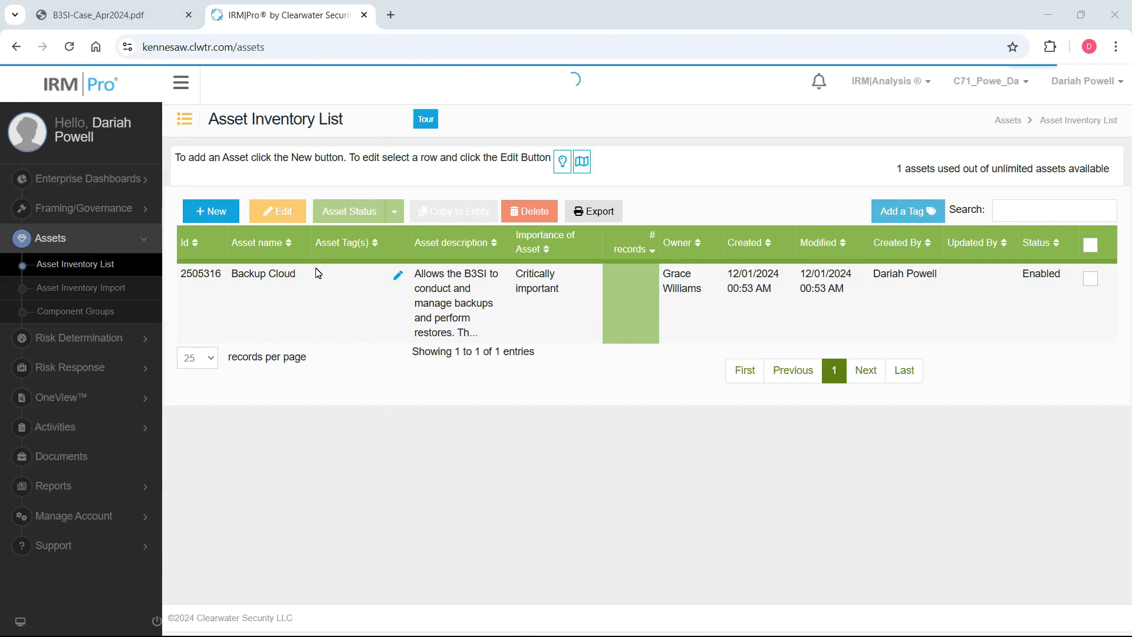
Review Table 1 in the Word document beside the asset inventory, then return the inventory to full size.
{"action": "key", "text": "super+Right"}
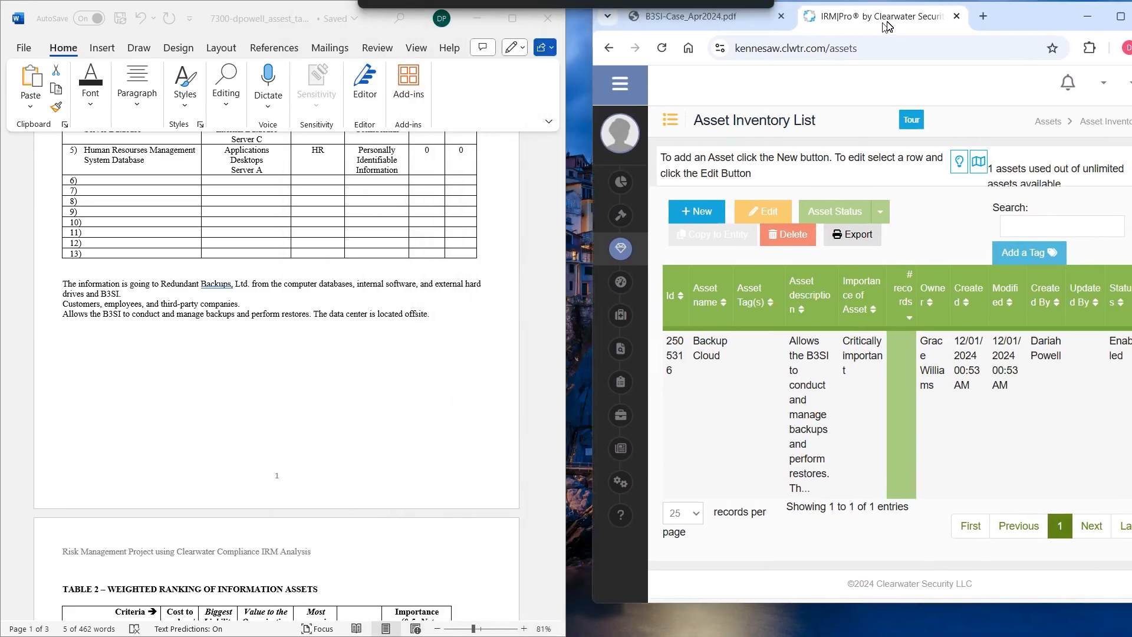
{"action": "scroll", "coordinate": [221, 298], "scroll_direction": "up", "scroll_amount": 5}
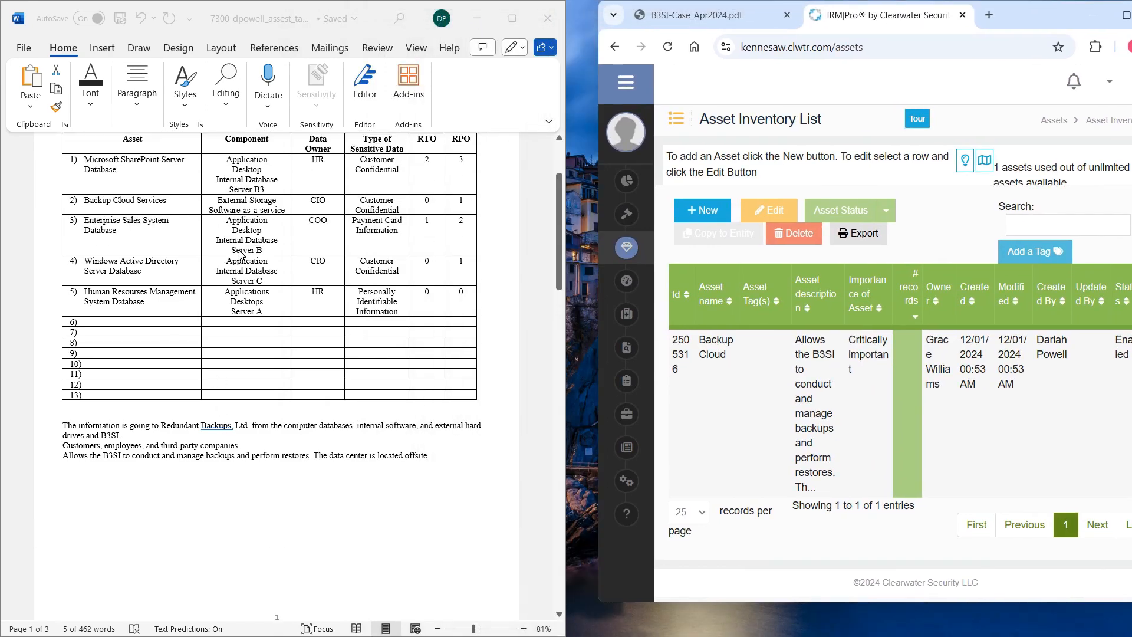
{"action": "mouse_move", "coordinate": [627, 380]}
{"action": "left_click", "coordinate": [1123, 22]}
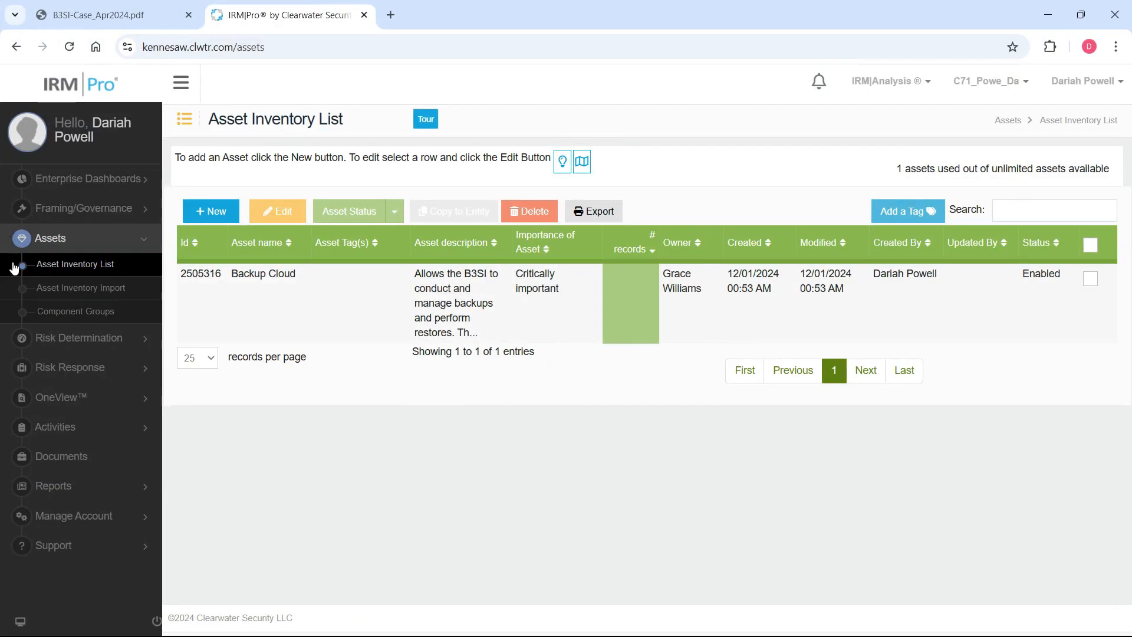
Open the Component Groups page and examine the component types available besides Network Device.
{"action": "left_click", "coordinate": [89, 318]}
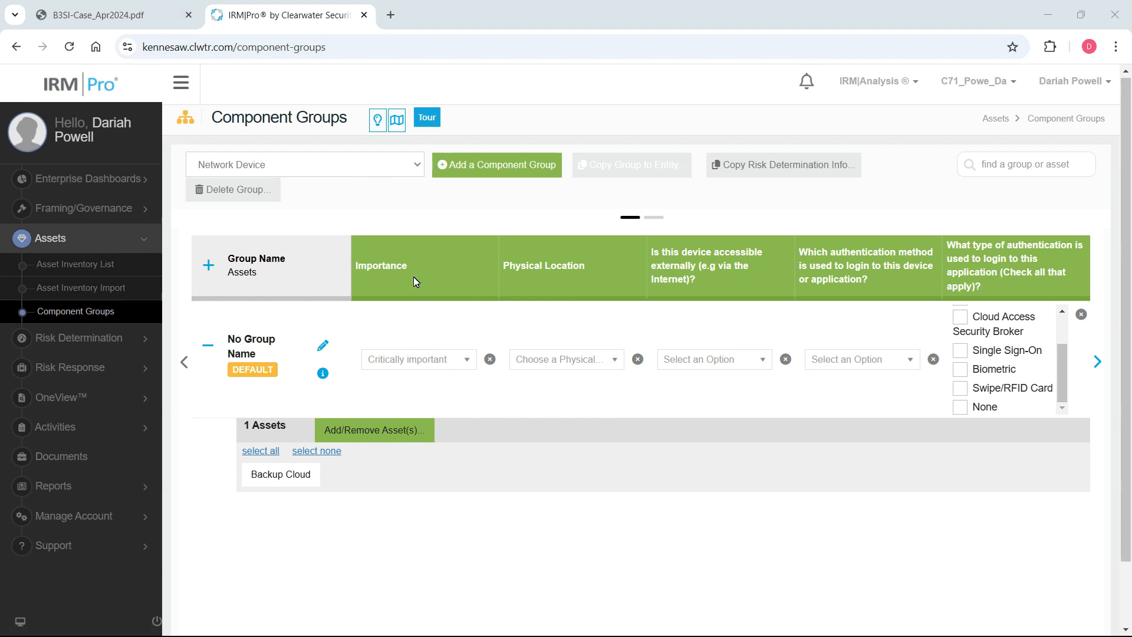
{"action": "left_click", "coordinate": [344, 170]}
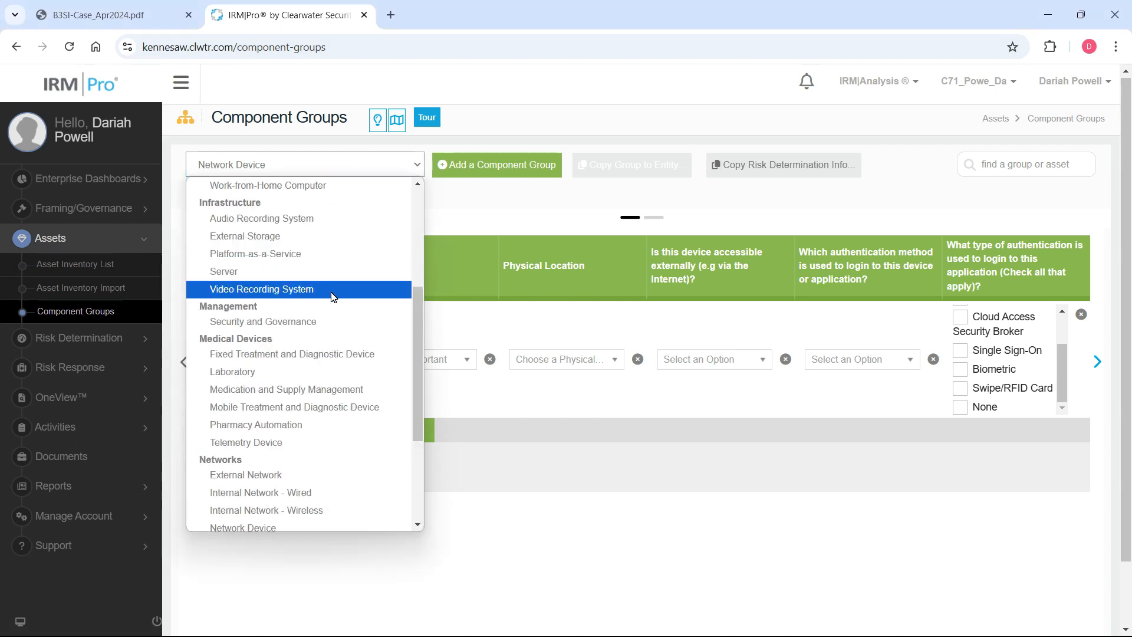
{"action": "left_click_drag", "start_coordinate": [416, 401], "coordinate": [399, 435]}
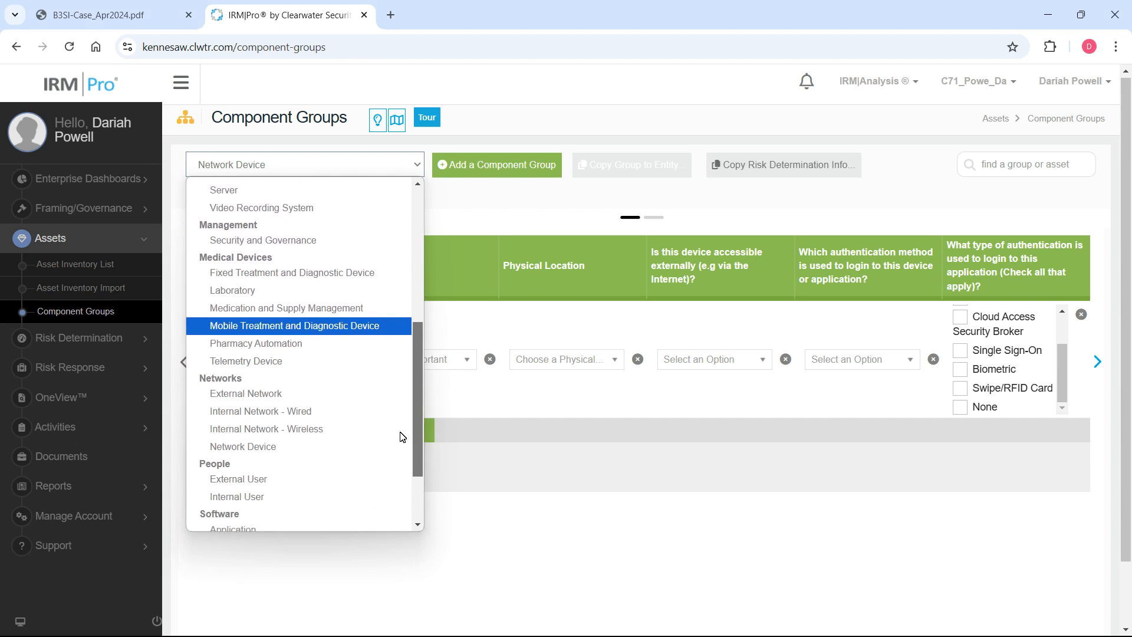
{"action": "left_click", "coordinate": [525, 515]}
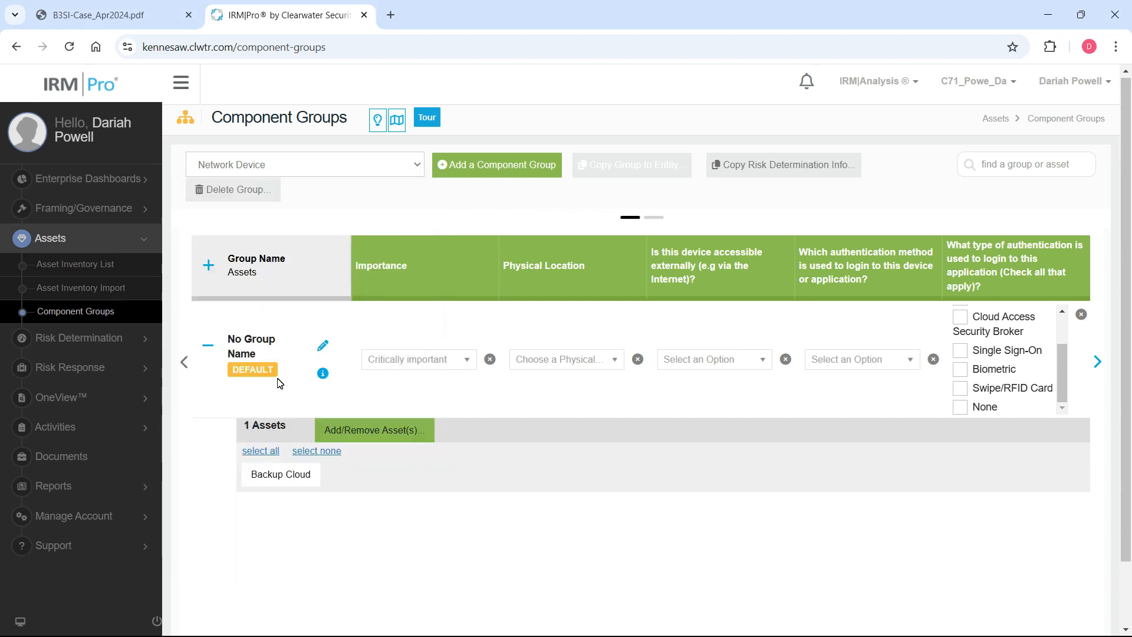
{"action": "left_click", "coordinate": [291, 170]}
{"action": "left_click", "coordinate": [511, 515]}
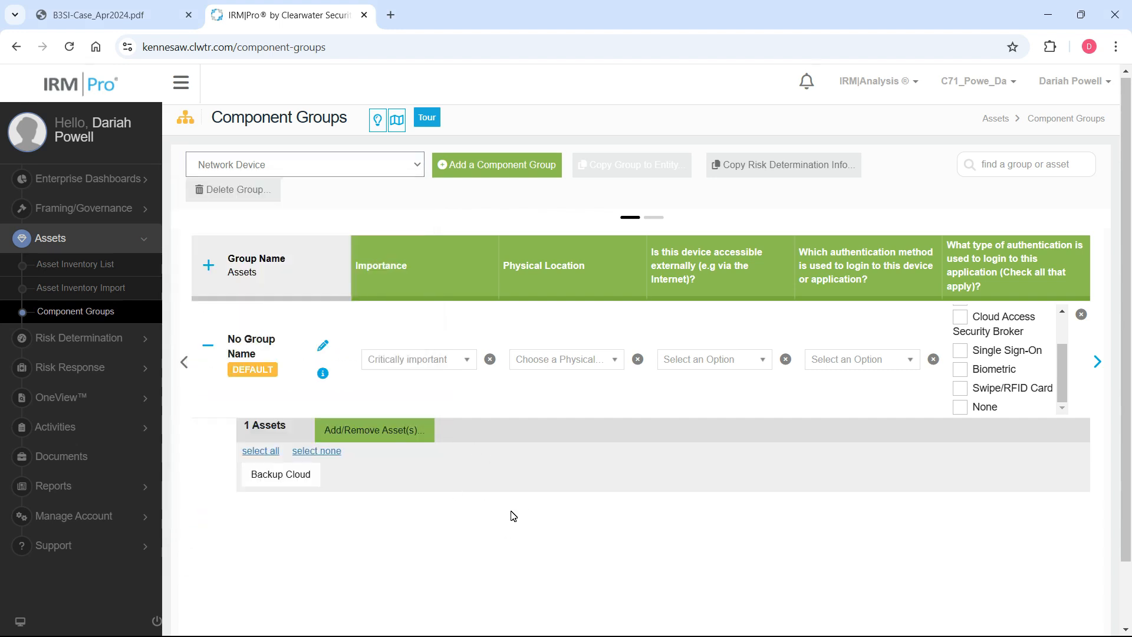
{"action": "left_click", "coordinate": [402, 164]}
{"action": "scroll", "coordinate": [396, 427], "scroll_direction": "down", "scroll_amount": 6}
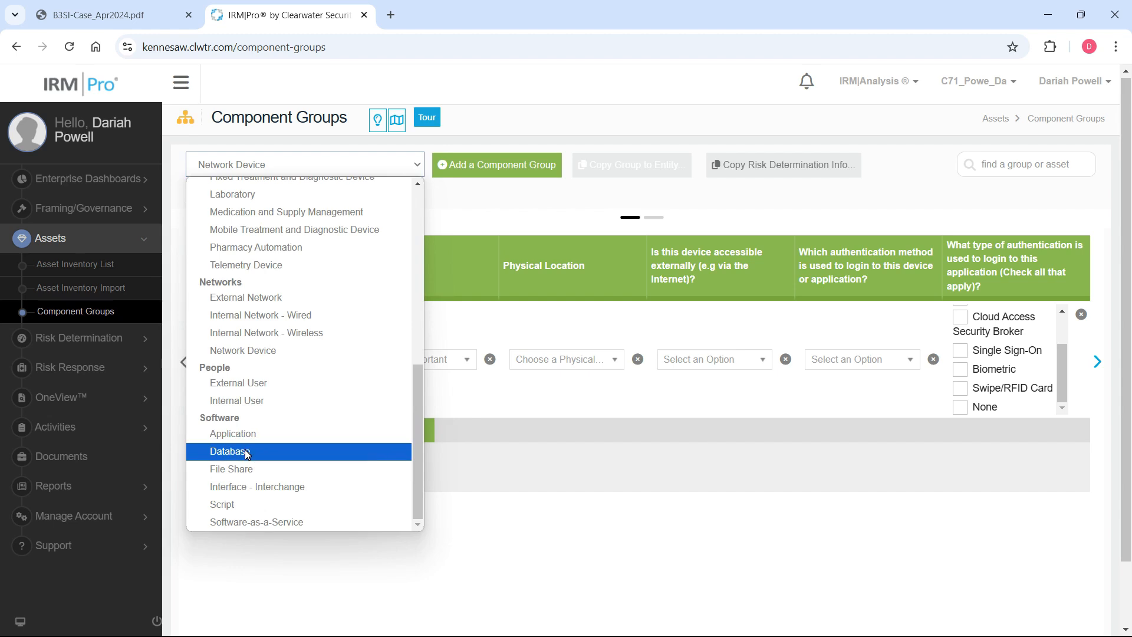
{"action": "scroll", "coordinate": [342, 328], "scroll_direction": "up", "scroll_amount": 5}
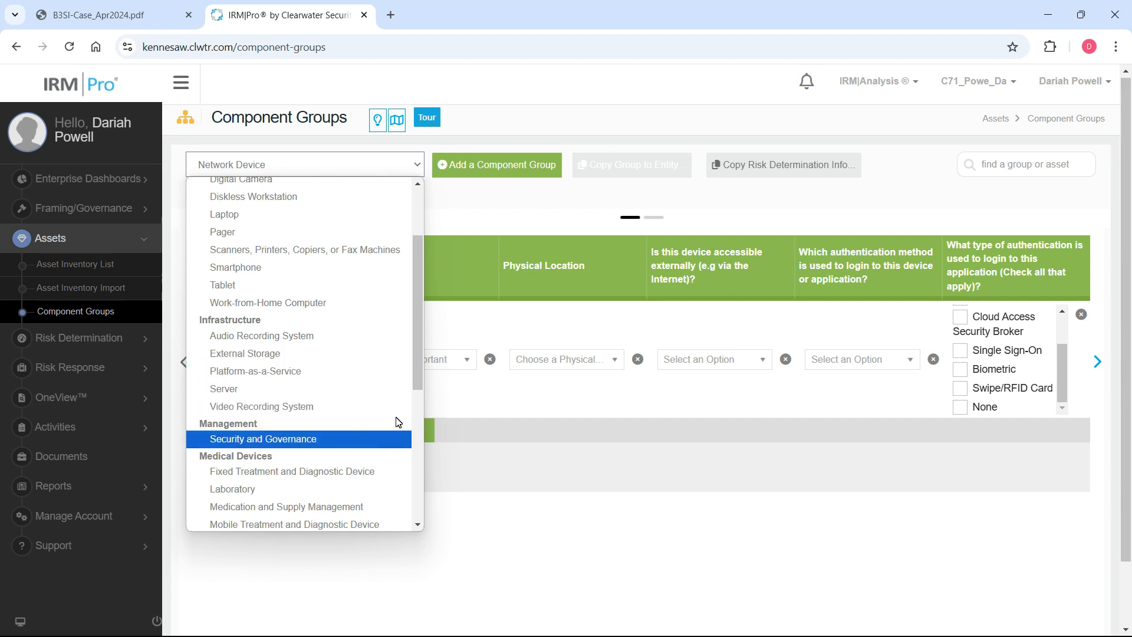
{"action": "left_click", "coordinate": [439, 405]}
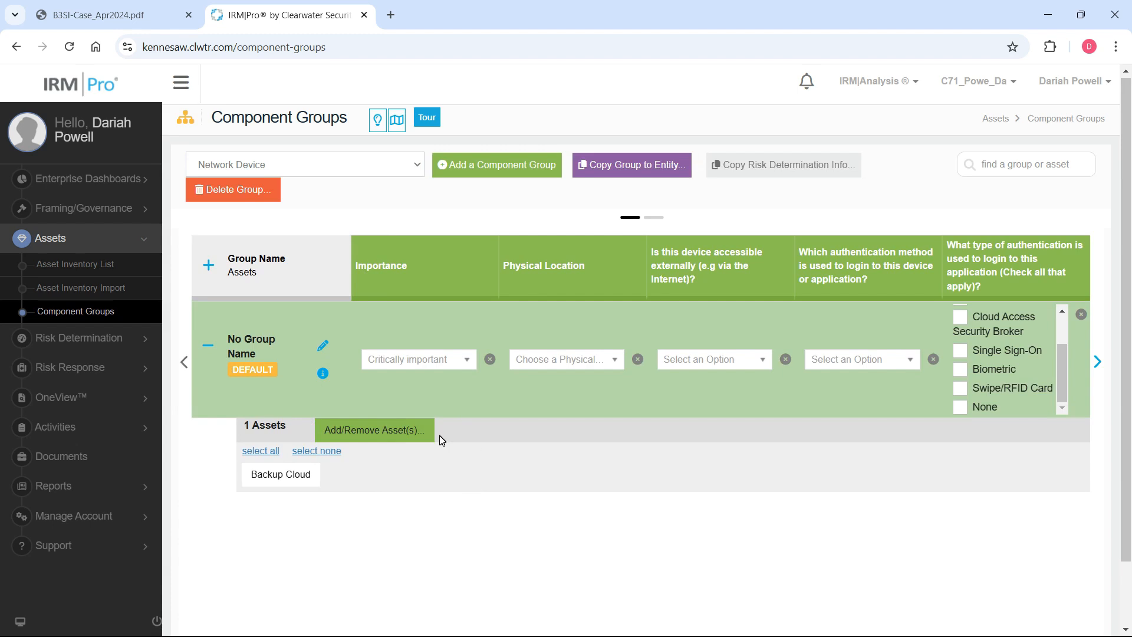
{"action": "left_click", "coordinate": [330, 165]}
{"action": "left_click", "coordinate": [522, 229]}
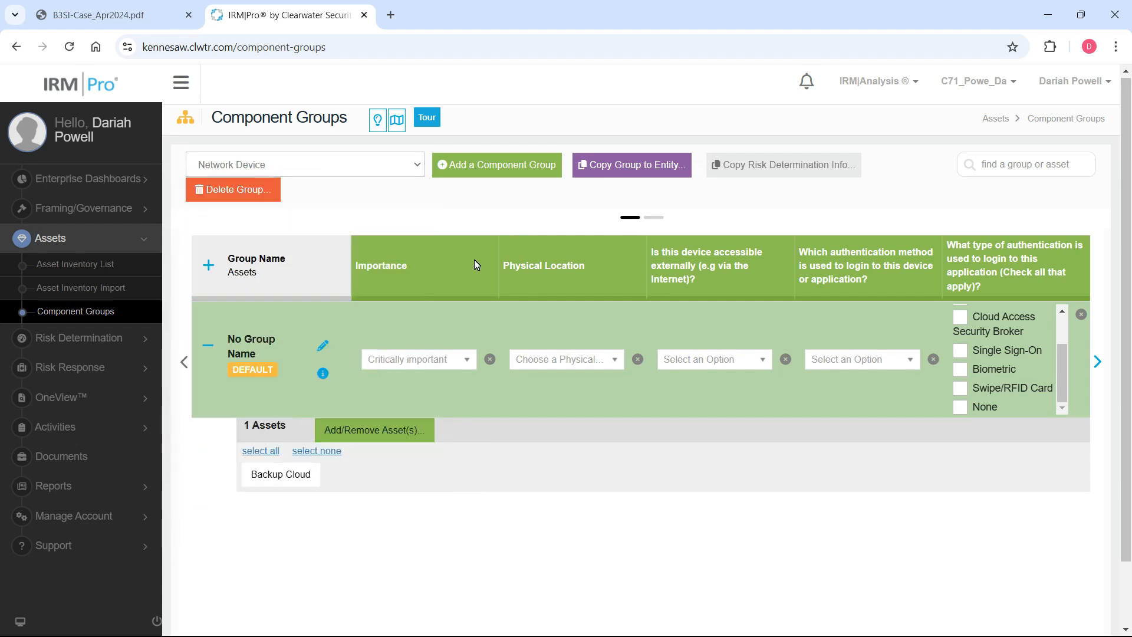
{"action": "left_click", "coordinate": [361, 168]}
{"action": "left_click", "coordinate": [492, 235]}
Rename the default Network Device component group to "Backup Device".
{"action": "left_click", "coordinate": [324, 345]}
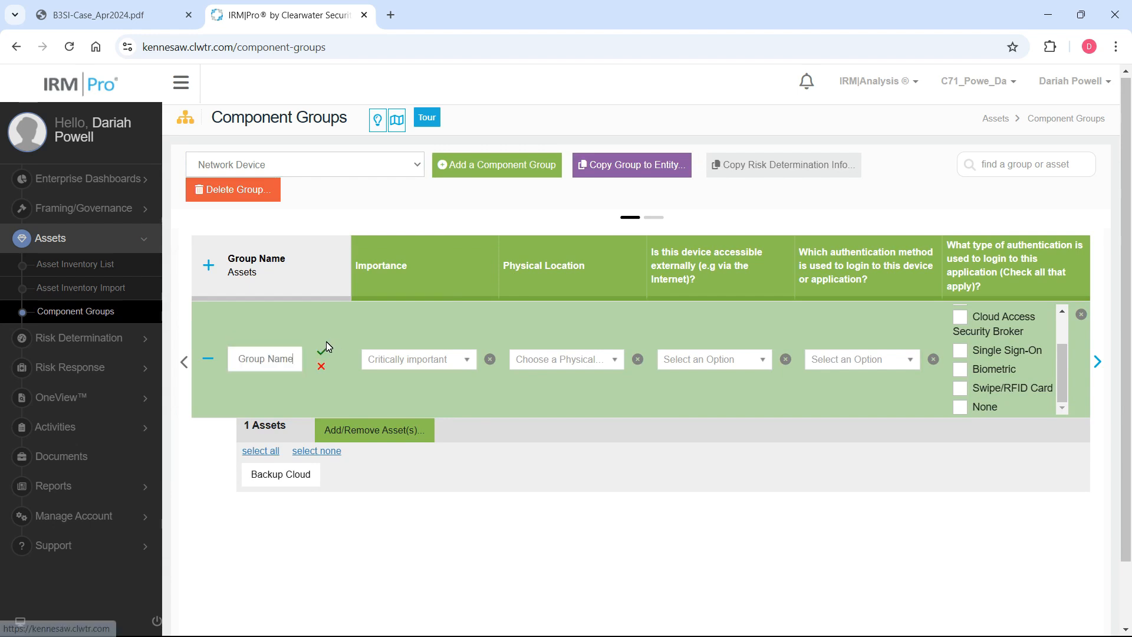
{"action": "left_click_drag", "start_coordinate": [303, 361], "coordinate": [200, 359]}
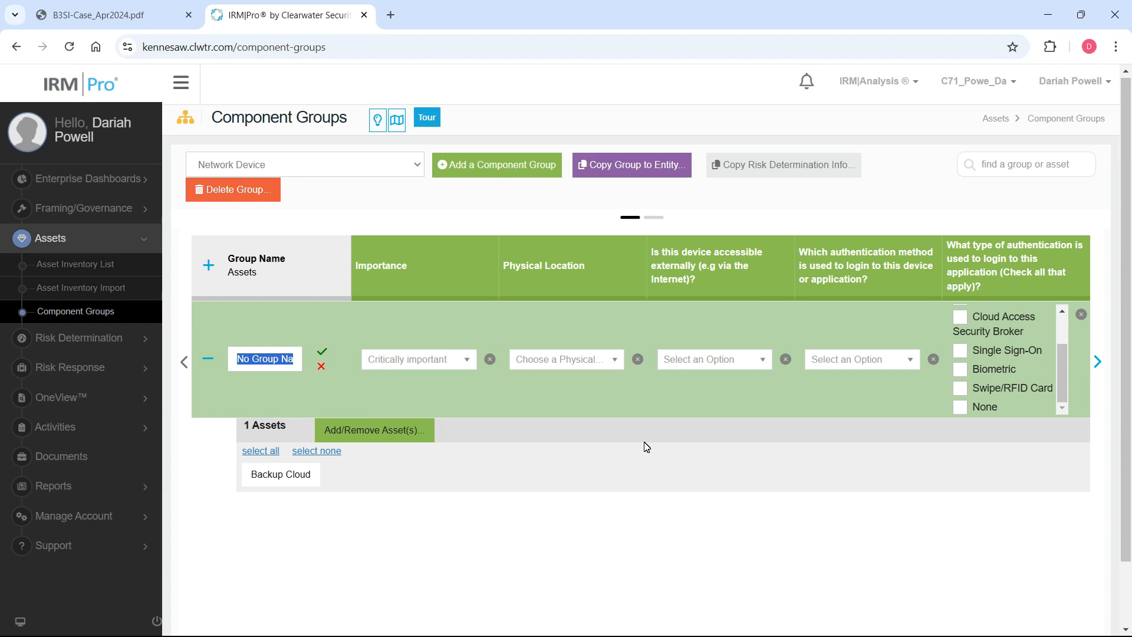
{"action": "type", "text": "B"}
{"action": "key", "text": "BackSpace"}
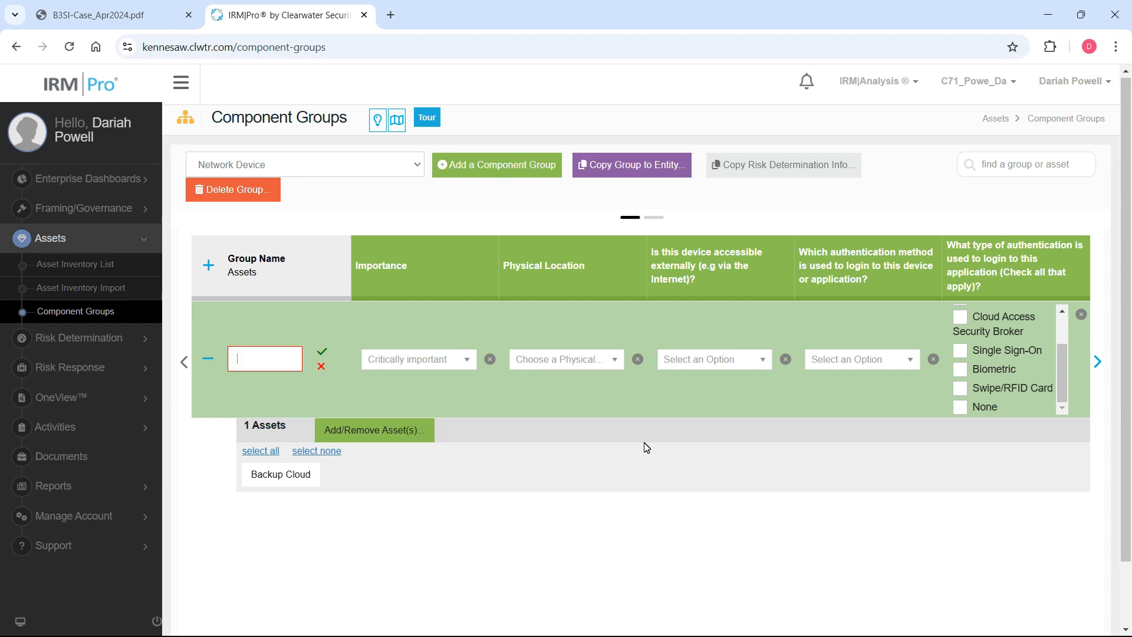
{"action": "type", "text": "Back"}
{"action": "type", "text": "up Dev"}
{"action": "type", "text": "ice"}
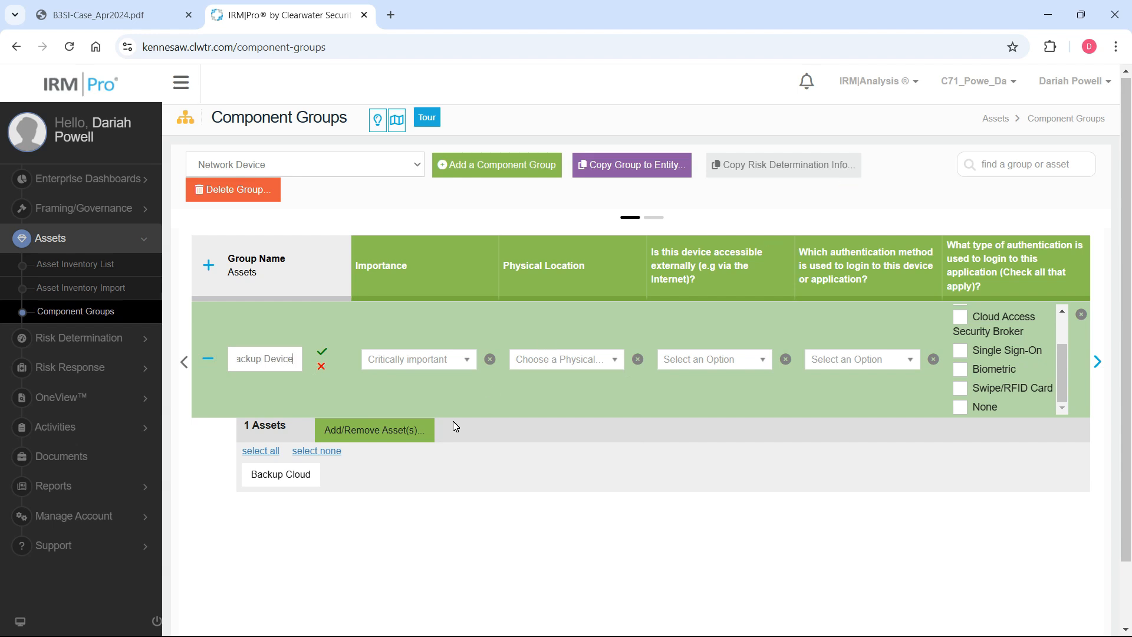
{"action": "left_click", "coordinate": [323, 354]}
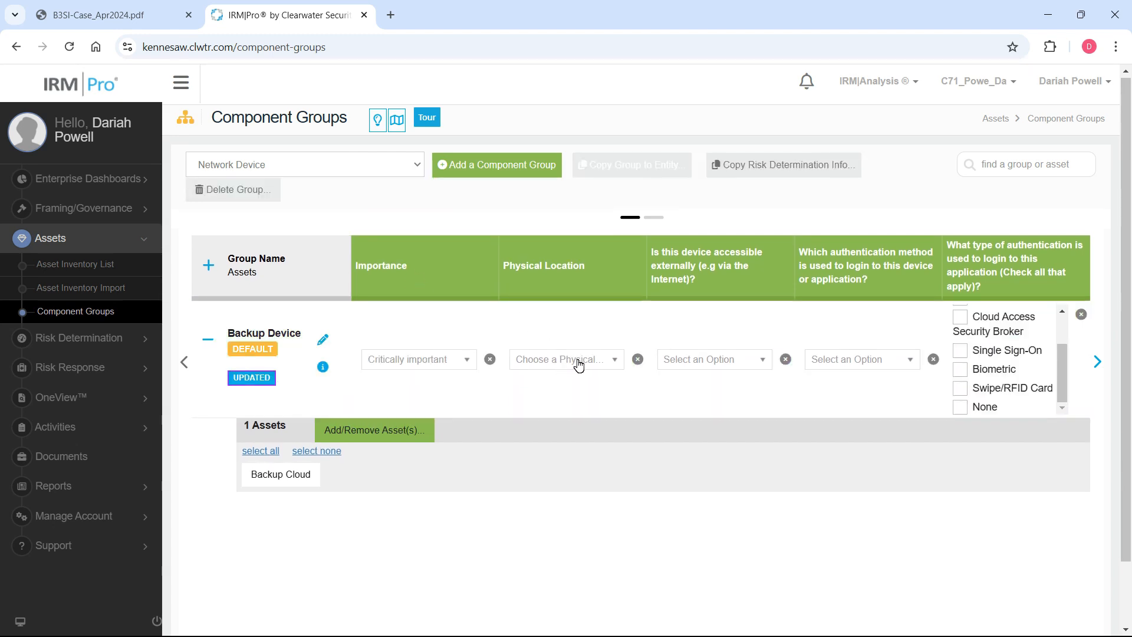
Complete the Backup Device group's details with Offsite location, secure external access, Unique User, AD Integrated, Single Sign-On, and Both for the system's origin.
{"action": "left_click", "coordinate": [578, 362]}
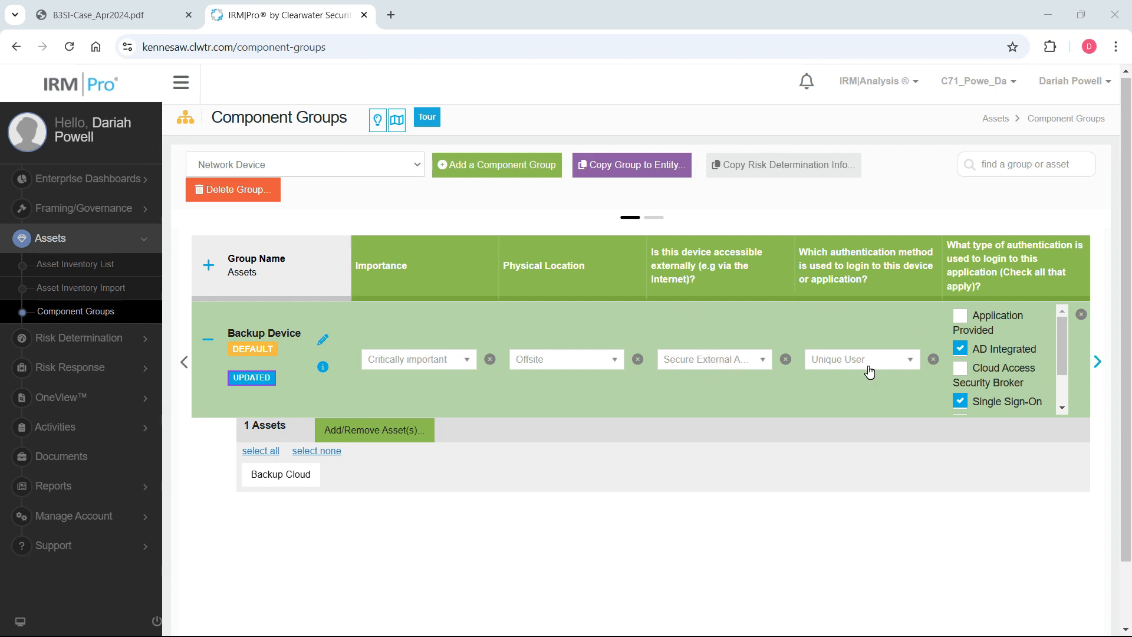
{"action": "left_click", "coordinate": [1099, 365]}
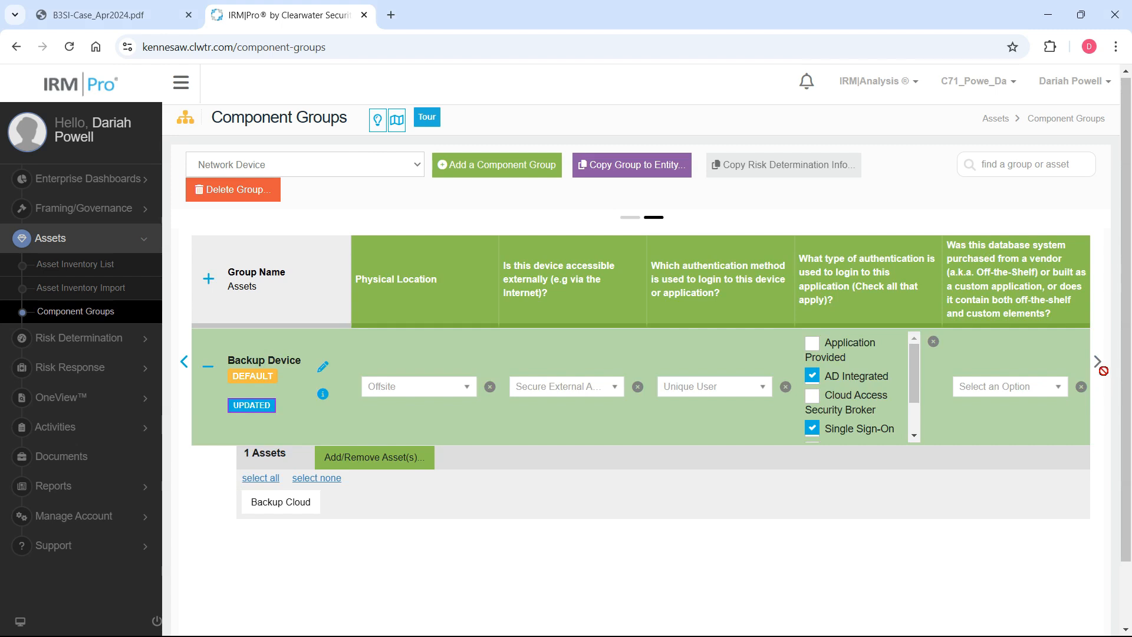
{"action": "left_click", "coordinate": [1032, 390]}
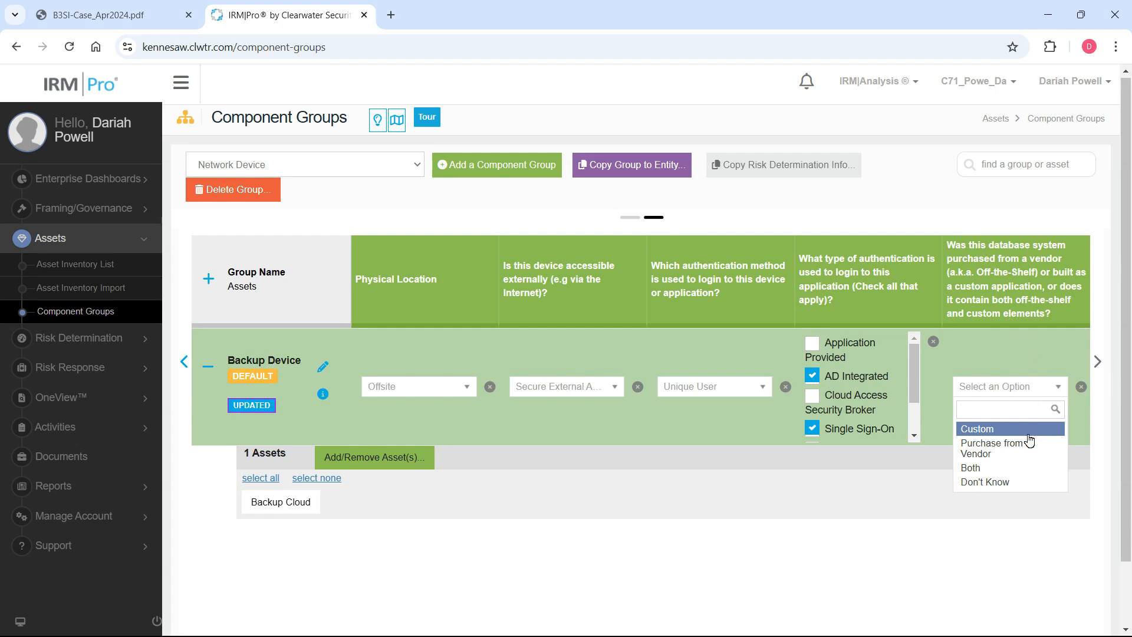
{"action": "left_click", "coordinate": [1018, 469]}
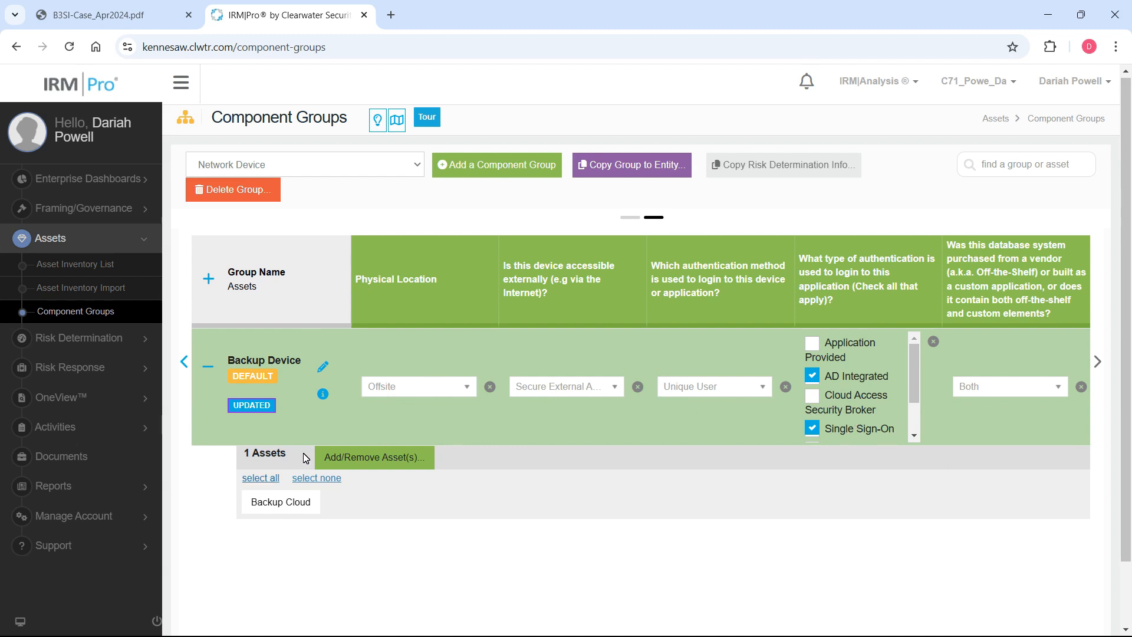
Switch the component groups from Network Device to the Software-as-a-Service type.
{"action": "left_click", "coordinate": [299, 169]}
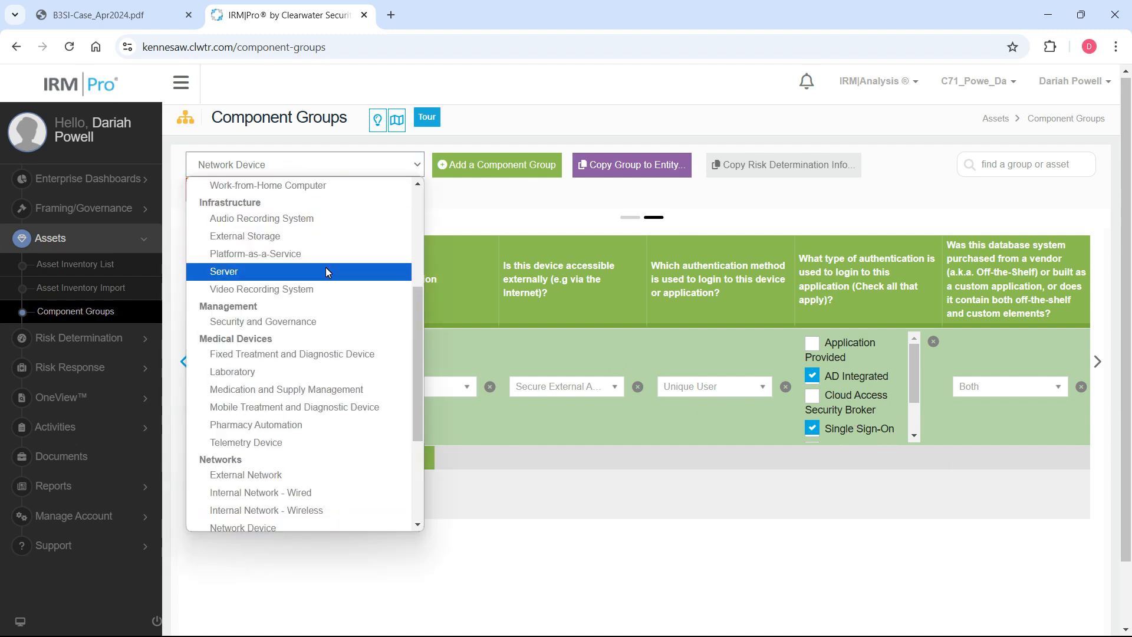
{"action": "left_click_drag", "start_coordinate": [422, 319], "coordinate": [433, 397]}
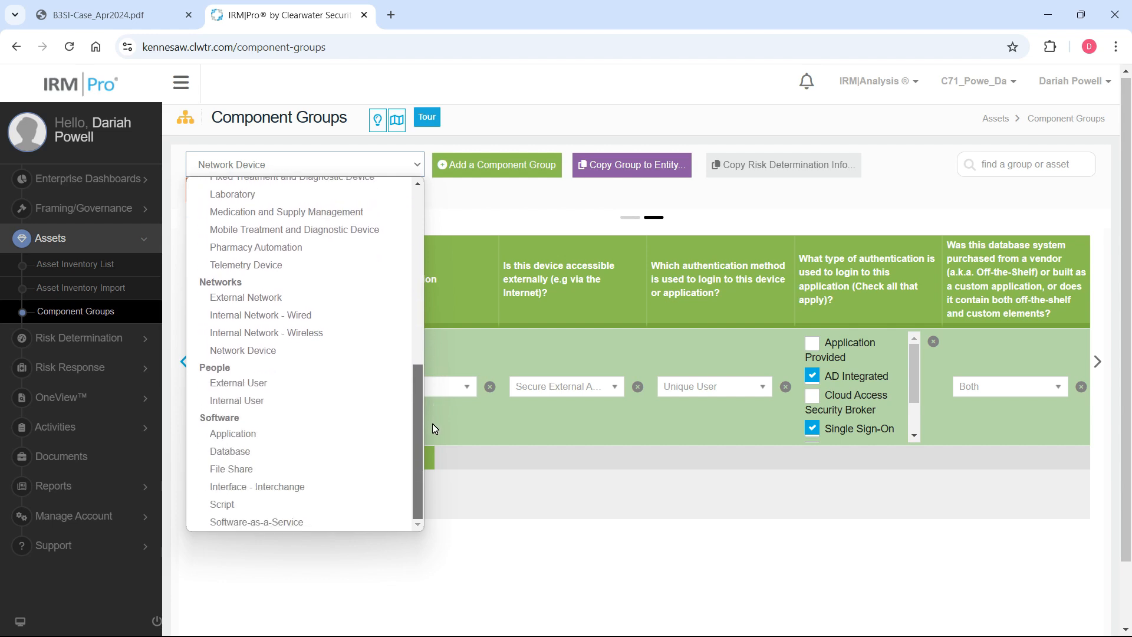
{"action": "left_click_drag", "start_coordinate": [414, 453], "coordinate": [413, 464]}
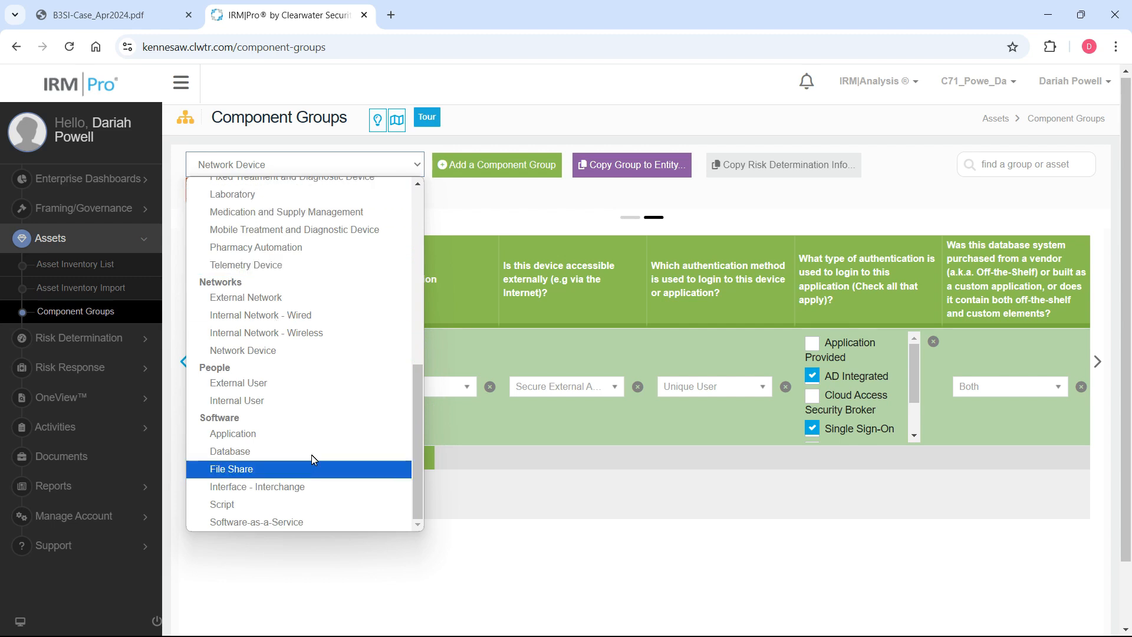
{"action": "left_click", "coordinate": [482, 526]}
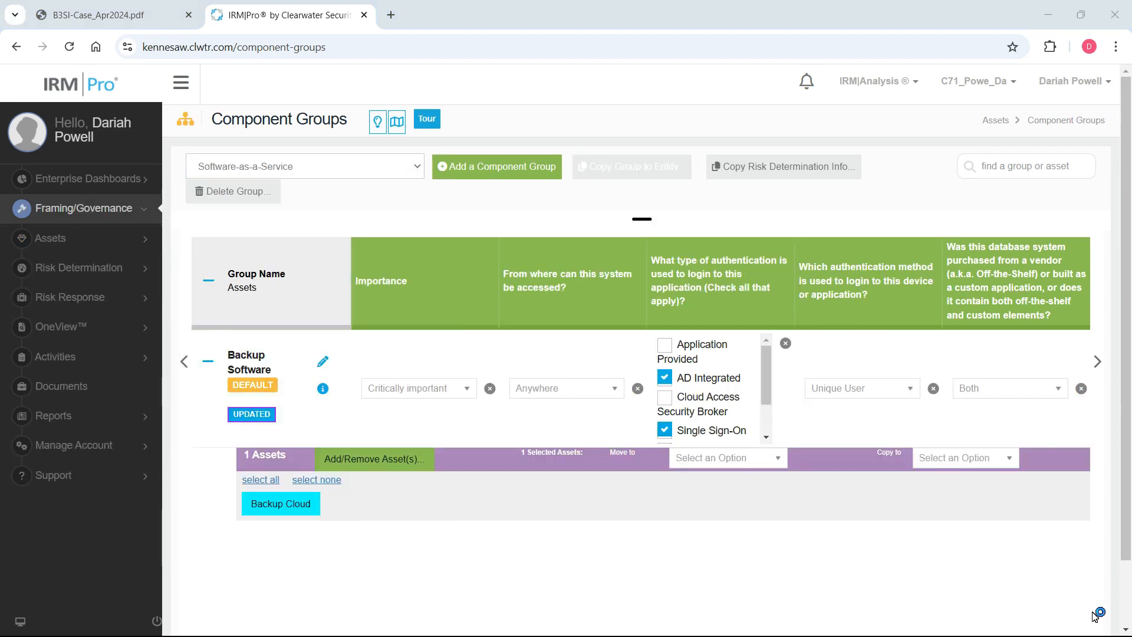
Look through the full list of component types, then deselect the Backup Cloud asset in the Backup Software group.
{"action": "left_click", "coordinate": [318, 168]}
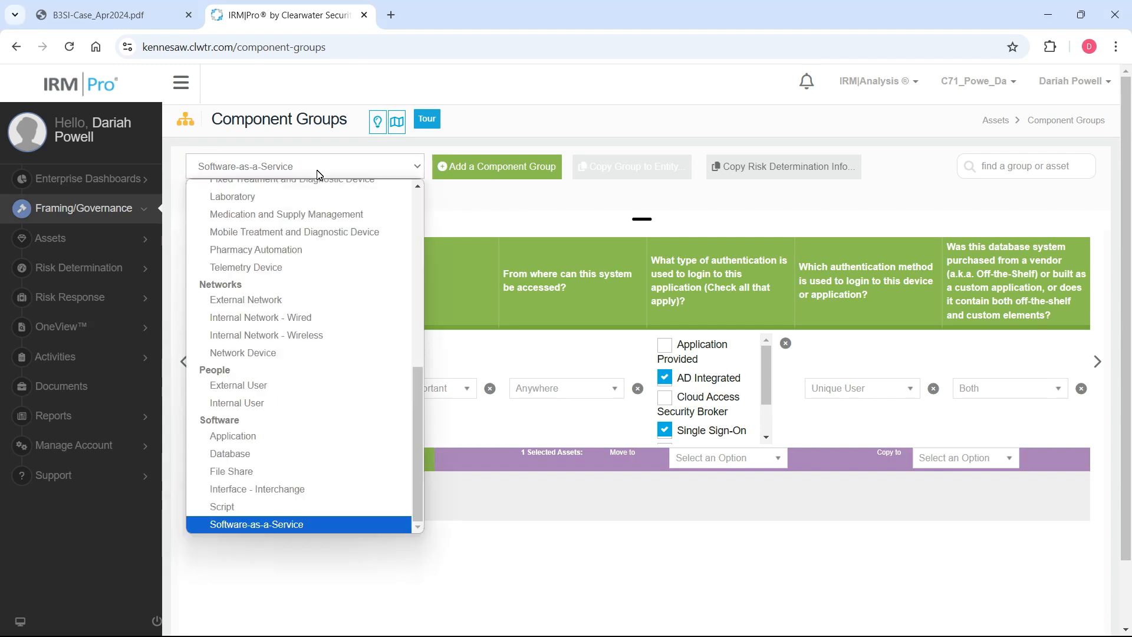
{"action": "scroll", "coordinate": [422, 409], "scroll_direction": "up", "scroll_amount": 1}
{"action": "left_click_drag", "start_coordinate": [421, 409], "coordinate": [329, 225]}
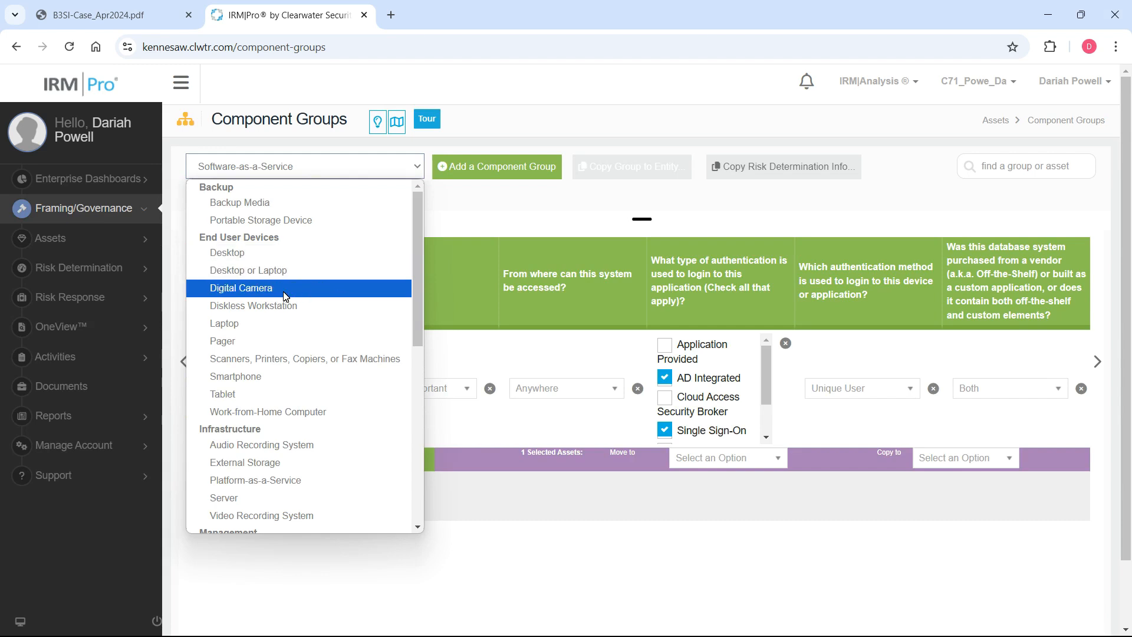
{"action": "left_click", "coordinate": [143, 245]}
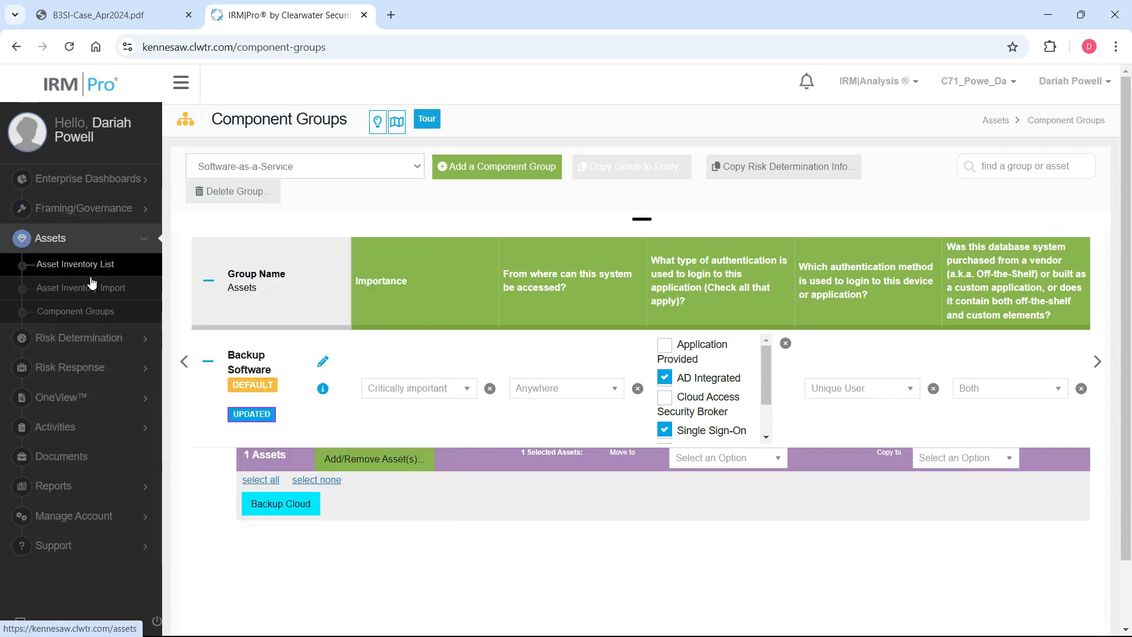
{"action": "left_click", "coordinate": [142, 239]}
{"action": "left_click", "coordinate": [417, 167]}
{"action": "scroll", "coordinate": [328, 258], "scroll_direction": "up", "scroll_amount": 1}
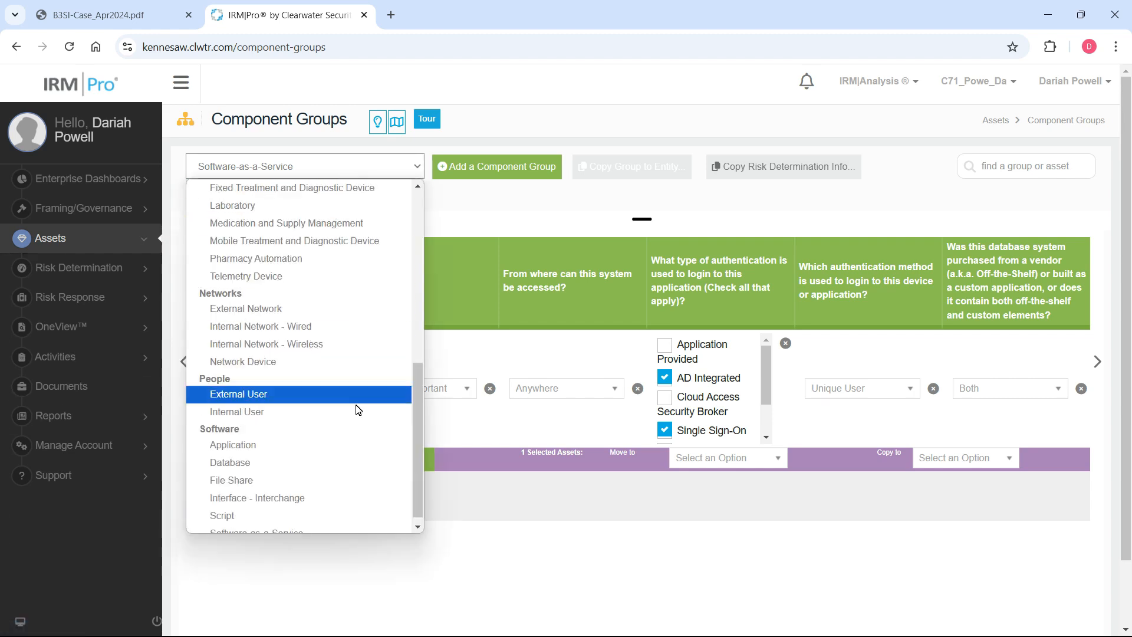
{"action": "left_click_drag", "start_coordinate": [420, 386], "coordinate": [420, 408]}
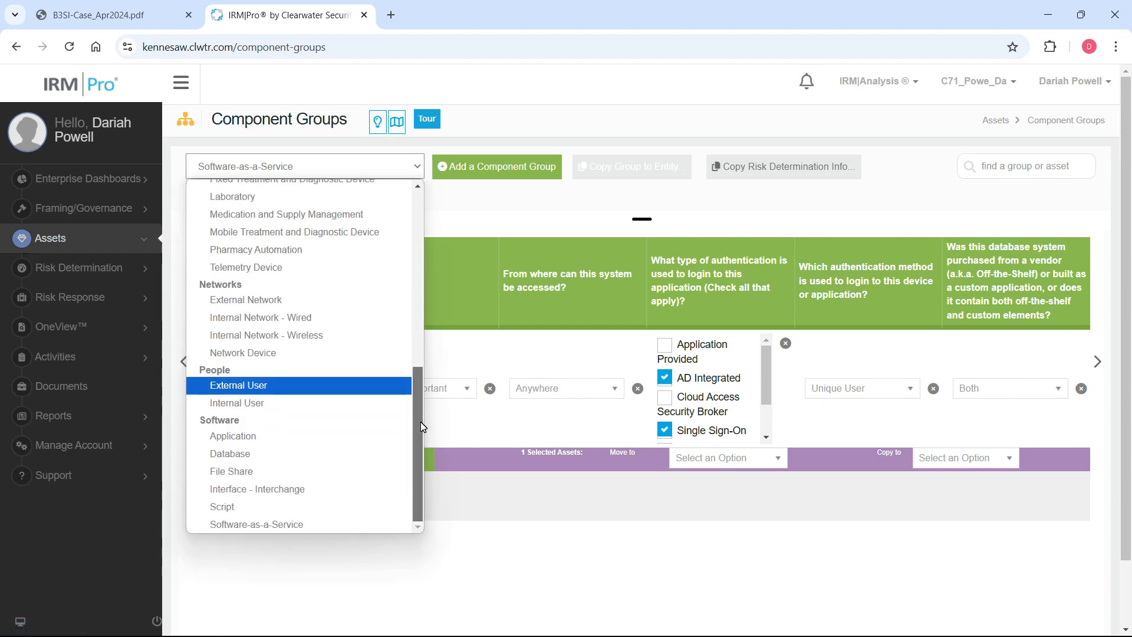
{"action": "scroll", "coordinate": [397, 299], "scroll_direction": "up", "scroll_amount": 6}
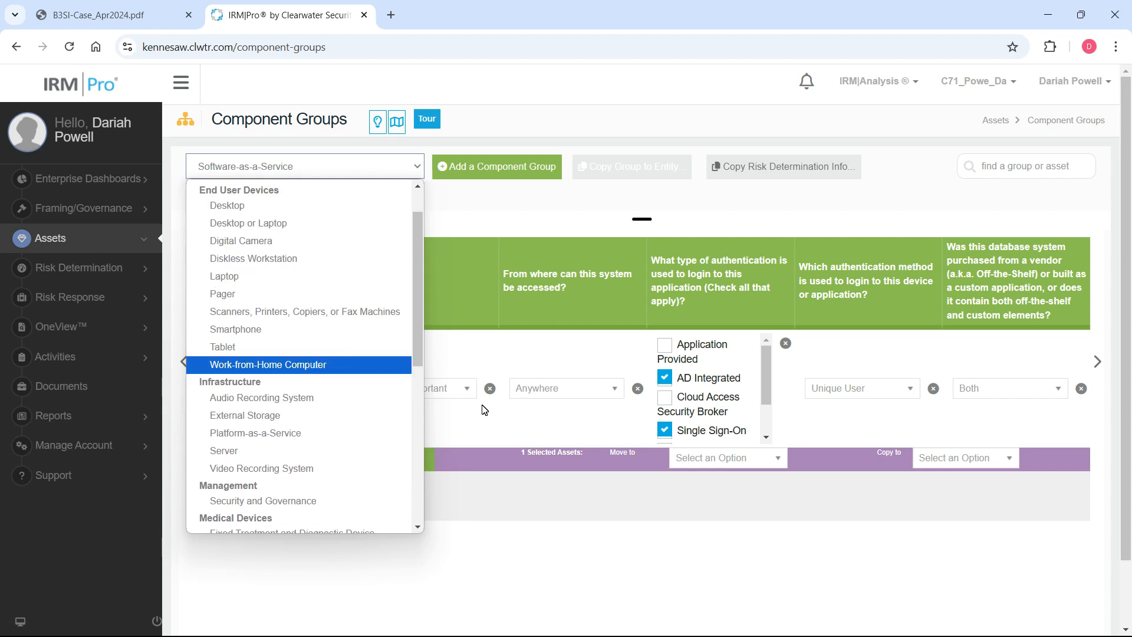
{"action": "left_click", "coordinate": [703, 499]}
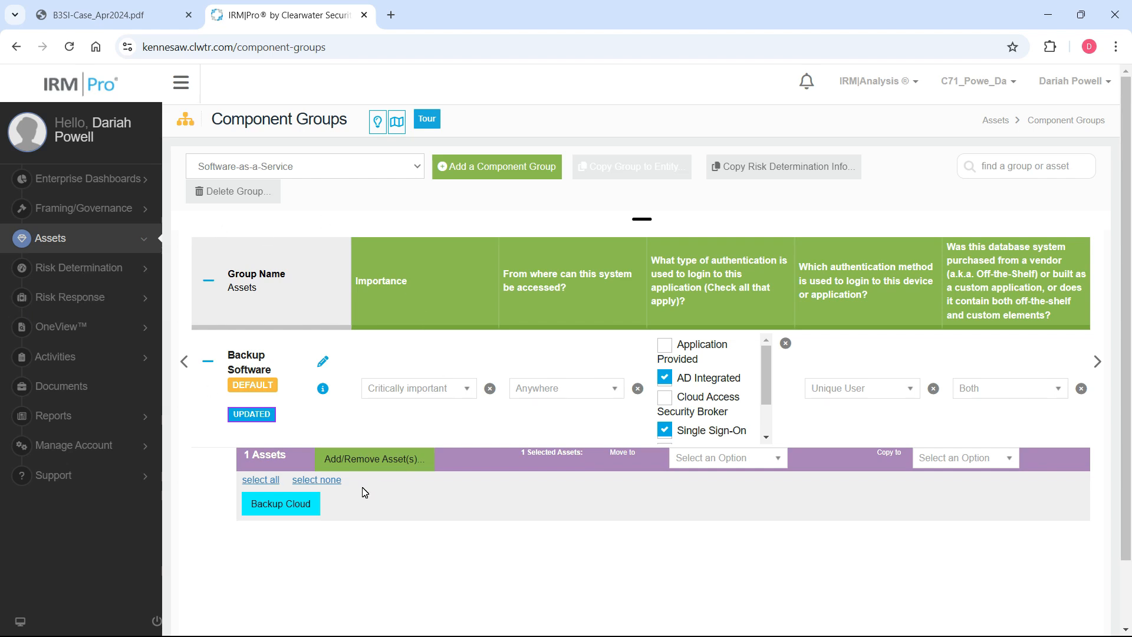
{"action": "left_click", "coordinate": [304, 508]}
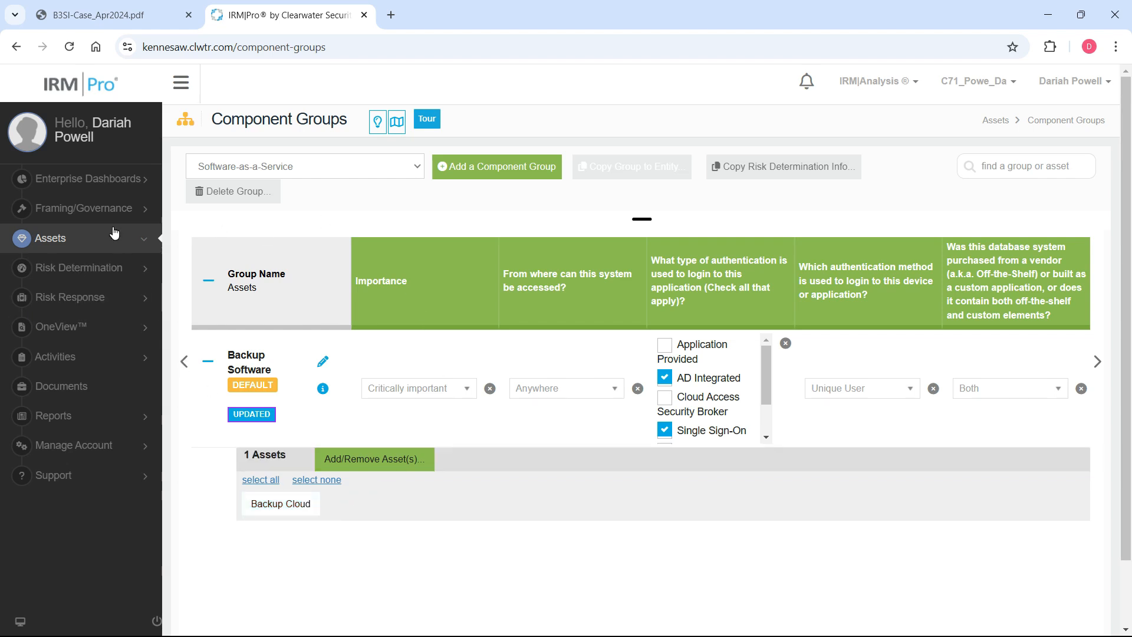
Open the Risk Threshold page under Framing/Governance and check the threshold chart.
{"action": "left_click", "coordinate": [139, 213]}
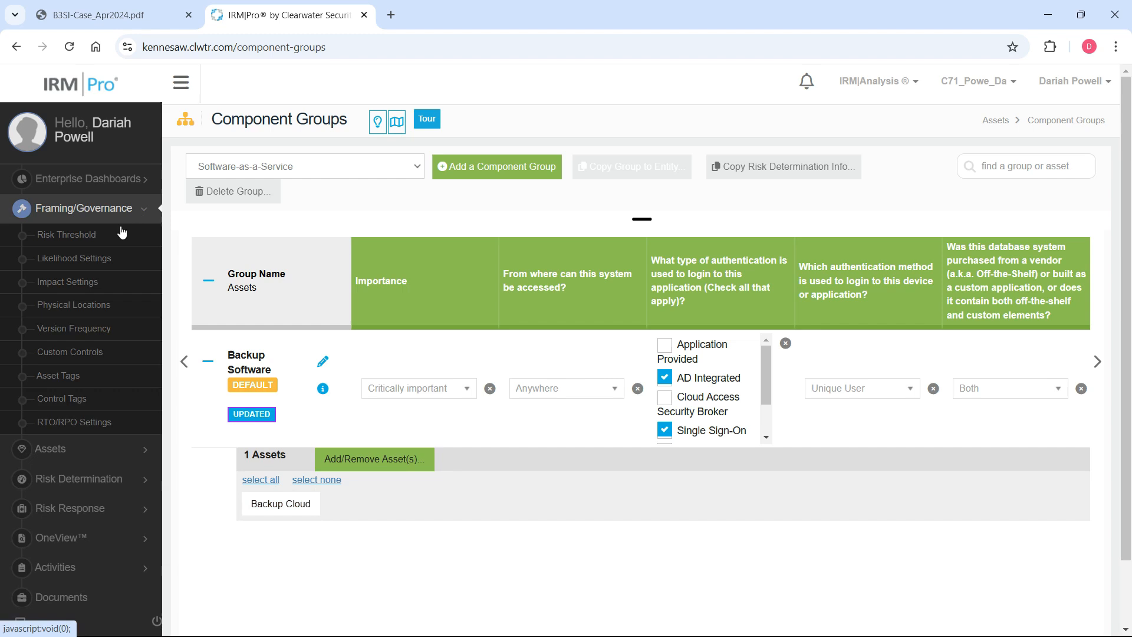
{"action": "left_click", "coordinate": [86, 236]}
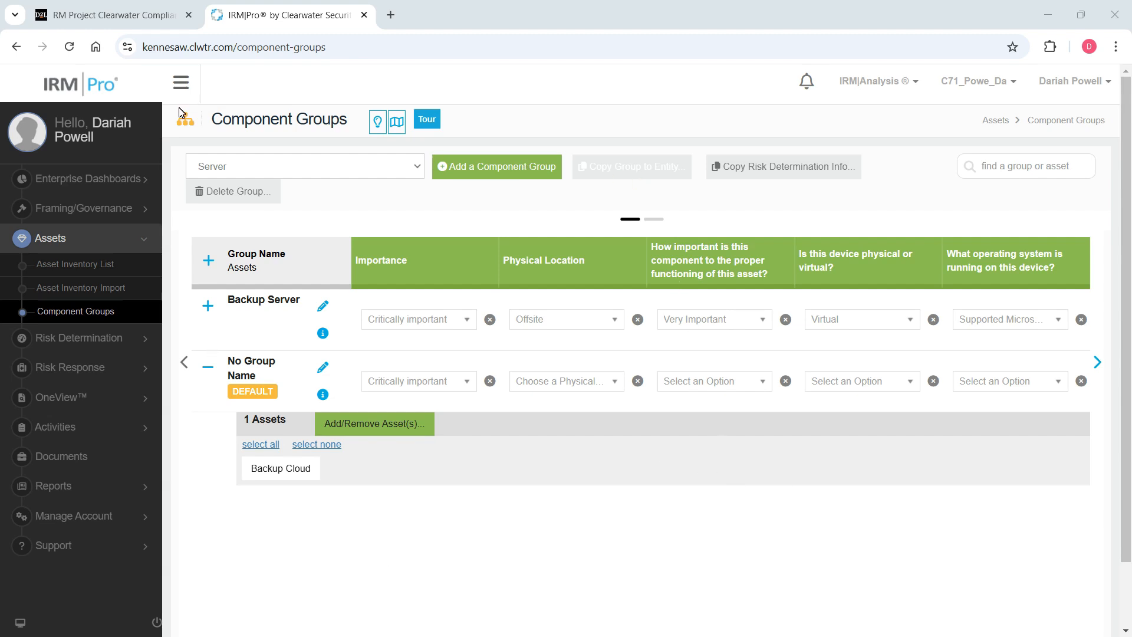
{"action": "left_click", "coordinate": [104, 218]}
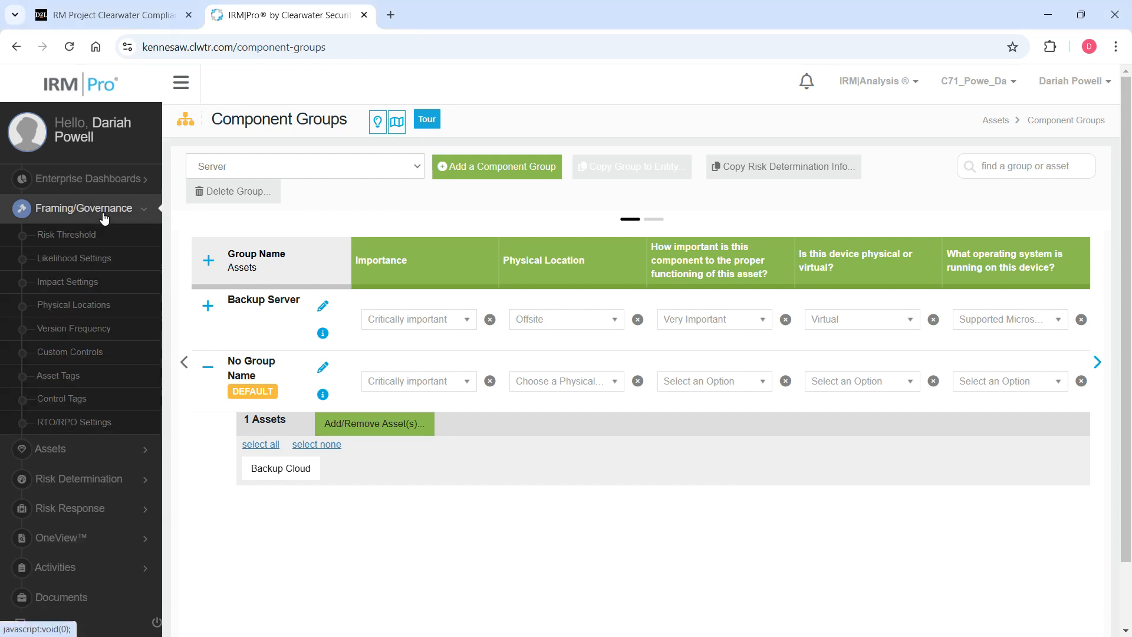
{"action": "left_click", "coordinate": [75, 238]}
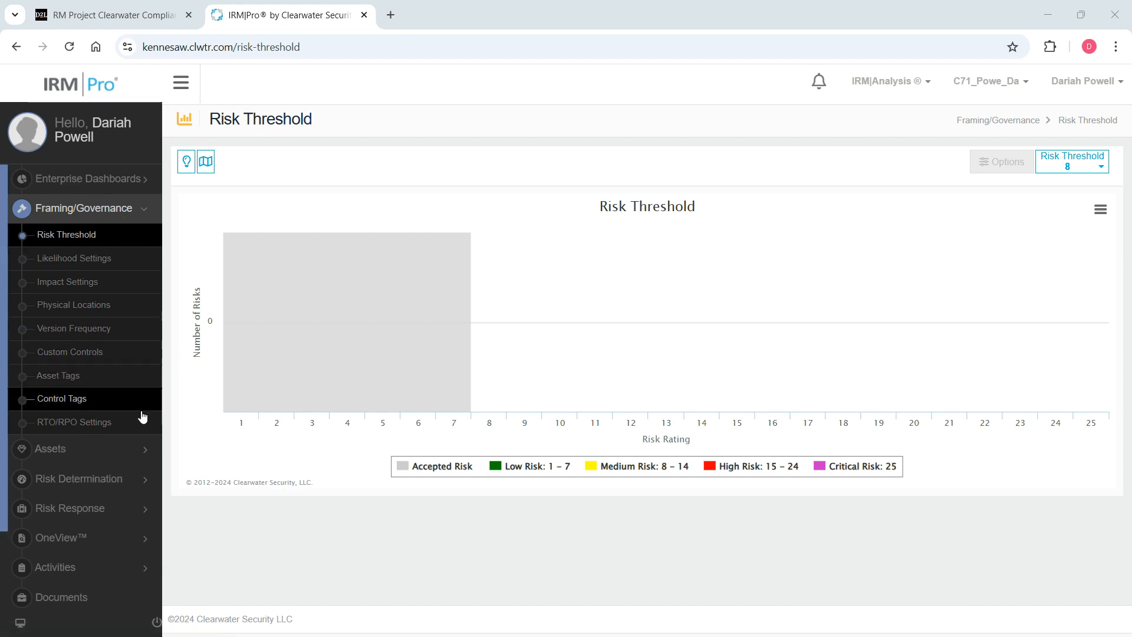
Open the Risk Questionnaire List under Risk Determination and examine the Server / Default Group entry for Backup Cloud.
{"action": "left_click", "coordinate": [124, 478]}
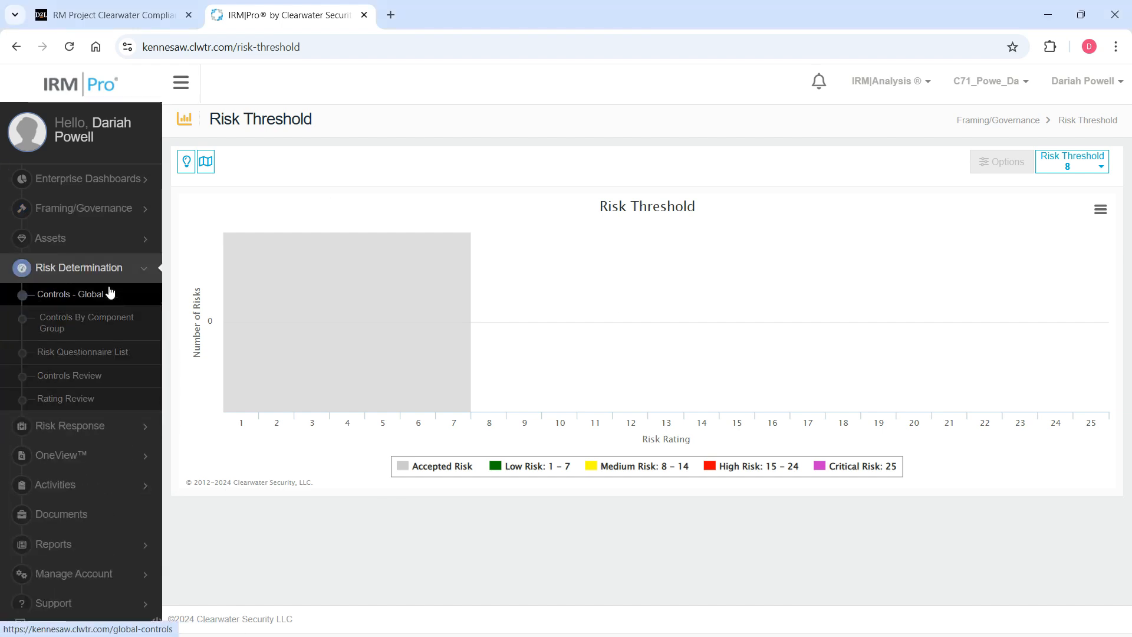
{"action": "left_click", "coordinate": [122, 353]}
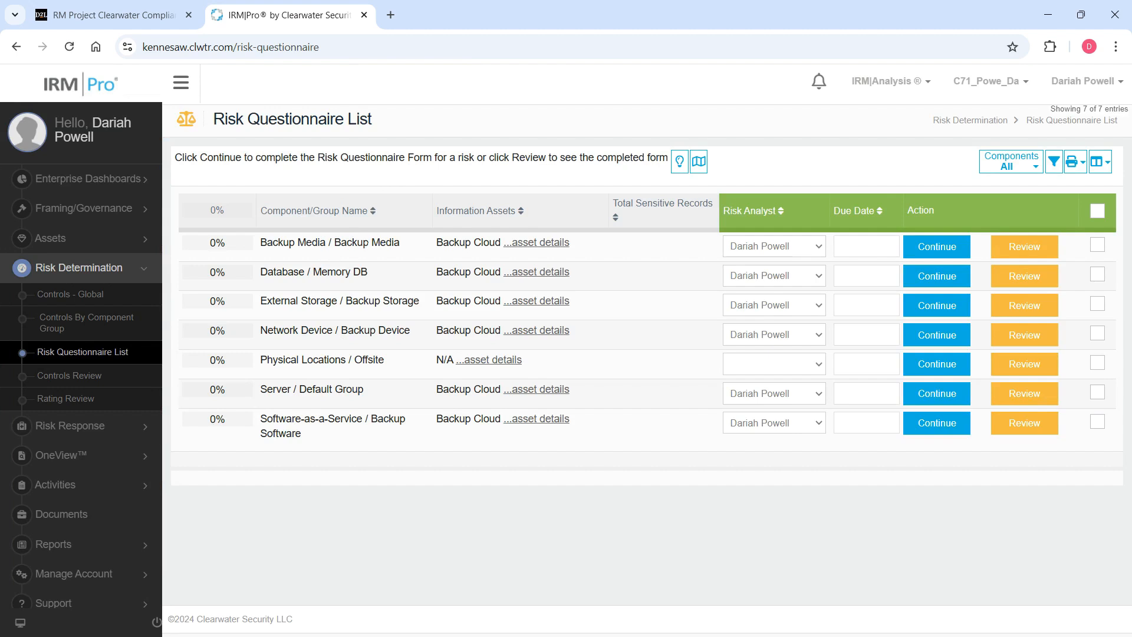
{"action": "left_click", "coordinate": [148, 237]}
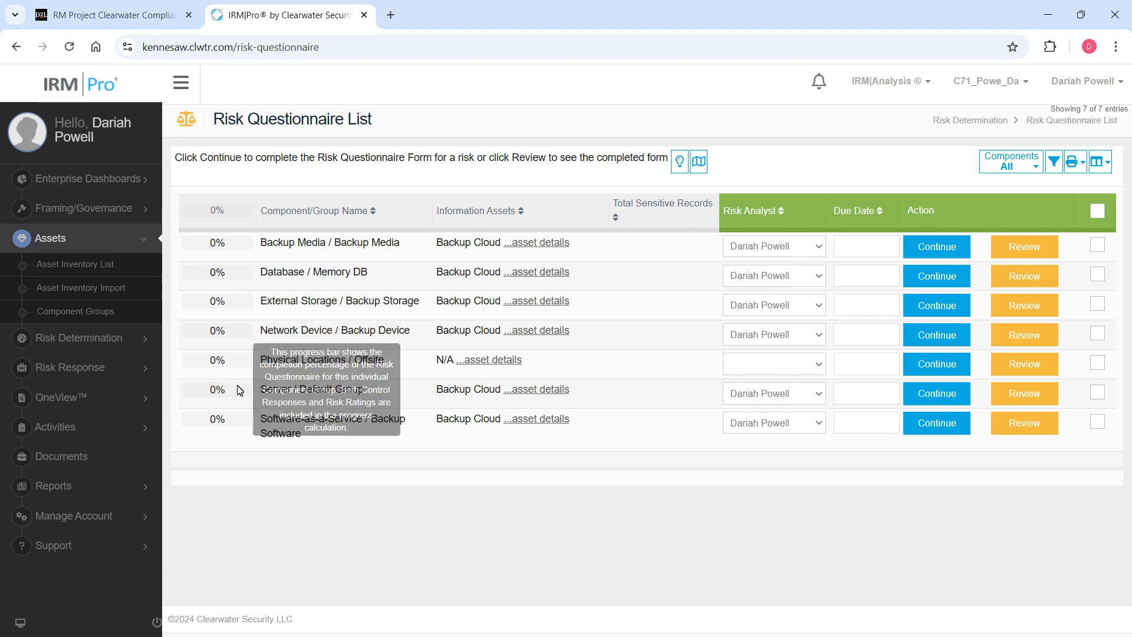
{"action": "left_click_drag", "start_coordinate": [267, 390], "coordinate": [651, 396]}
{"action": "left_click", "coordinate": [366, 391]}
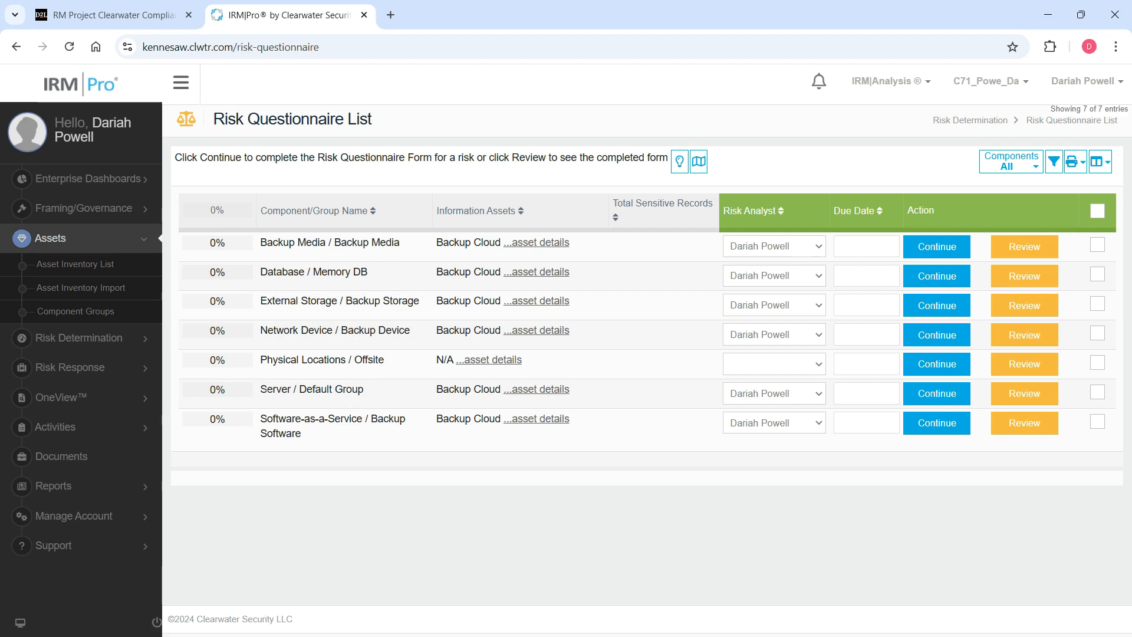
{"action": "left_click_drag", "start_coordinate": [262, 389], "coordinate": [613, 399]}
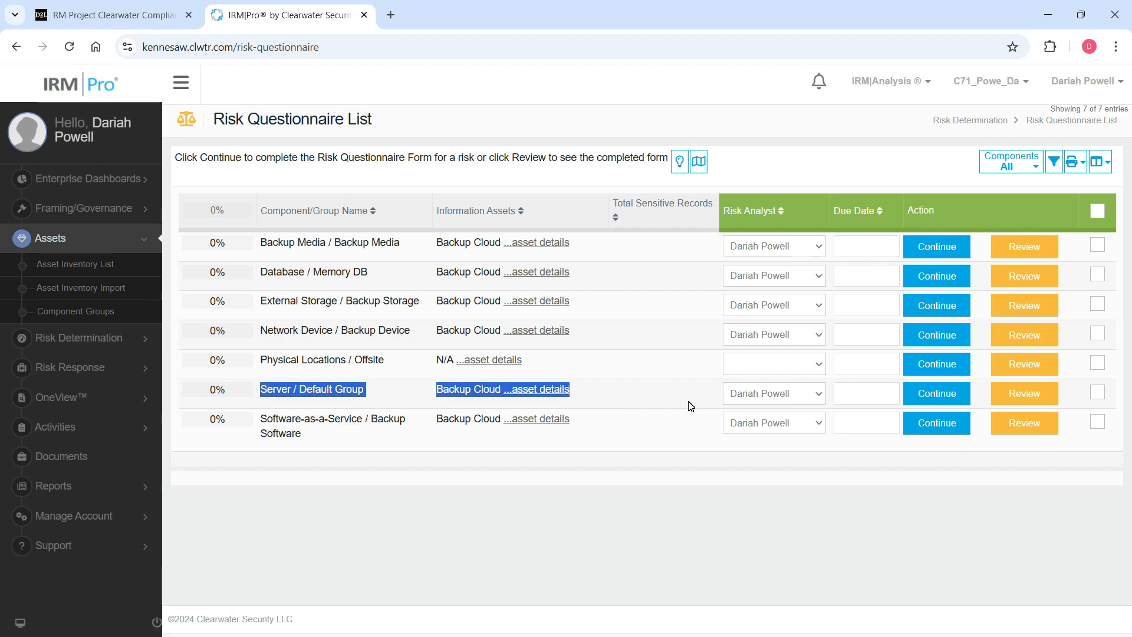
{"action": "left_click", "coordinate": [781, 400]}
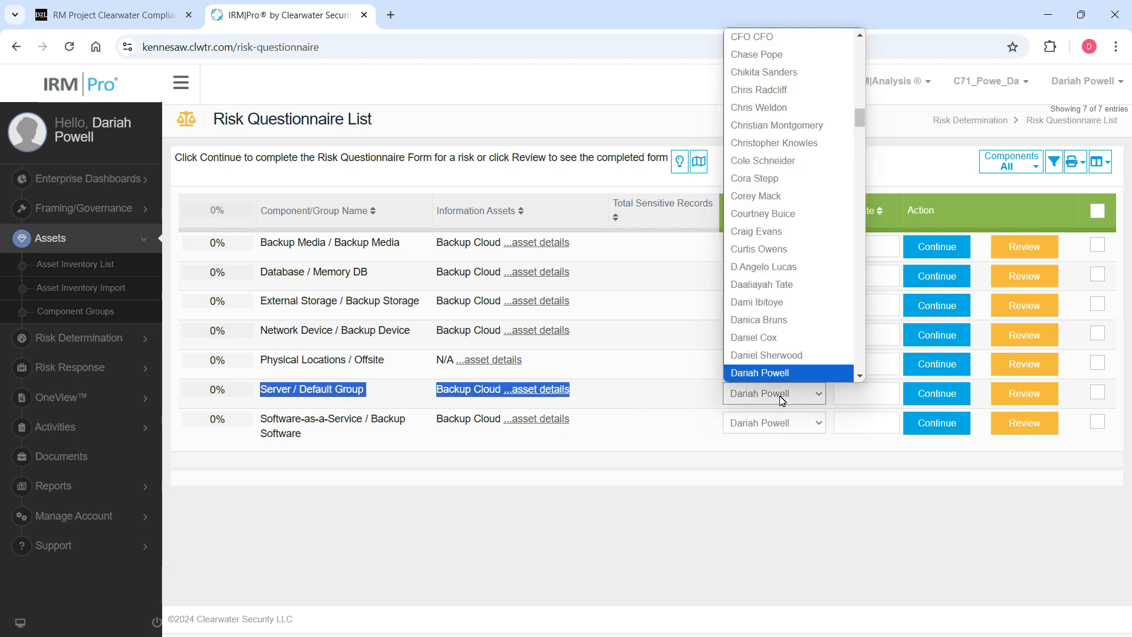
{"action": "left_click", "coordinate": [332, 403]}
{"action": "left_click_drag", "start_coordinate": [299, 390], "coordinate": [366, 391]}
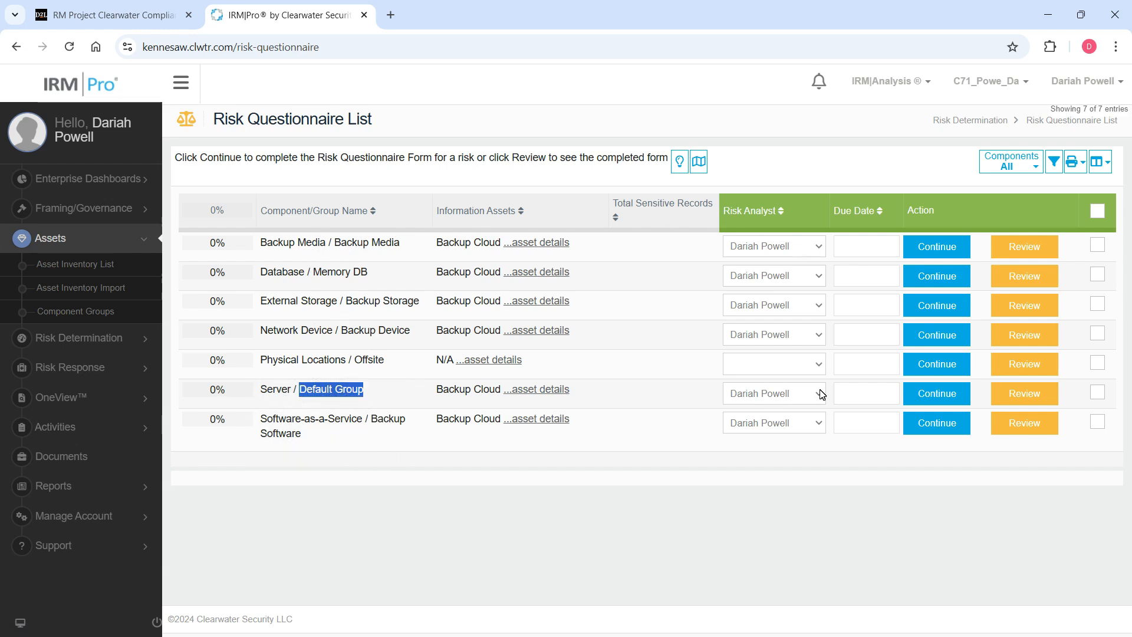
Continue the Server / Default Group risk questionnaire and review the applicable controls for its first threat/vulnerability.
{"action": "left_click", "coordinate": [943, 398]}
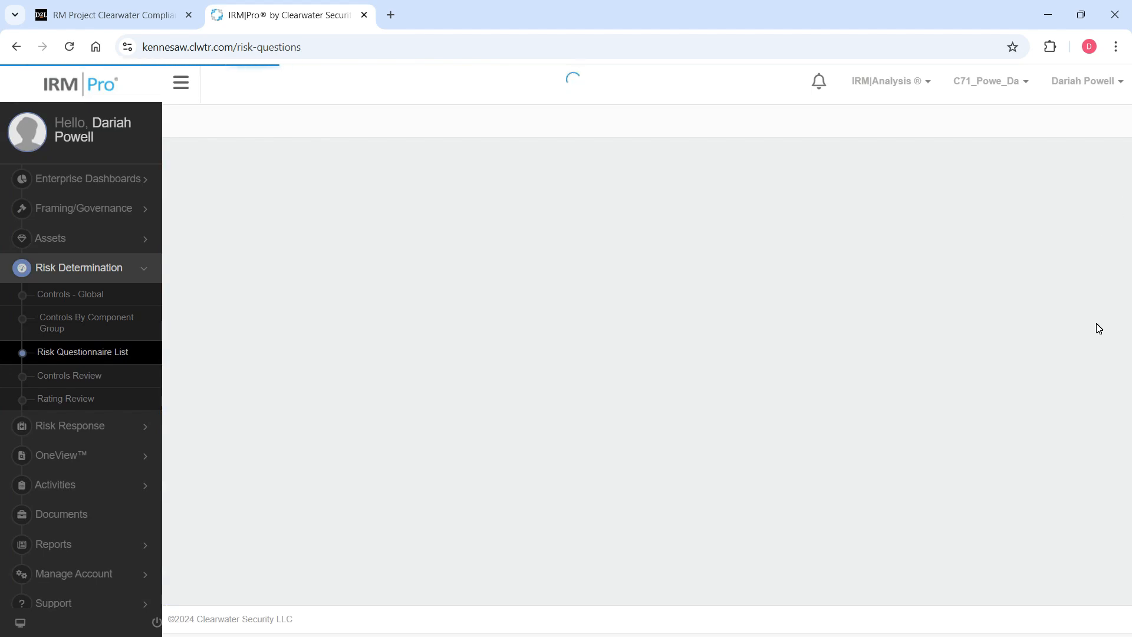
{"action": "scroll", "coordinate": [867, 450], "scroll_direction": "down", "scroll_amount": 2}
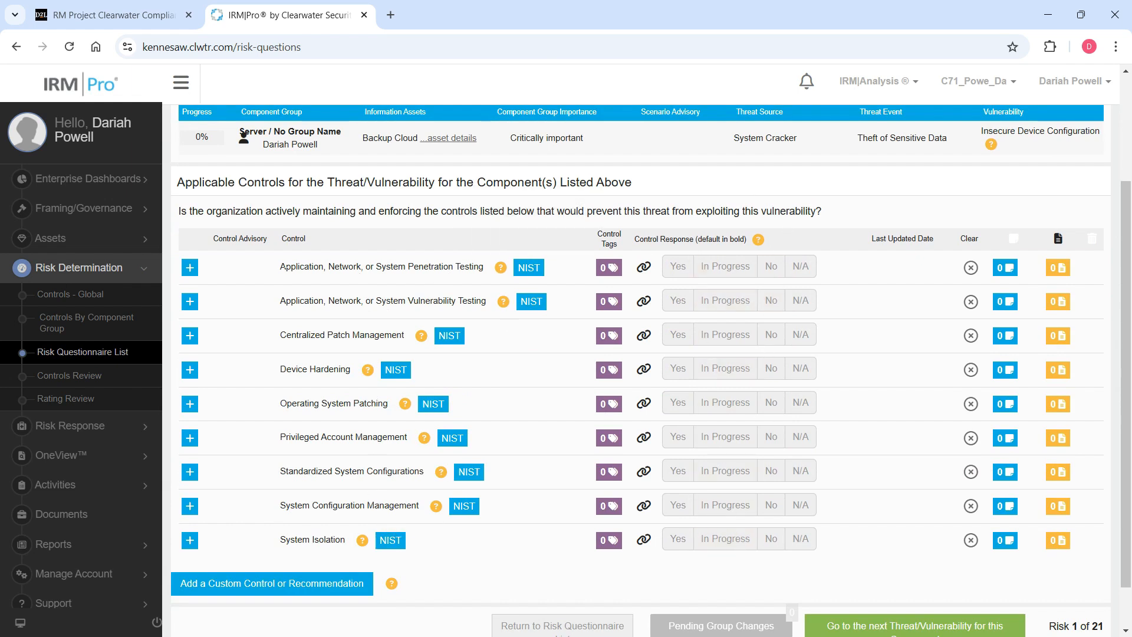
{"action": "left_click_drag", "start_coordinate": [280, 268], "coordinate": [486, 268]}
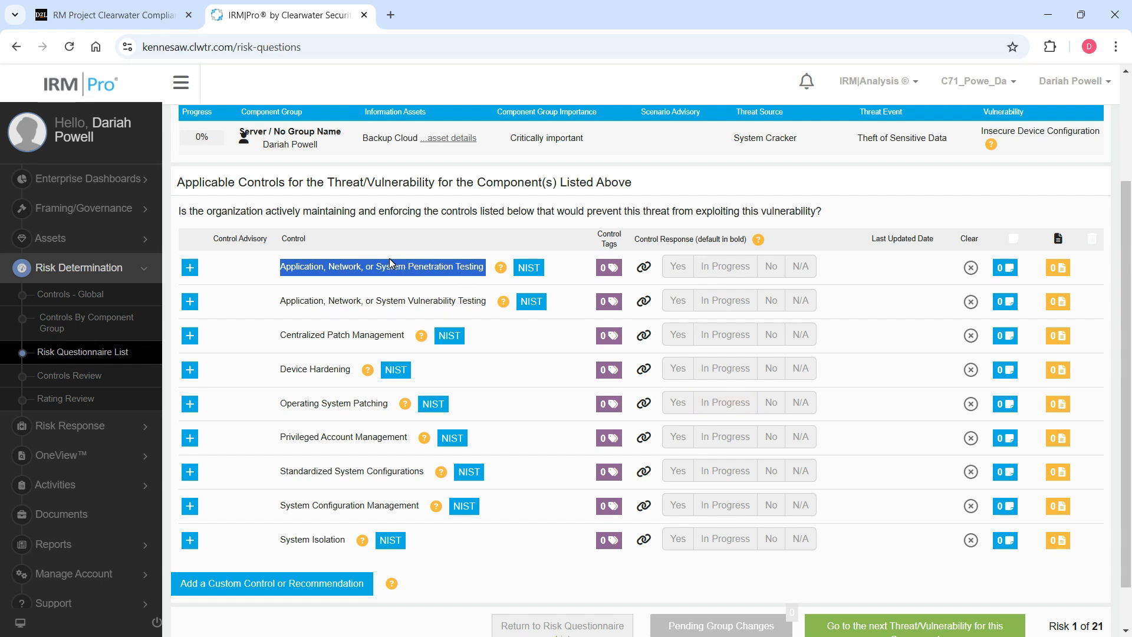
{"action": "left_click", "coordinate": [1089, 620]}
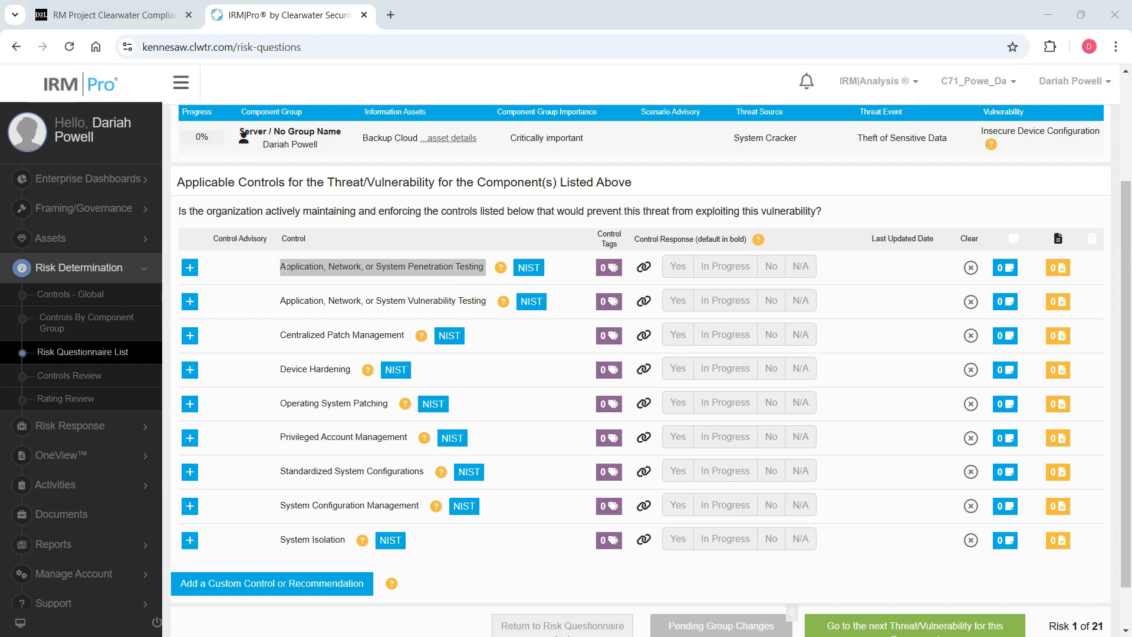
Set the control response for Application, Network, or System Penetration Testing to No.
{"action": "left_click", "coordinate": [307, 270]}
{"action": "left_click_drag", "start_coordinate": [291, 267], "coordinate": [419, 267]}
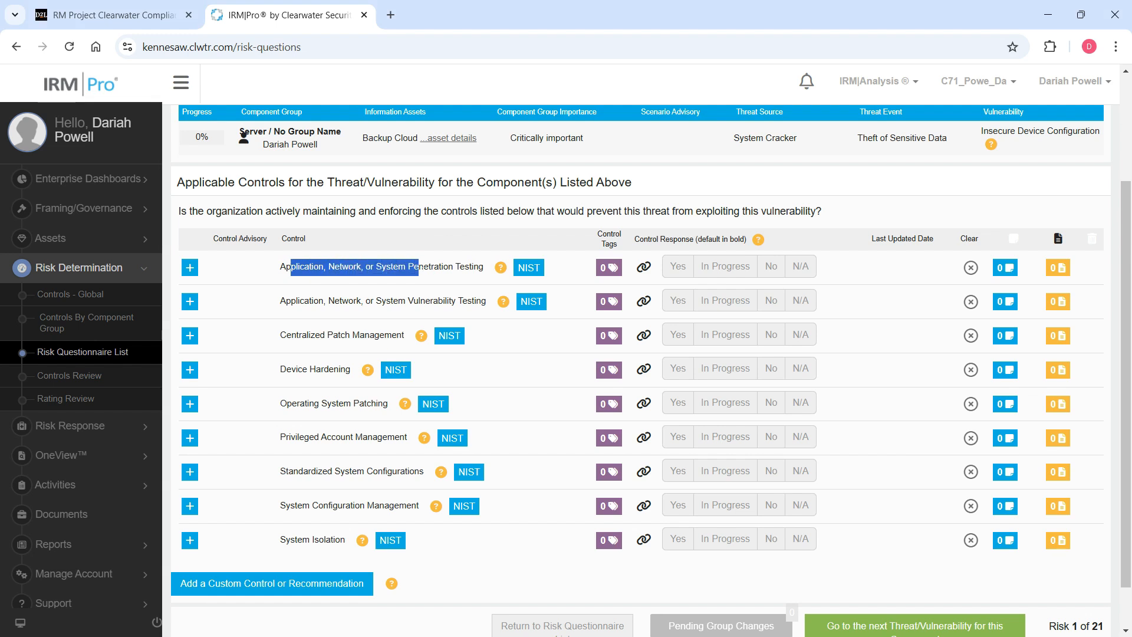
{"action": "left_click", "coordinate": [773, 269]}
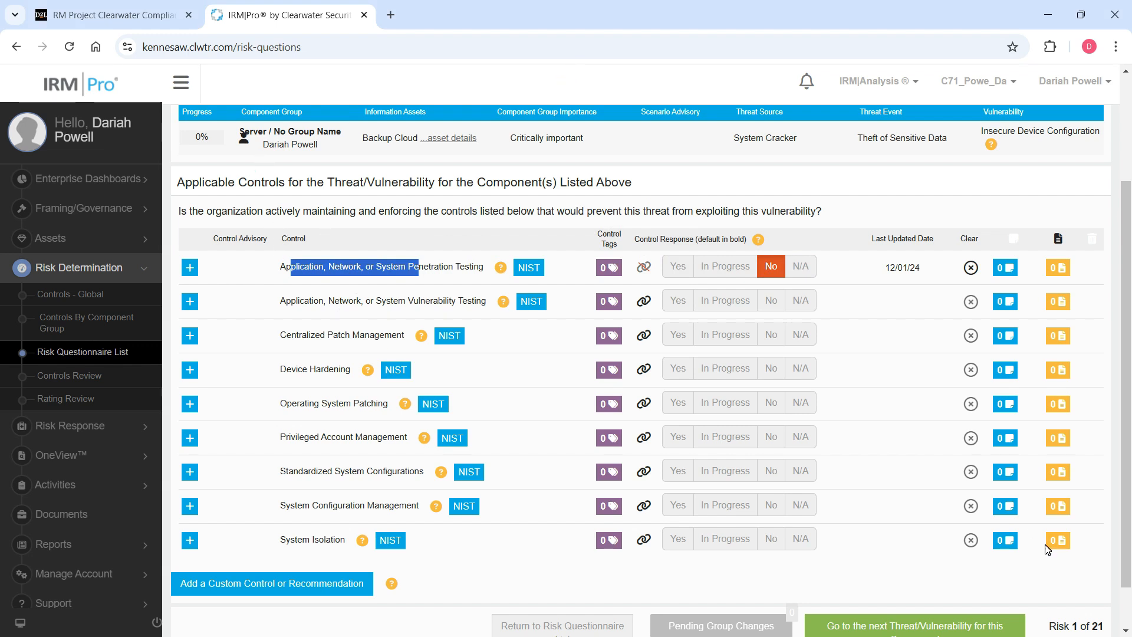
{"action": "left_click", "coordinate": [1088, 615]}
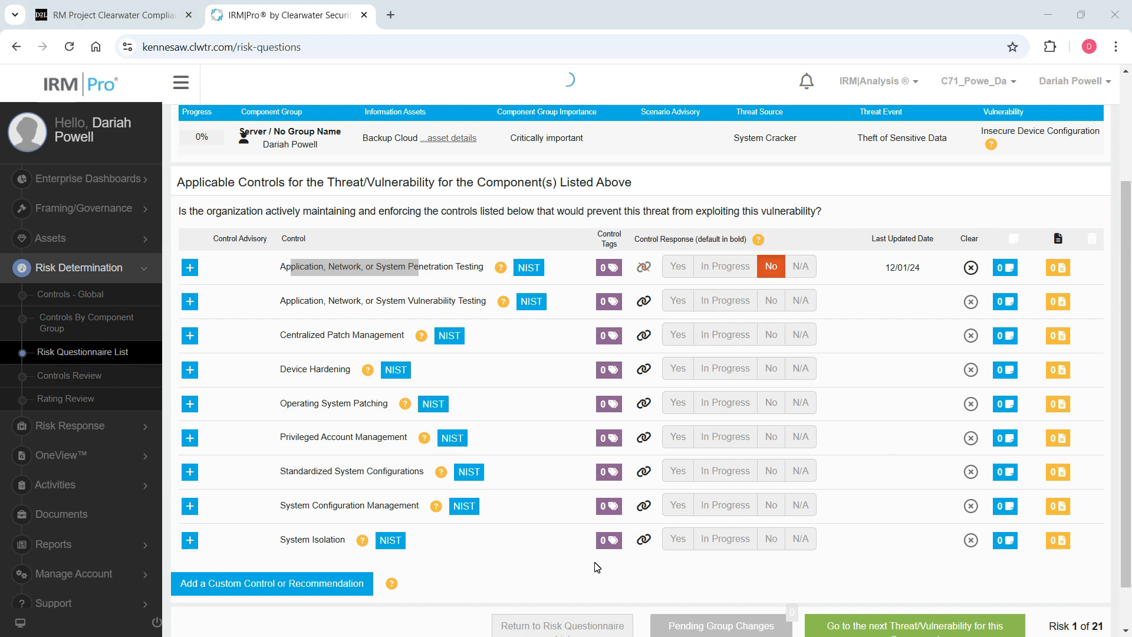
{"action": "scroll", "coordinate": [686, 593], "scroll_direction": "down", "scroll_amount": 1}
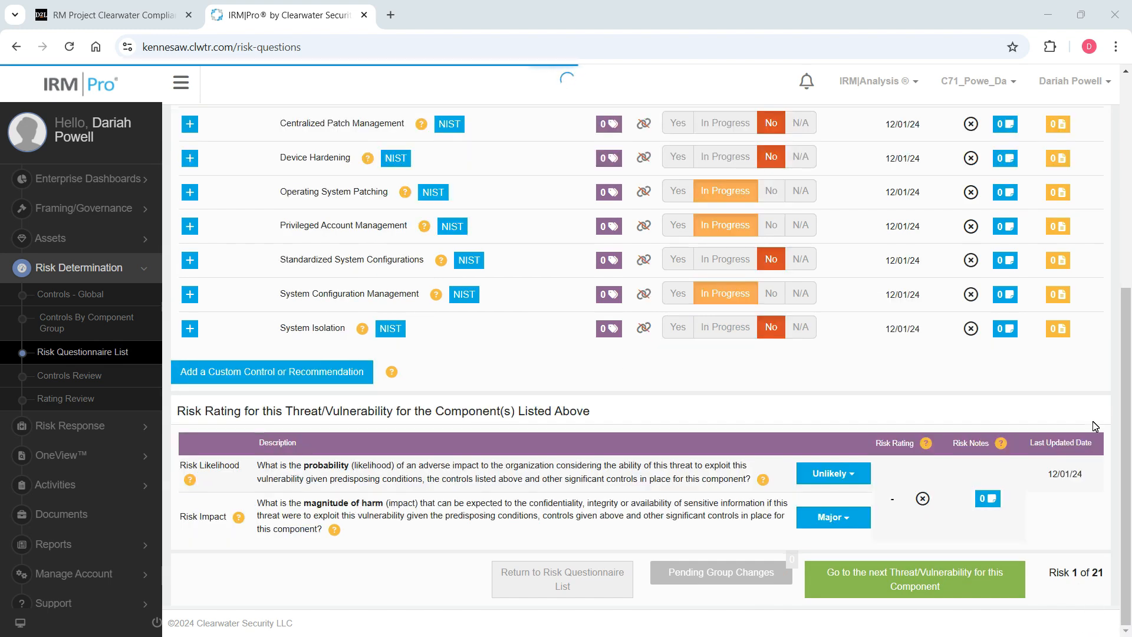
Review the control responses and the likelihood and impact ratings for the Insecure Device Configuration risk of the Server group.
{"action": "left_click_drag", "start_coordinate": [1126, 455], "coordinate": [1128, 334]}
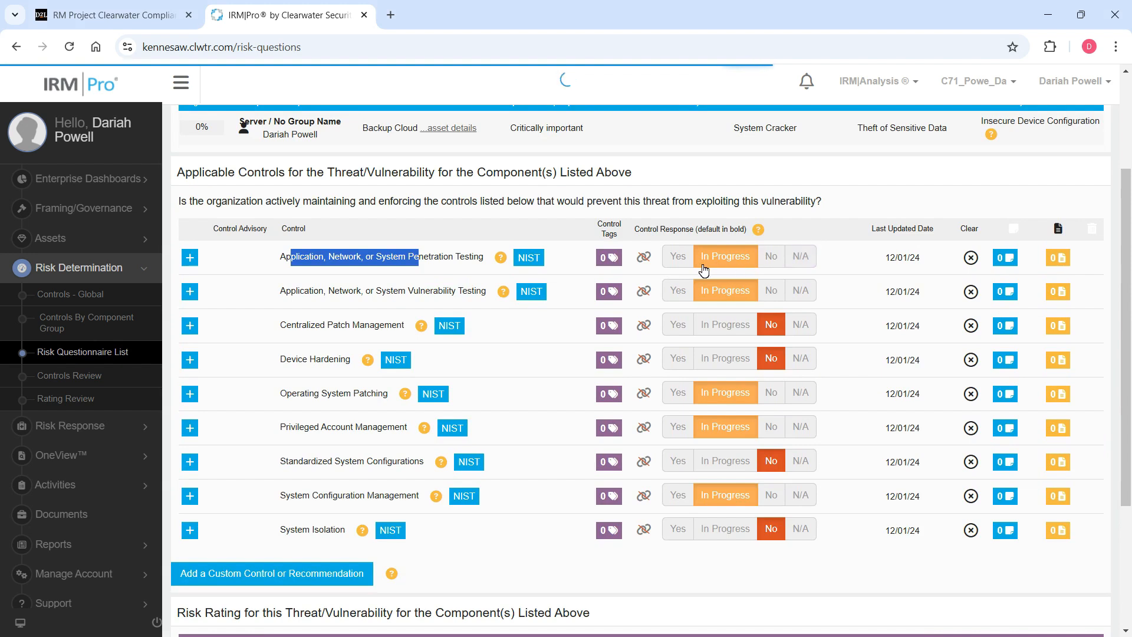
{"action": "left_click", "coordinate": [391, 258]}
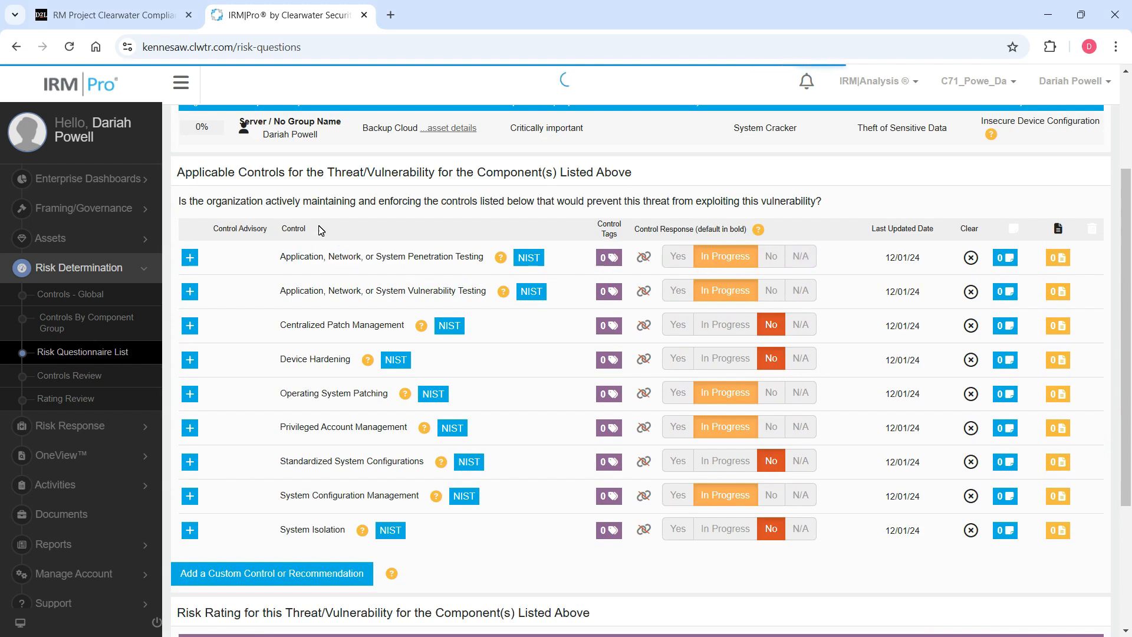
{"action": "left_click_drag", "start_coordinate": [405, 258], "coordinate": [475, 260]}
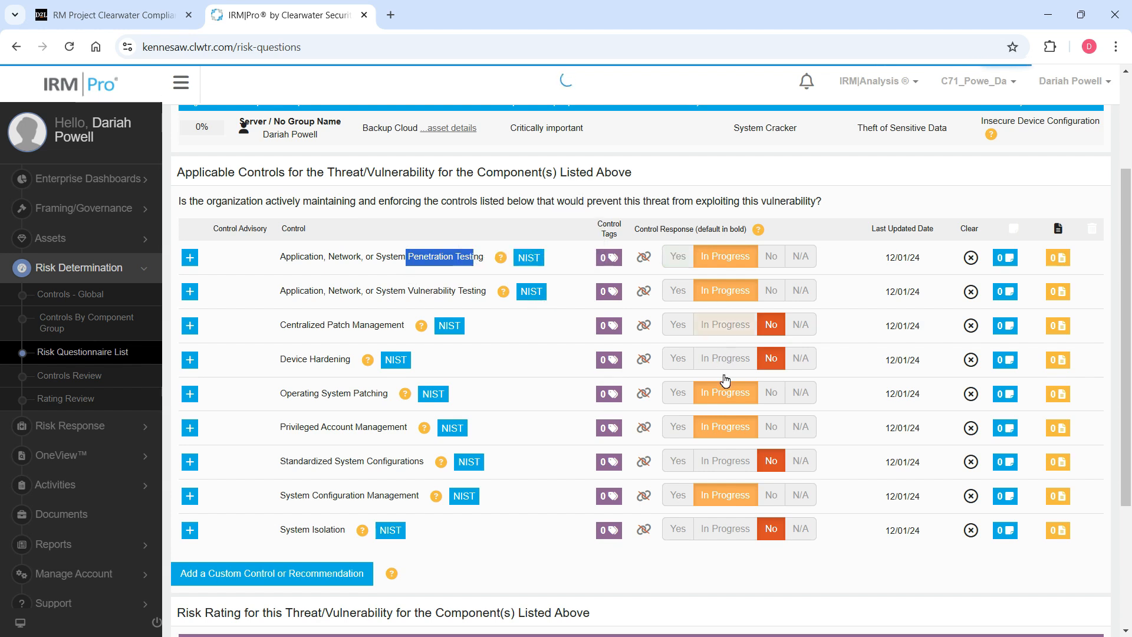
{"action": "scroll", "coordinate": [649, 354], "scroll_direction": "down", "scroll_amount": 4}
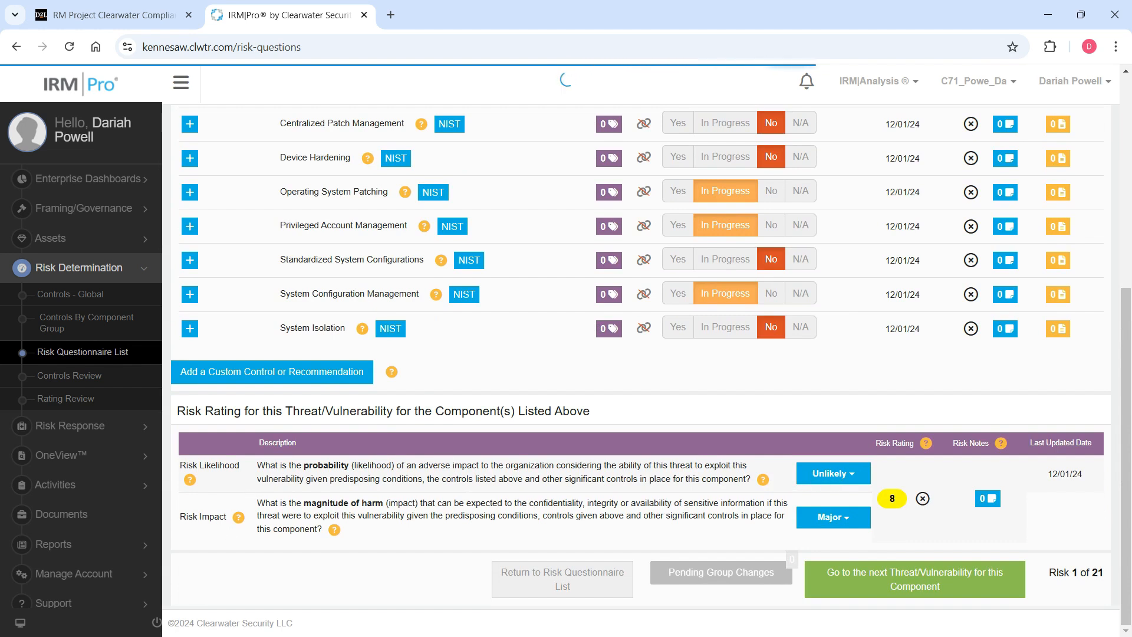
{"action": "scroll", "coordinate": [464, 450], "scroll_direction": "up", "scroll_amount": 3}
{"action": "scroll", "coordinate": [465, 450], "scroll_direction": "down", "scroll_amount": 2}
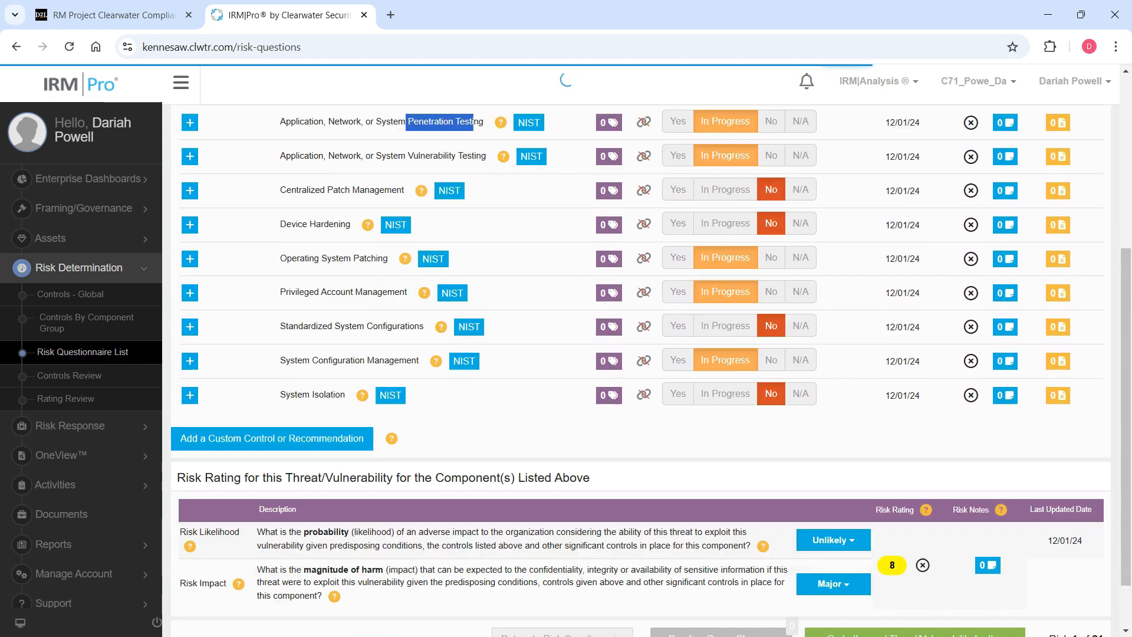
{"action": "scroll", "coordinate": [464, 450], "scroll_direction": "down", "scroll_amount": 1}
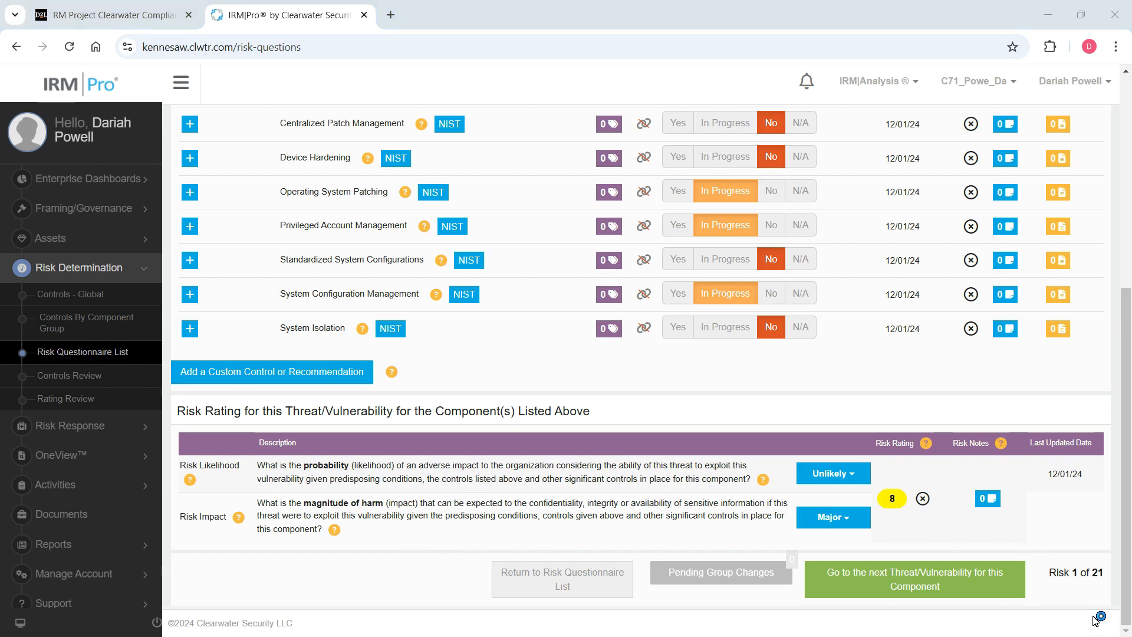
Go to the next threat/vulnerability for the Server component and review its account and password controls.
{"action": "left_click", "coordinate": [957, 583]}
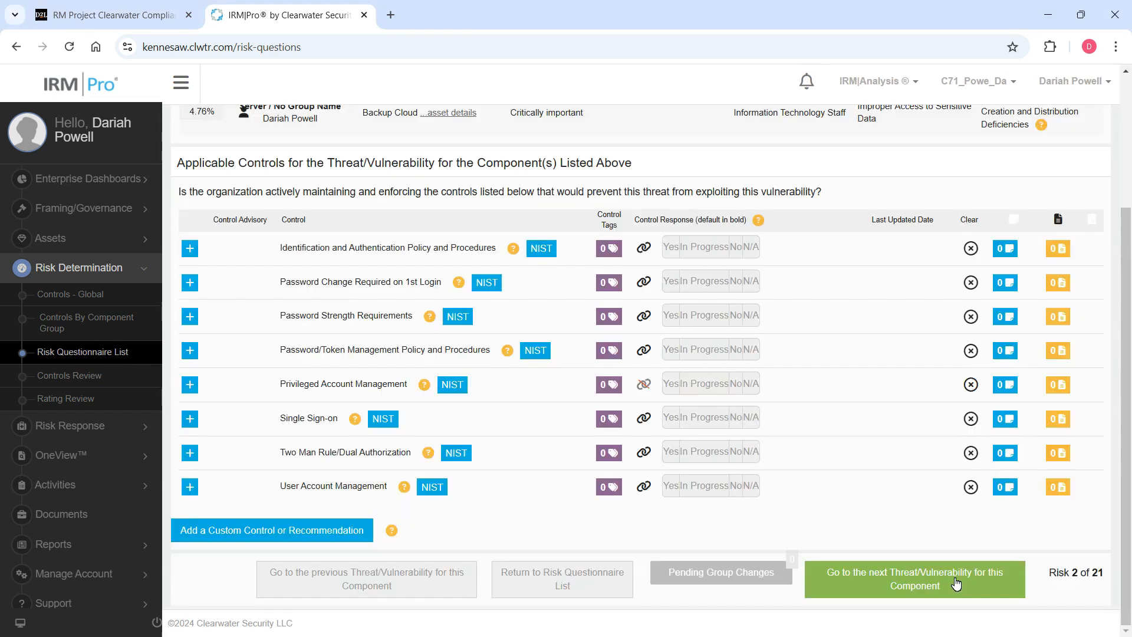
{"action": "scroll", "coordinate": [285, 407], "scroll_direction": "down", "scroll_amount": 1}
{"action": "scroll", "coordinate": [284, 407], "scroll_direction": "down", "scroll_amount": 2}
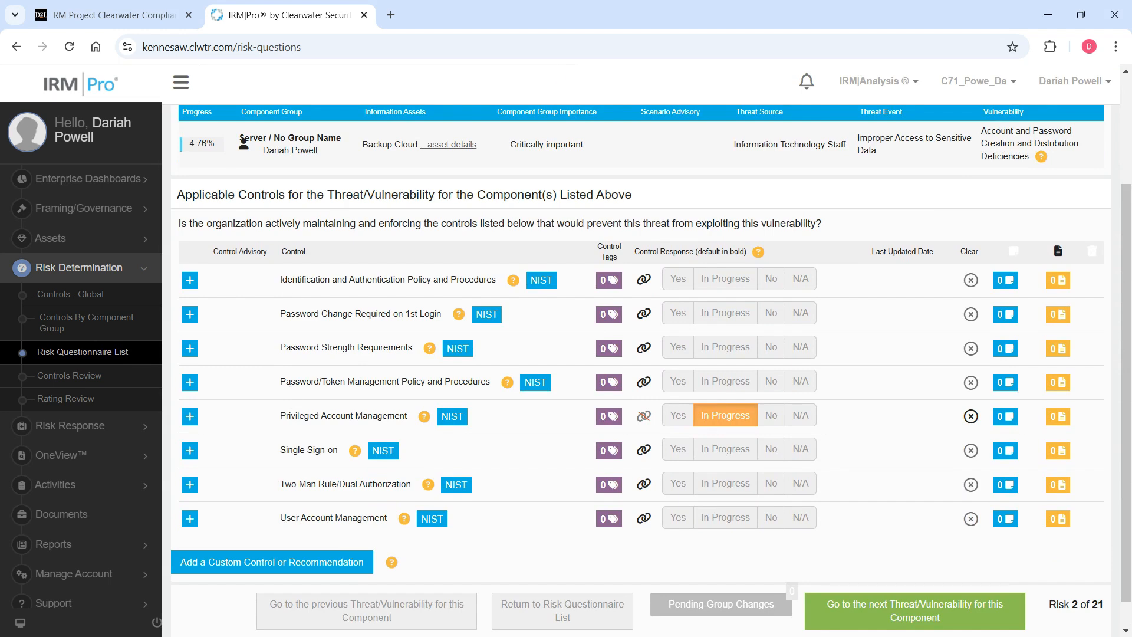
{"action": "scroll", "coordinate": [874, 458], "scroll_direction": "down", "scroll_amount": 1}
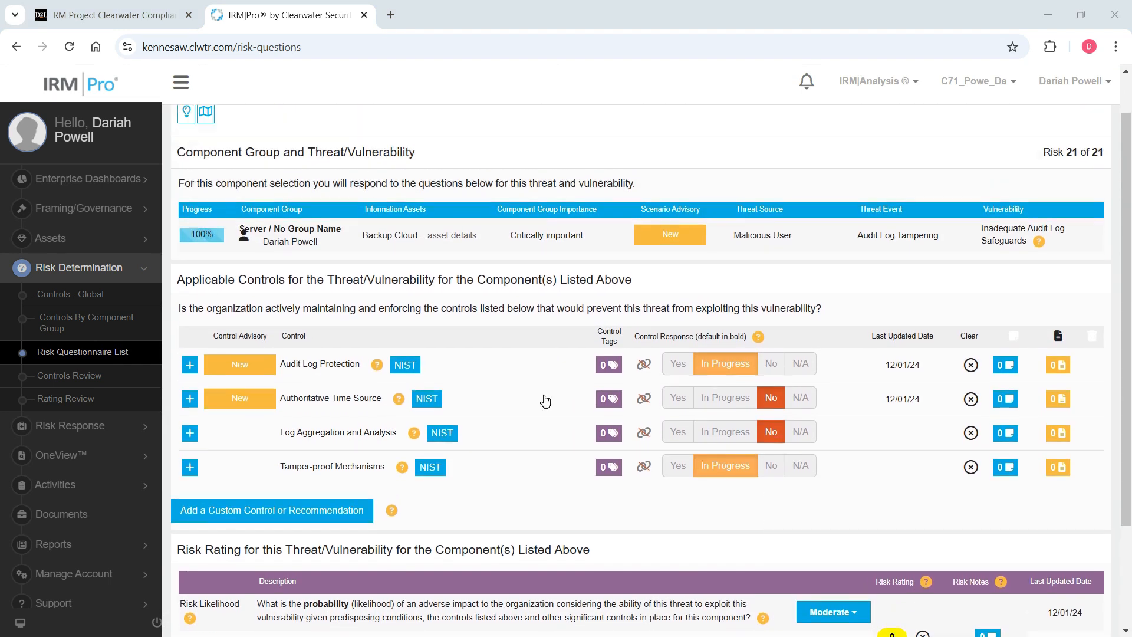
Review the controls and rating for the Inadequate Audit Log Safeguards risk, then open and close its risk notes.
{"action": "scroll", "coordinate": [457, 333], "scroll_direction": "down", "scroll_amount": 2}
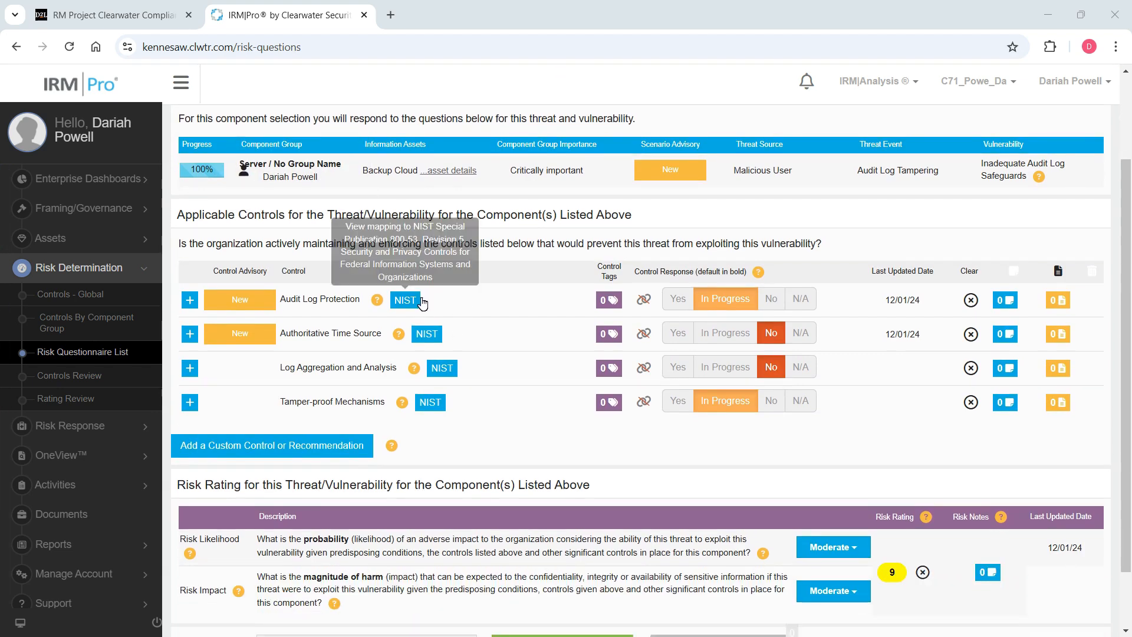
{"action": "scroll", "coordinate": [469, 354], "scroll_direction": "down", "scroll_amount": 1}
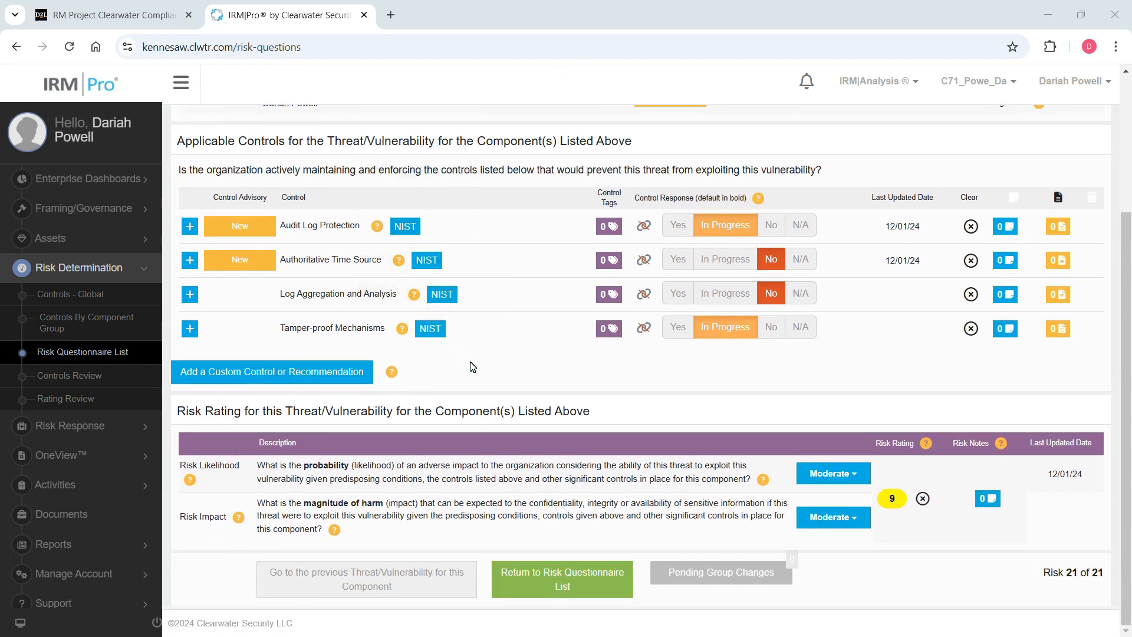
{"action": "left_click", "coordinate": [989, 499]}
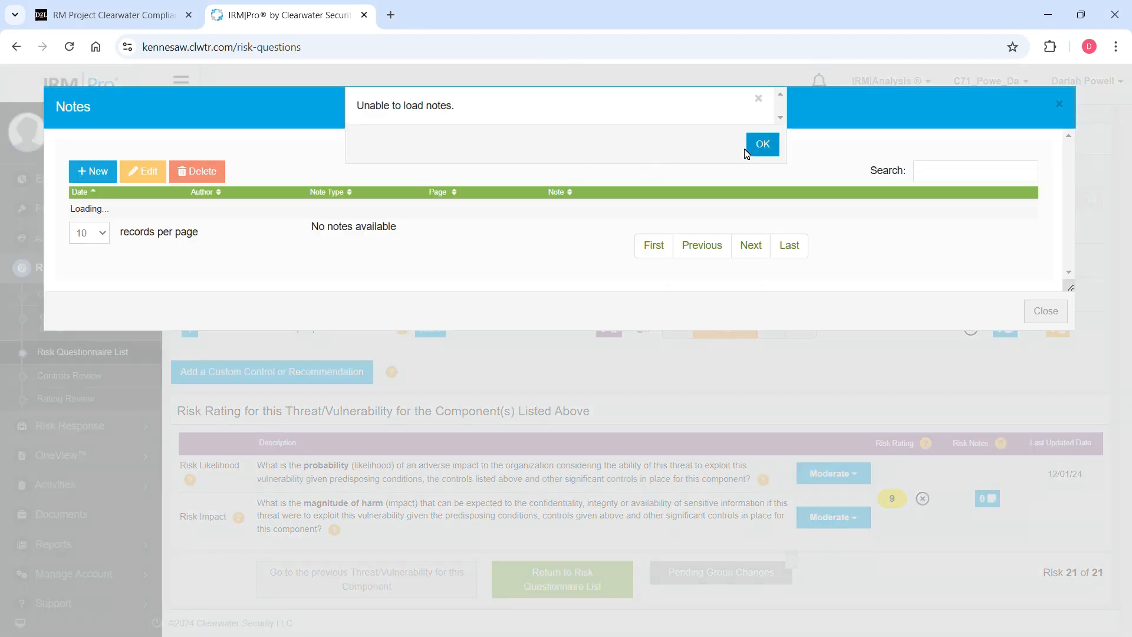
{"action": "left_click", "coordinate": [765, 101]}
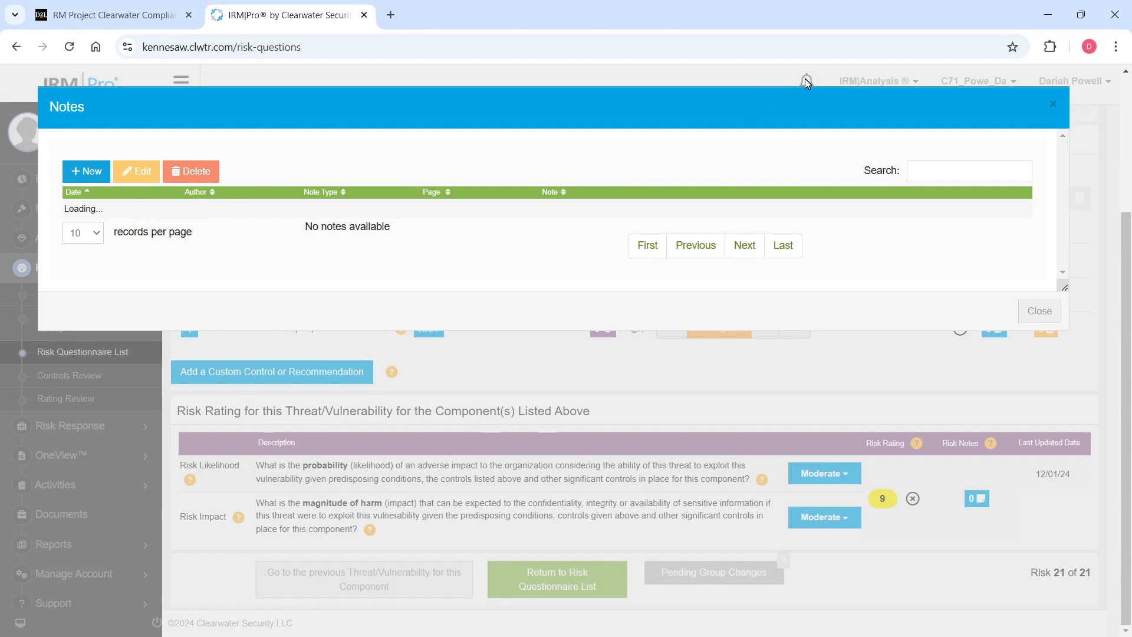
{"action": "left_click", "coordinate": [1054, 104]}
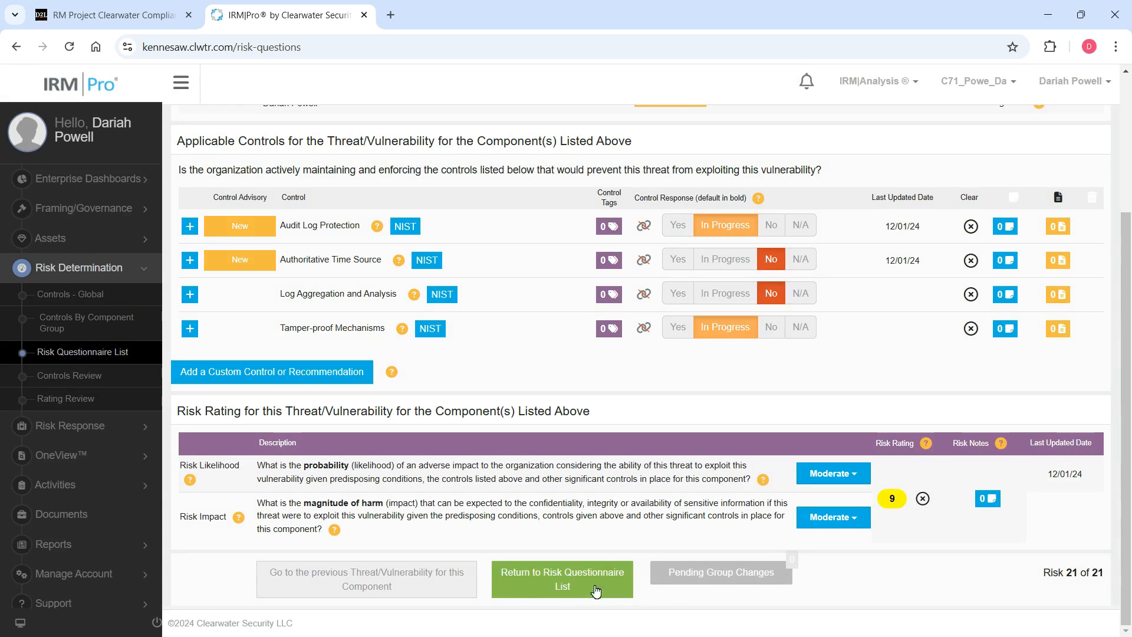
Return to the Risk Questionnaire List, then view the Risk Threshold chart under Framing/Governance.
{"action": "left_click", "coordinate": [590, 597]}
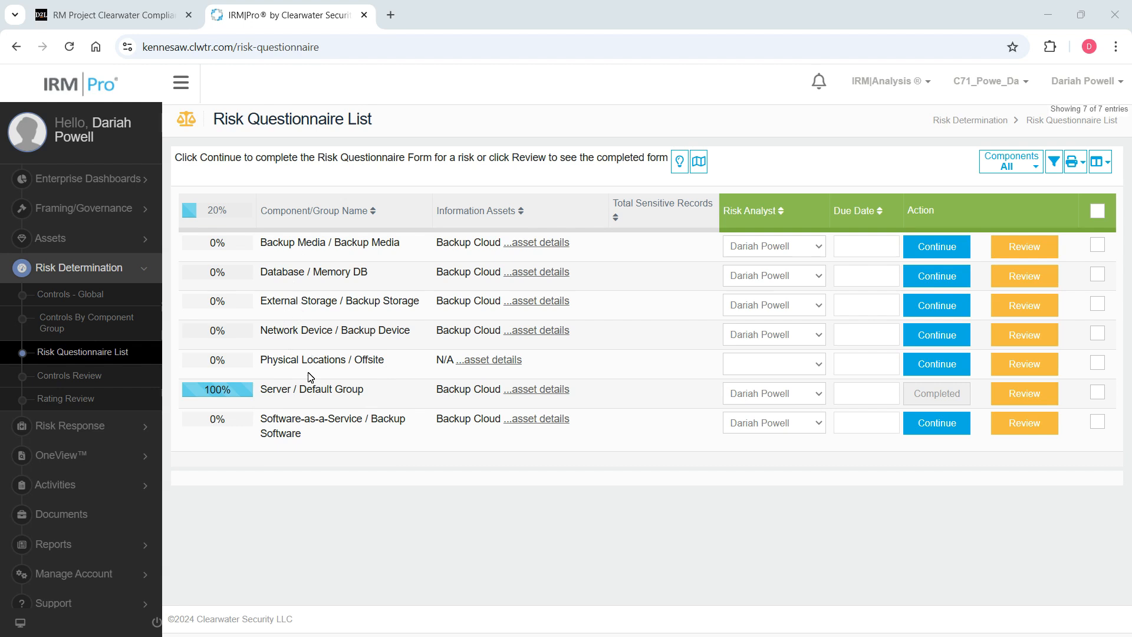
{"action": "left_click", "coordinate": [109, 208]}
{"action": "left_click", "coordinate": [95, 233]}
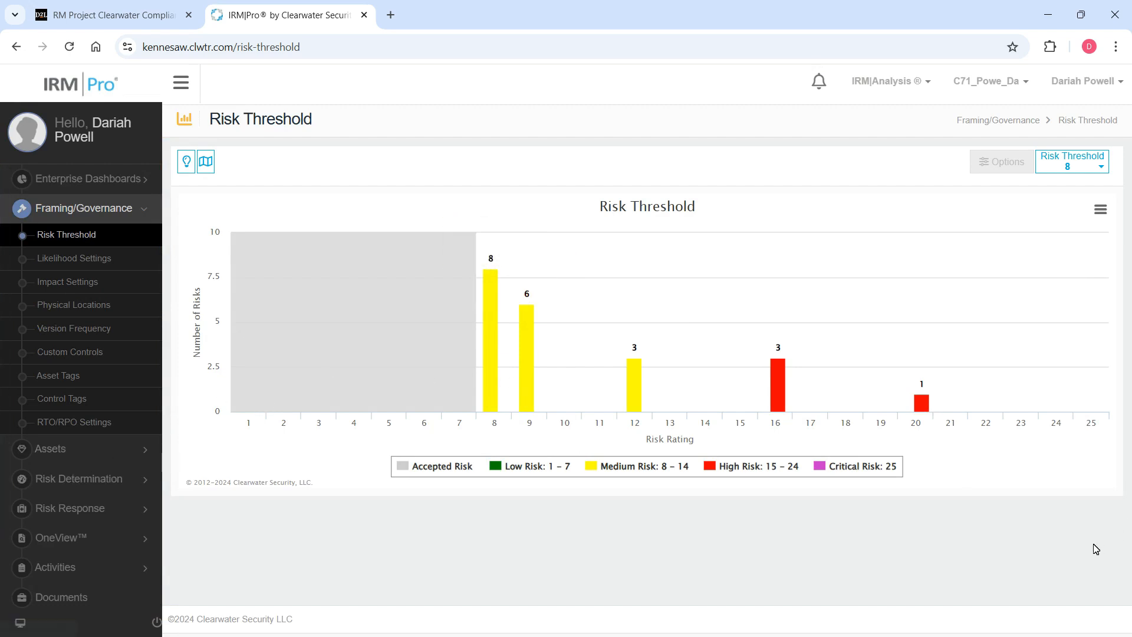
Open Rating Review under Risk Determination and examine the likelihood, impact and risk ratings of the Backup Cloud server risks.
{"action": "left_click", "coordinate": [26, 482]}
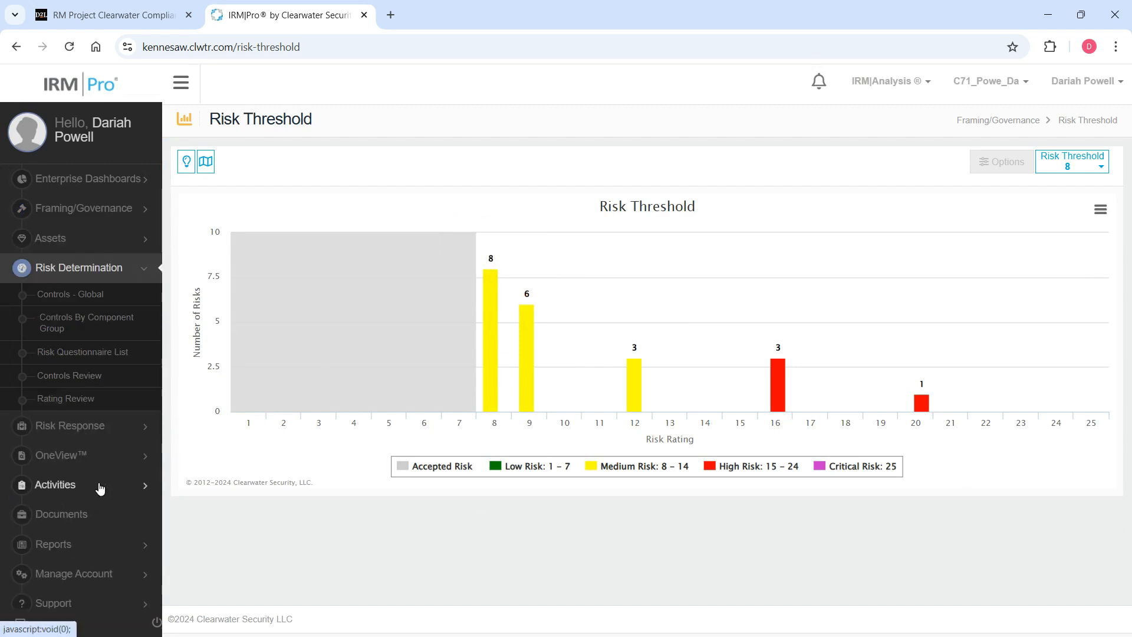
{"action": "left_click", "coordinate": [88, 402]}
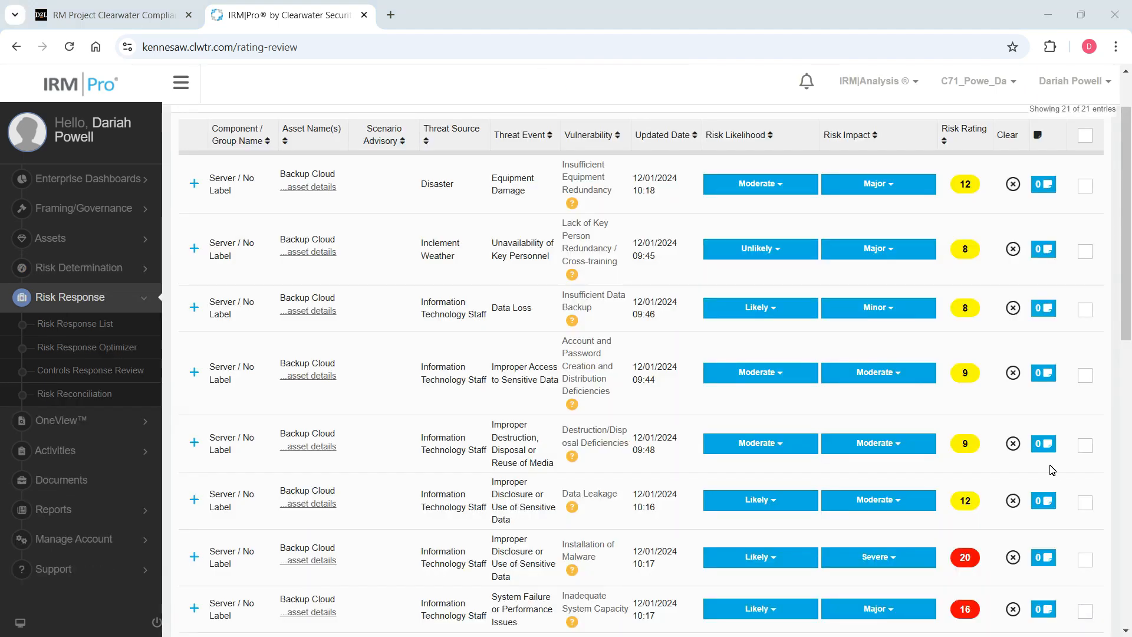
{"action": "scroll", "coordinate": [268, 208], "scroll_direction": "up", "scroll_amount": 1}
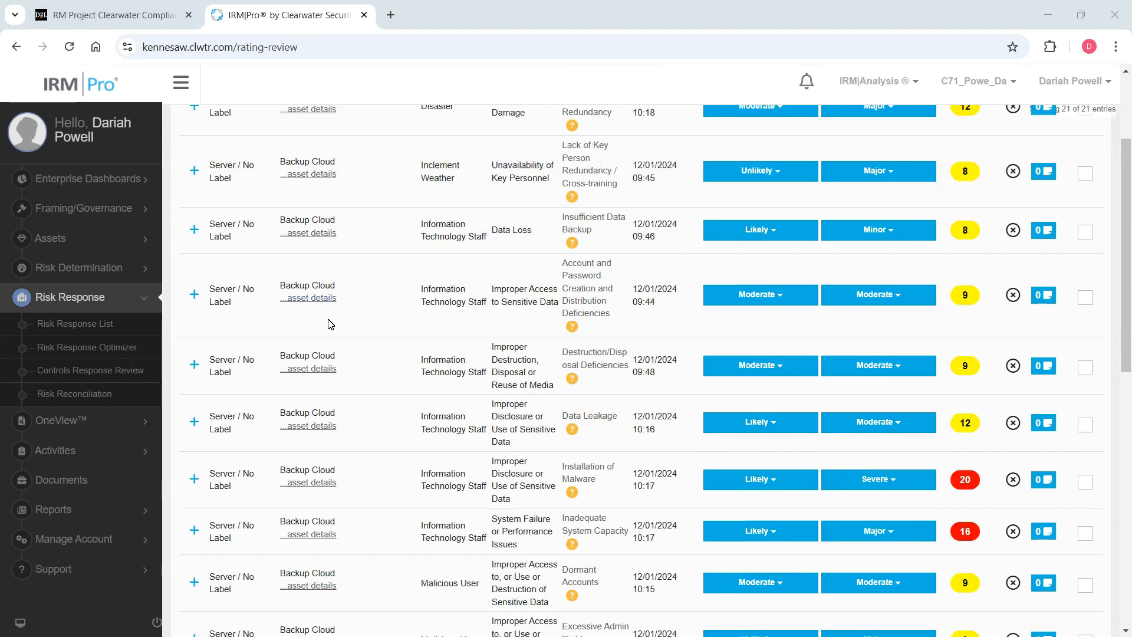
{"action": "scroll", "coordinate": [317, 304], "scroll_direction": "down", "scroll_amount": 10}
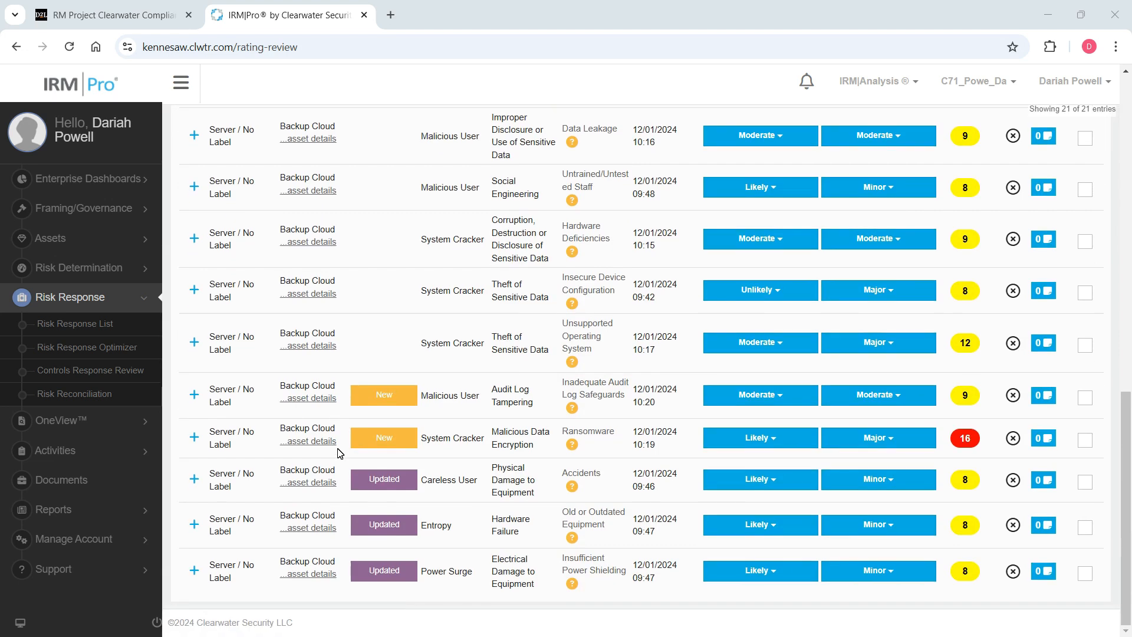
{"action": "scroll", "coordinate": [322, 433], "scroll_direction": "up", "scroll_amount": 7}
{"action": "scroll", "coordinate": [321, 433], "scroll_direction": "up", "scroll_amount": 4}
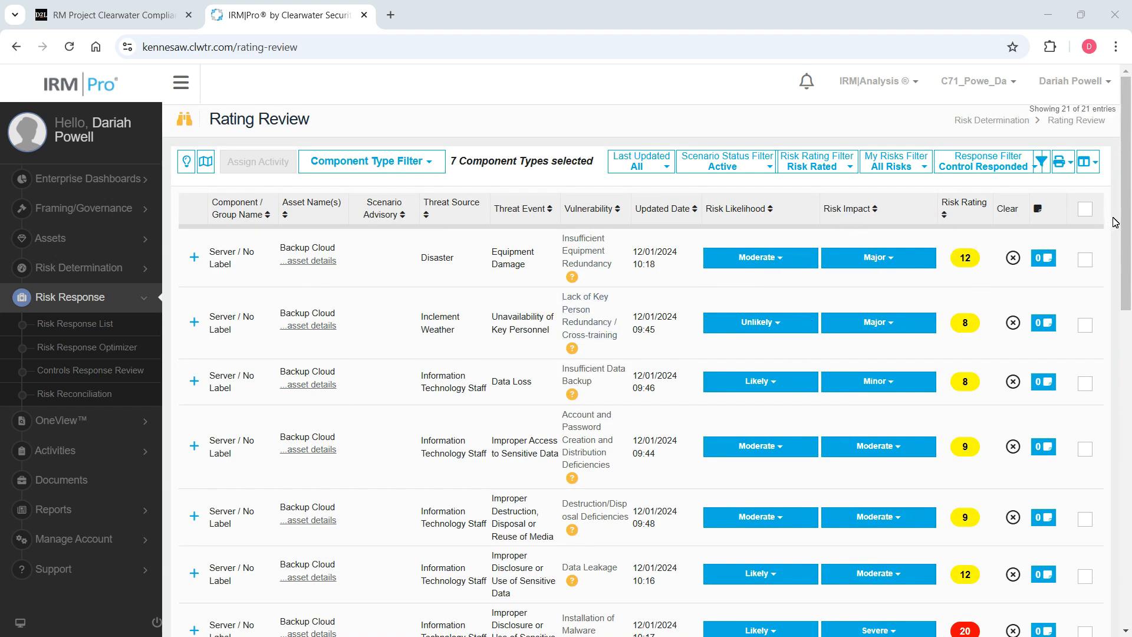
{"action": "left_click_drag", "start_coordinate": [1125, 238], "coordinate": [1079, 195]}
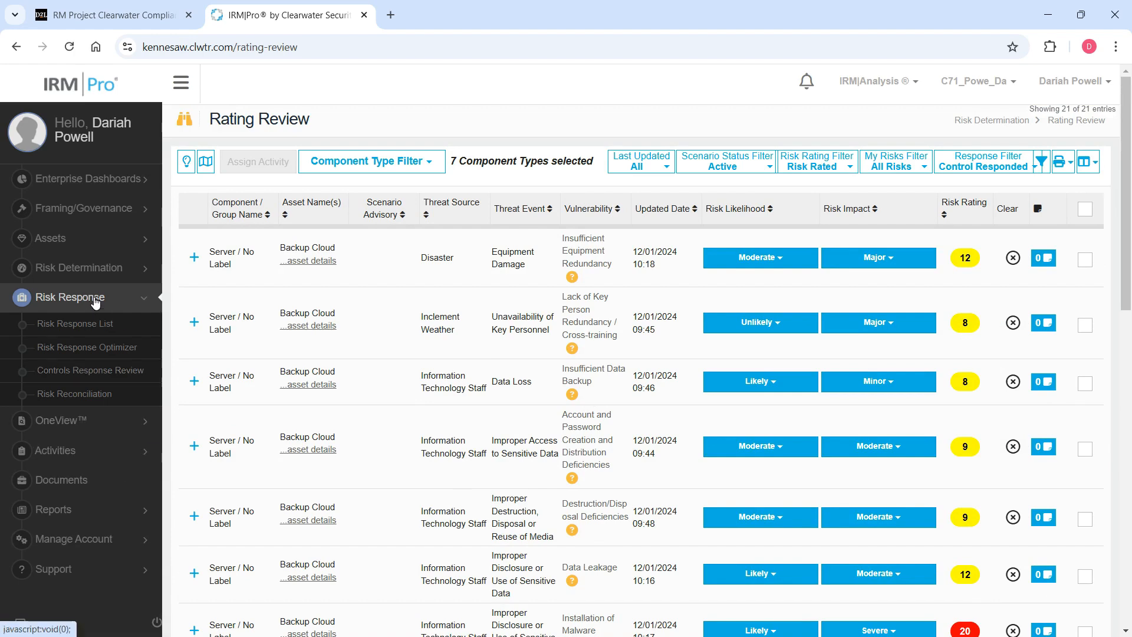
Open the Risk Response List and examine the treatment type, owner, notes and status fields of the Installation of Malware risk.
{"action": "left_click", "coordinate": [101, 326]}
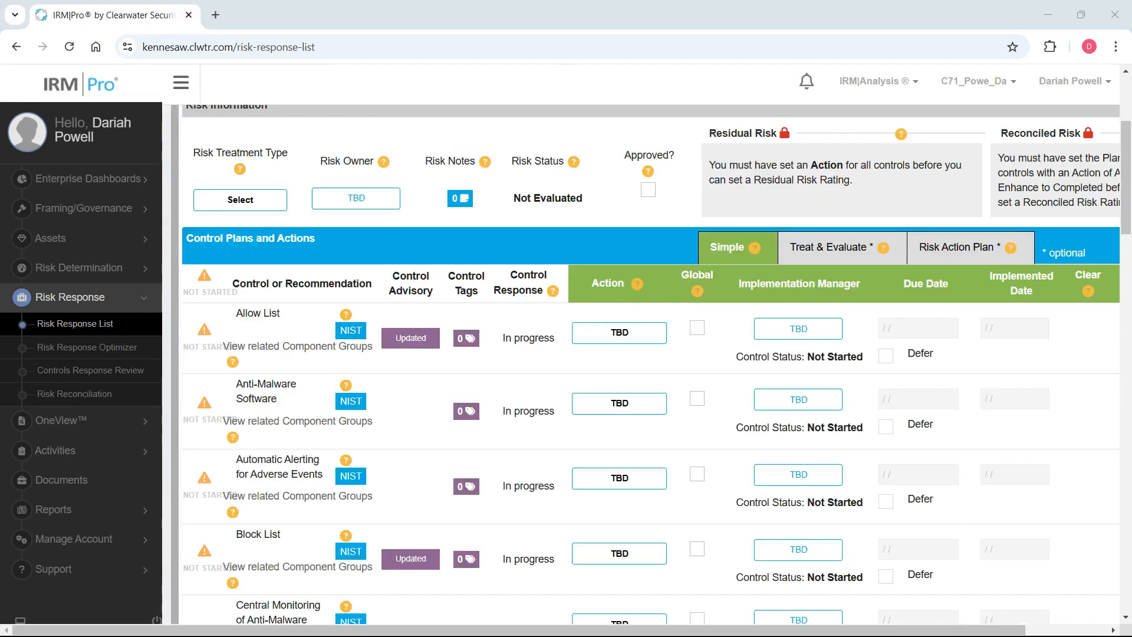
{"action": "scroll", "coordinate": [303, 263], "scroll_direction": "up", "scroll_amount": 3}
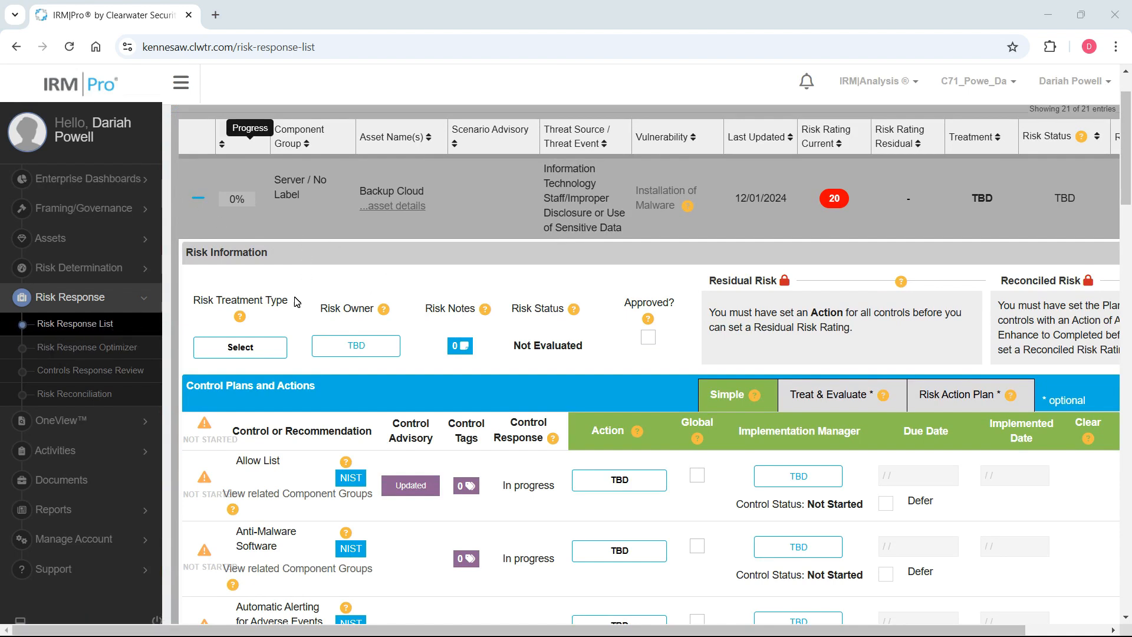
{"action": "scroll", "coordinate": [271, 339], "scroll_direction": "down", "scroll_amount": 1}
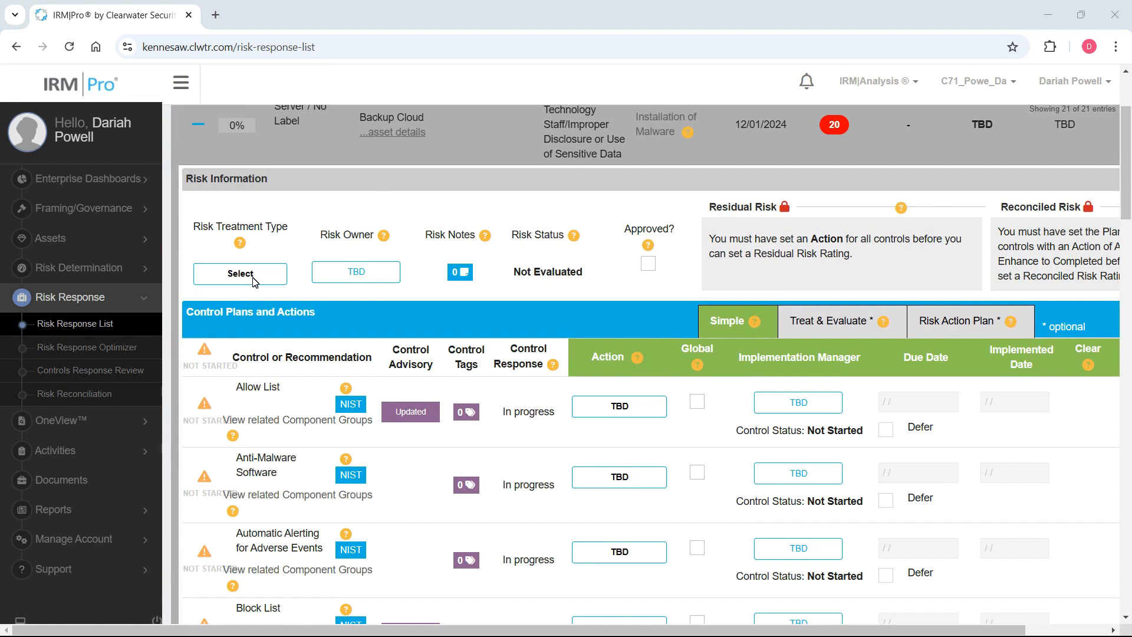
{"action": "scroll", "coordinate": [255, 281], "scroll_direction": "down", "scroll_amount": 1}
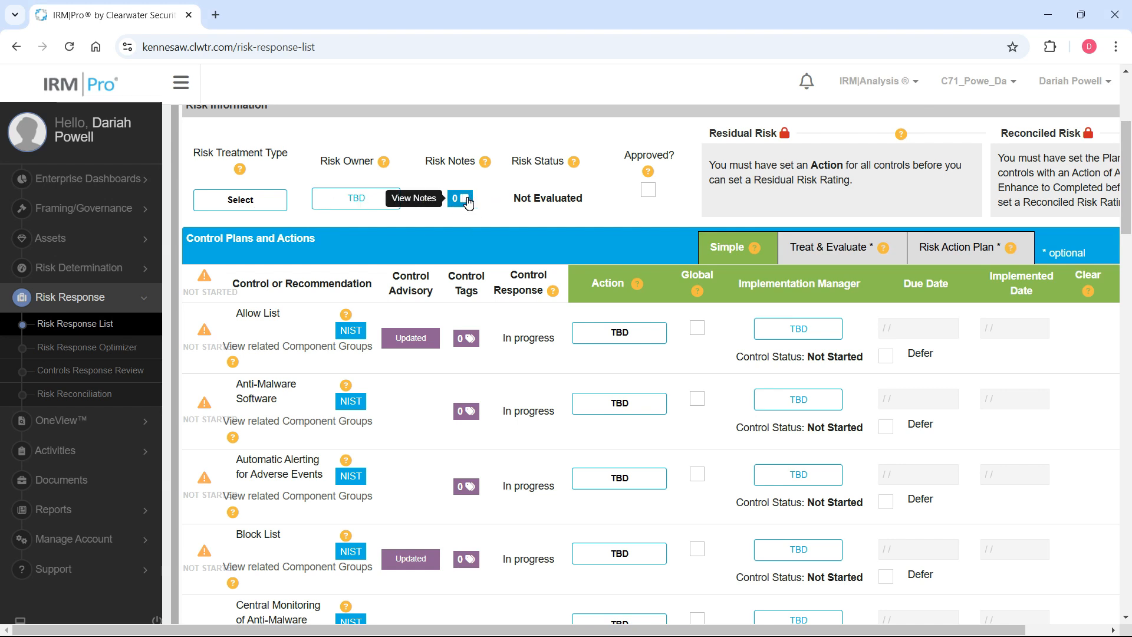
{"action": "left_click_drag", "start_coordinate": [513, 198], "coordinate": [587, 203]}
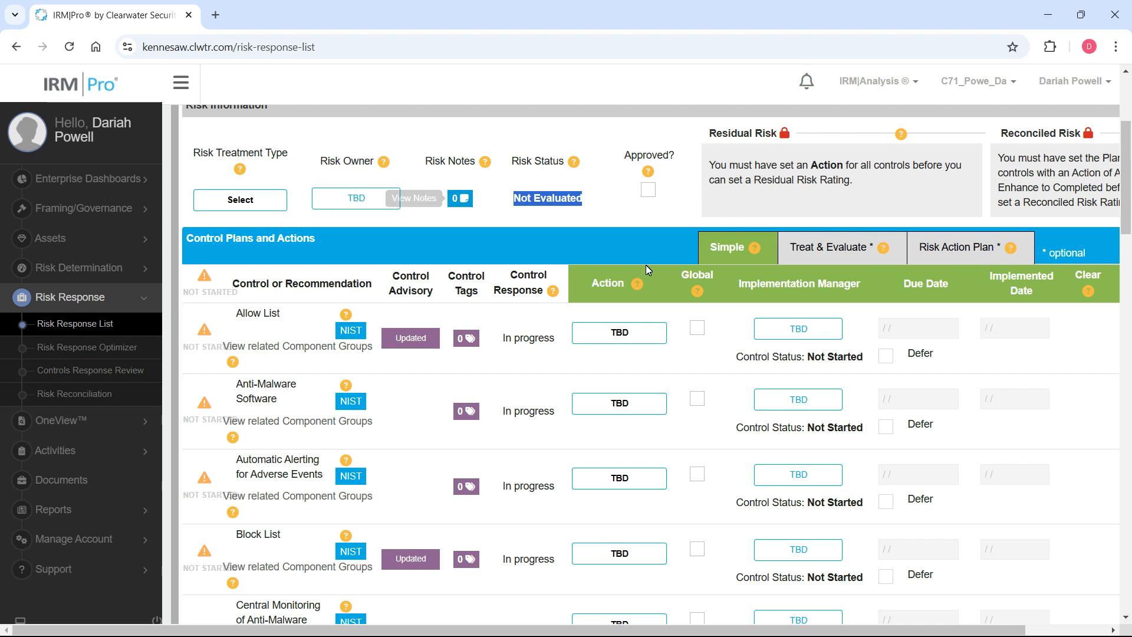
Examine the Simple view of the control plans and actions for the Installation of Malware risk.
{"action": "scroll", "coordinate": [534, 330], "scroll_direction": "down", "scroll_amount": 1}
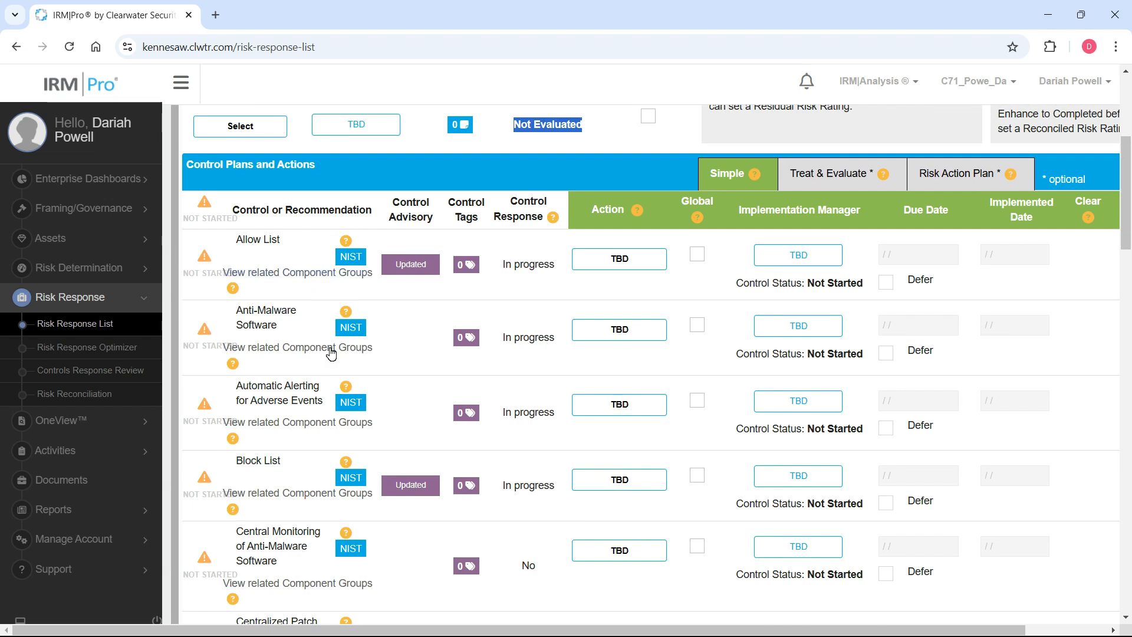
{"action": "scroll", "coordinate": [330, 413], "scroll_direction": "down", "scroll_amount": 2}
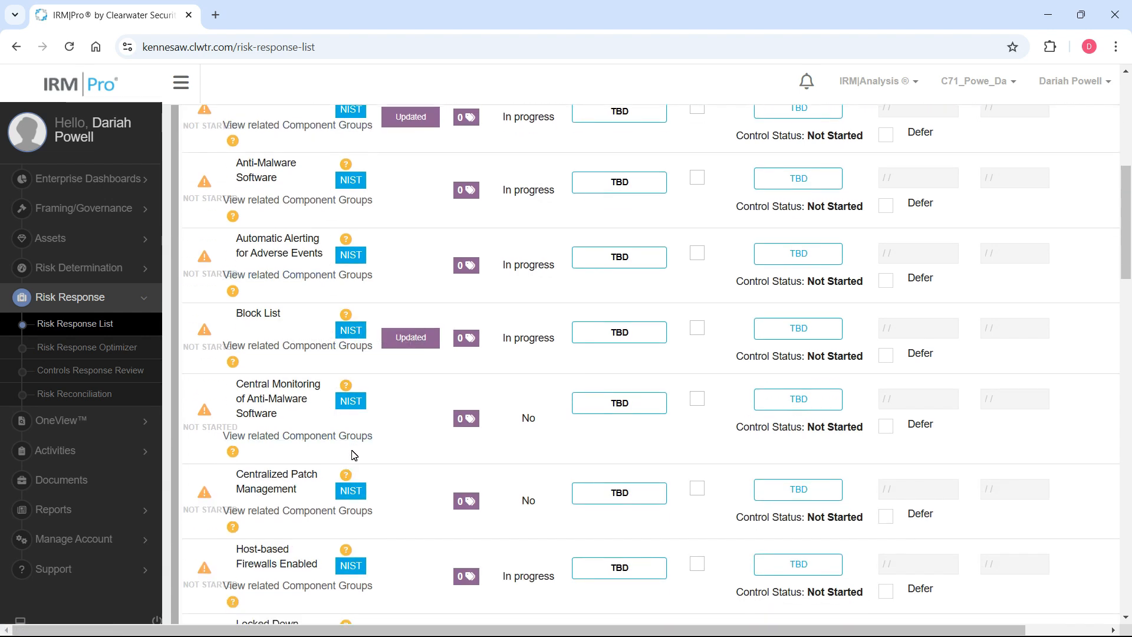
{"action": "scroll", "coordinate": [356, 448], "scroll_direction": "up", "scroll_amount": 1}
{"action": "scroll", "coordinate": [361, 443], "scroll_direction": "up", "scroll_amount": 1}
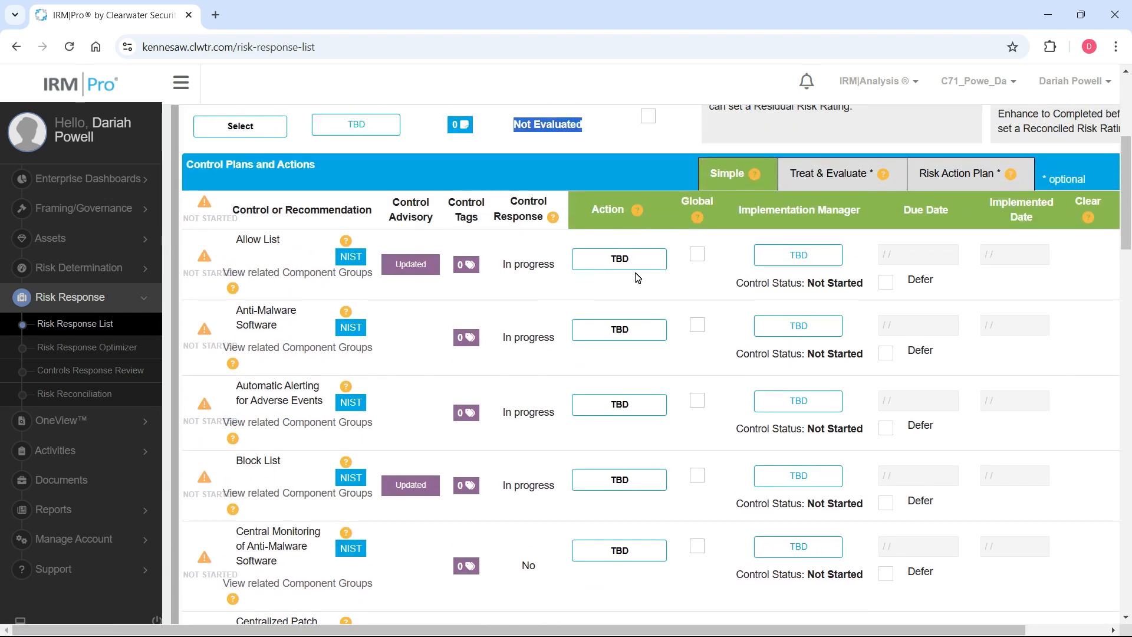
{"action": "left_click", "coordinate": [1083, 620]}
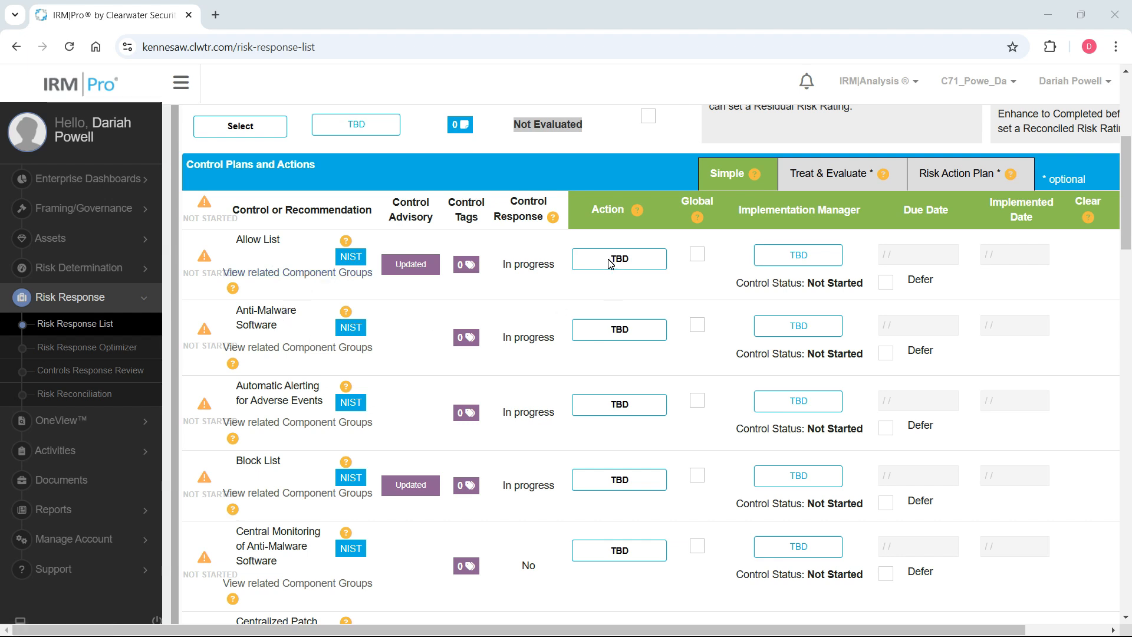
Switch the control plans to Treat & Evaluate and examine the action, effectiveness, estimated cost and feasibility fields for each control.
{"action": "left_click", "coordinate": [809, 179]}
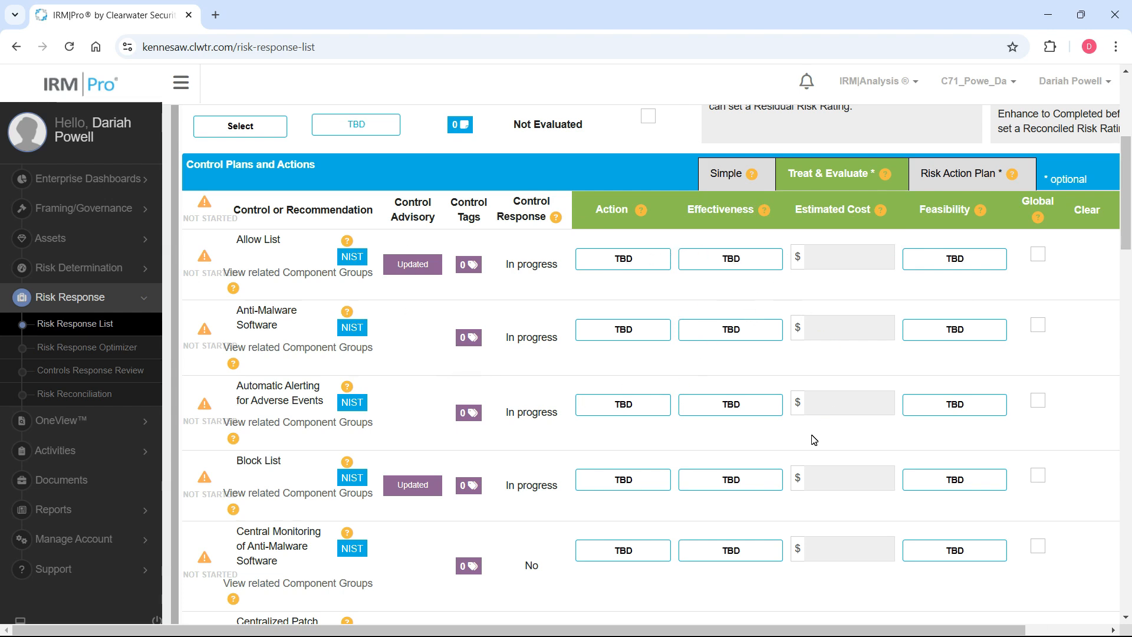
{"action": "scroll", "coordinate": [543, 387], "scroll_direction": "down", "scroll_amount": 5}
{"action": "scroll", "coordinate": [560, 369], "scroll_direction": "up", "scroll_amount": 5}
{"action": "scroll", "coordinate": [341, 155], "scroll_direction": "up", "scroll_amount": 1}
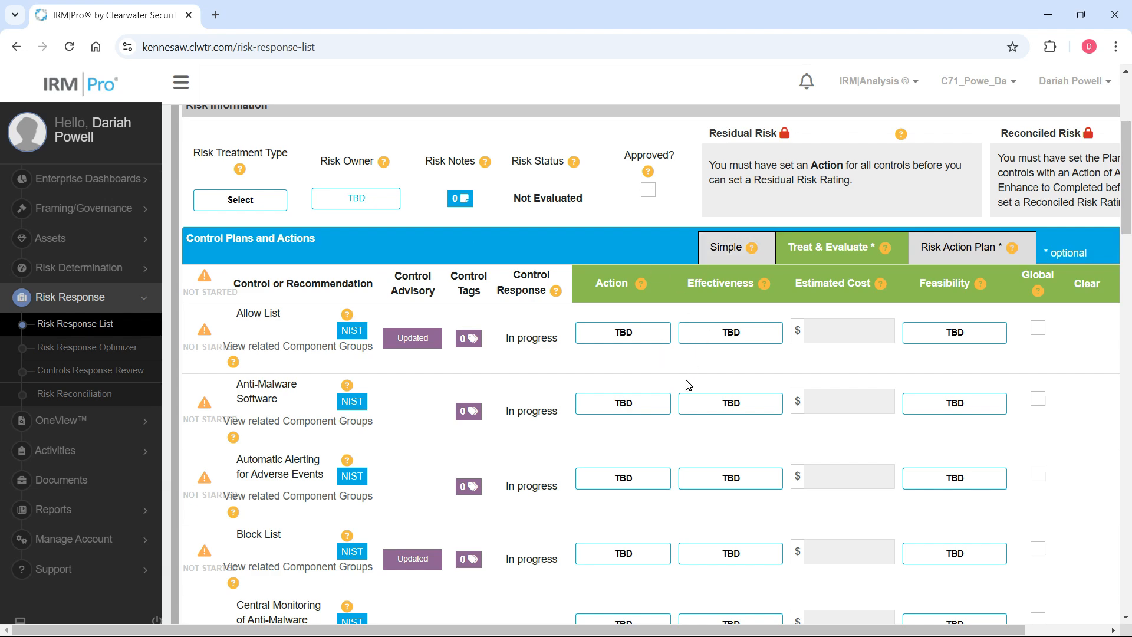
{"action": "scroll", "coordinate": [1026, 362], "scroll_direction": "down", "scroll_amount": 3}
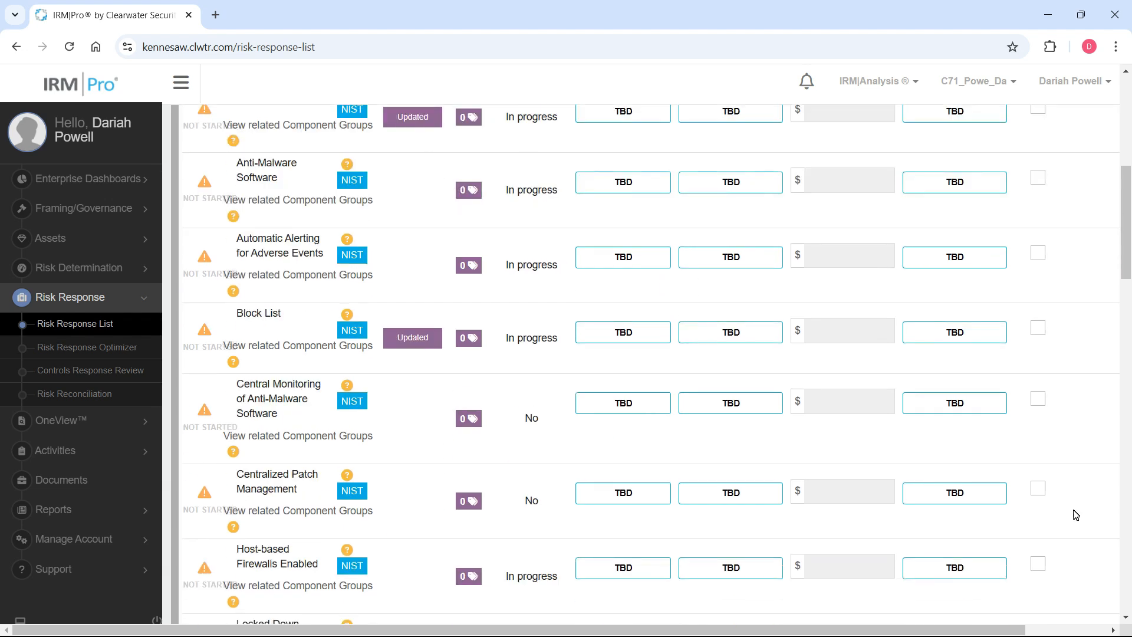
{"action": "scroll", "coordinate": [1083, 558], "scroll_direction": "up", "scroll_amount": 3}
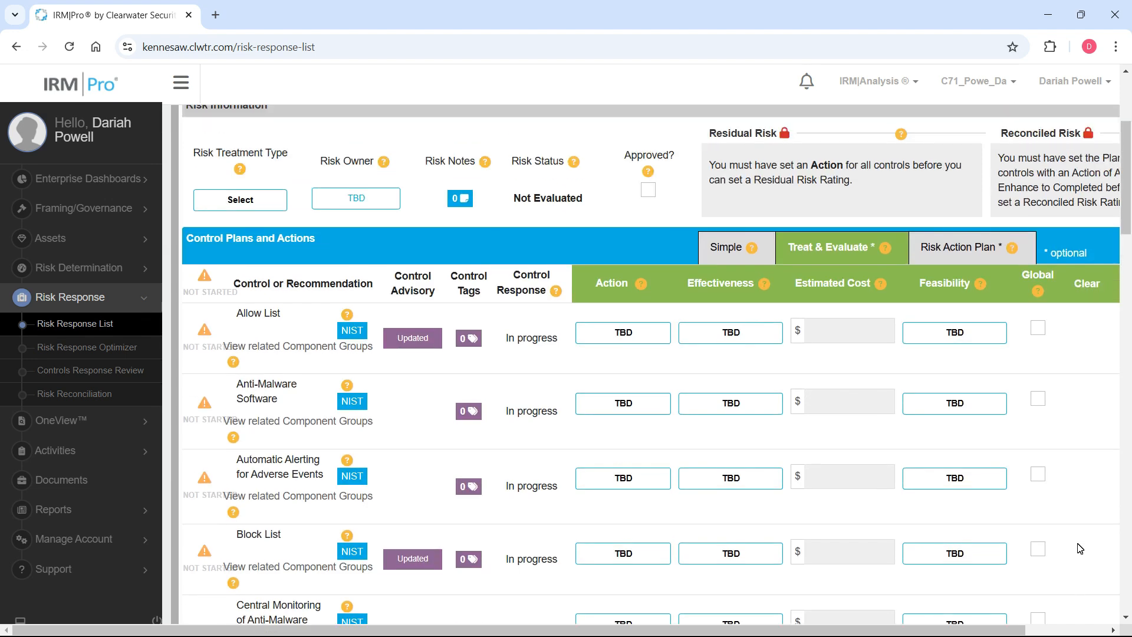
Review the Installation of Malware controls once more, collapse that risk's details and look over the Risk Response List.
{"action": "scroll", "coordinate": [1090, 621], "scroll_direction": "up", "scroll_amount": 2}
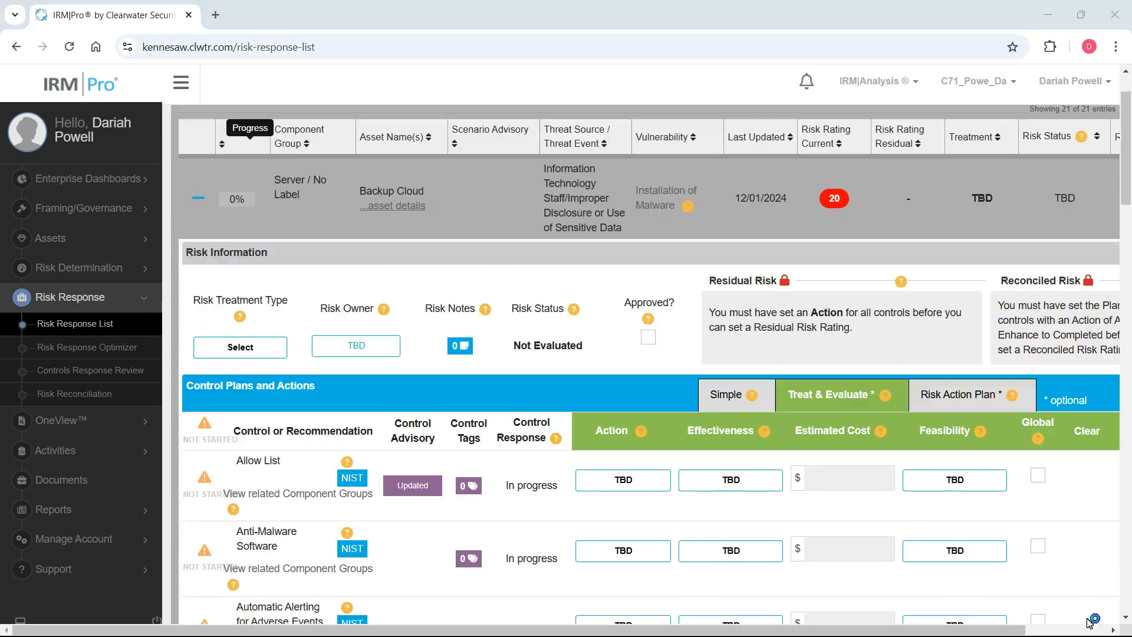
{"action": "scroll", "coordinate": [612, 309], "scroll_direction": "down", "scroll_amount": 8}
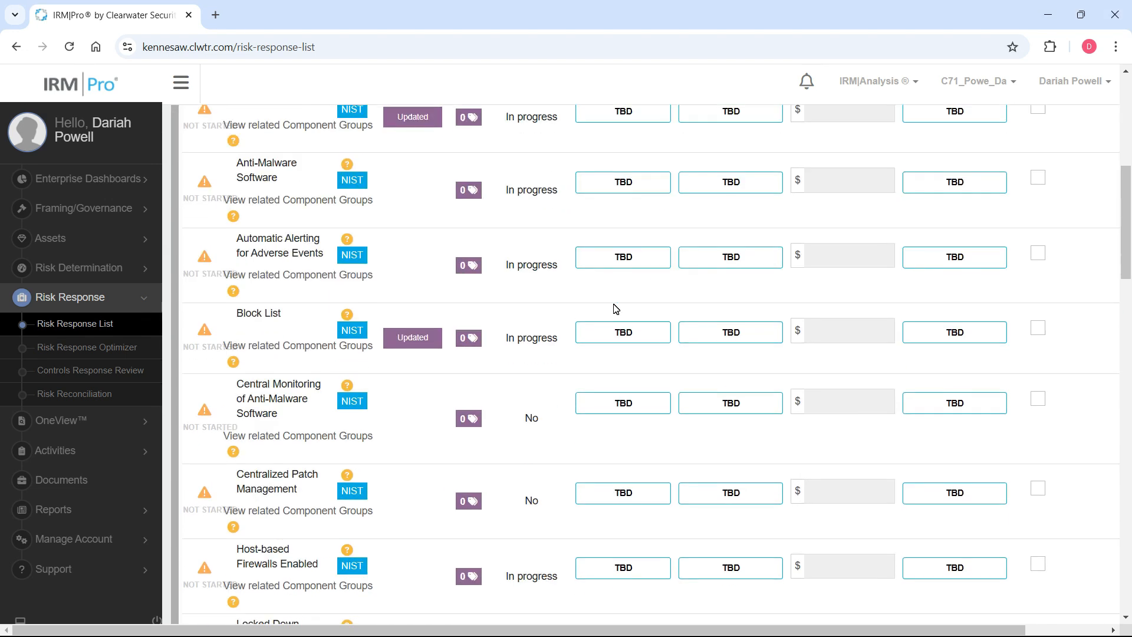
{"action": "scroll", "coordinate": [326, 223], "scroll_direction": "up", "scroll_amount": 6}
{"action": "scroll", "coordinate": [326, 223], "scroll_direction": "up", "scroll_amount": 2}
{"action": "left_click", "coordinate": [202, 193]}
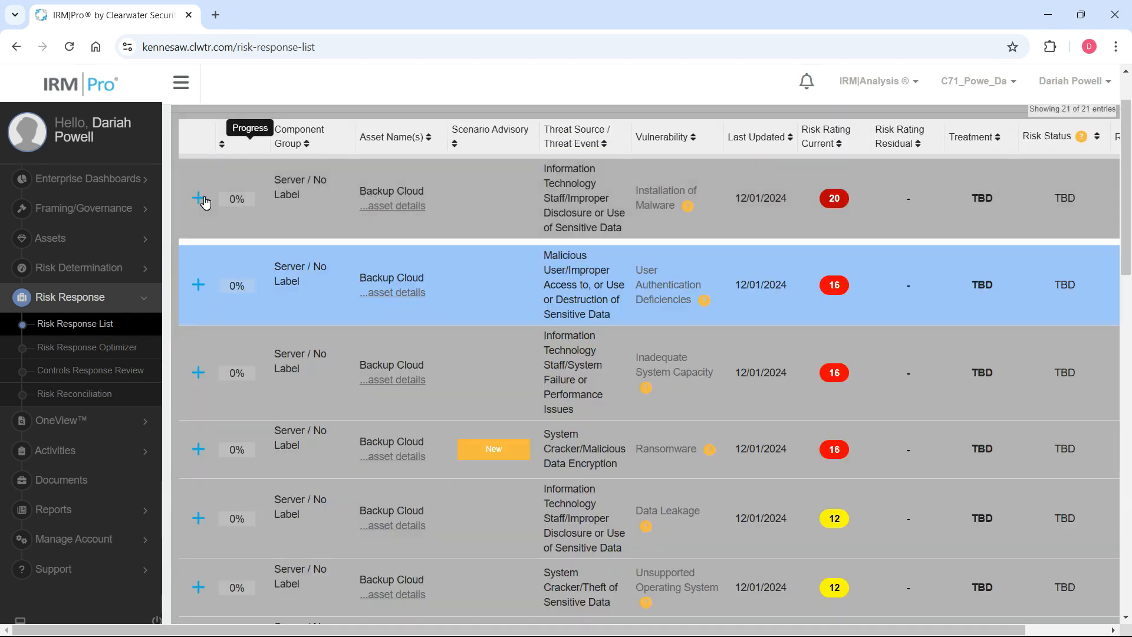
{"action": "scroll", "coordinate": [273, 245], "scroll_direction": "down", "scroll_amount": 1}
{"action": "scroll", "coordinate": [1130, 247], "scroll_direction": "up", "scroll_amount": 3}
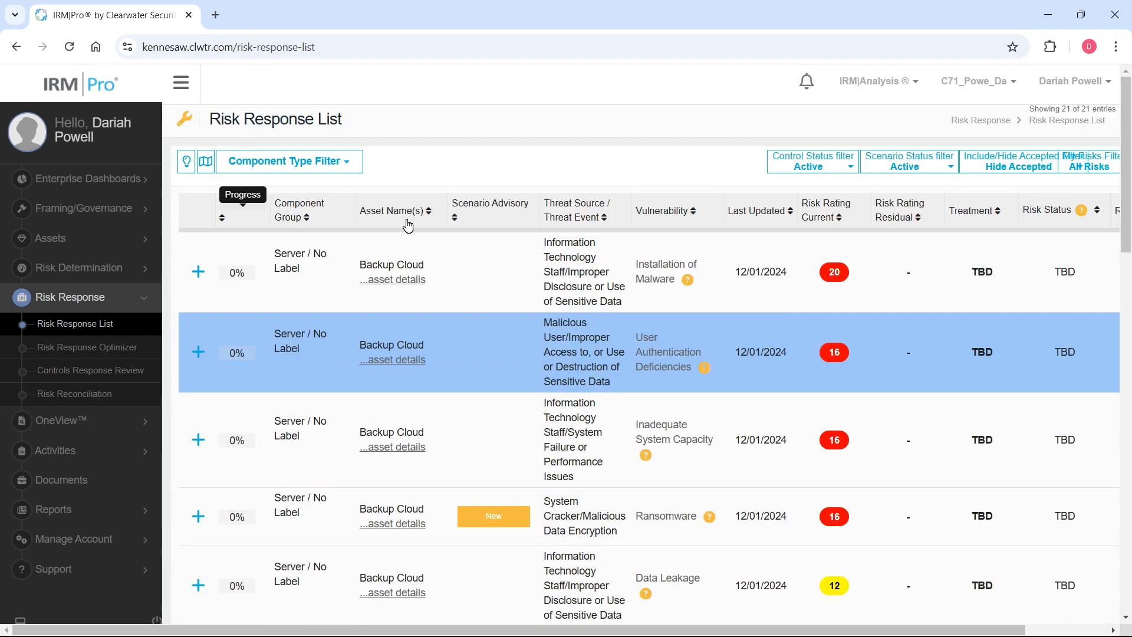
Open the Asset Inventory report from the Assets reports and examine the Backup Cloud entry.
{"action": "left_click_drag", "start_coordinate": [1128, 144], "coordinate": [1068, 121]}
{"action": "scroll", "coordinate": [518, 243], "scroll_direction": "down", "scroll_amount": 1}
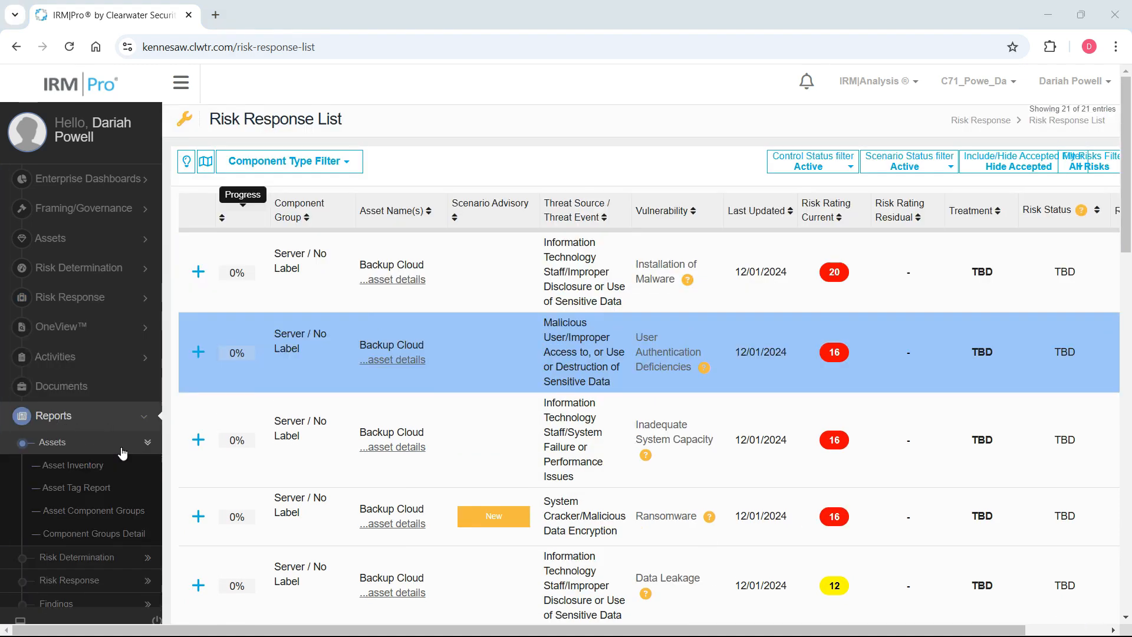
{"action": "left_click", "coordinate": [88, 469]}
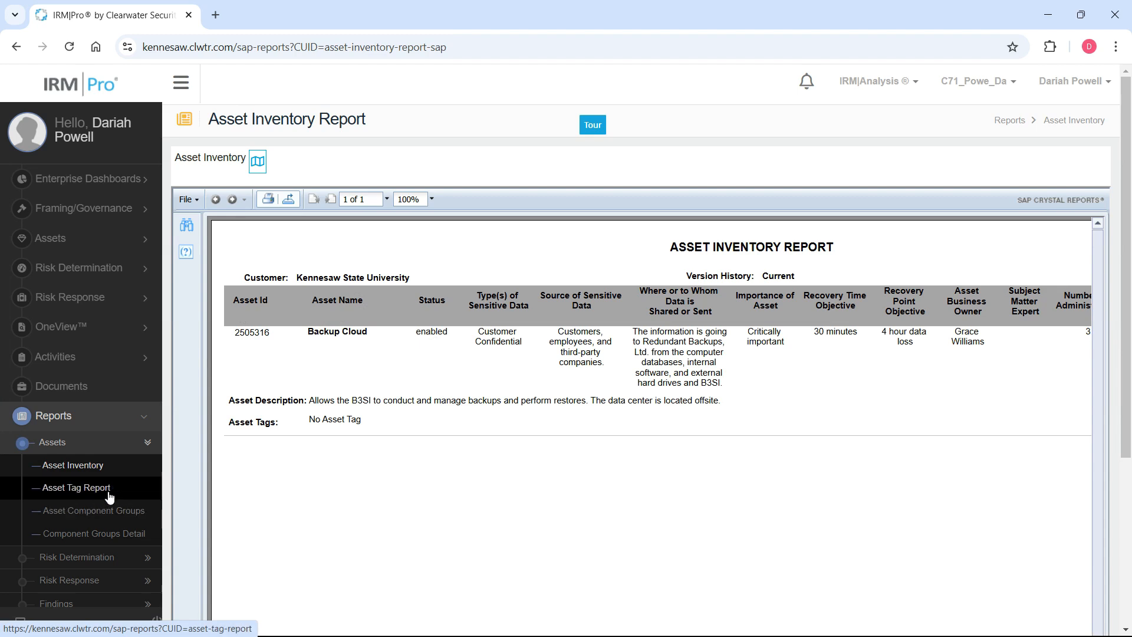
Open the Risk Rating Detail report from the Risk Determination reports.
{"action": "scroll", "coordinate": [110, 520], "scroll_direction": "down", "scroll_amount": 1}
{"action": "left_click", "coordinate": [109, 512]}
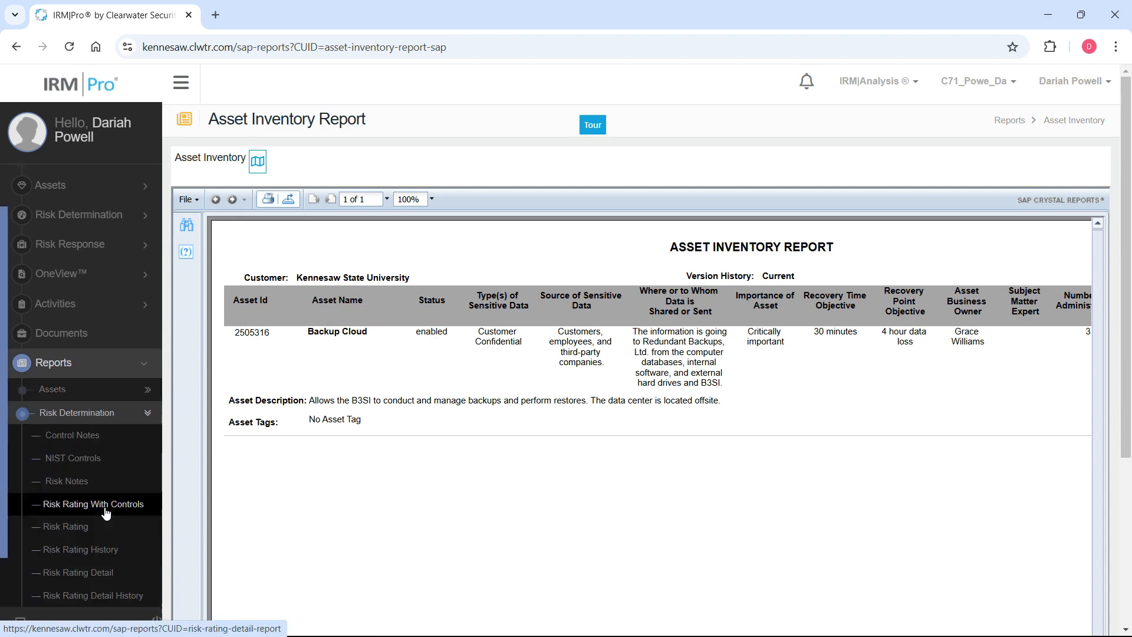
{"action": "scroll", "coordinate": [105, 515], "scroll_direction": "down", "scroll_amount": 1}
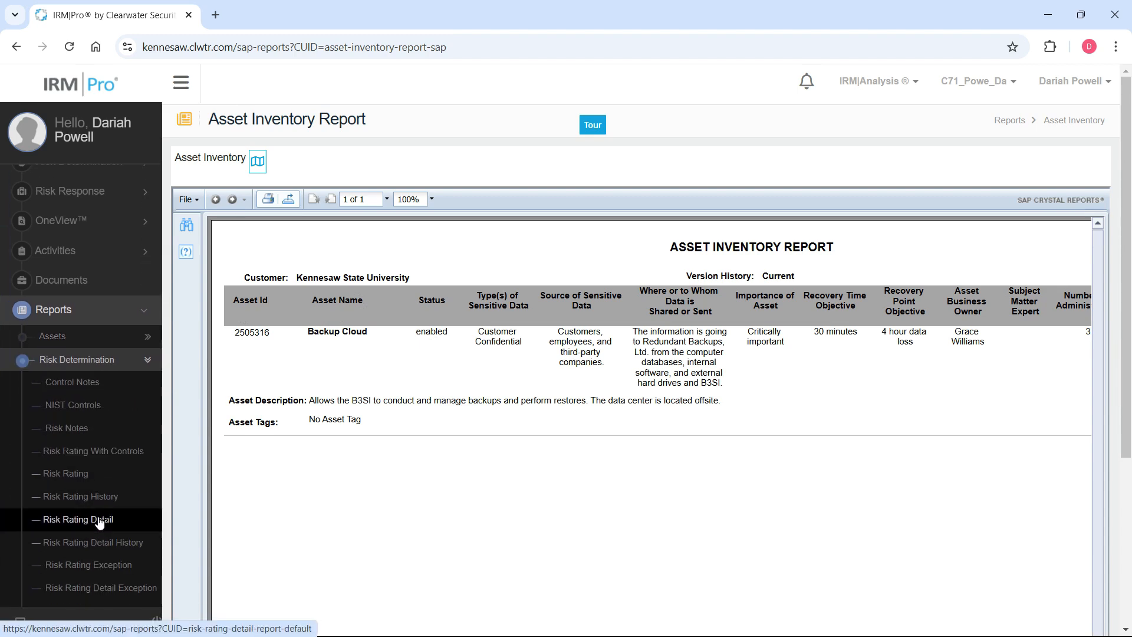
{"action": "left_click", "coordinate": [99, 522]}
{"action": "scroll", "coordinate": [89, 460], "scroll_direction": "up", "scroll_amount": 3}
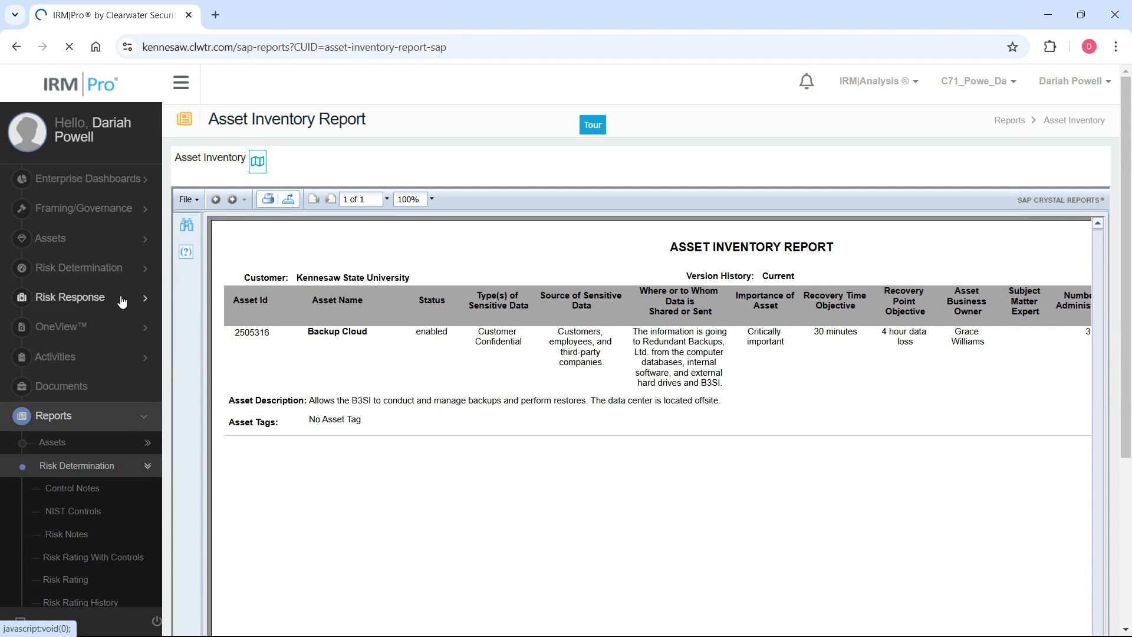
{"action": "left_click", "coordinate": [109, 217]}
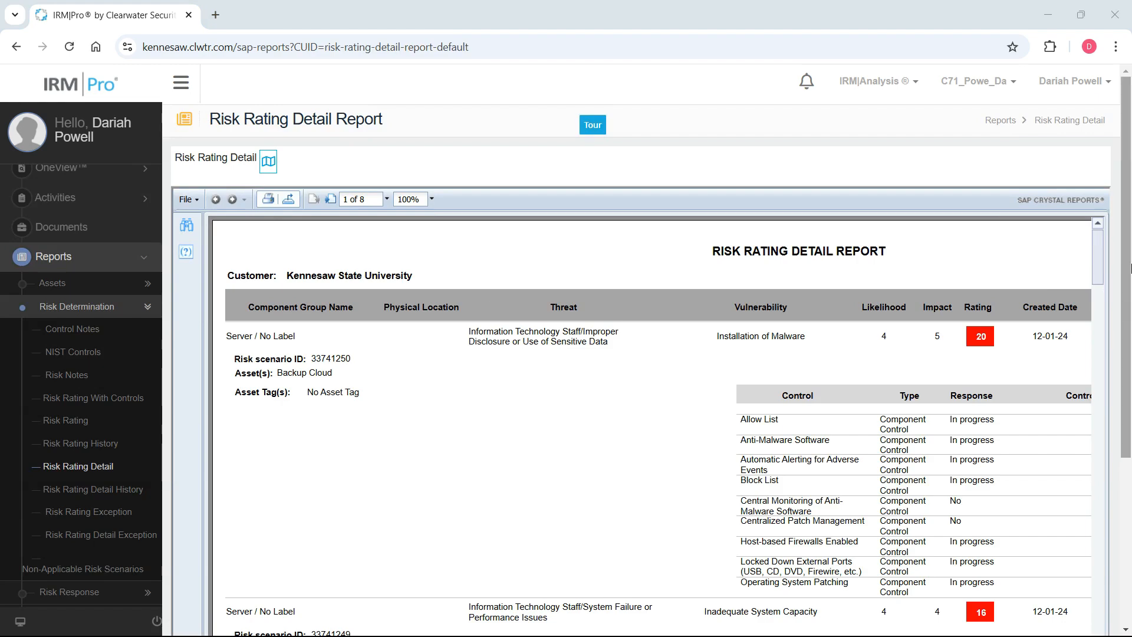
Examine the likelihood, impact, rating and control responses of the Installation of Malware risk in the report.
{"action": "left_click_drag", "start_coordinate": [1101, 250], "coordinate": [1095, 227]}
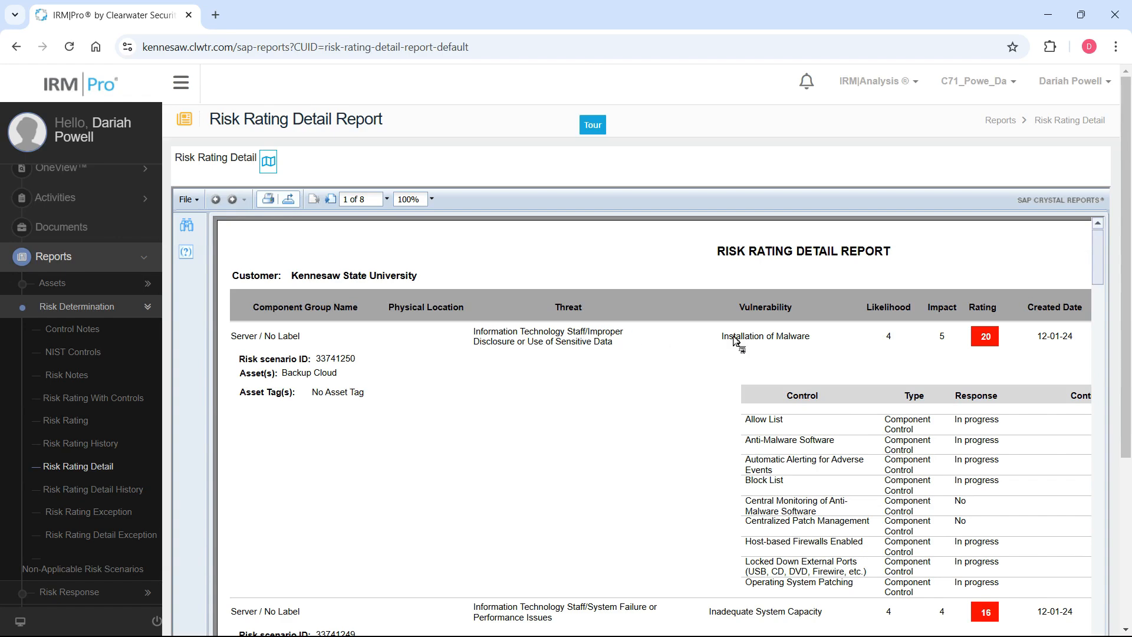
{"action": "left_click_drag", "start_coordinate": [872, 339], "coordinate": [991, 344]}
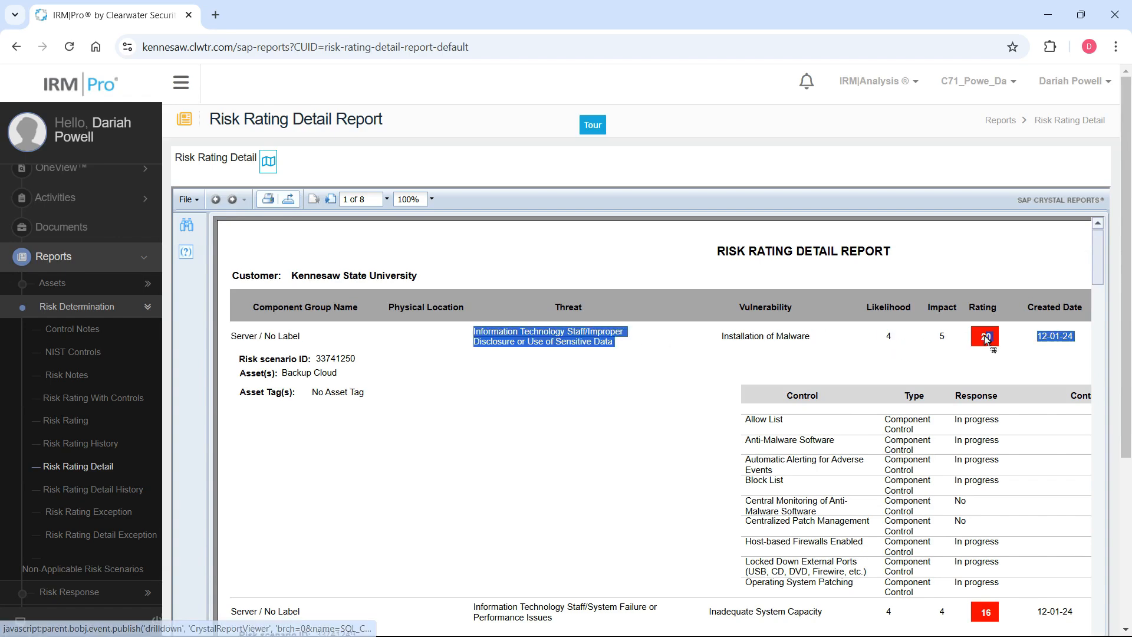
{"action": "left_click", "coordinate": [926, 344]}
{"action": "left_click_drag", "start_coordinate": [1101, 251], "coordinate": [1073, 218]}
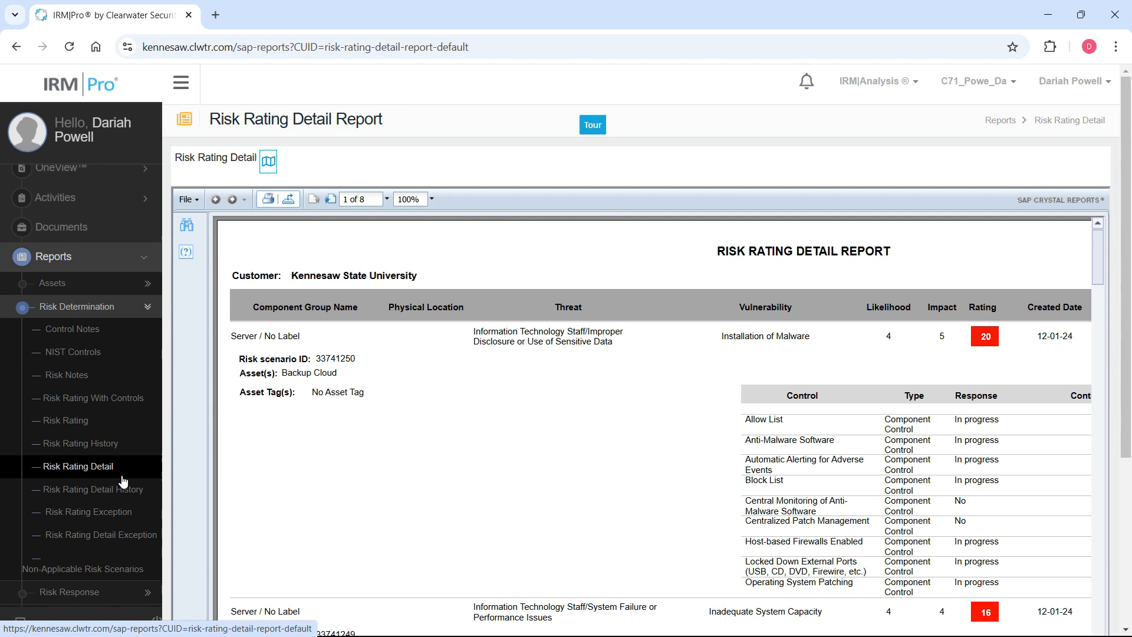
Open the Risk Response Detail With Add or Enhance Control Actions report from the Risk Response reports.
{"action": "scroll", "coordinate": [125, 480], "scroll_direction": "down", "scroll_amount": 1}
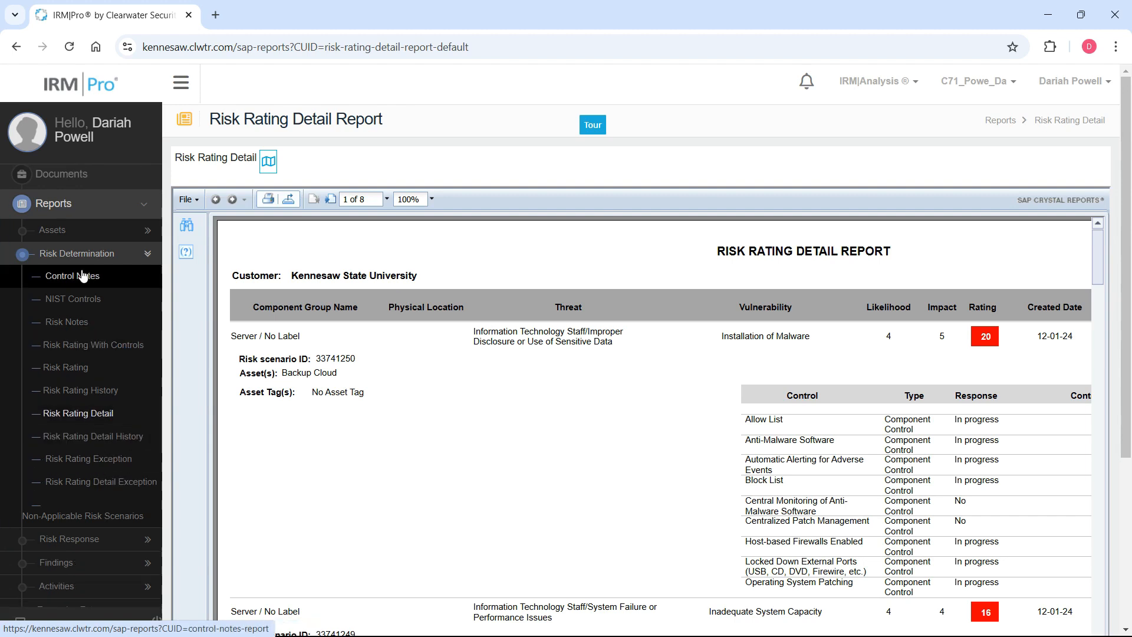
{"action": "left_click", "coordinate": [123, 239]}
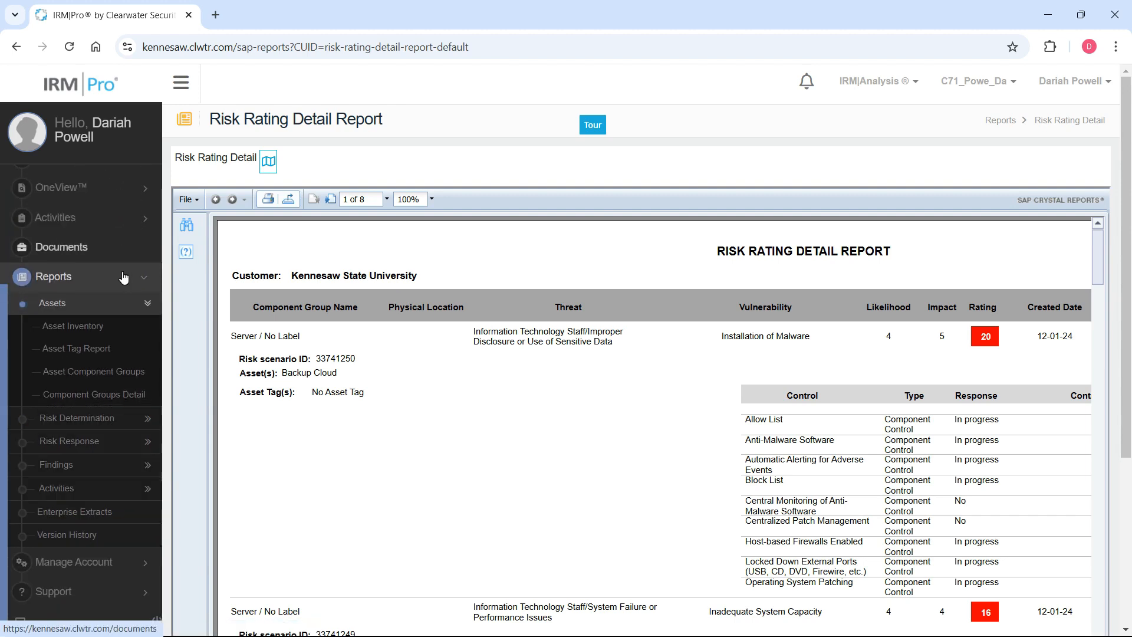
{"action": "mouse_move", "coordinate": [143, 422]}
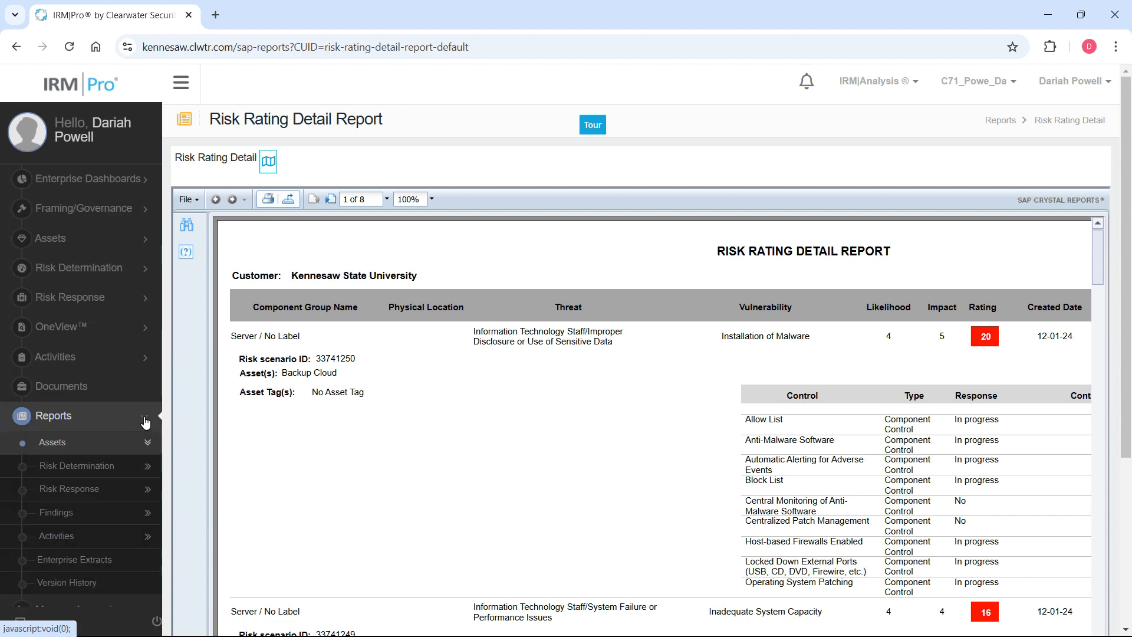
{"action": "scroll", "coordinate": [147, 444], "scroll_direction": "down", "scroll_amount": 1}
{"action": "scroll", "coordinate": [109, 441], "scroll_direction": "down", "scroll_amount": 1}
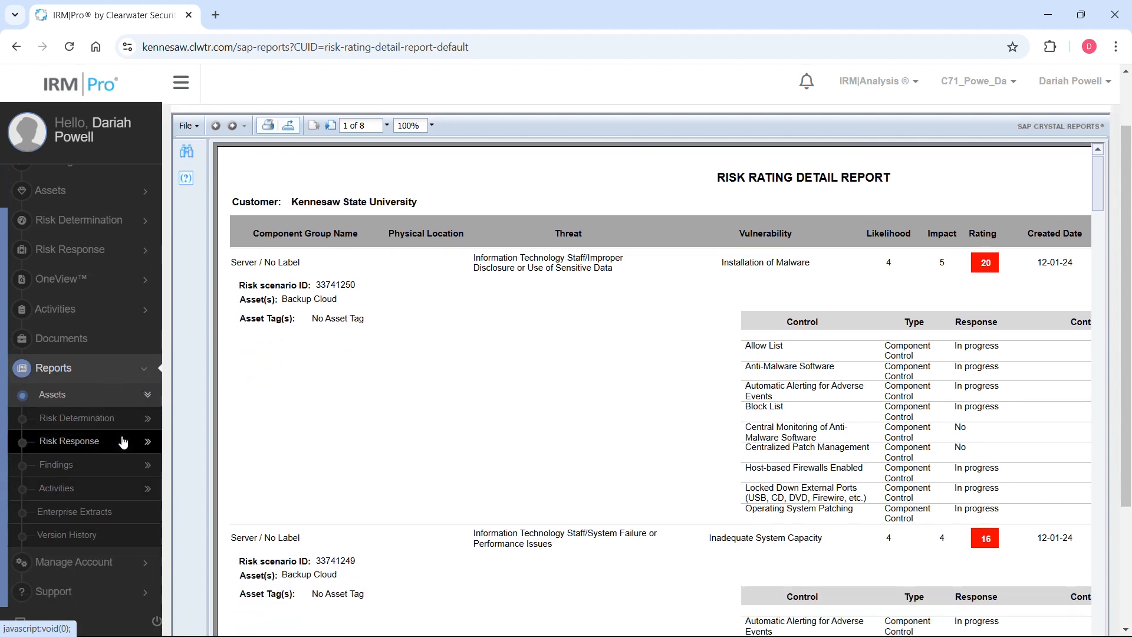
{"action": "left_click", "coordinate": [127, 442]}
{"action": "scroll", "coordinate": [131, 454], "scroll_direction": "down", "scroll_amount": 1}
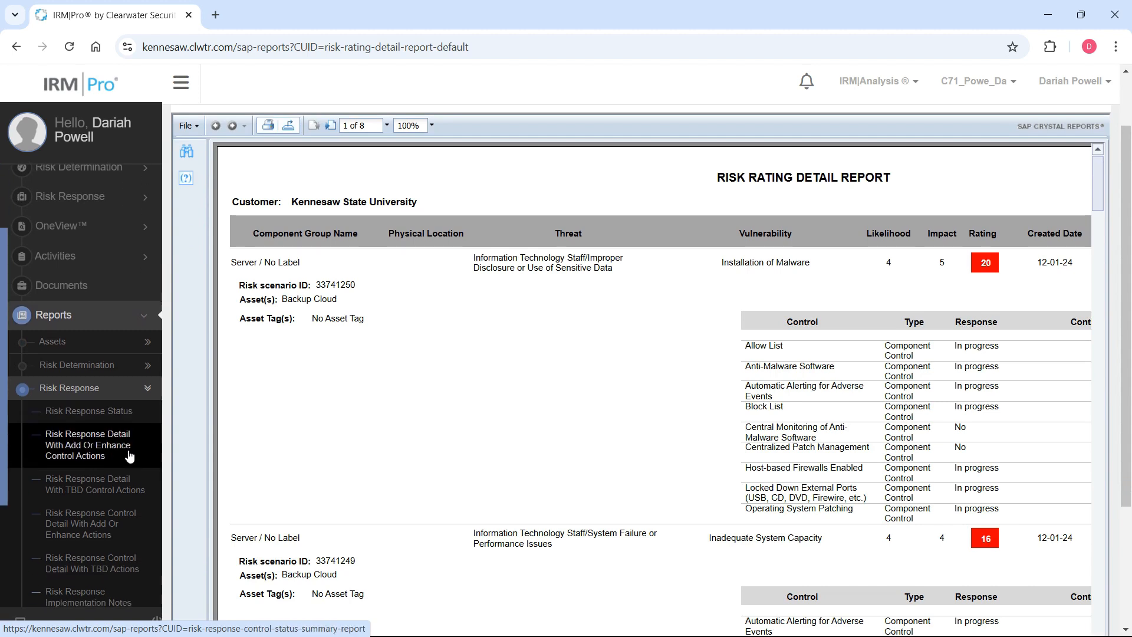
{"action": "scroll", "coordinate": [134, 455], "scroll_direction": "down", "scroll_amount": 1}
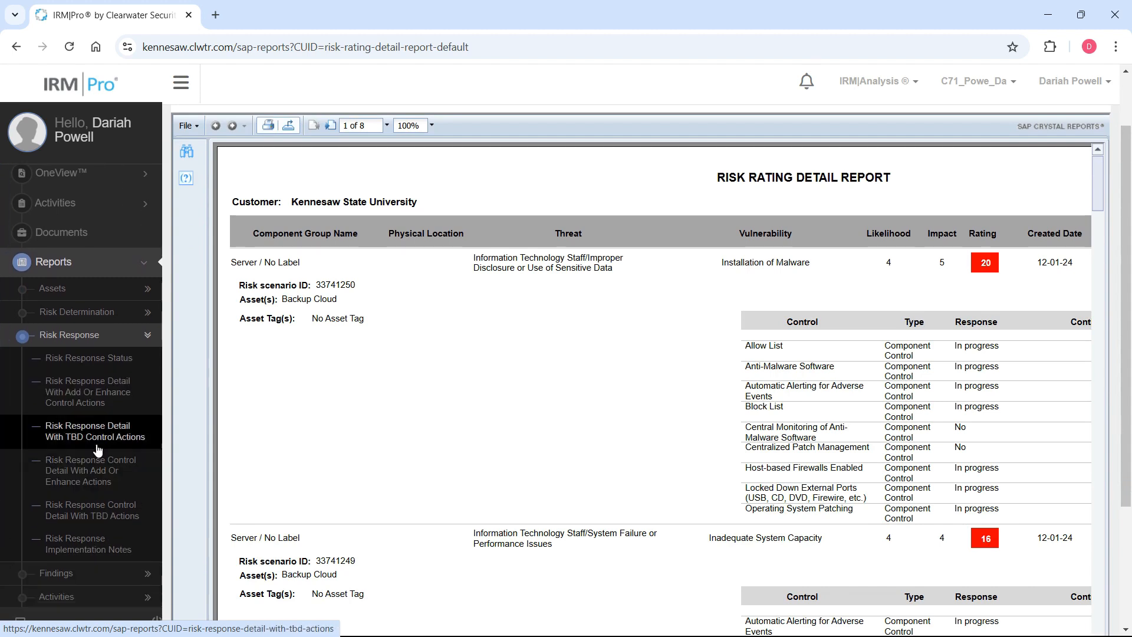
{"action": "left_click", "coordinate": [83, 399]}
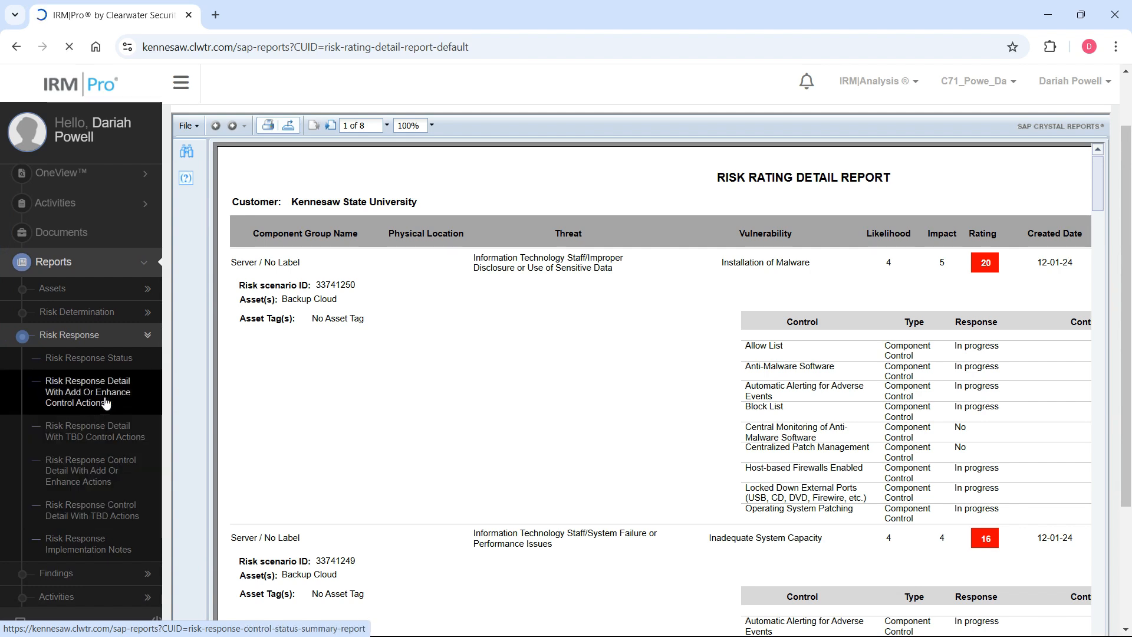
{"action": "scroll", "coordinate": [737, 325], "scroll_direction": "down", "scroll_amount": 3}
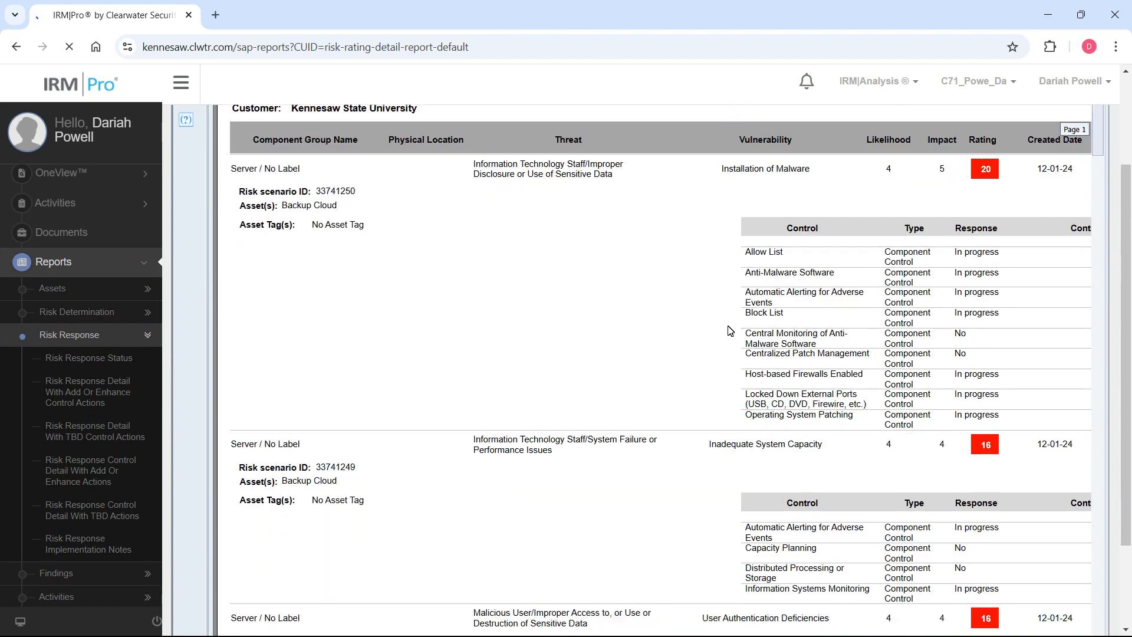
{"action": "scroll", "coordinate": [744, 328], "scroll_direction": "up", "scroll_amount": 5}
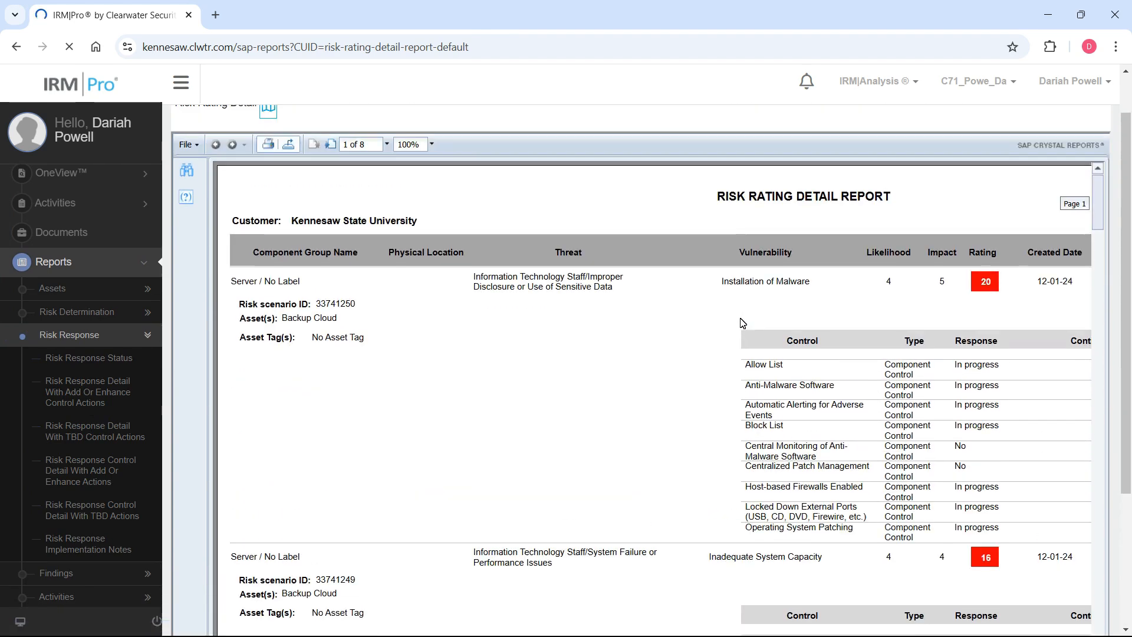
{"action": "scroll", "coordinate": [756, 286], "scroll_direction": "down", "scroll_amount": 3}
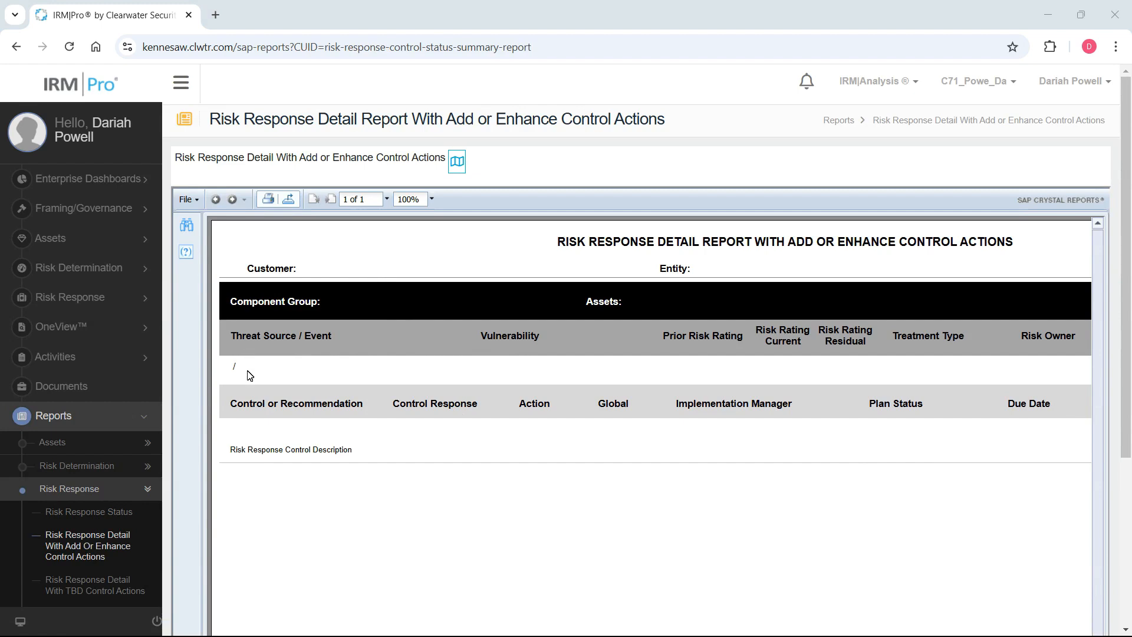
Expand the Risk Response section and look through the open report down to its end.
{"action": "left_click", "coordinate": [123, 297]}
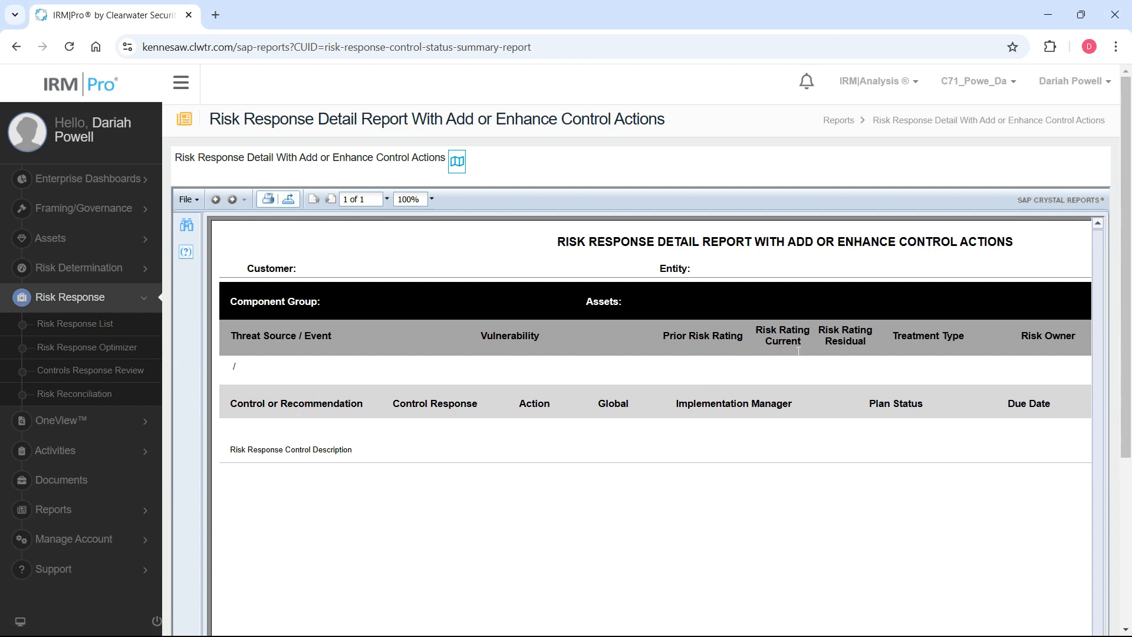
{"action": "scroll", "coordinate": [406, 380], "scroll_direction": "down", "scroll_amount": 5}
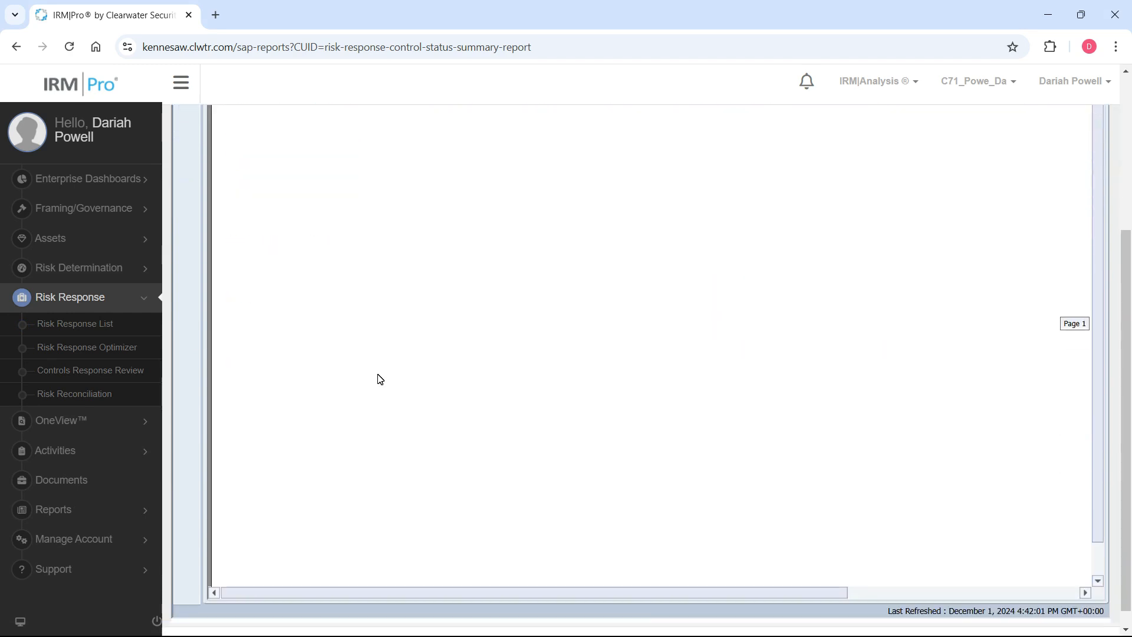
{"action": "scroll", "coordinate": [383, 379], "scroll_direction": "up", "scroll_amount": 5}
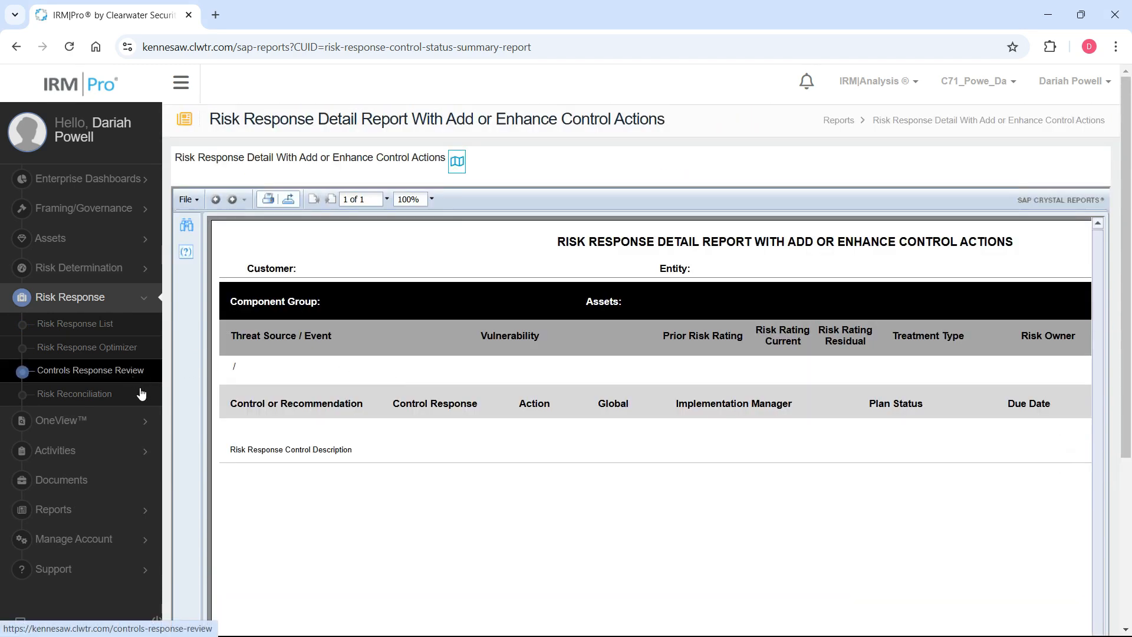